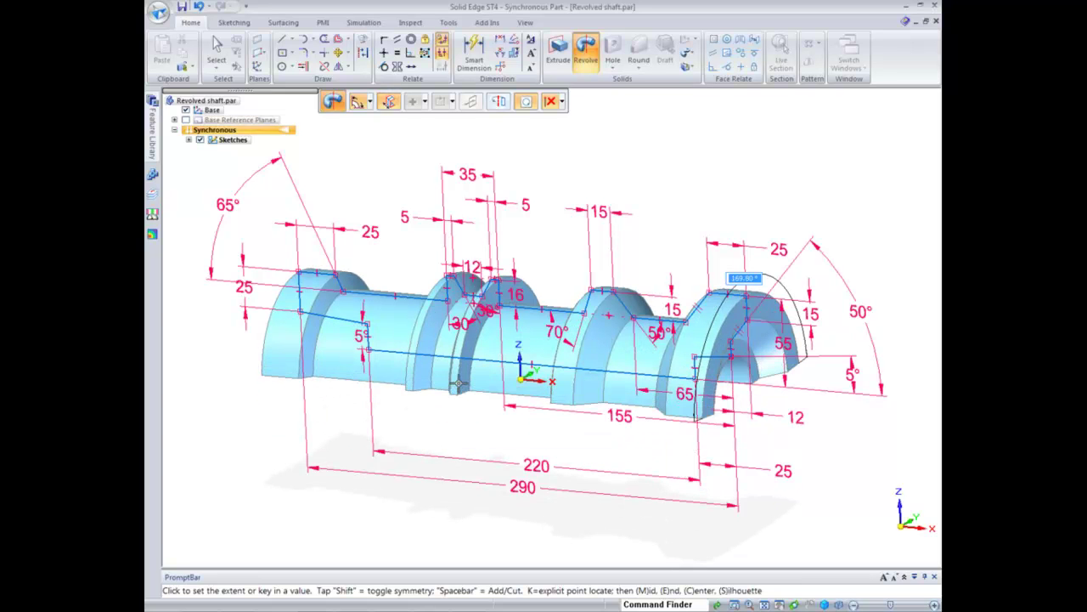
# Revolve the shaft profile a full 360° about its axis to create the solid
pyautogui.press('Return')
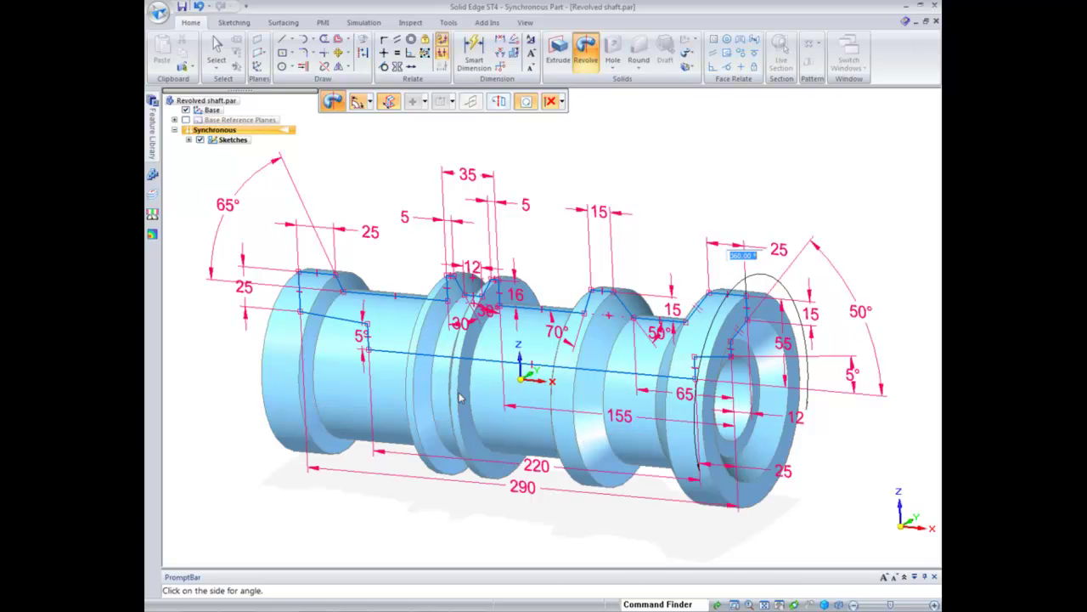
pyautogui.click(614, 214)
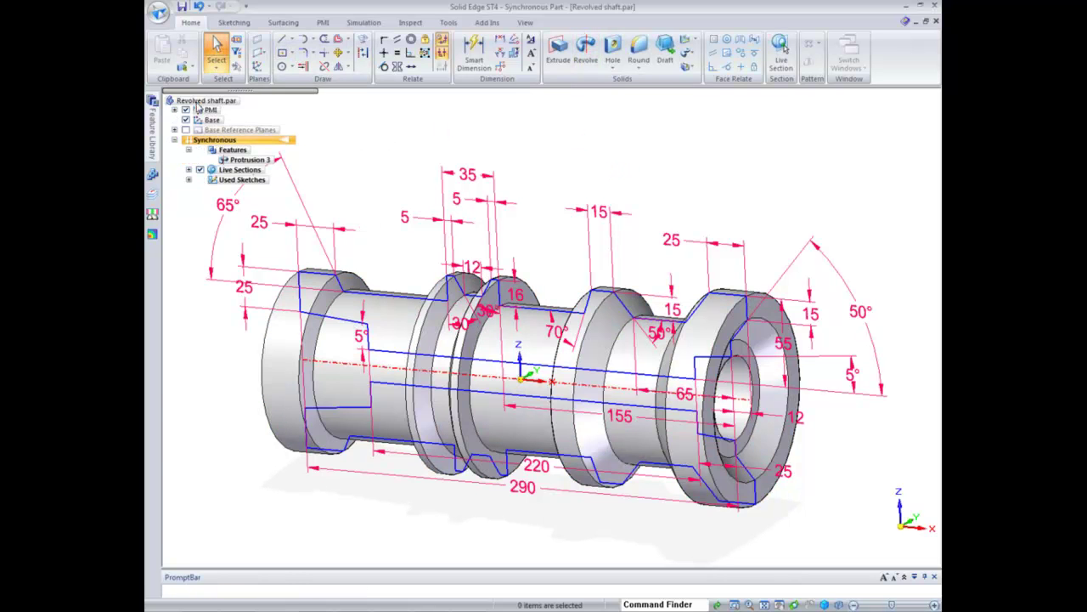
# Unlock all of the model's linear and angular PMI dimensions together
pyautogui.click(175, 110)
pyautogui.click(189, 119)
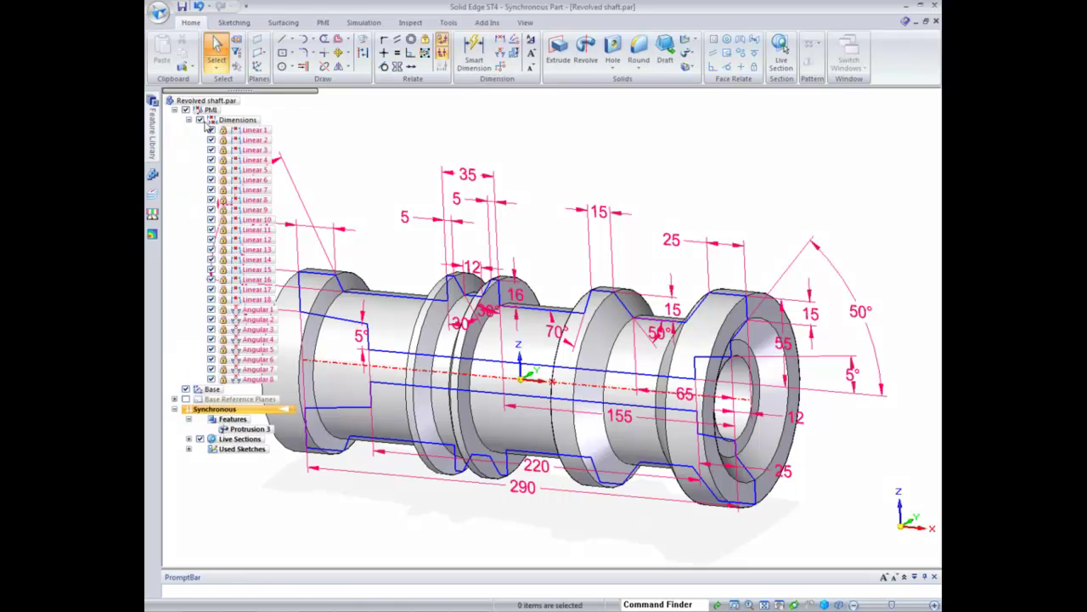
pyautogui.click(248, 130)
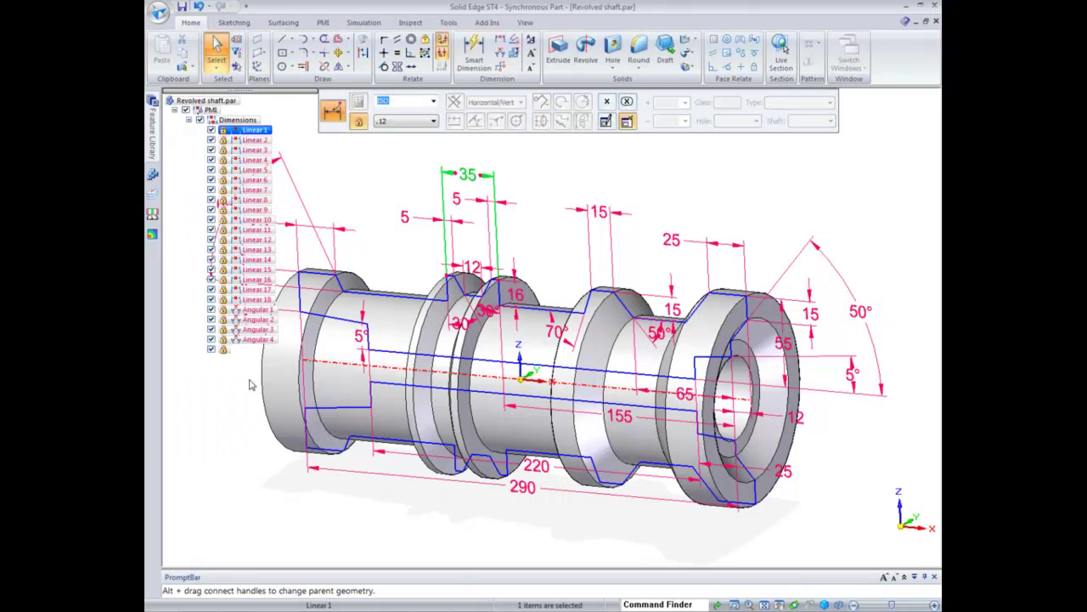
pyautogui.keyDown('shift'); pyautogui.click(251, 380); pyautogui.keyUp('shift')
pyautogui.rightClick(257, 163)
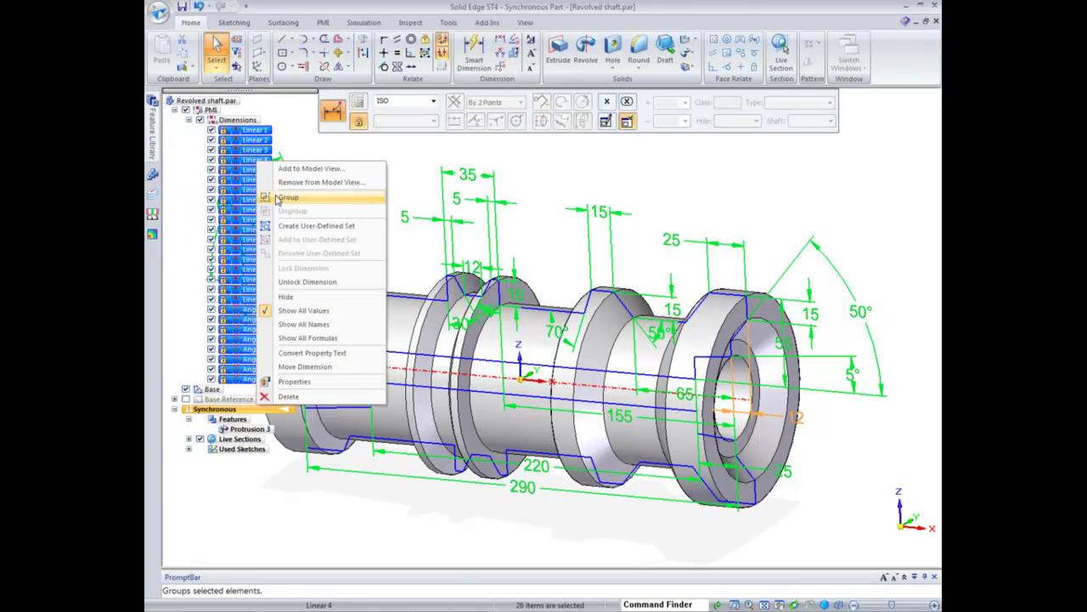
pyautogui.click(297, 280)
pyautogui.click(364, 162)
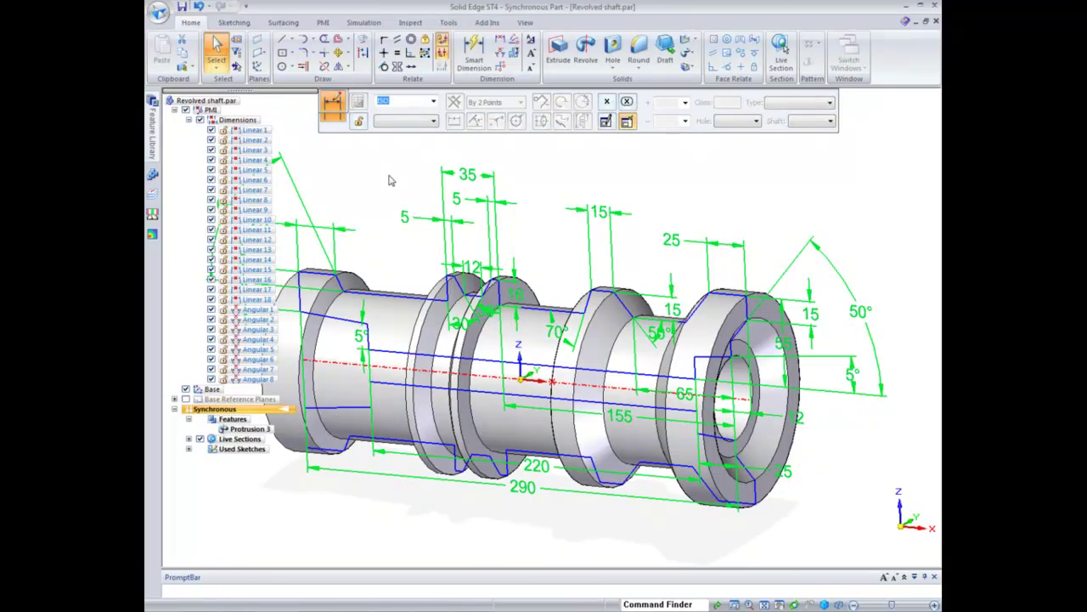
pyautogui.click(391, 177)
# Set the width of the collar with the 5 mm dimension before the narrow groove to 15 mm, moving its outer face
pyautogui.click(407, 214)
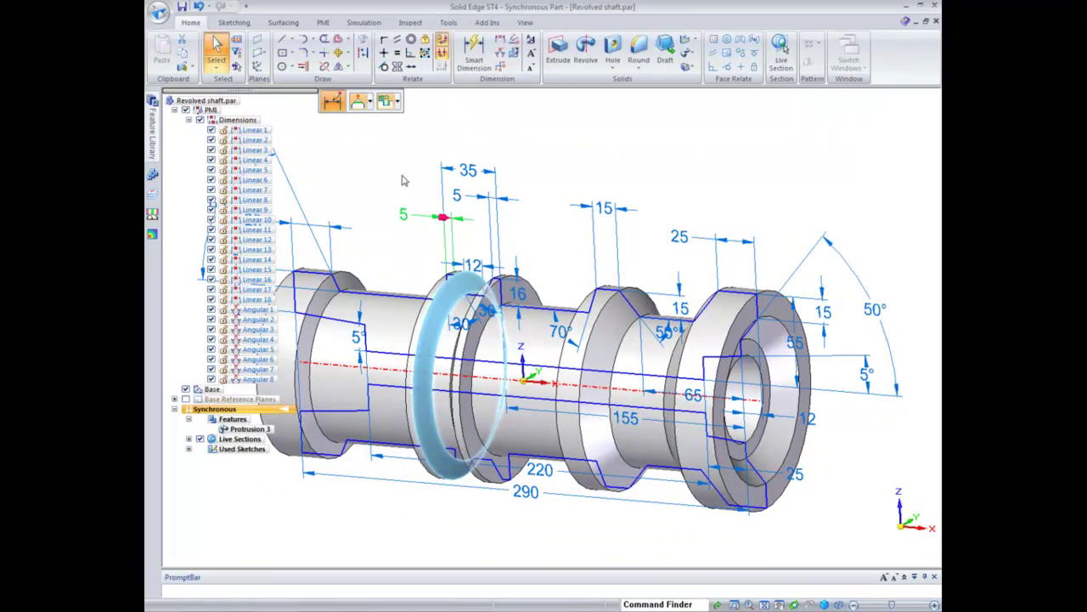
pyautogui.scroll(2, 380, 185)
pyautogui.moveTo(380, 185); pyautogui.dragTo(379, 206, button='middle')
pyautogui.click(374, 218)
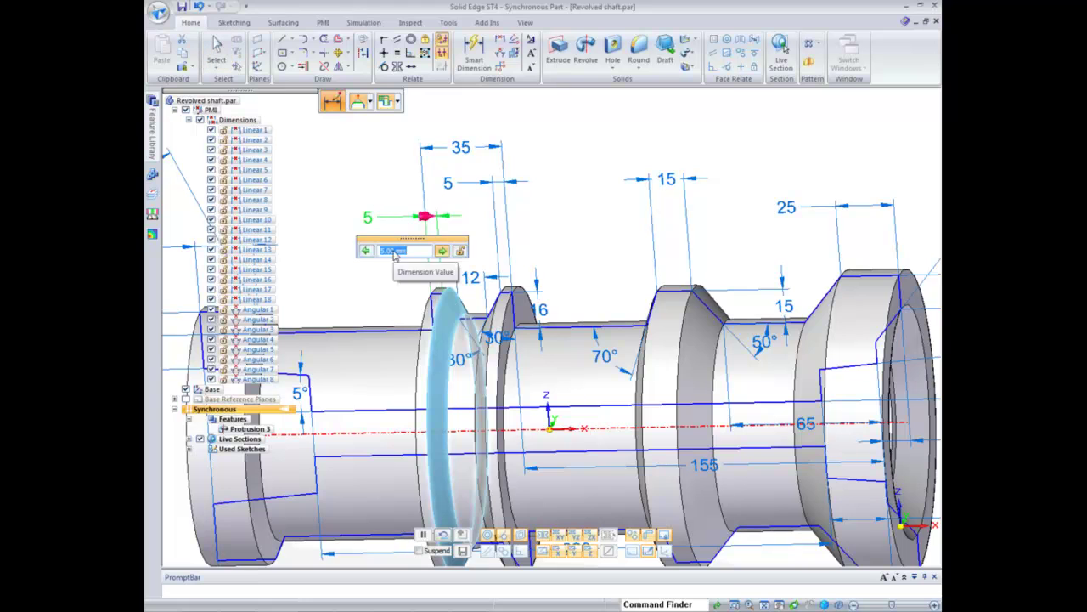
pyautogui.click(372, 254)
pyautogui.write('1')
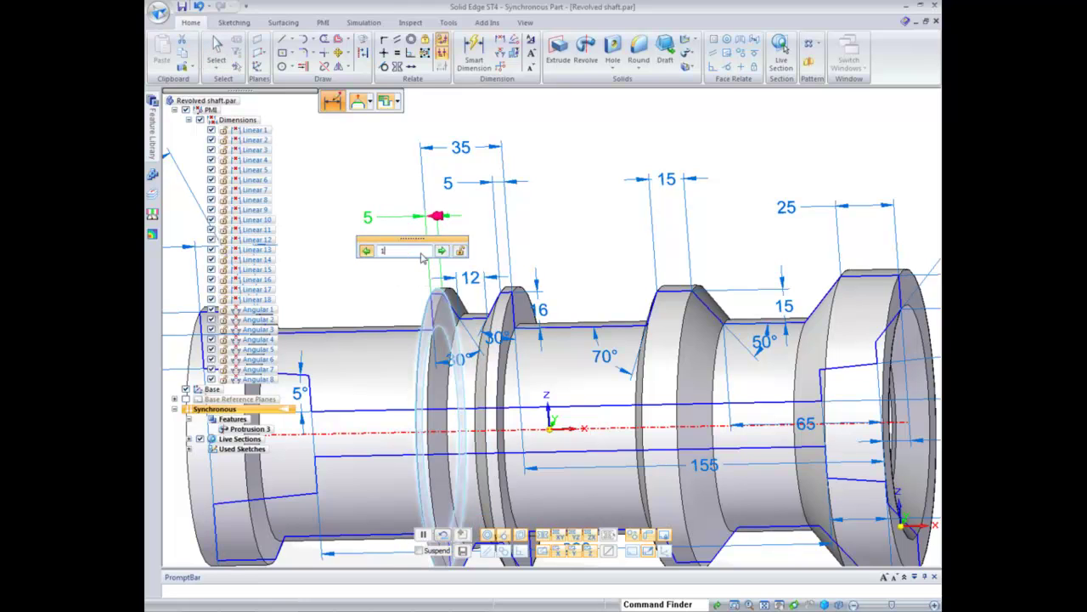
pyautogui.press('Return')
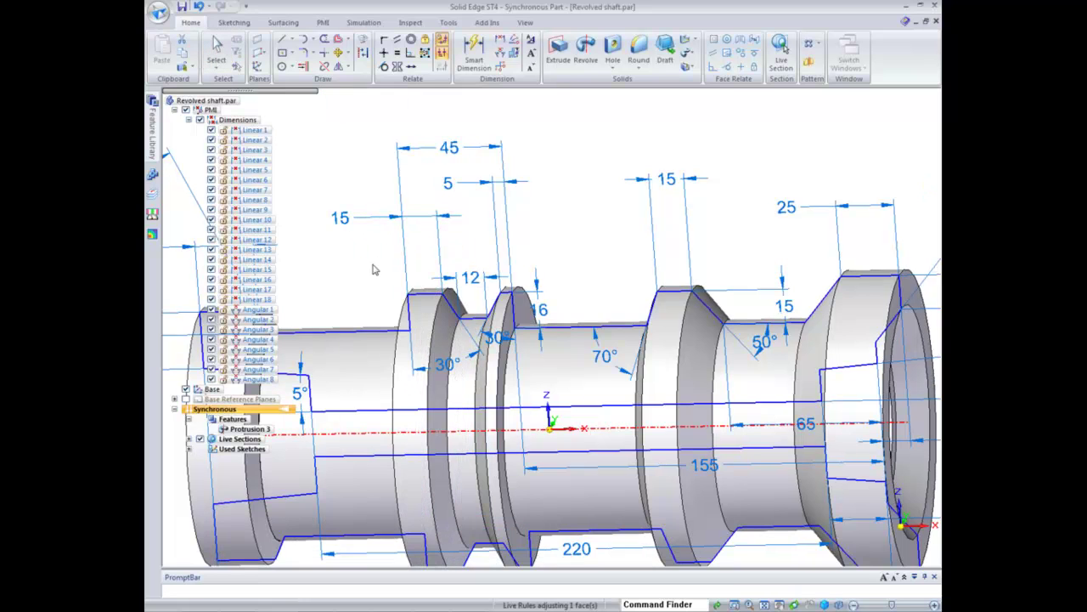
# Set the width of the narrow groove between the two adjacent collars to 9 mm
pyautogui.scroll(1, 374, 263)
pyautogui.scroll(1, 374, 263)
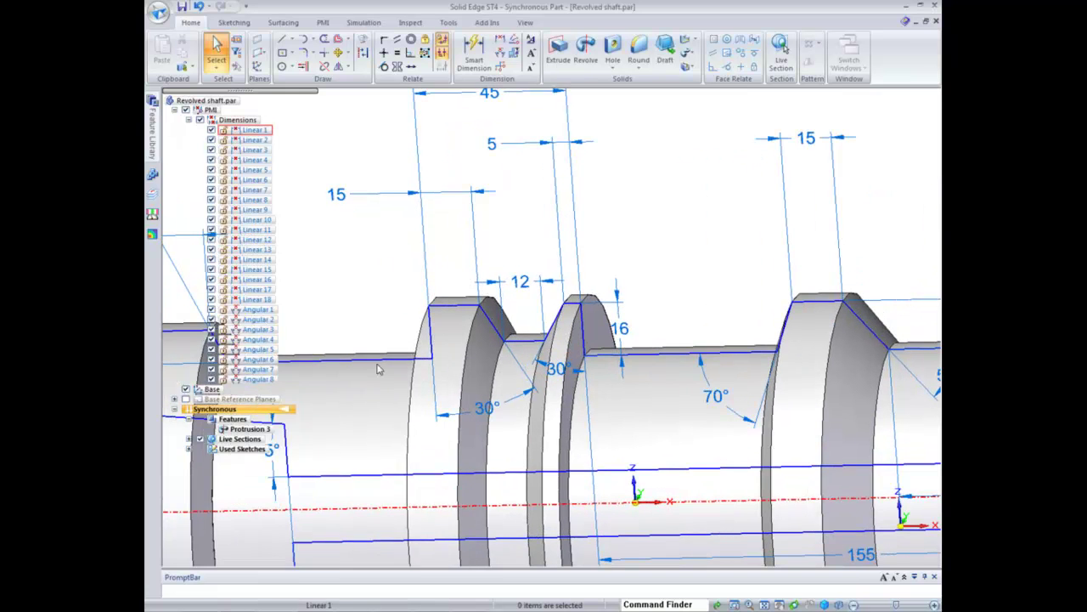
pyautogui.click(515, 285)
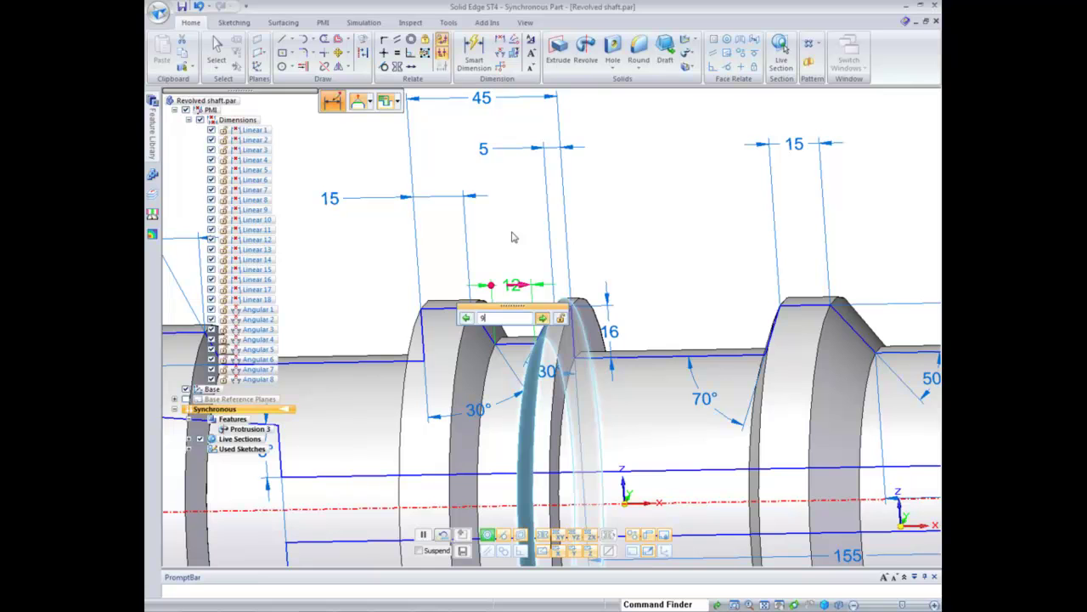
pyautogui.press('Return')
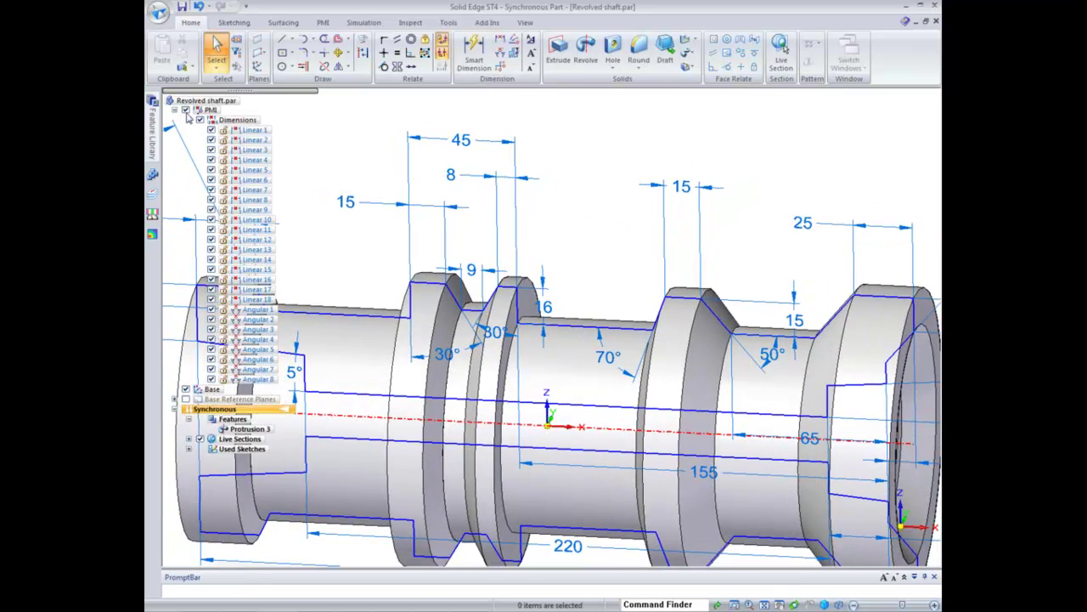
# Hide the PMI dimensions and place a hole in the central cylindrical section using a tangent plane, then release the plane lock
pyautogui.click(612, 49)
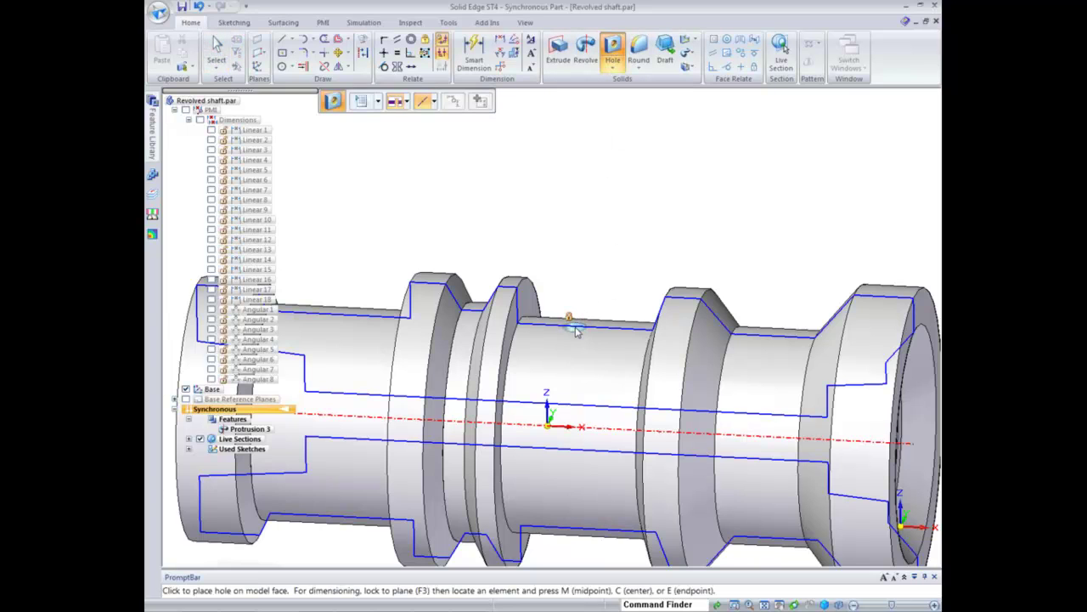
pyautogui.click(576, 331)
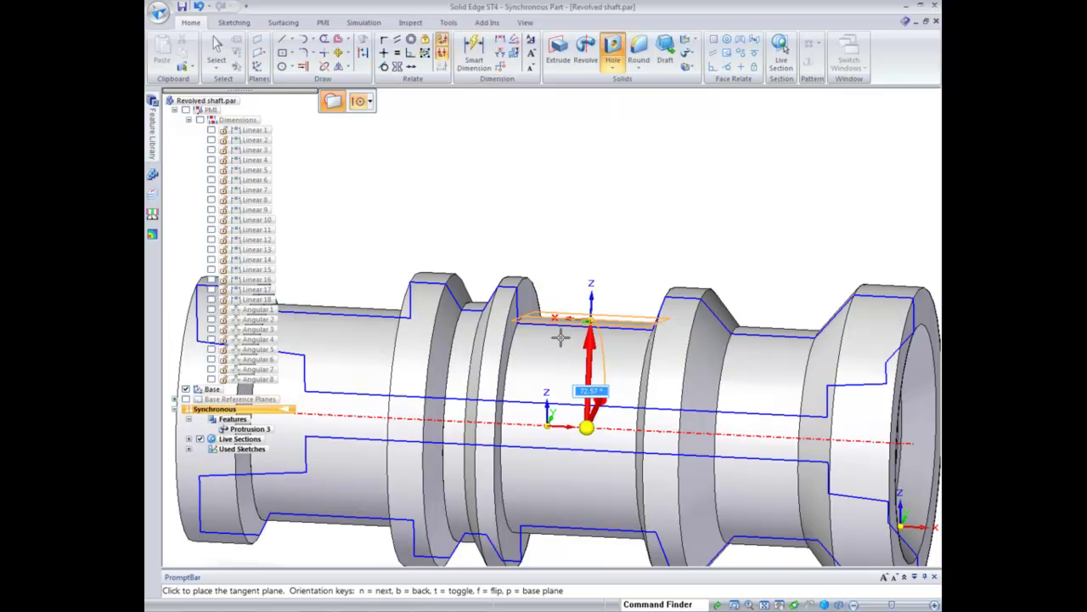
pyautogui.scroll(5, 554, 342)
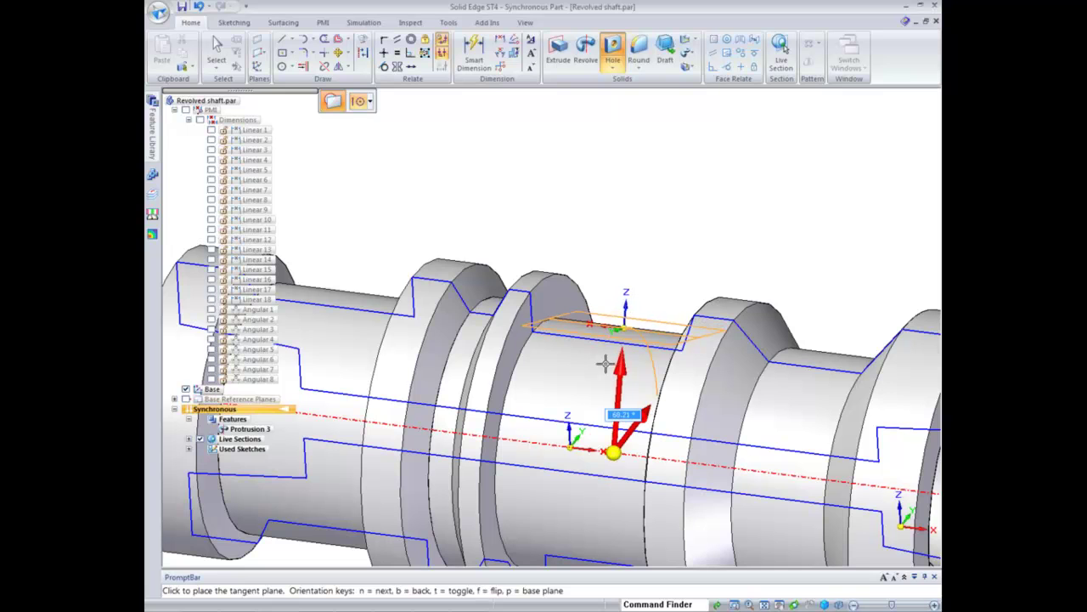
pyautogui.click(553, 396)
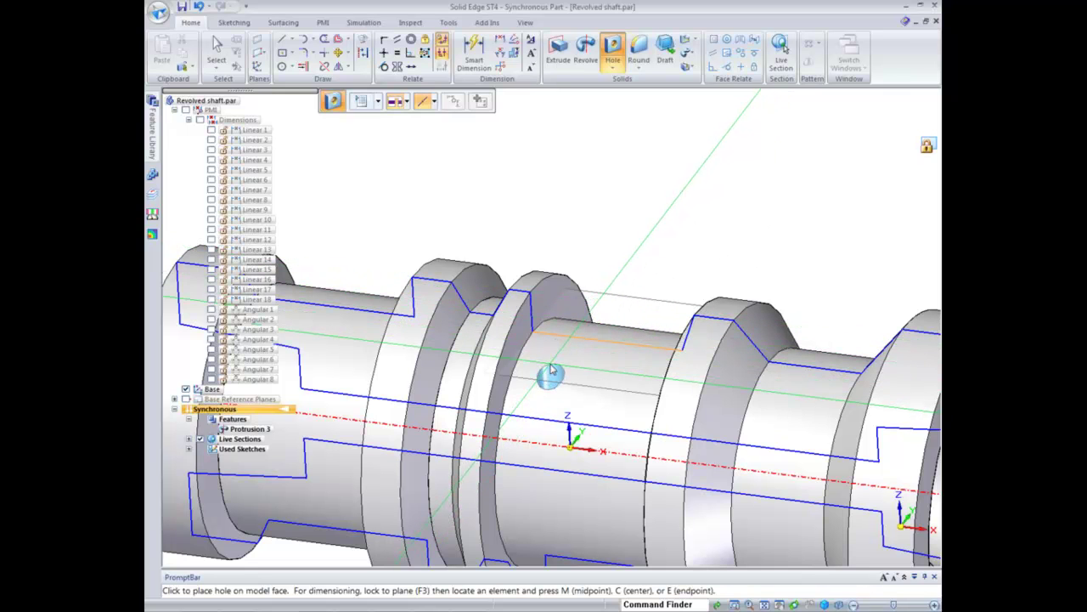
pyautogui.moveTo(557, 377); pyautogui.dragTo(581, 385, button='middle')
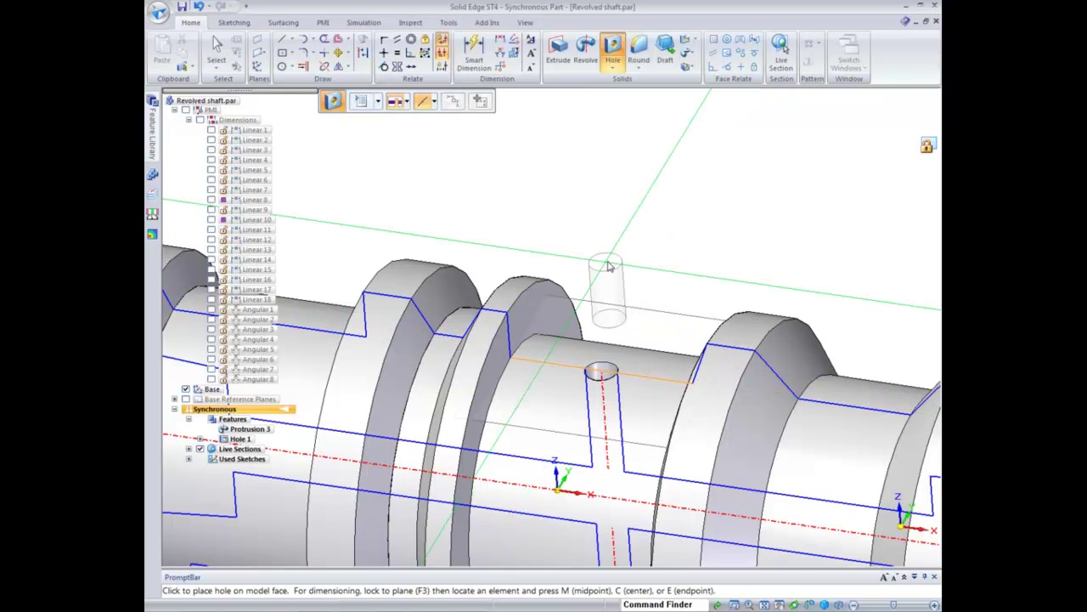
pyautogui.click(217, 51)
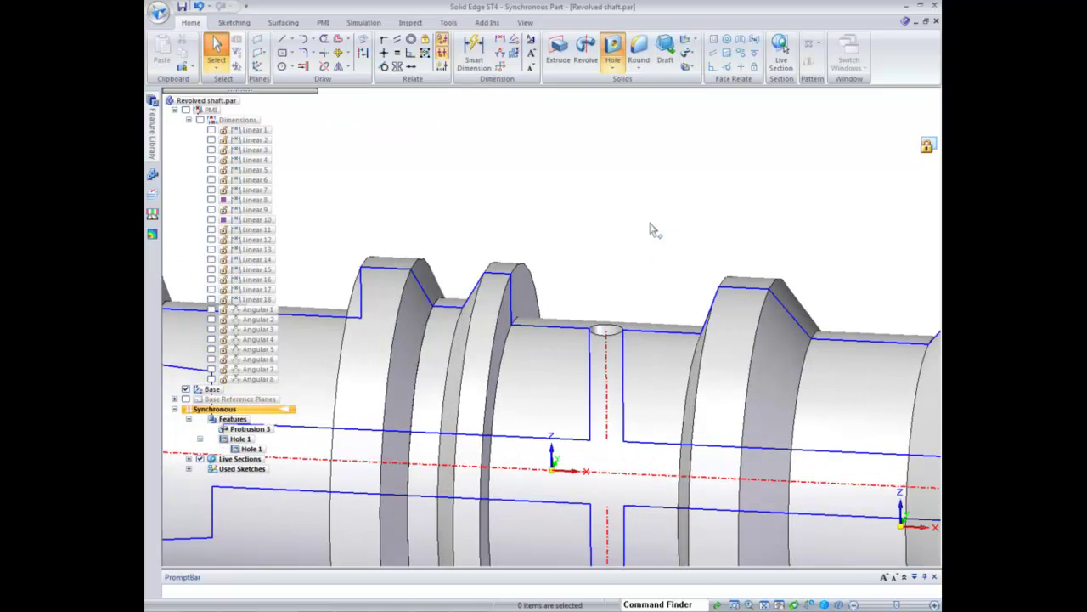
pyautogui.click(932, 148)
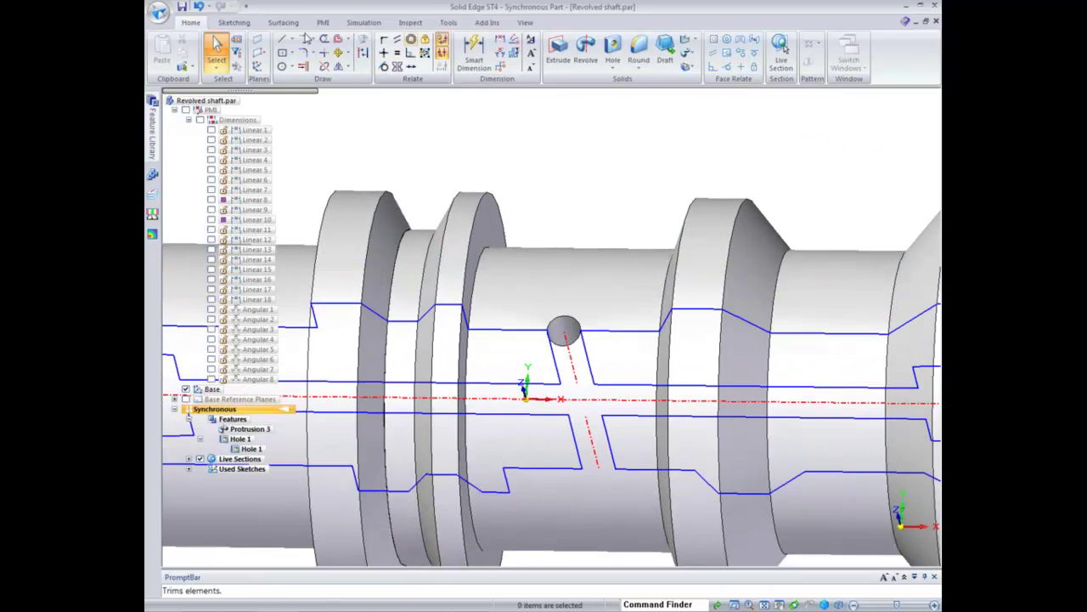
# Sketch a closed rectangle about 7 mm deep with lines on the locked horizontal plane, along the edge of the short cylindrical section
pyautogui.press('l')
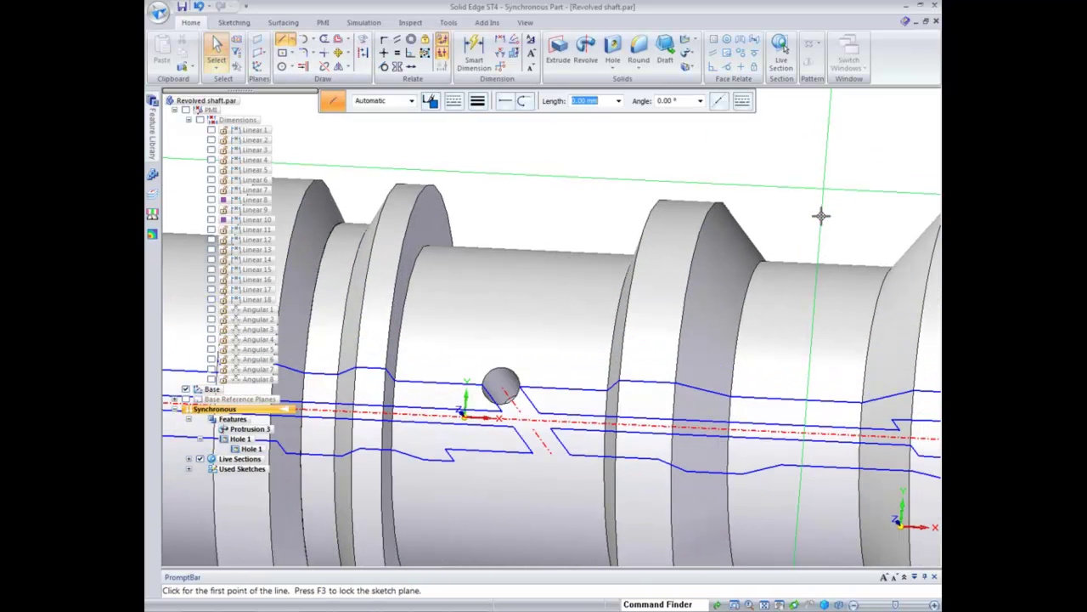
pyautogui.press('F3')
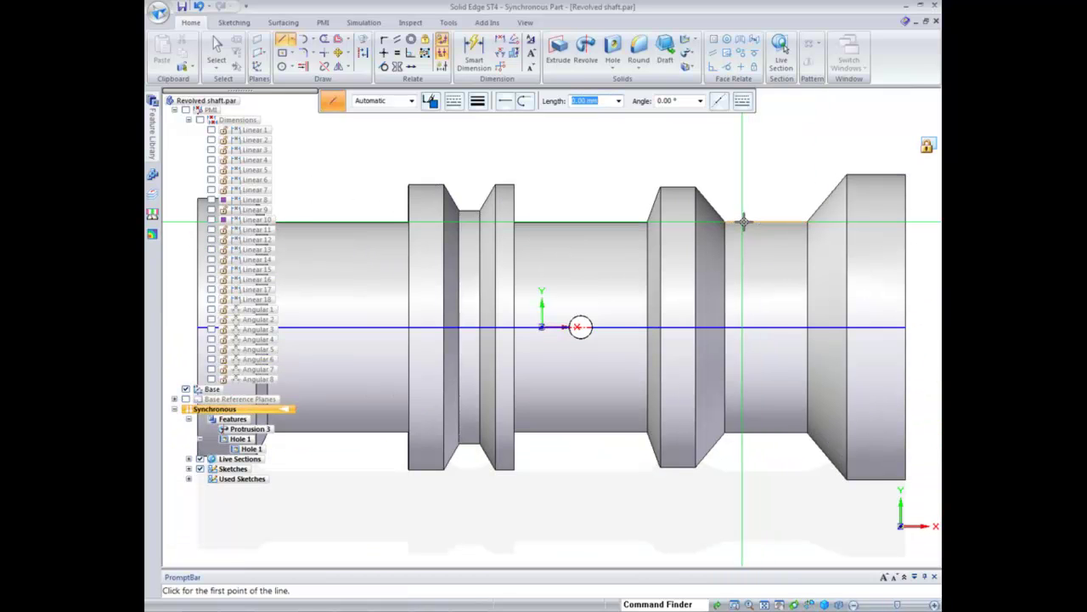
pyautogui.click(743, 228)
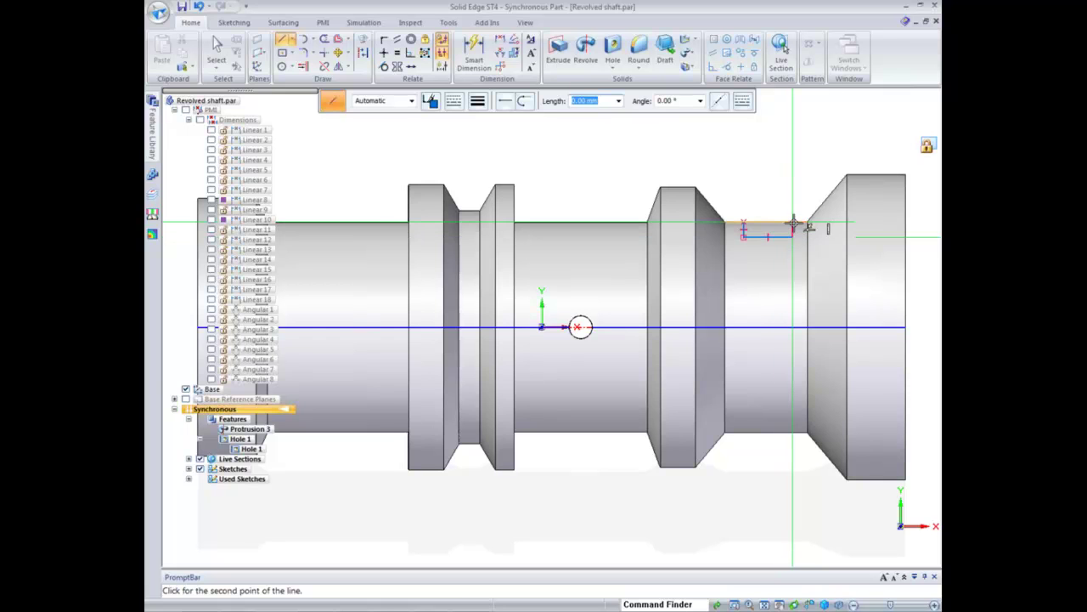
pyautogui.click(793, 222)
pyautogui.click(745, 221)
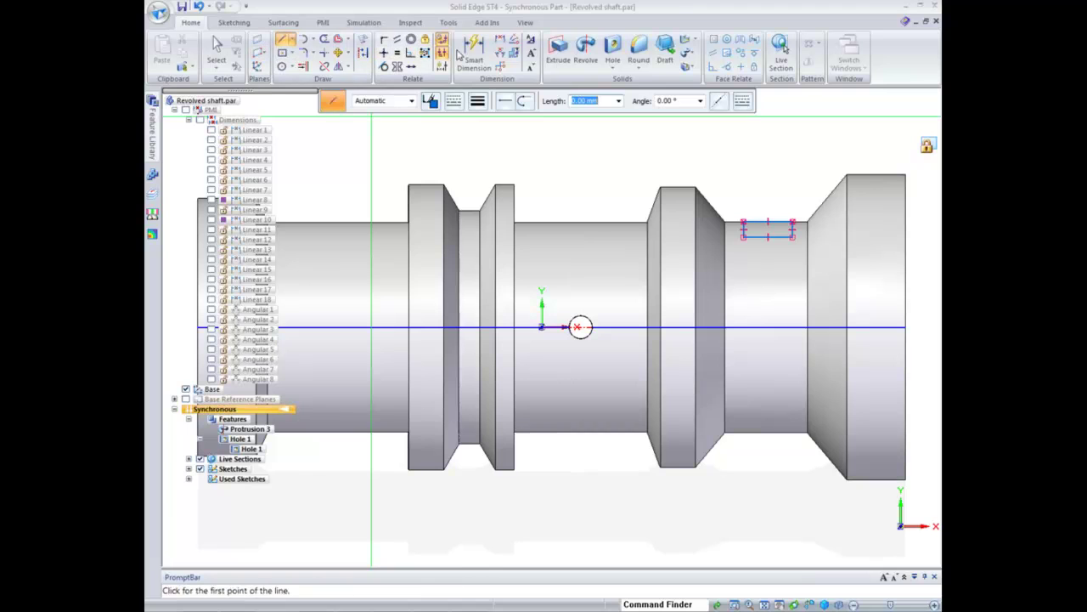
pyautogui.click(474, 53)
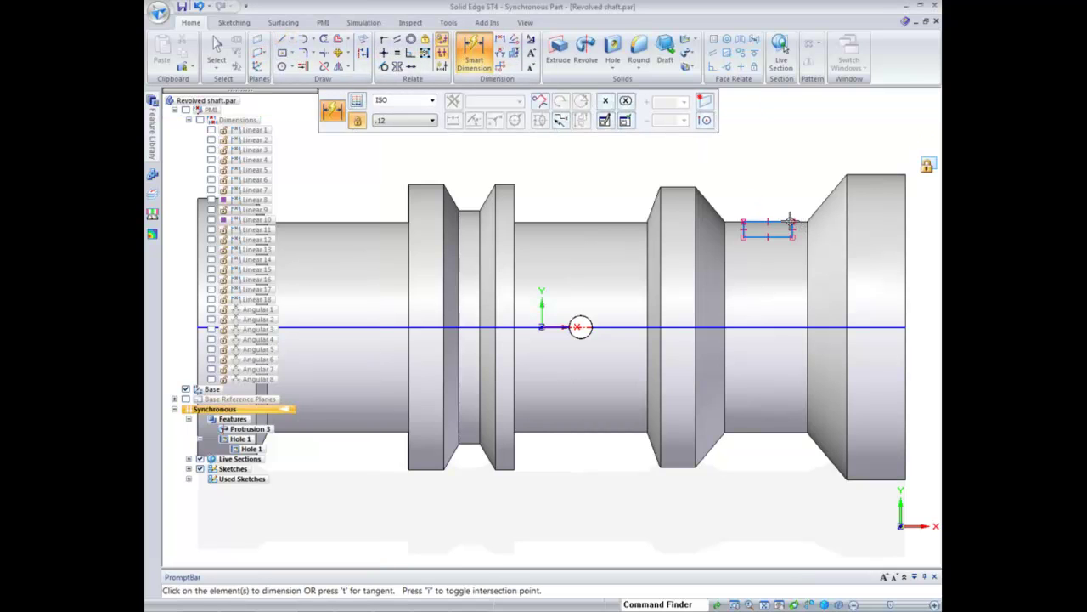
pyautogui.click(794, 225)
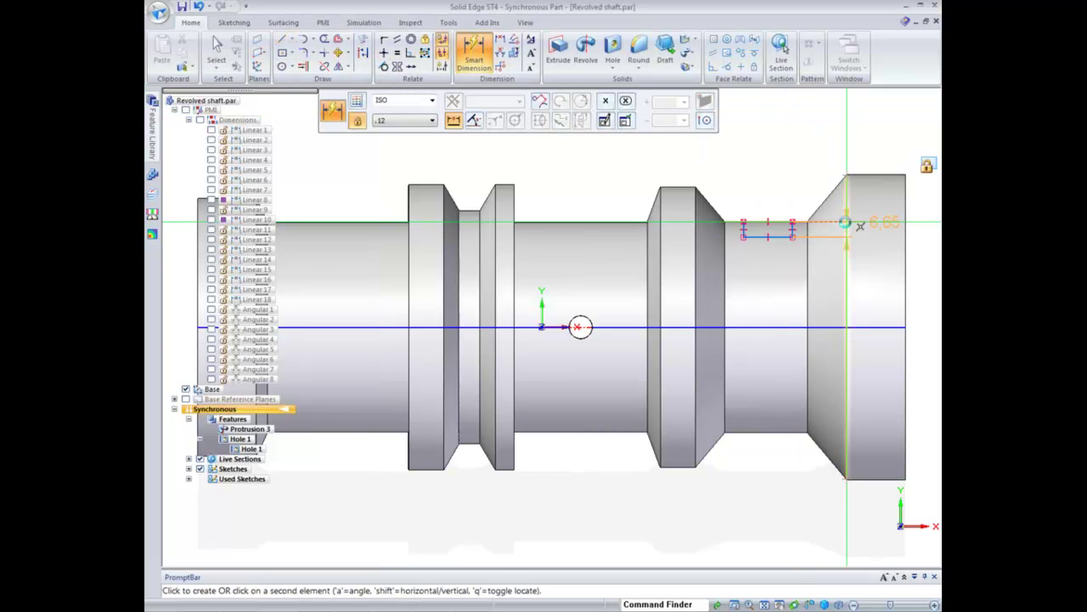
pyautogui.click(847, 224)
pyautogui.click(625, 265)
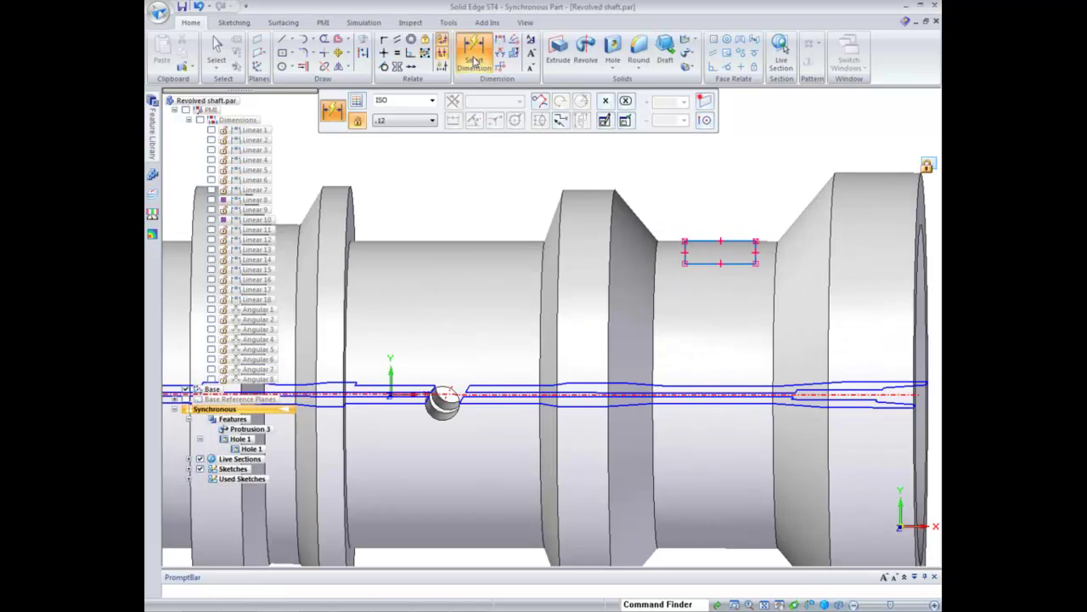
# Dimension the rectangle to a depth of 5 mm and a length of 20 mm
pyautogui.click(474, 60)
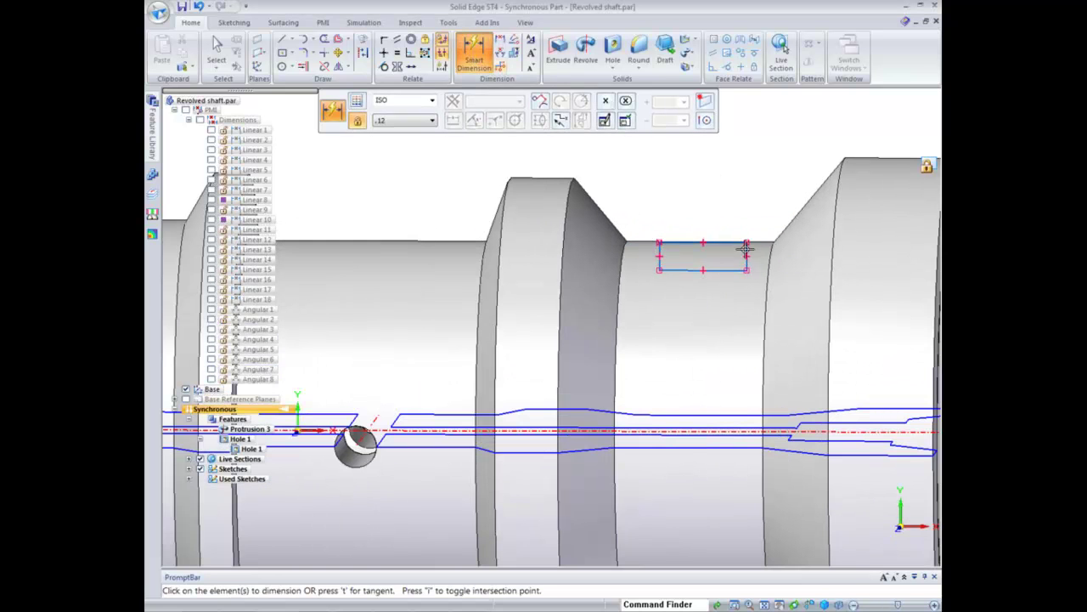
pyautogui.click(746, 248)
pyautogui.click(805, 236)
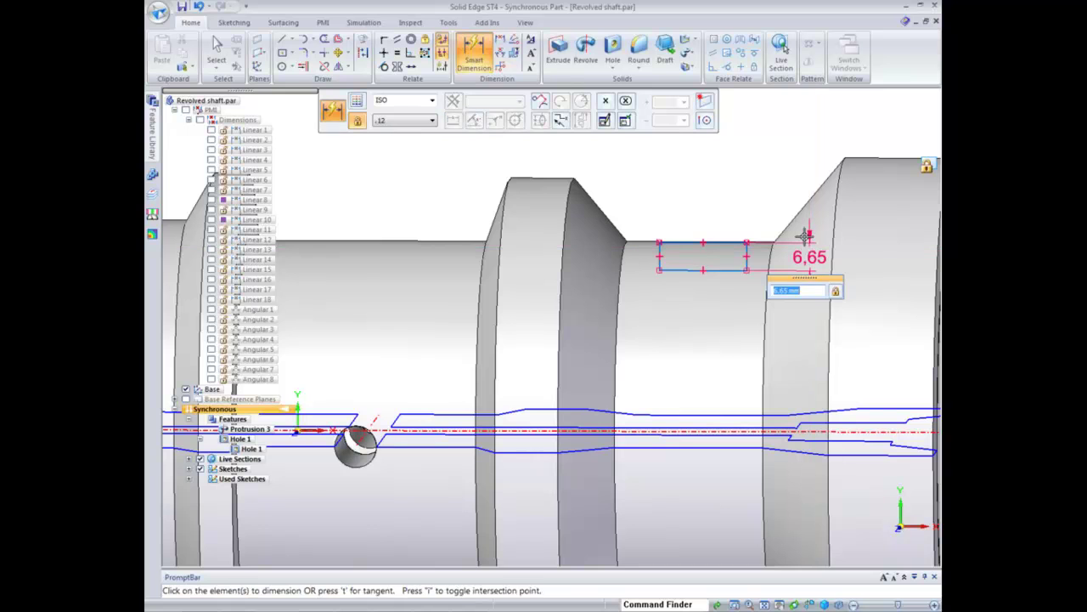
pyautogui.press('Return')
pyautogui.click(736, 240)
pyautogui.click(711, 193)
pyautogui.write('20')
pyautogui.press('Return')
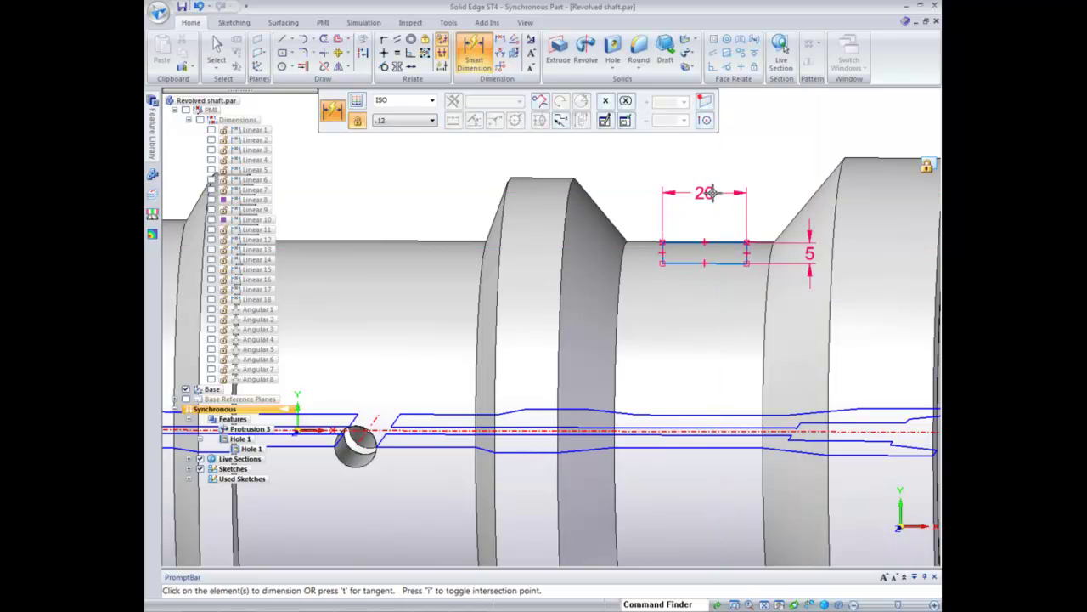
pyautogui.press('Escape')
# Cut a groove by revolving the rectangular region 360° about the shaft's centre axis
pyautogui.moveTo(411, 99); pyautogui.dragTo(555, 251, button='middle')
pyautogui.rightClick(558, 230)
pyautogui.click(613, 243)
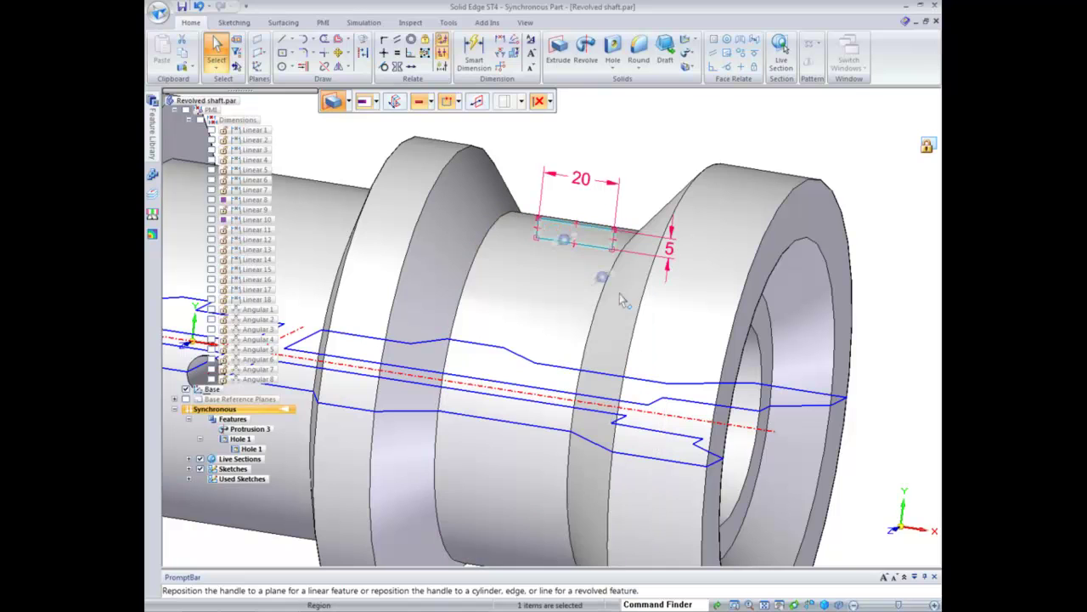
pyautogui.click(749, 426)
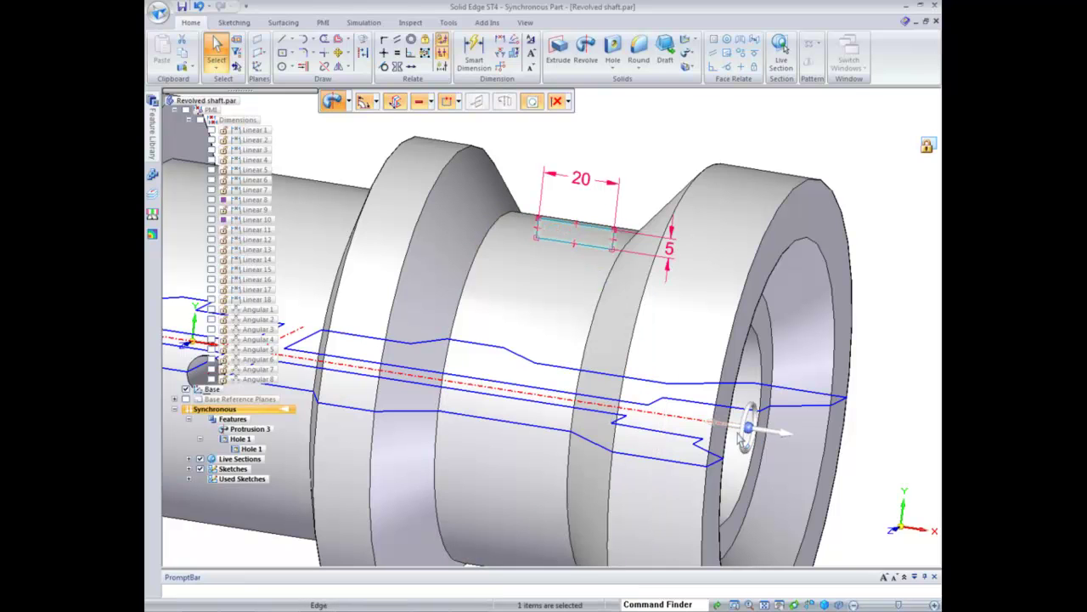
pyautogui.click(745, 444)
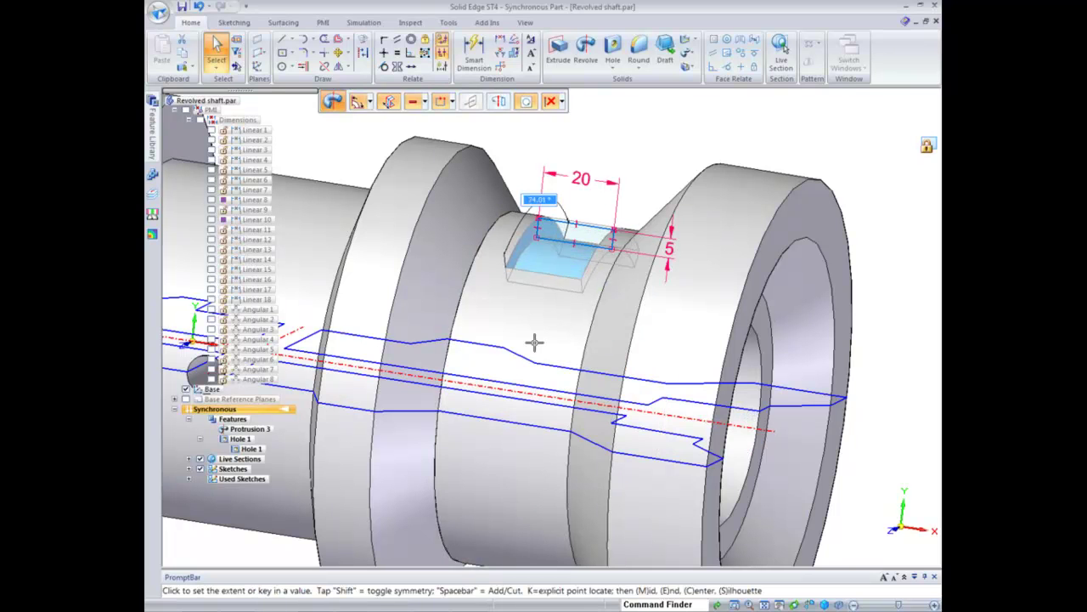
pyautogui.write('360')
pyautogui.press('Return')
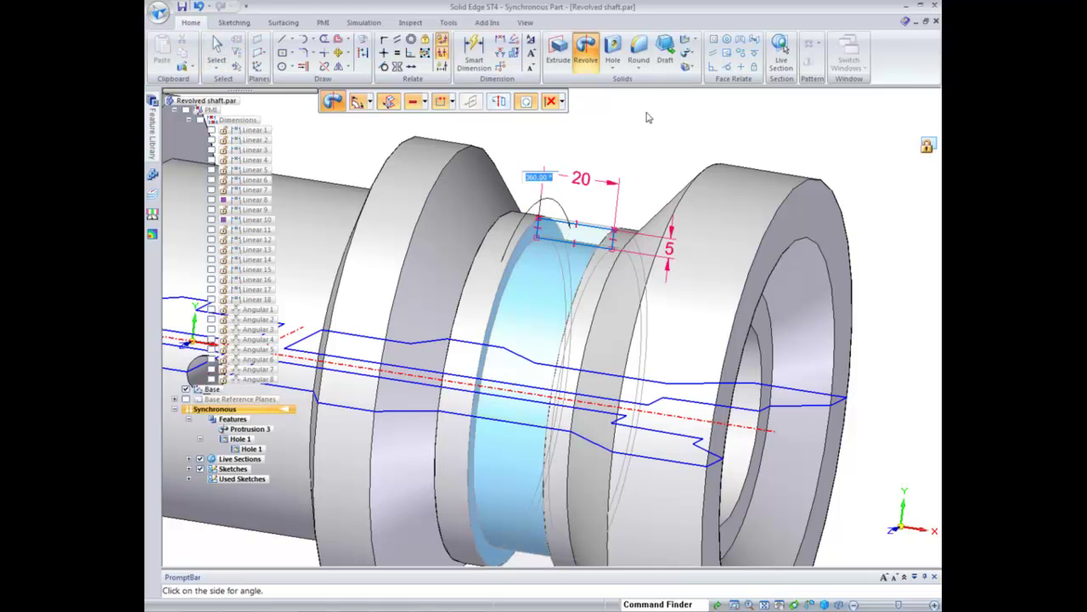
pyautogui.click(668, 248)
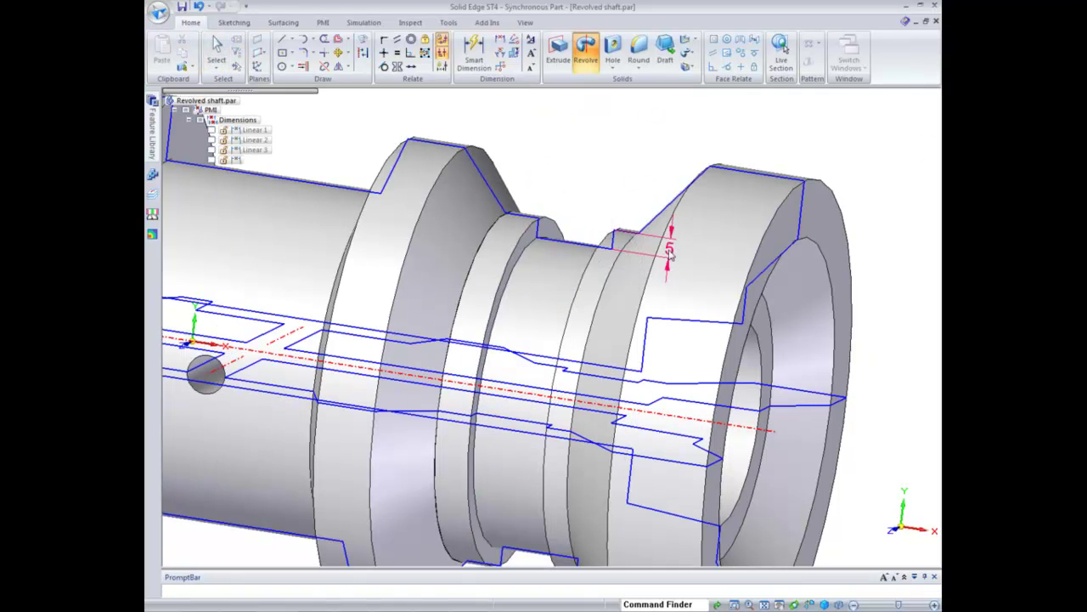
# Set the revolved groove's depth dimension to 10 mm
pyautogui.click(218, 51)
pyautogui.scroll(-3, 605, 153)
pyautogui.moveTo(534, 153); pyautogui.dragTo(696, 198, button='middle')
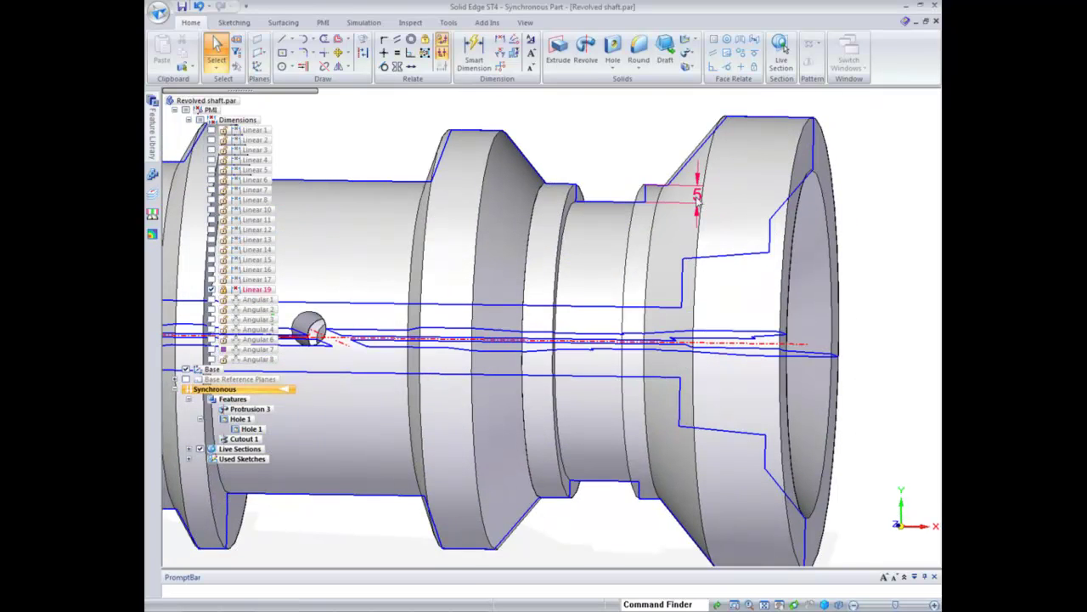
pyautogui.click(697, 198)
pyautogui.write('10')
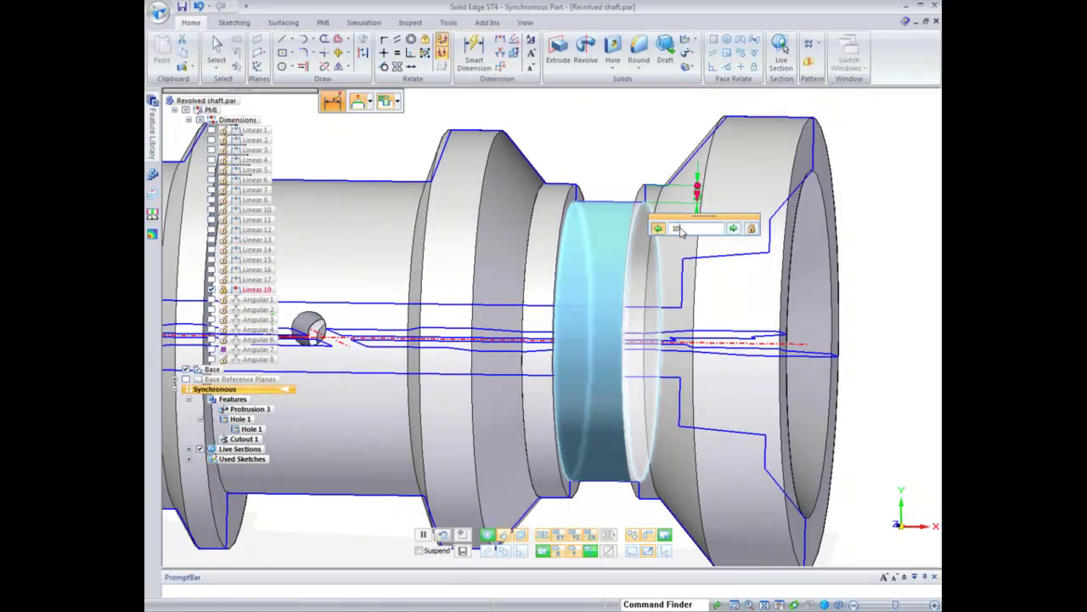
pyautogui.press('Return')
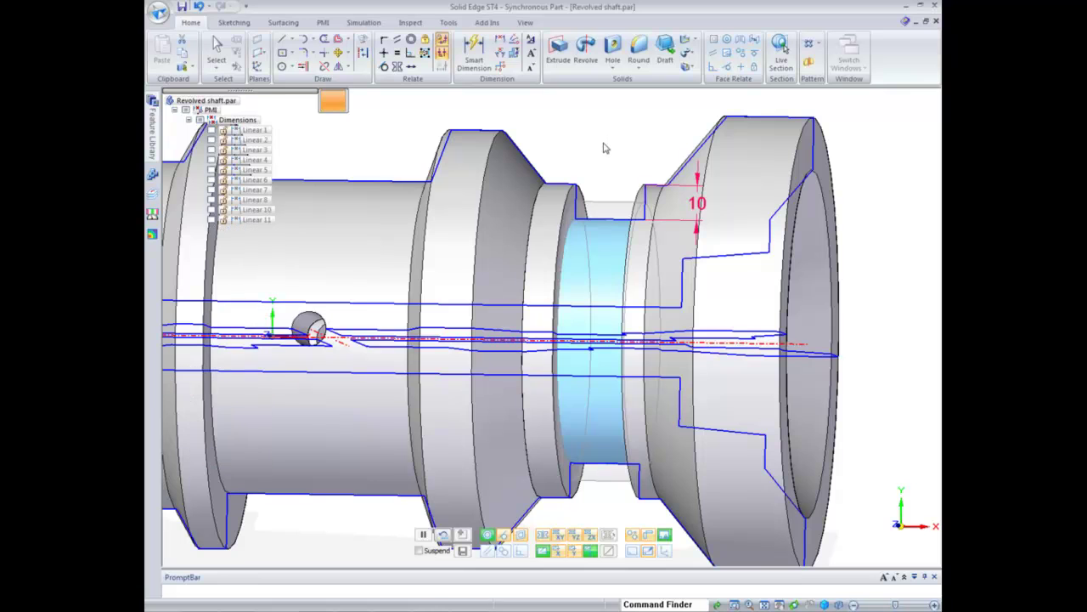
pyautogui.moveTo(604, 162); pyautogui.dragTo(615, 137, button='middle')
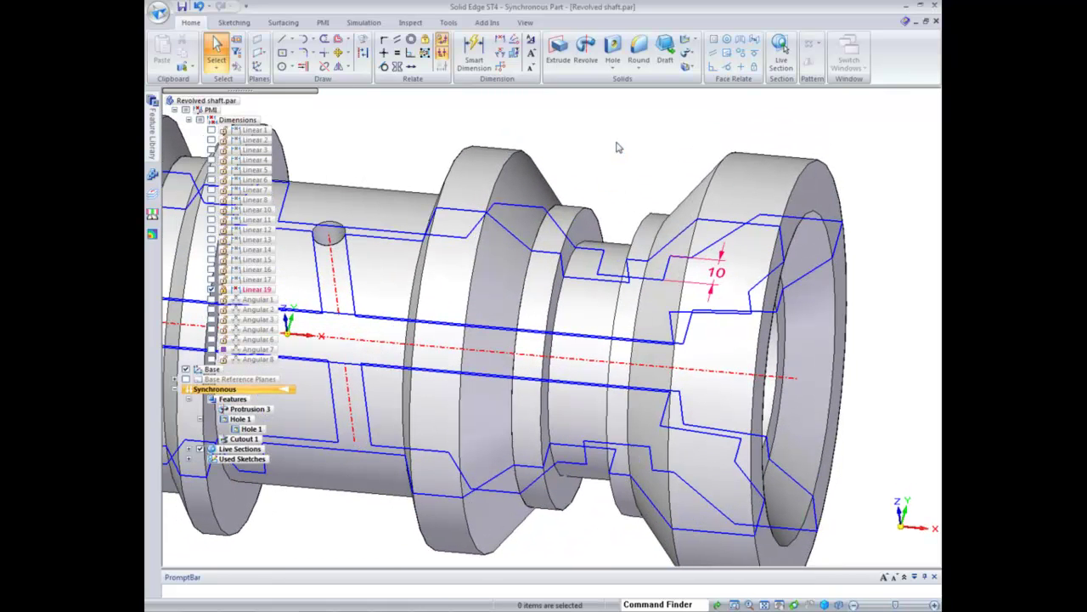
# Close the shaft part without saving and open the 01-Retainer part from the Offset Relate folder
pyautogui.click(935, 21)
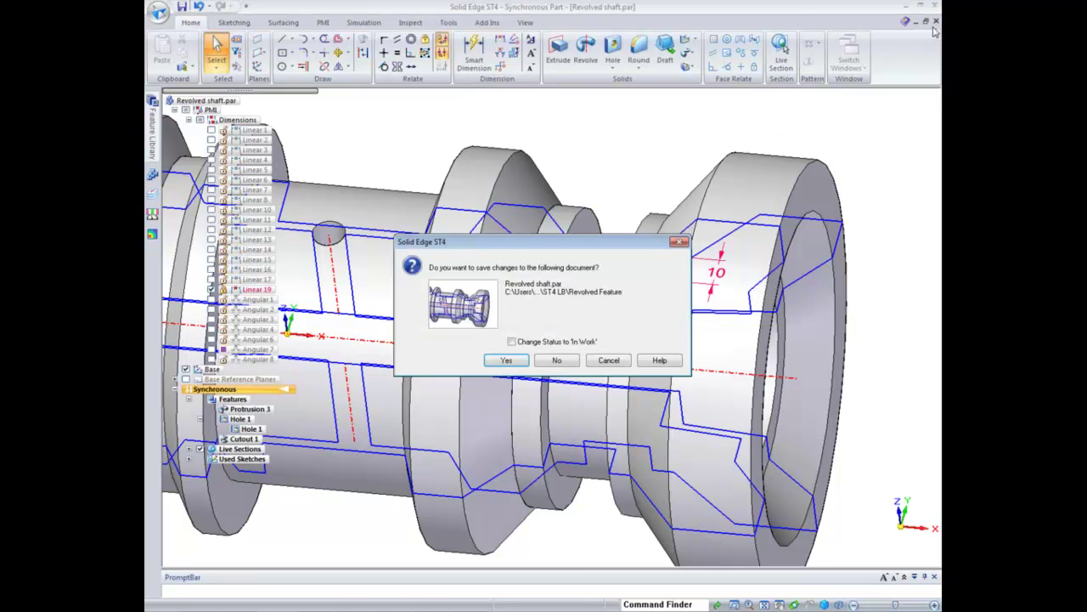
pyautogui.click(563, 361)
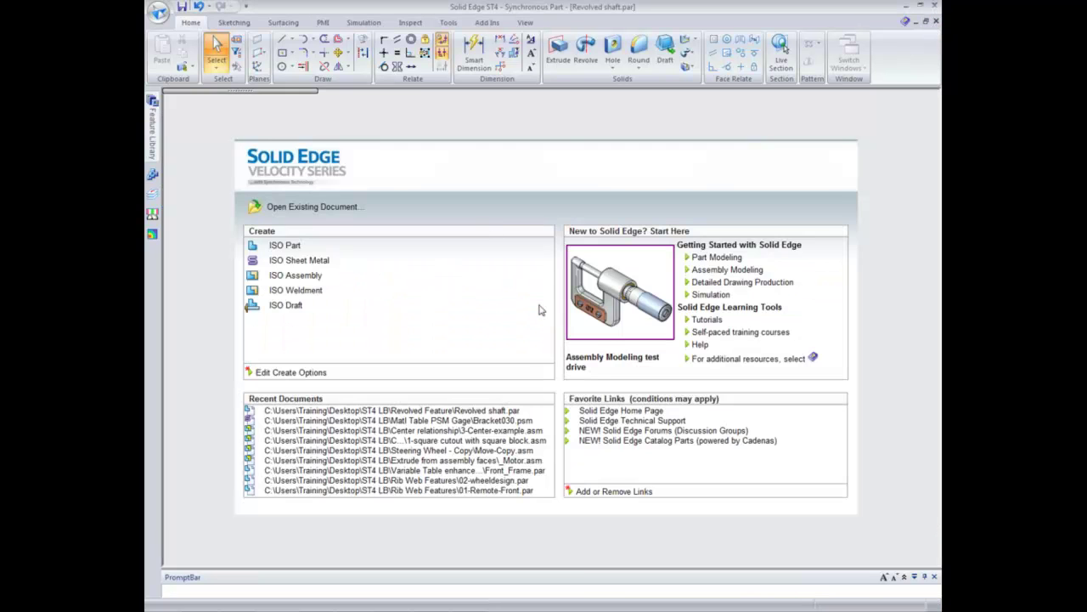
pyautogui.click(327, 224)
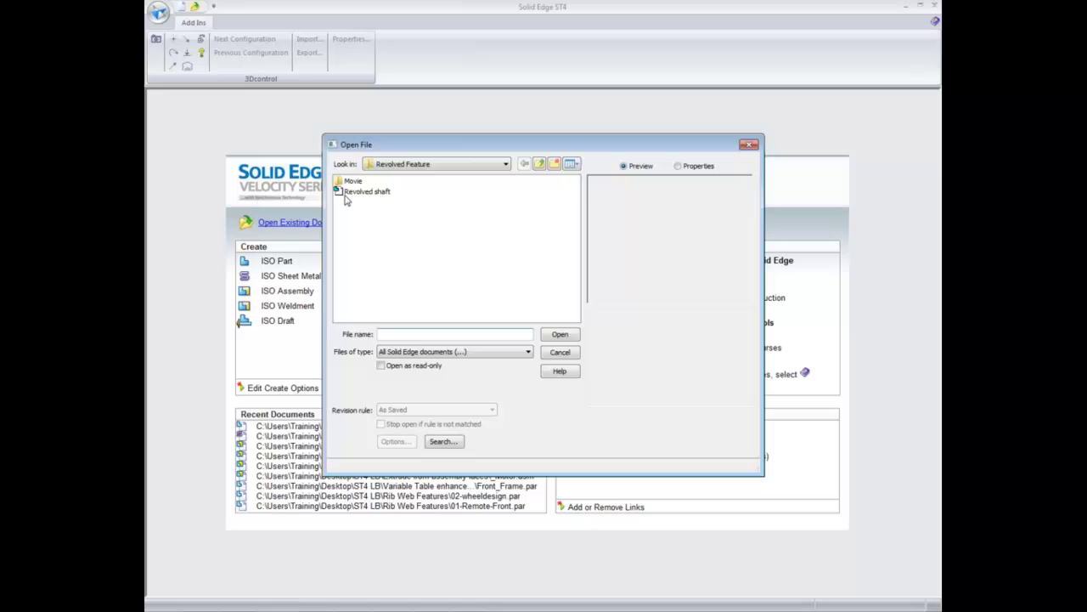
pyautogui.click(539, 163)
pyautogui.doubleClick(376, 236)
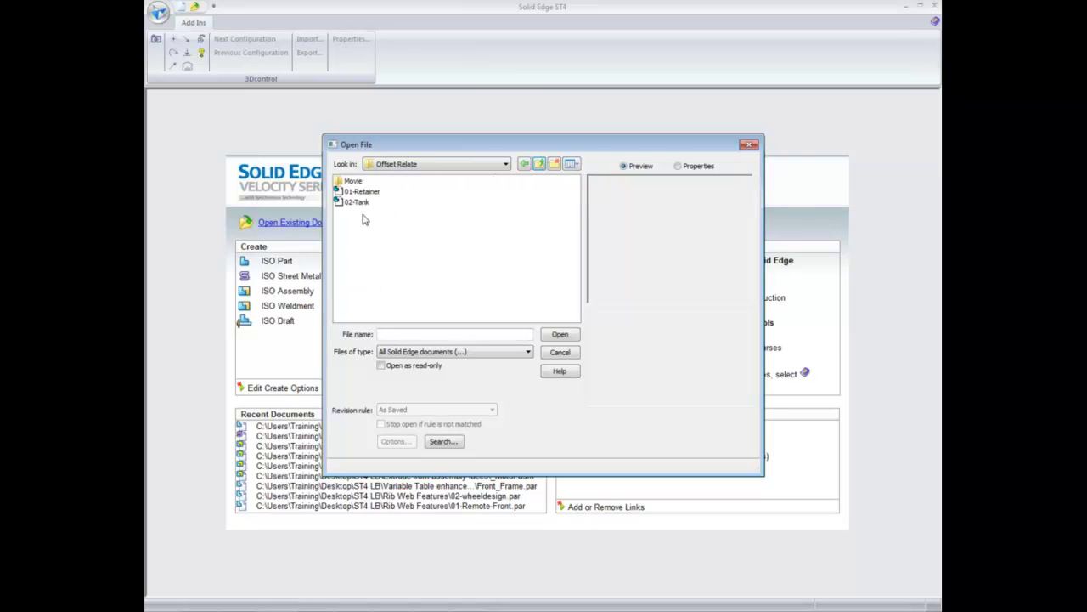
pyautogui.doubleClick(363, 193)
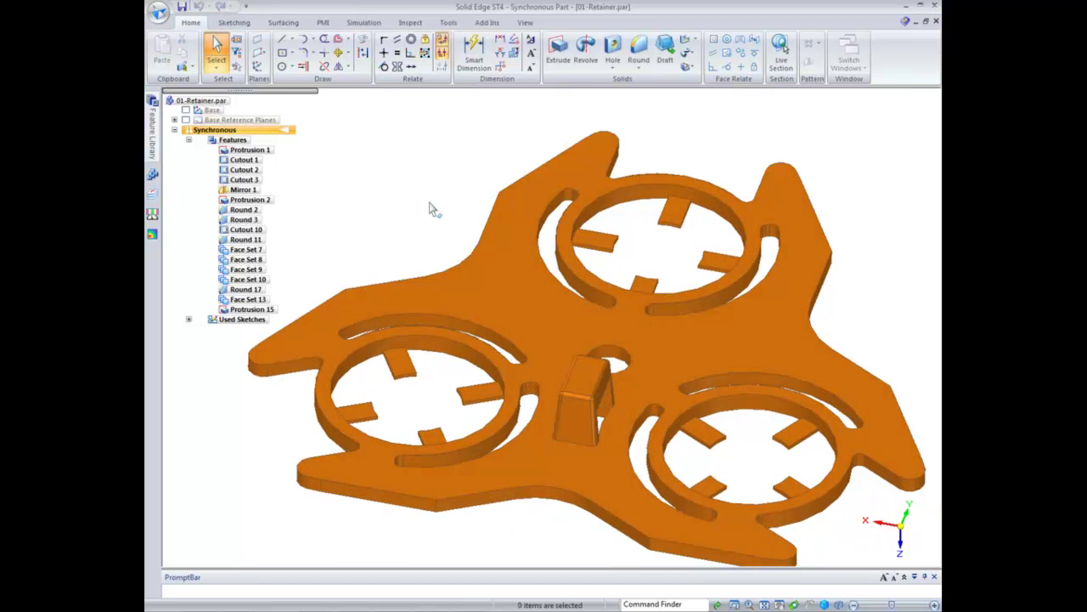
# Relate the outer curved faces of the front ring's two arc slots to the ring's outer cylindrical face with a 1 mm offset
pyautogui.scroll(4, 417, 317)
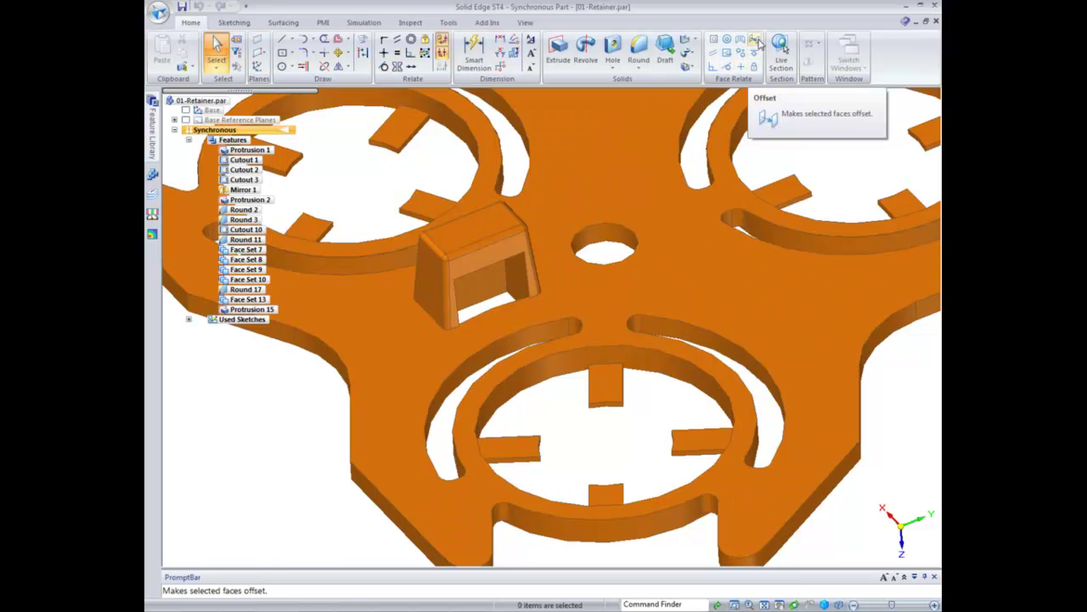
pyautogui.click(756, 41)
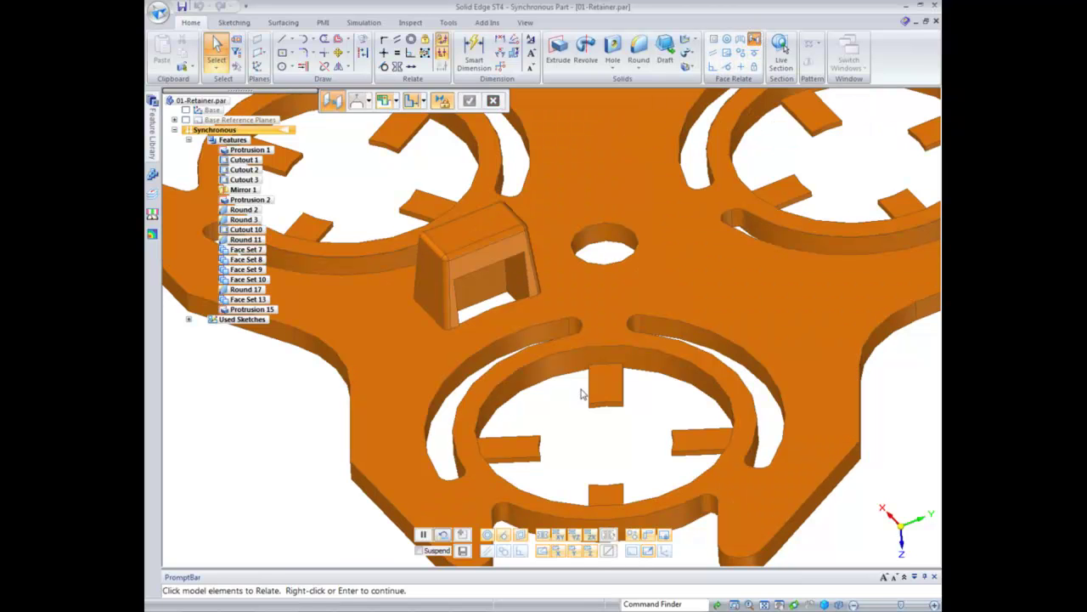
pyautogui.click(423, 101)
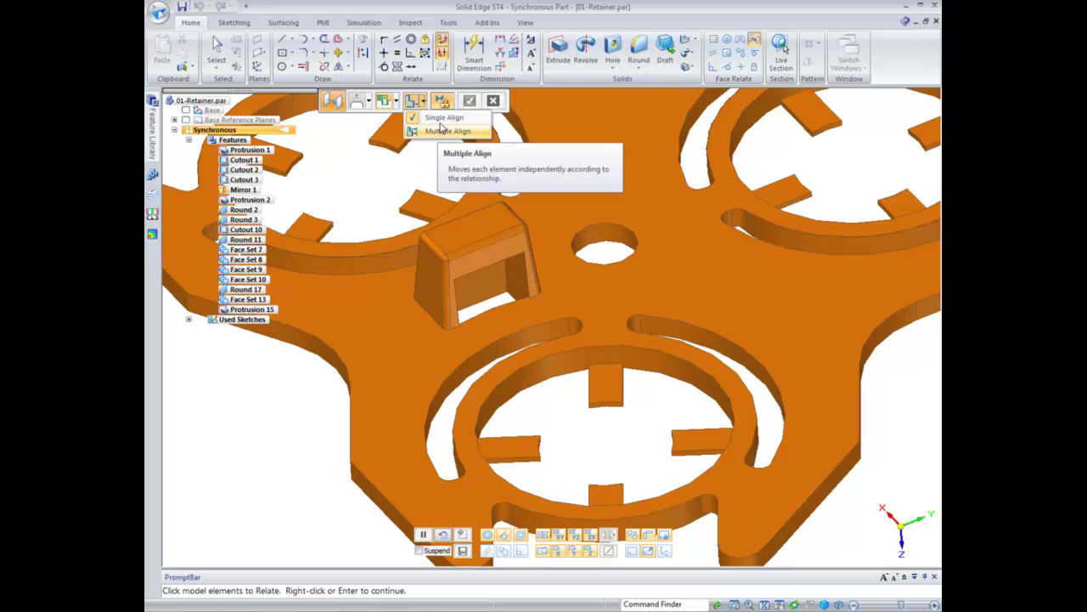
pyautogui.click(449, 380)
pyautogui.click(687, 342)
pyautogui.rightClick(244, 412)
pyautogui.click(457, 440)
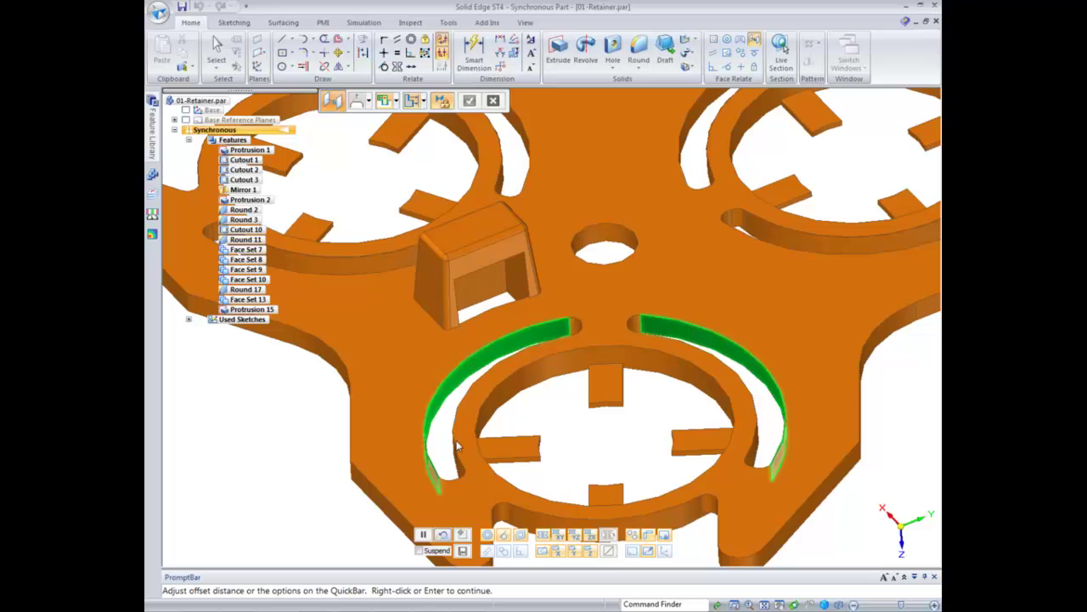
pyautogui.rightClick(292, 474)
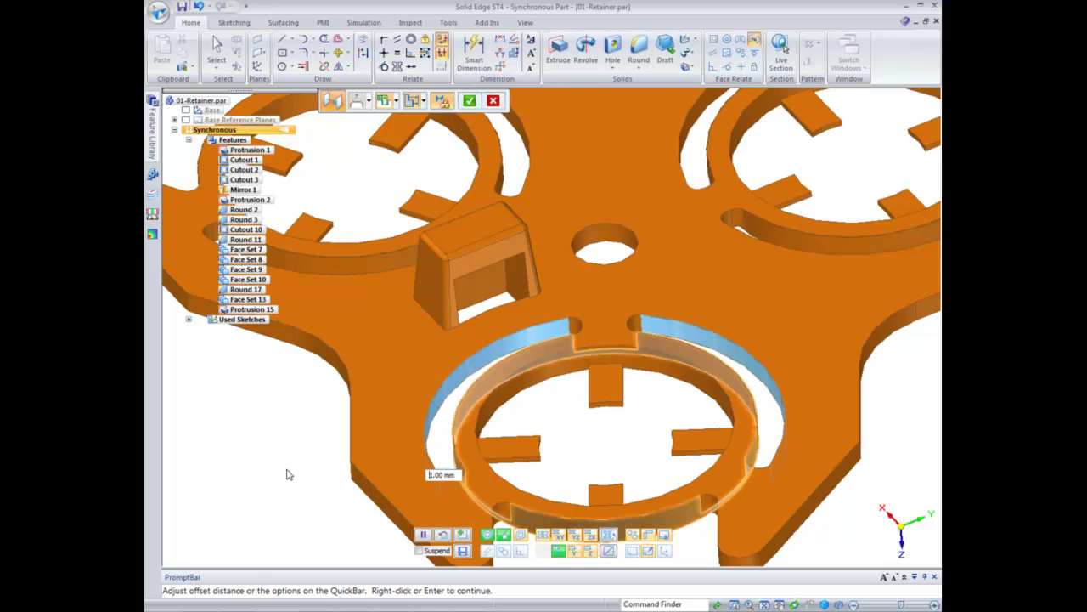
pyautogui.click(213, 53)
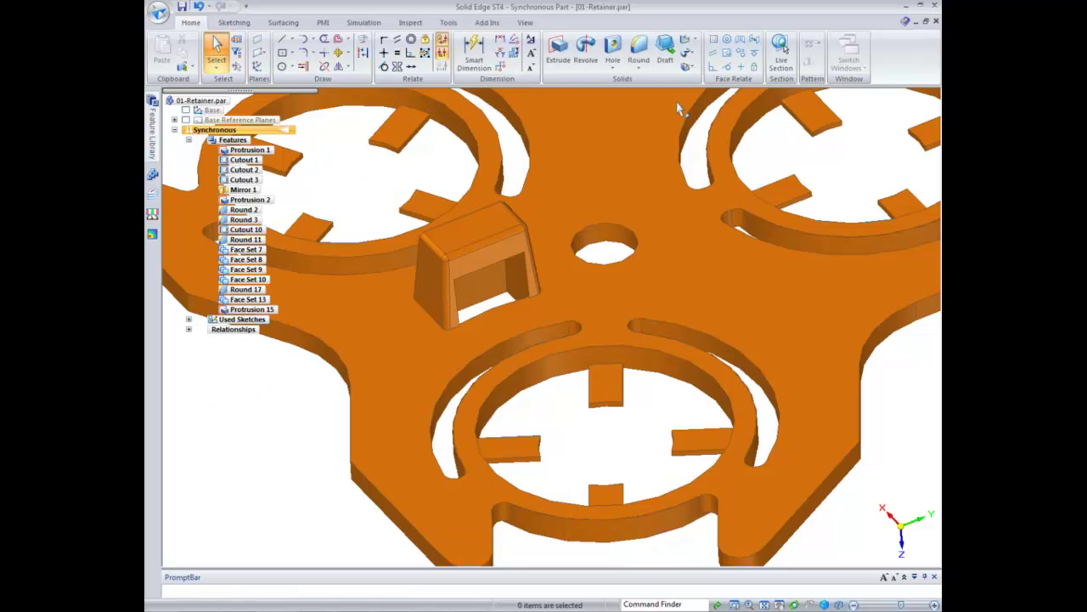
# Try to add a second offset relationship between the right arc slot's outer face and the front ring's outer cylindrical face
pyautogui.click(754, 39)
pyautogui.click(426, 102)
pyautogui.click(438, 119)
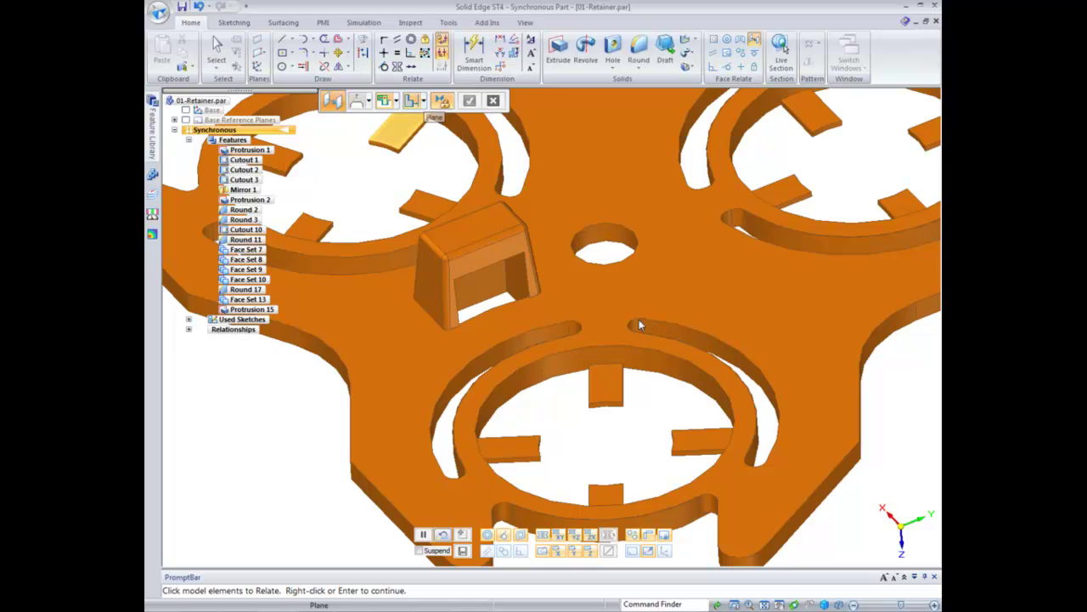
pyautogui.click(697, 340)
pyautogui.rightClick(730, 379)
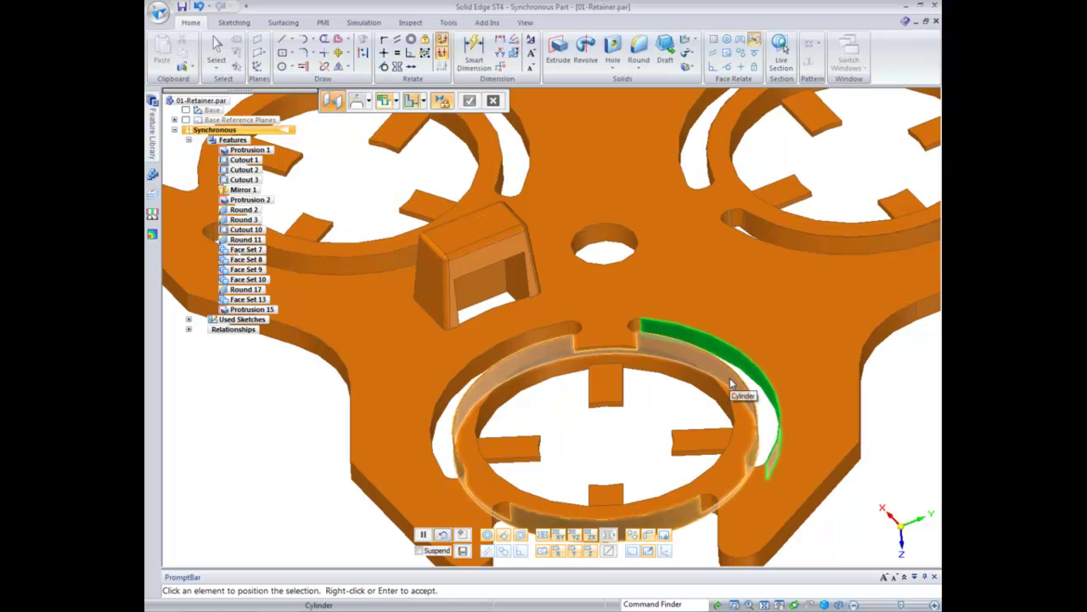
pyautogui.click(735, 378)
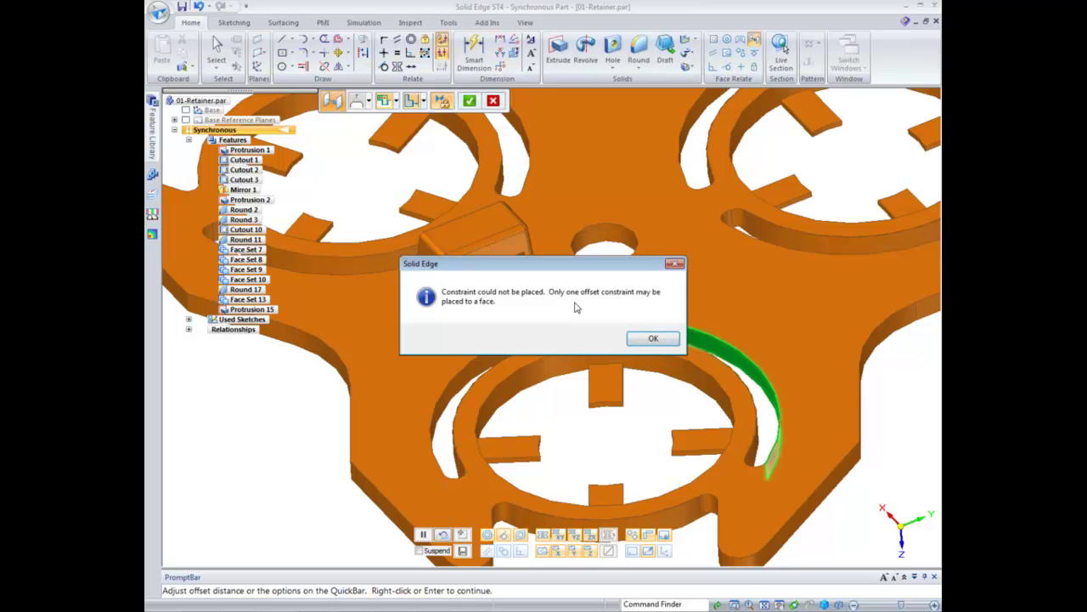
pyautogui.click(647, 339)
pyautogui.click(215, 50)
# Delete the offset relationship from the part's Relationships collection
pyautogui.click(189, 328)
pyautogui.click(237, 339)
pyautogui.press('Delete')
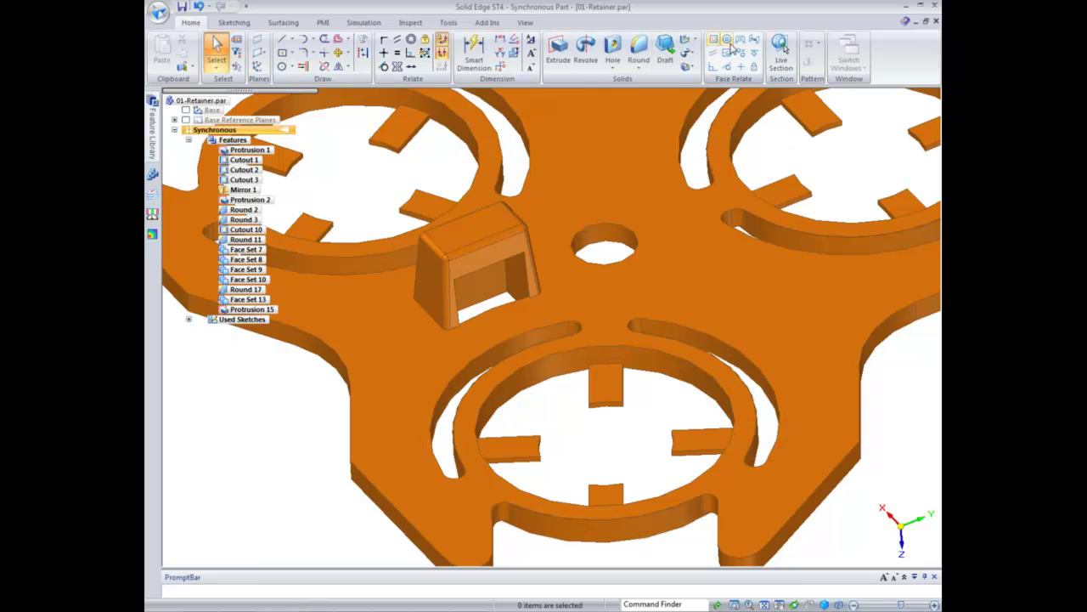
# Select the inner faces of all three rings for an Offset relationship and offset the left ring's inner face 1.5 mm from its outer face
pyautogui.click(759, 41)
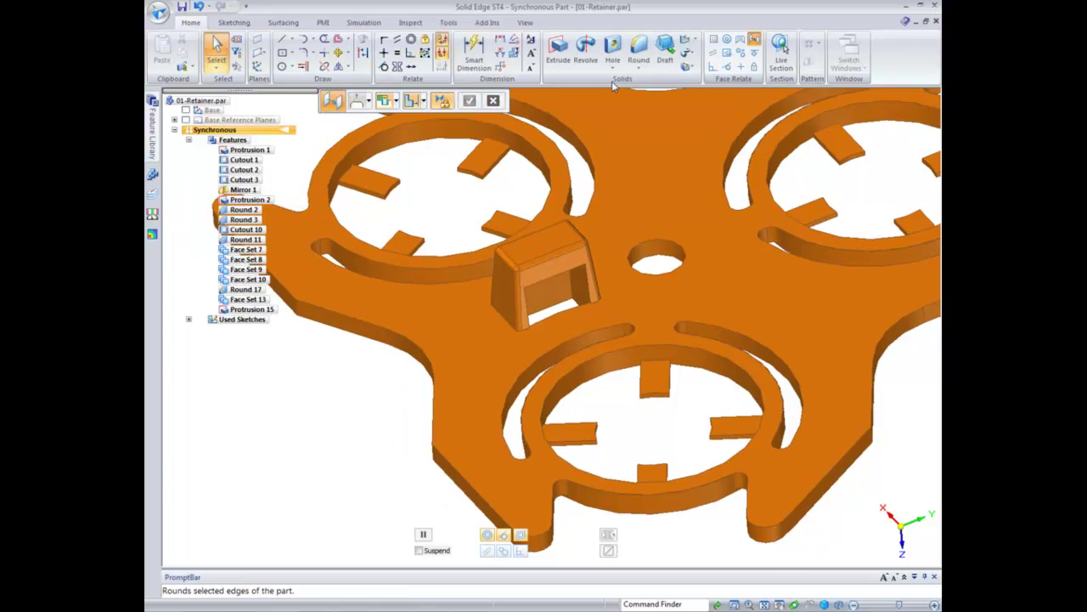
pyautogui.click(422, 101)
pyautogui.click(444, 118)
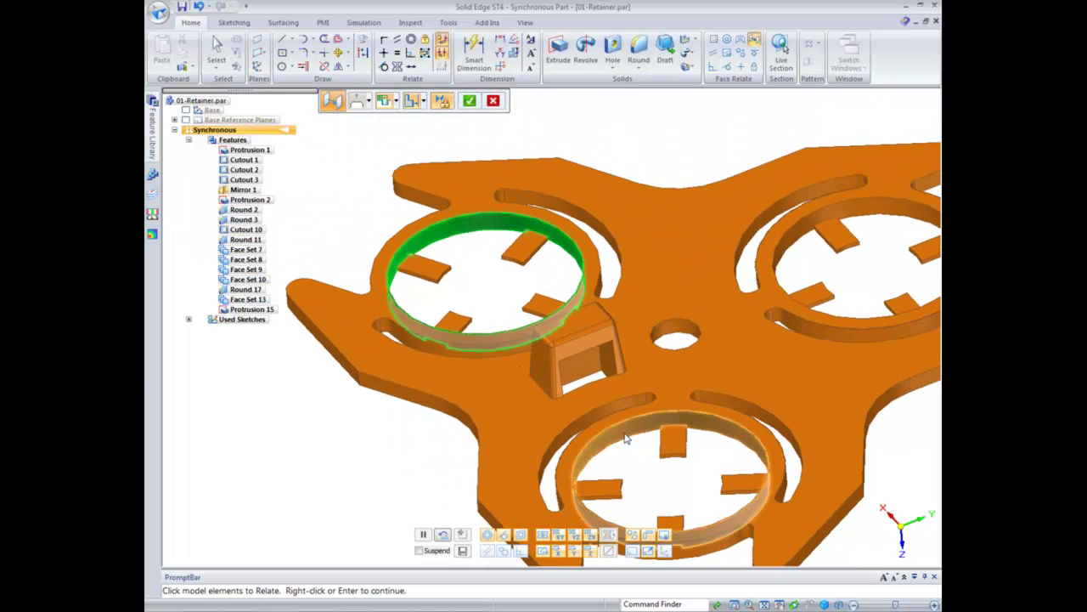
pyautogui.click(629, 447)
pyautogui.click(796, 246)
pyautogui.click(468, 103)
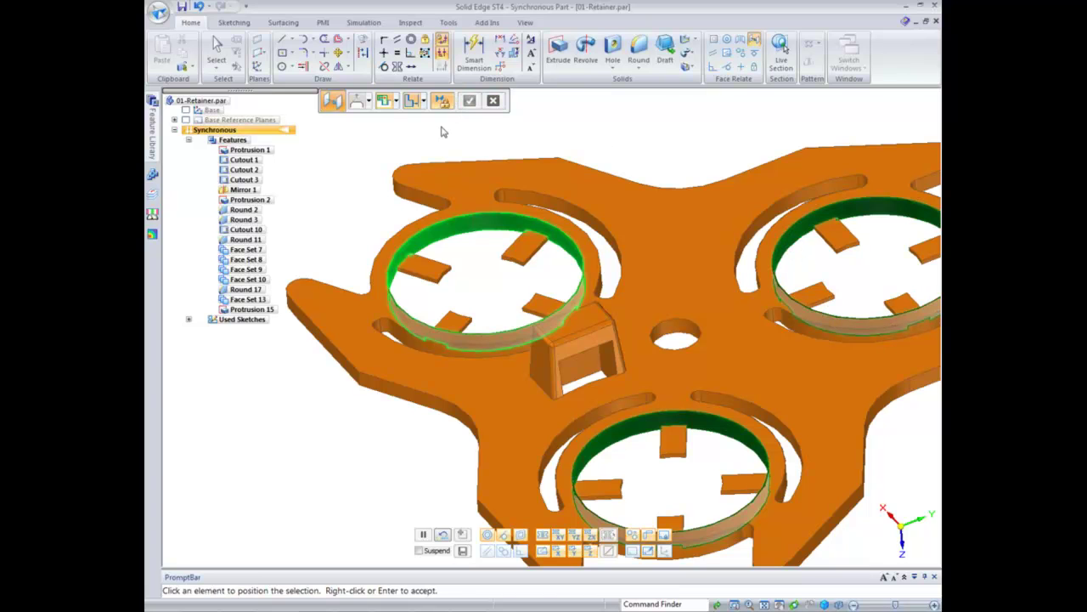
pyautogui.click(363, 217)
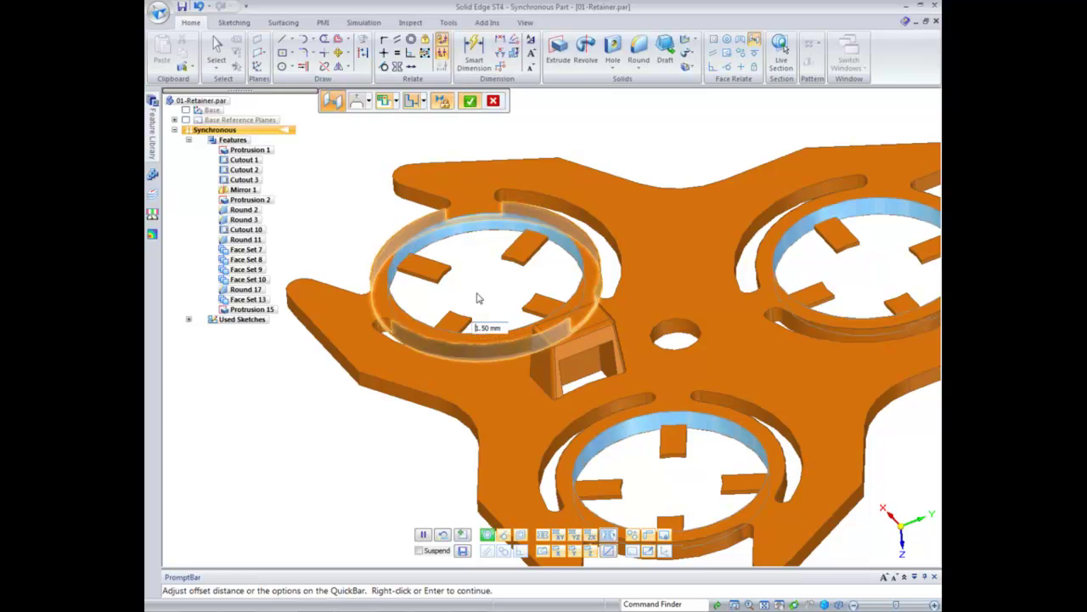
pyautogui.press('Return')
# Offset the front ring's inner face 2 mm from that ring's outer cylindrical face
pyautogui.click(560, 491)
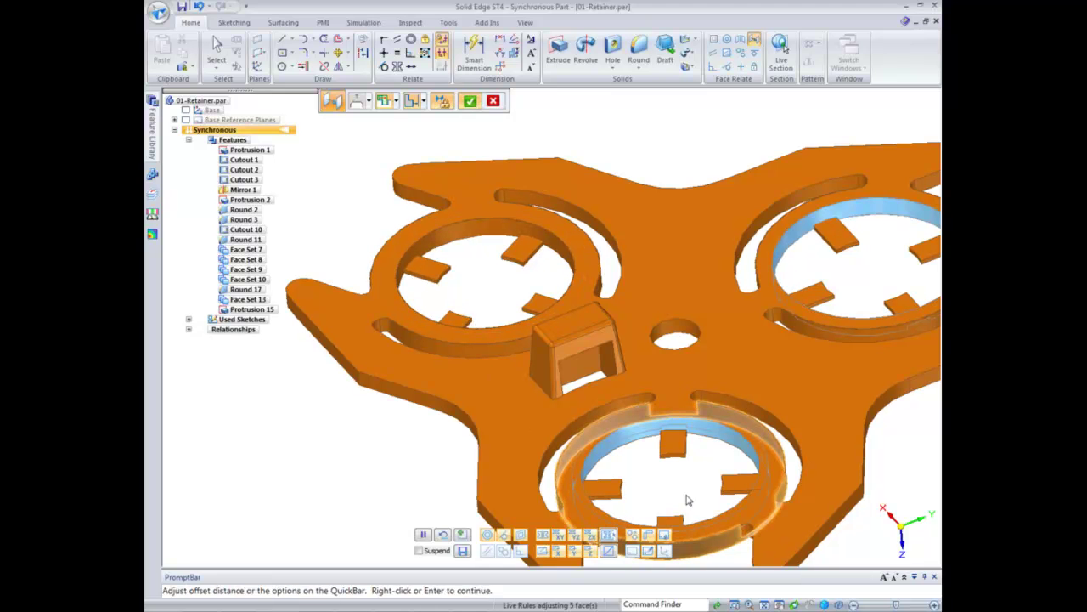
pyautogui.keyDown('shift'); pyautogui.moveTo(689, 500); pyautogui.dragTo(684, 488, button='middle'); pyautogui.keyUp('shift')
pyautogui.write('2')
pyautogui.press('Return')
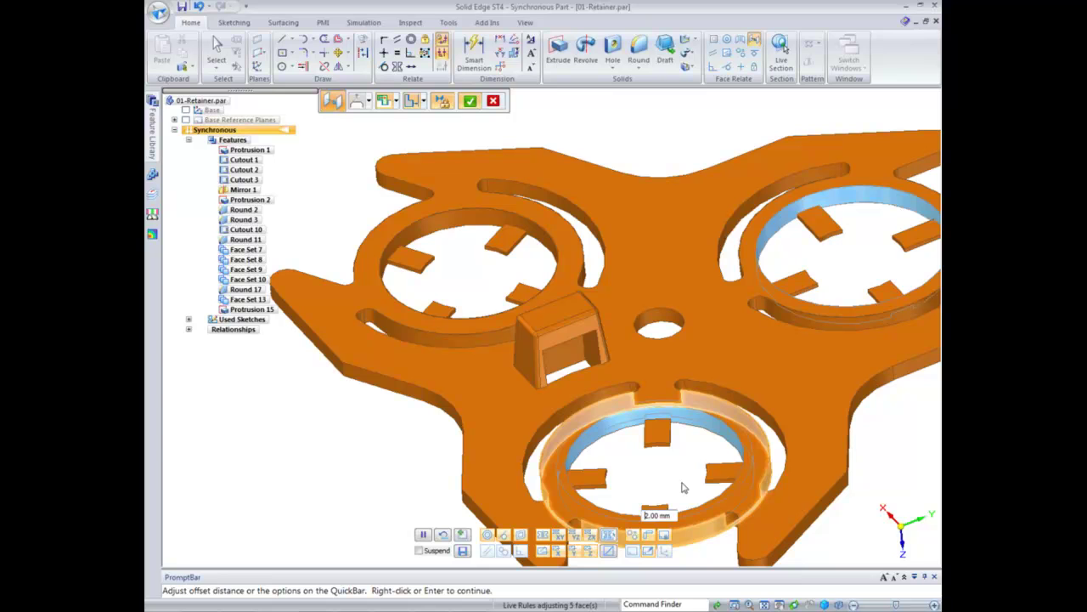
pyautogui.press('Return')
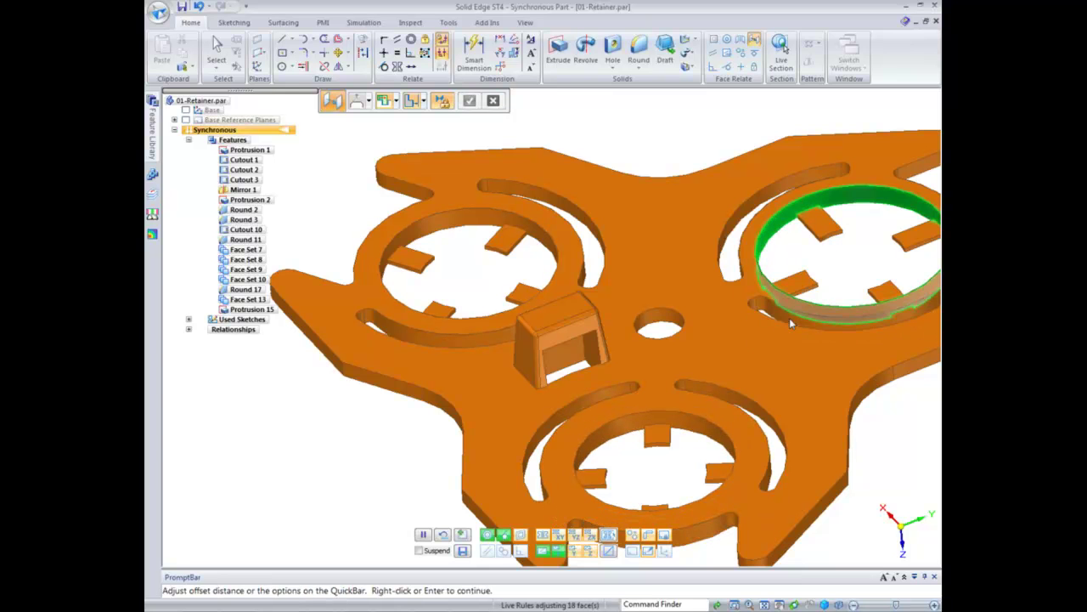
# Offset the right ring's inner face 2.5 mm from its outer cylindrical face and finish the Offset relationship
pyautogui.click(789, 318)
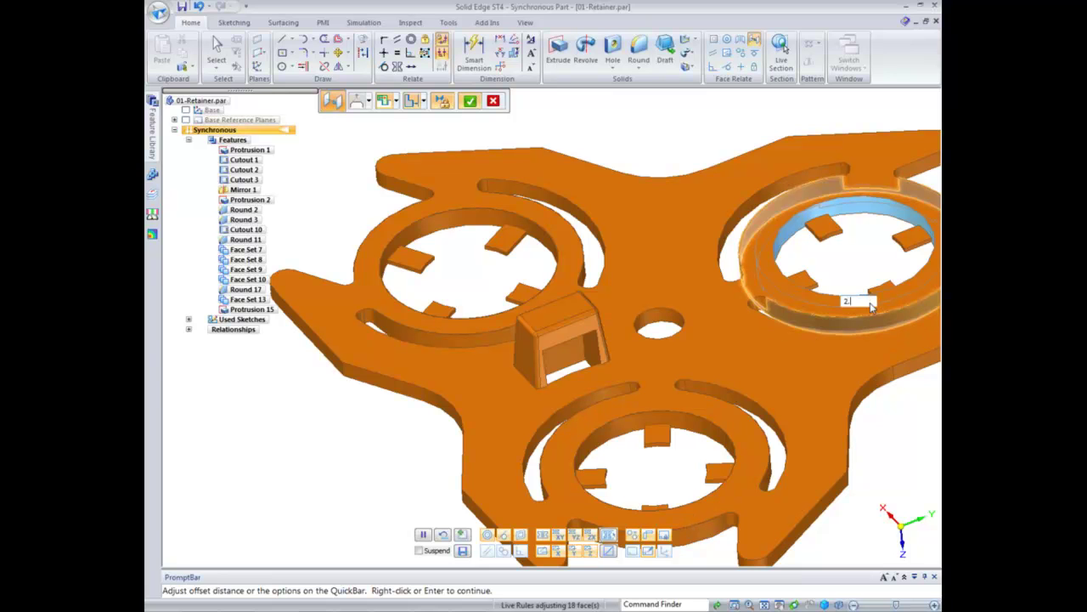
pyautogui.write('2.5')
pyautogui.press('Return')
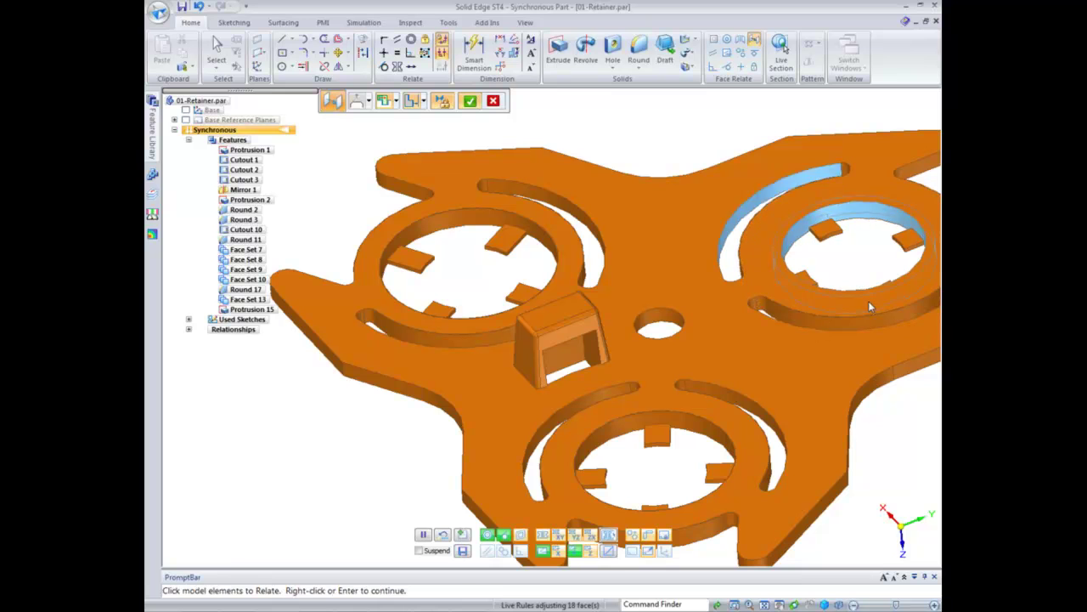
pyautogui.press('Escape')
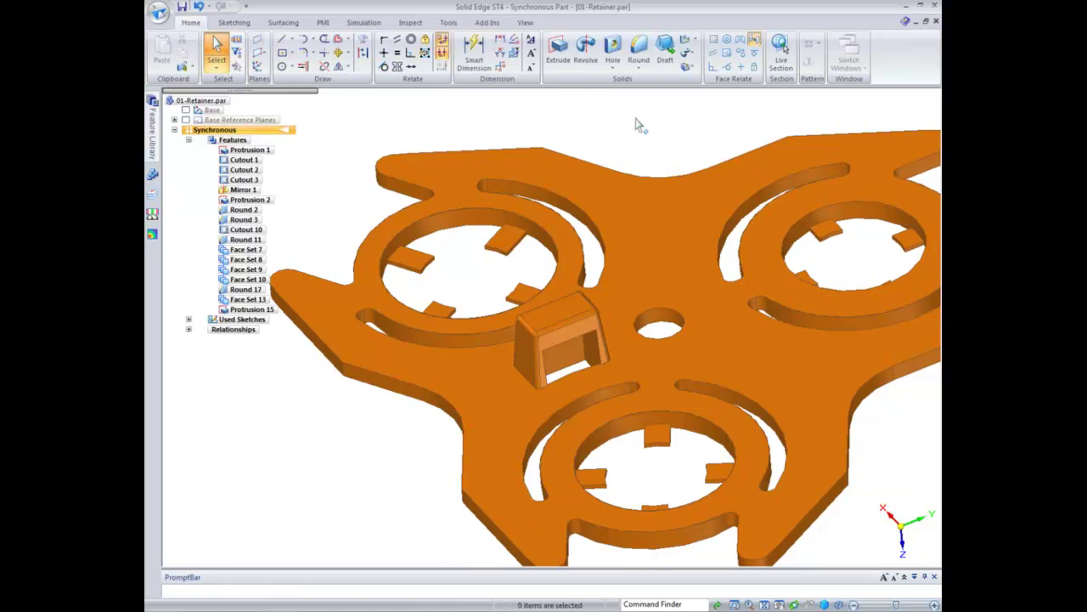
# Select the three inner wall faces of the raised block's pocket and offset one side wall 1 mm from the block's adjacent outer face
pyautogui.moveTo(671, 107); pyautogui.dragTo(515, 328, button='middle')
pyautogui.click(516, 317)
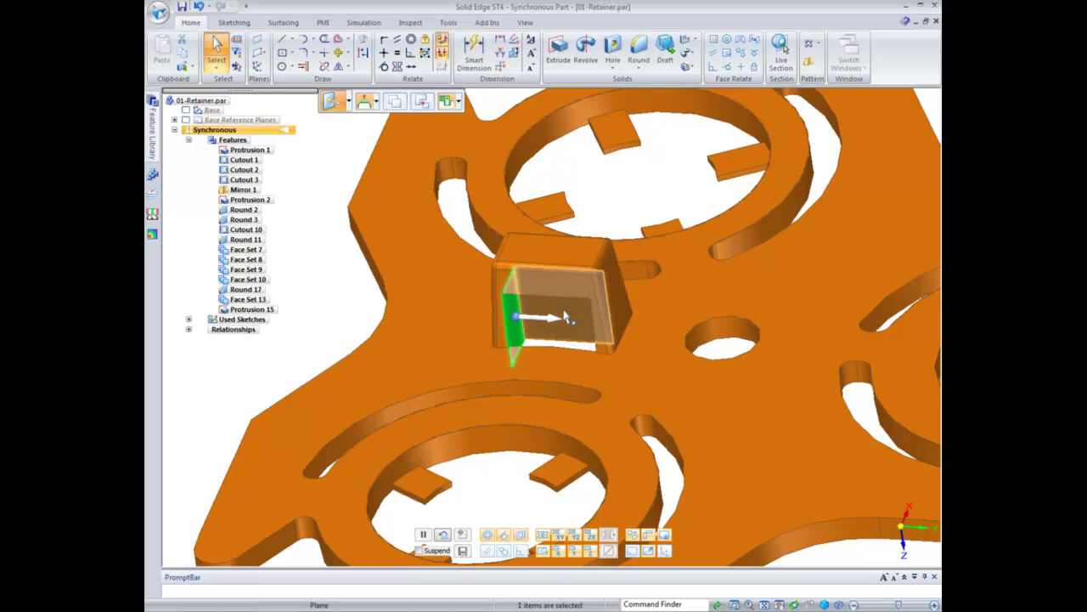
pyautogui.moveTo(567, 312); pyautogui.dragTo(607, 375, button='middle')
pyautogui.keyDown('ctrl'); pyautogui.click(608, 376); pyautogui.keyUp('ctrl')
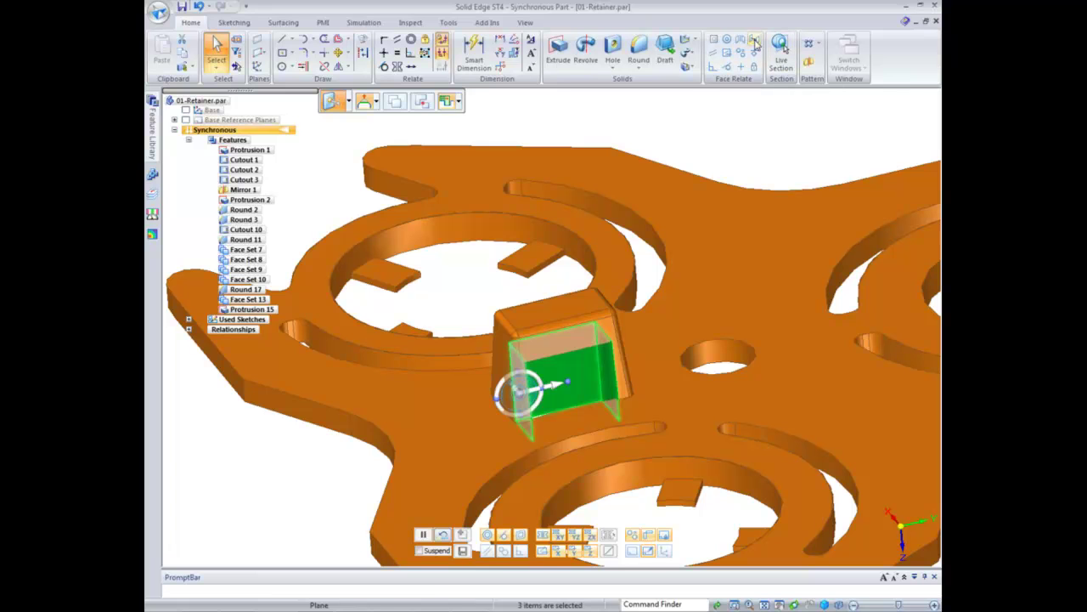
pyautogui.click(755, 41)
pyautogui.moveTo(760, 90); pyautogui.dragTo(555, 255, button='middle')
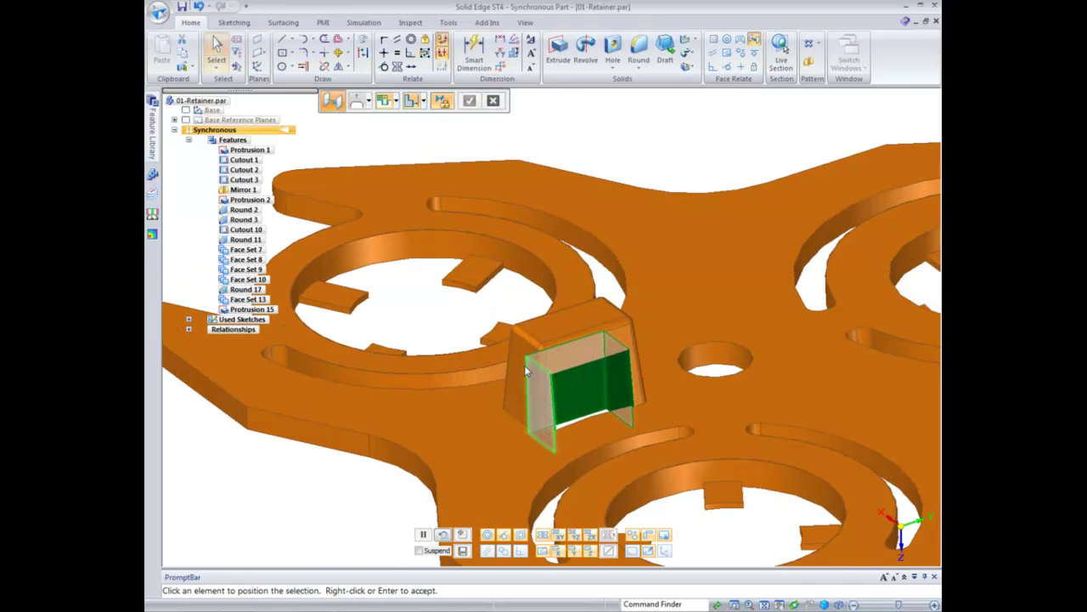
pyautogui.click(521, 345)
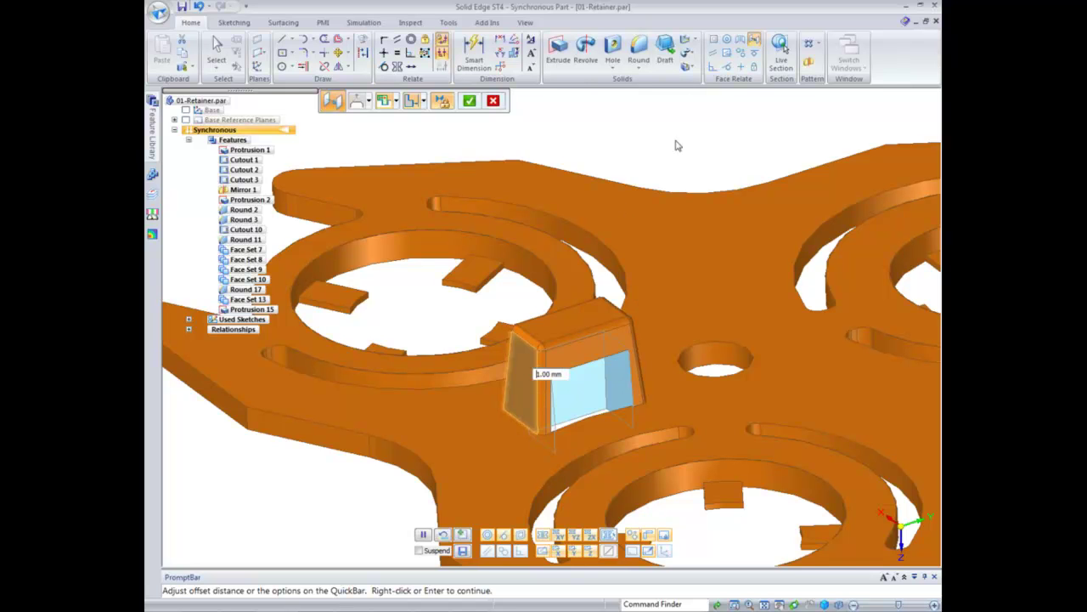
pyautogui.rightClick(677, 146)
# Relate the pocket's remaining inner faces to the block's other outer faces with the Offset relationship and finish the command
pyautogui.moveTo(671, 145); pyautogui.dragTo(864, 328, button='middle')
pyautogui.moveTo(858, 384); pyautogui.dragTo(830, 388, button='middle')
pyautogui.click(830, 387)
pyautogui.rightClick(810, 263)
pyautogui.moveTo(811, 263); pyautogui.dragTo(736, 389, button='middle')
pyautogui.click(736, 389)
pyautogui.rightClick(736, 389)
pyautogui.moveTo(714, 197); pyautogui.dragTo(425, 100, button='middle')
pyautogui.press('Escape')
# Set the dimension controlling the offset of the raised block's pocket walls to 0.5 mm
pyautogui.click(465, 362)
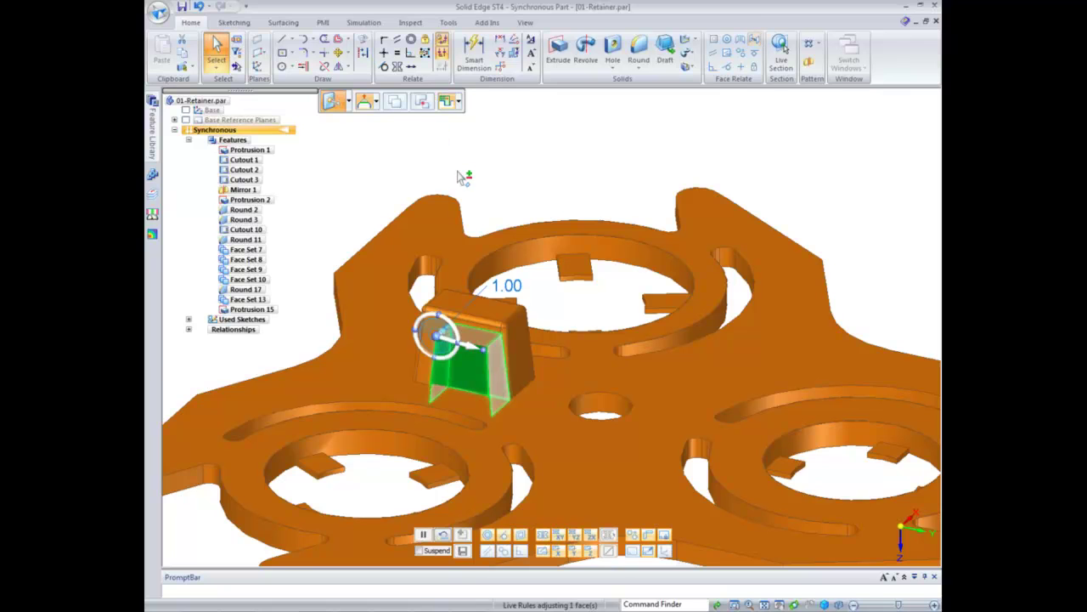
pyautogui.click(515, 287)
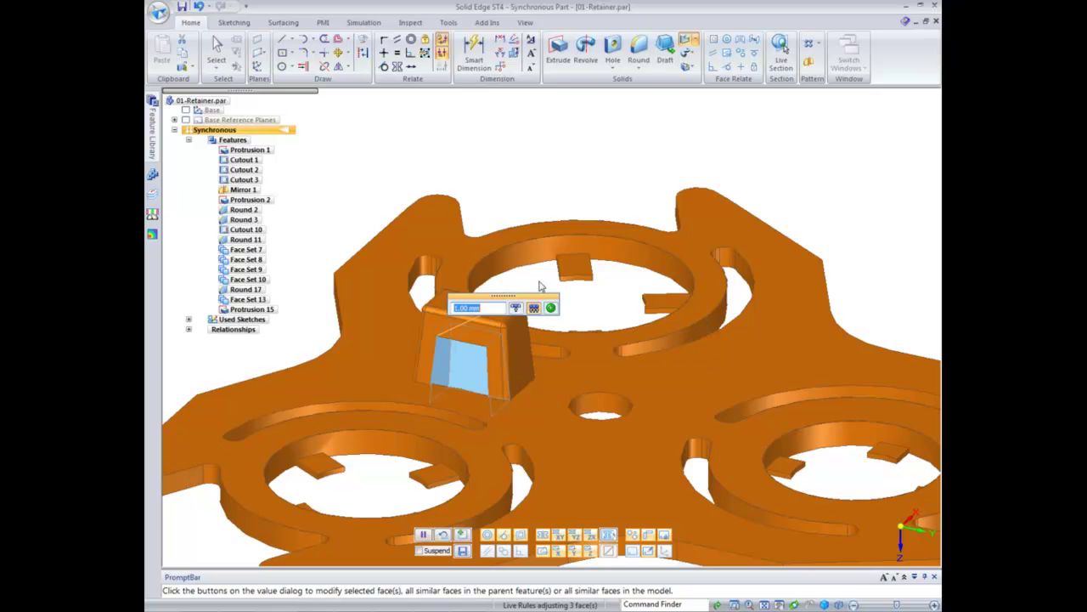
pyautogui.press('Return')
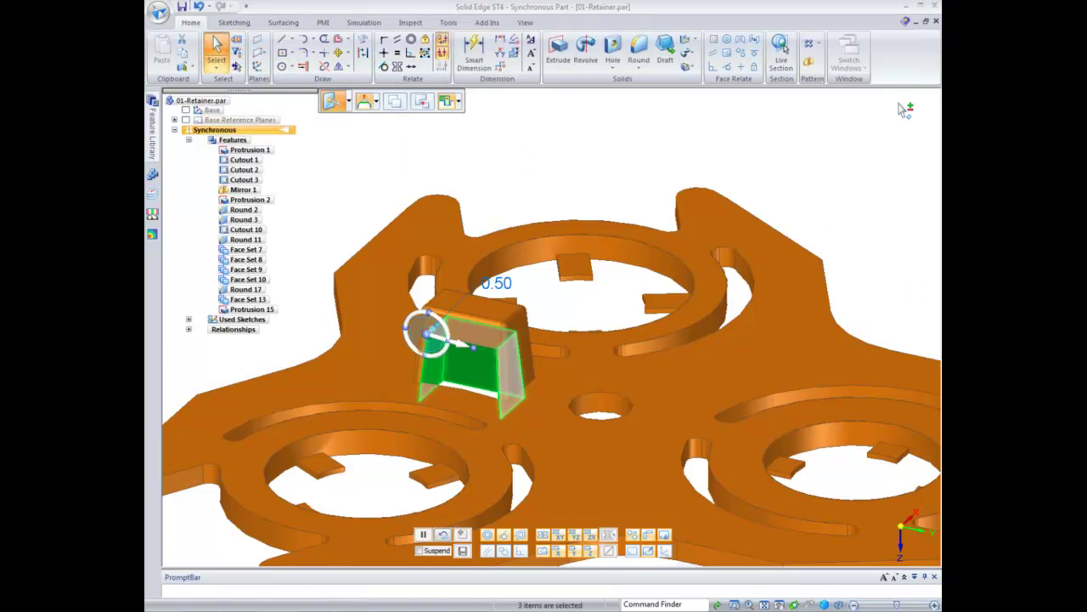
# Close the retainer part without saving and open 02-Tank.par from the Offset Relate folder
pyautogui.click(935, 21)
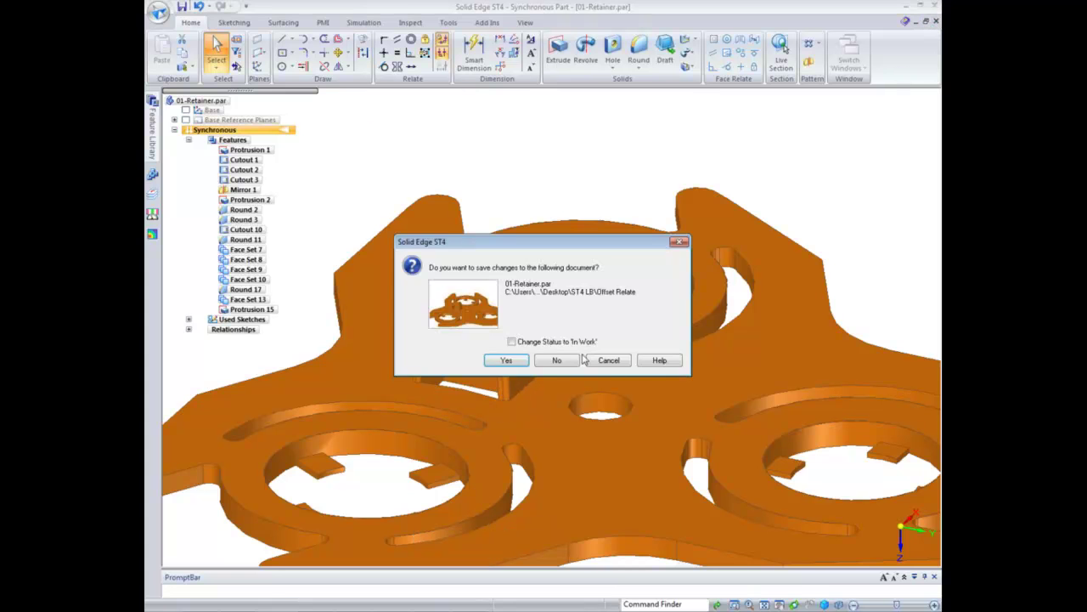
pyautogui.click(558, 359)
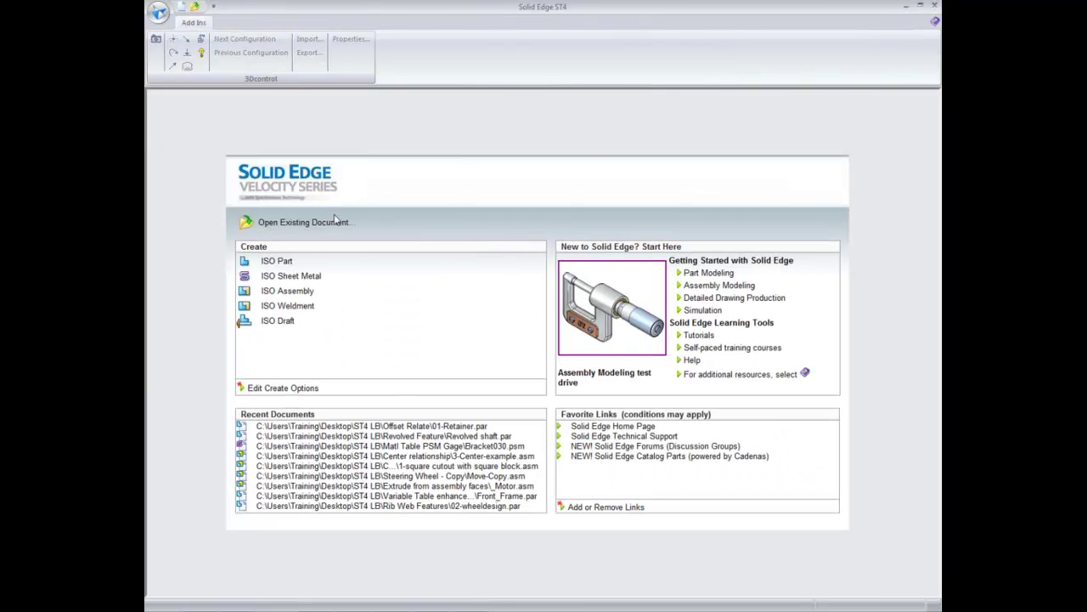
pyautogui.click(337, 223)
pyautogui.click(353, 203)
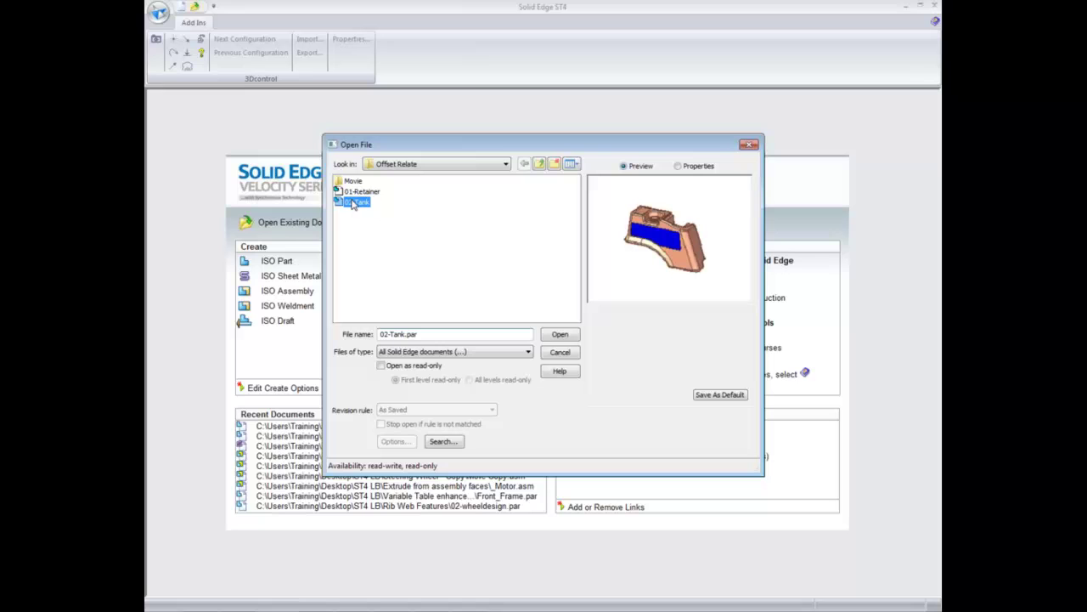
pyautogui.click(562, 335)
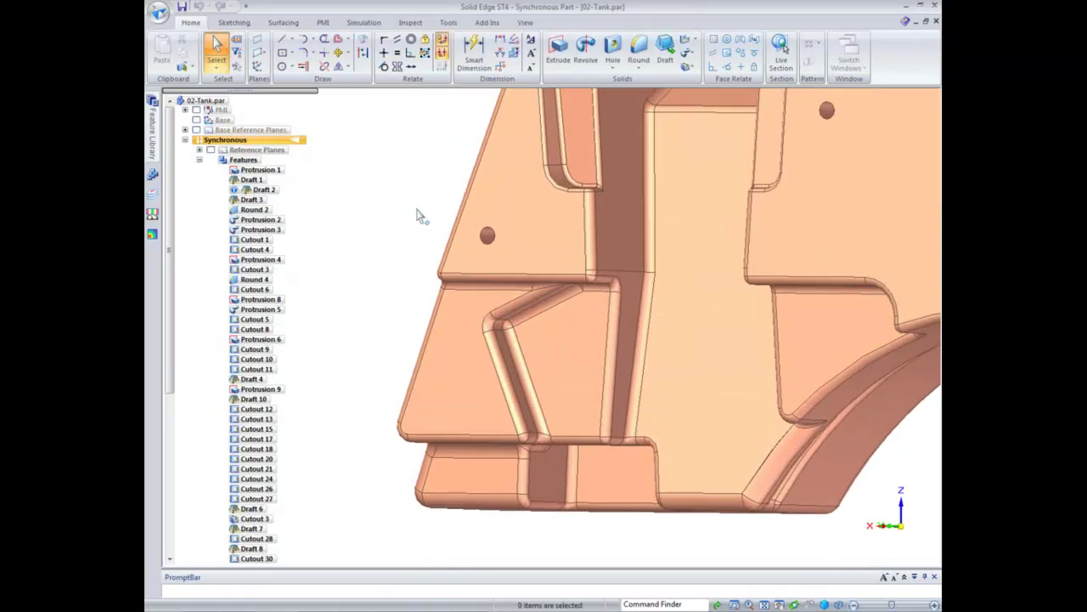
# Make the slanted groove's floor face parallel to the adjacent channel's lower side wall with the Parallel relationship
pyautogui.click(712, 59)
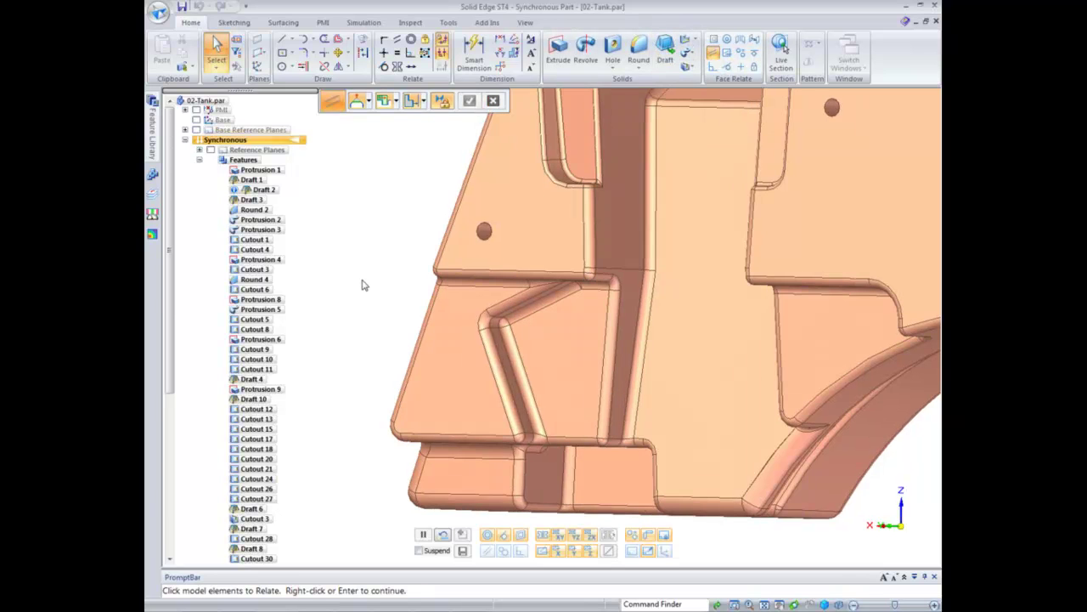
pyautogui.click(515, 358)
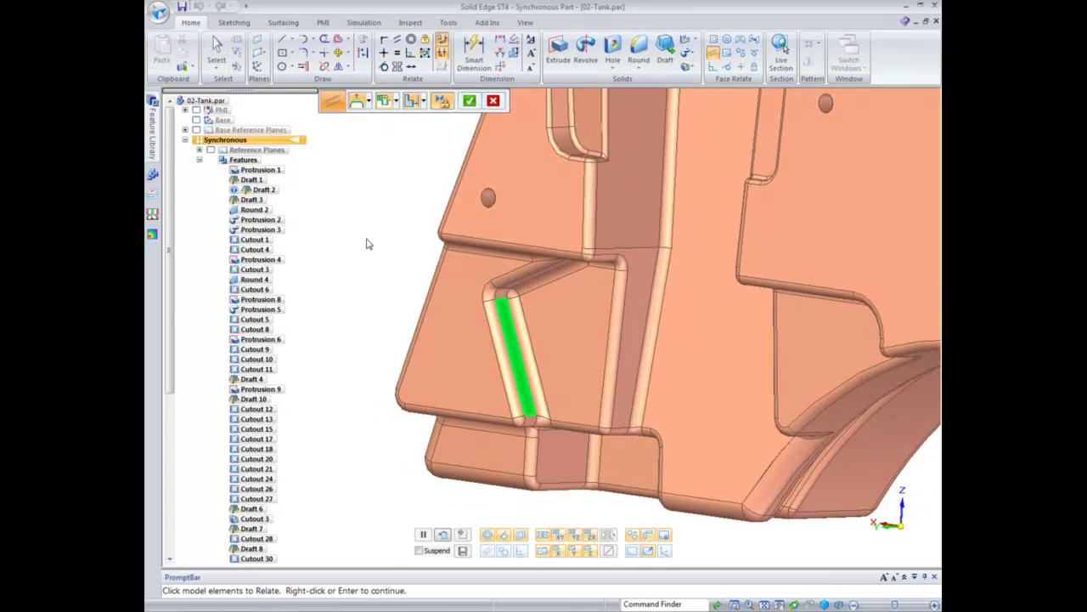
pyautogui.rightClick(620, 306)
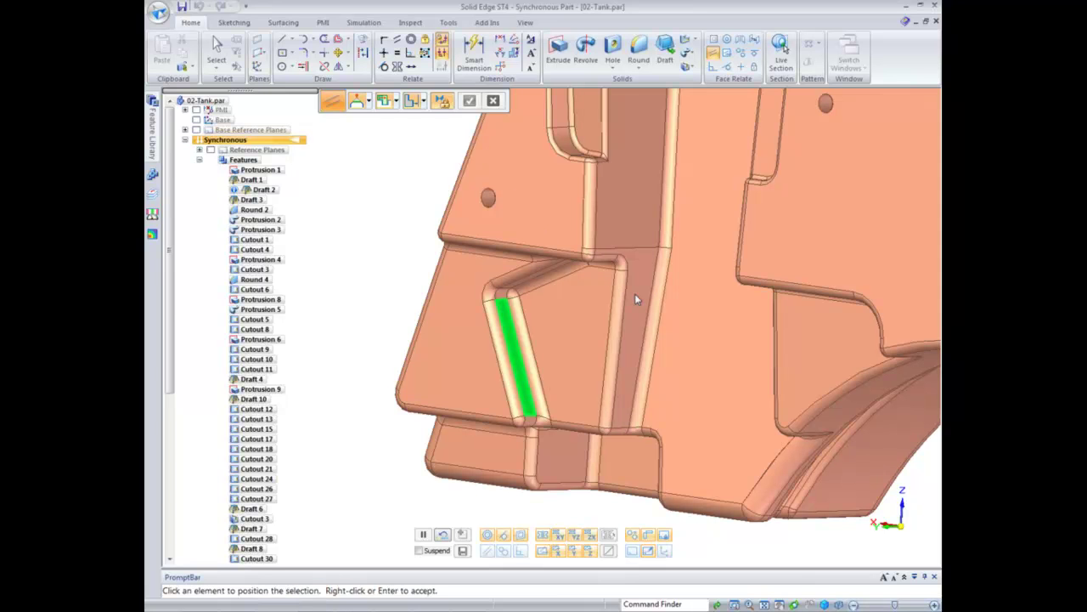
pyautogui.click(637, 304)
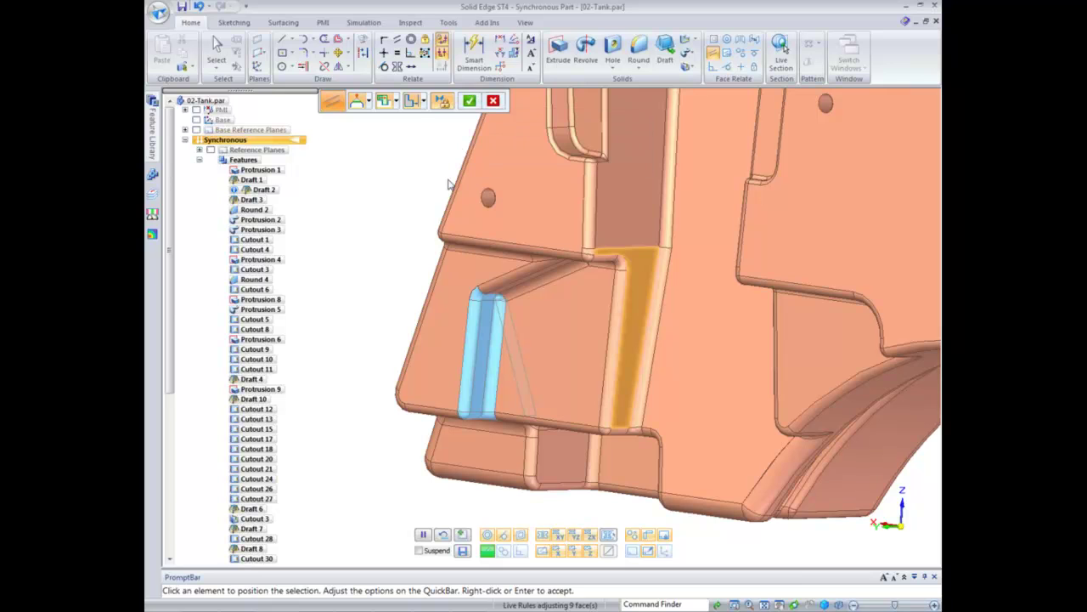
pyautogui.click(467, 103)
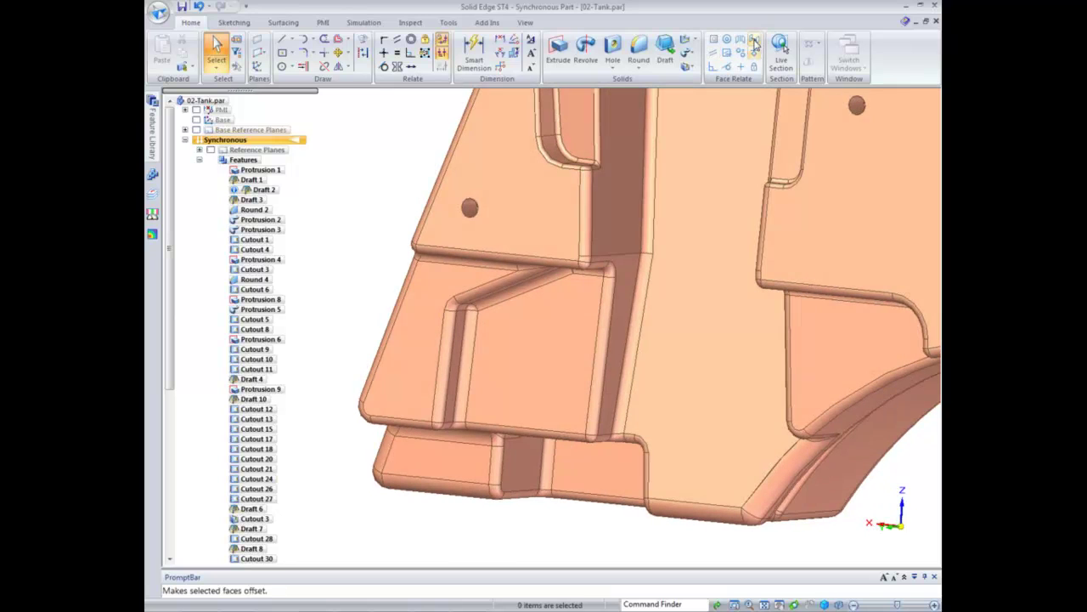
# Relate the channel's lower side wall to the tank's slanted outer side face with the Offset relationship
pyautogui.click(754, 43)
pyautogui.click(510, 179)
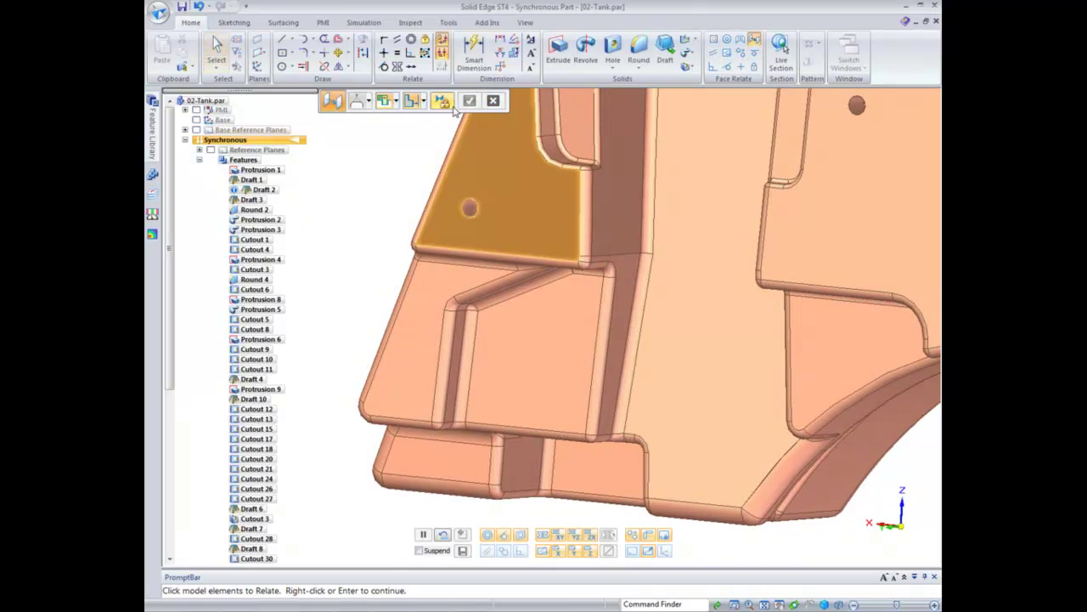
pyautogui.moveTo(382, 170); pyautogui.dragTo(453, 295, button='middle')
pyautogui.click(626, 260)
pyautogui.rightClick(325, 177)
pyautogui.click(424, 254)
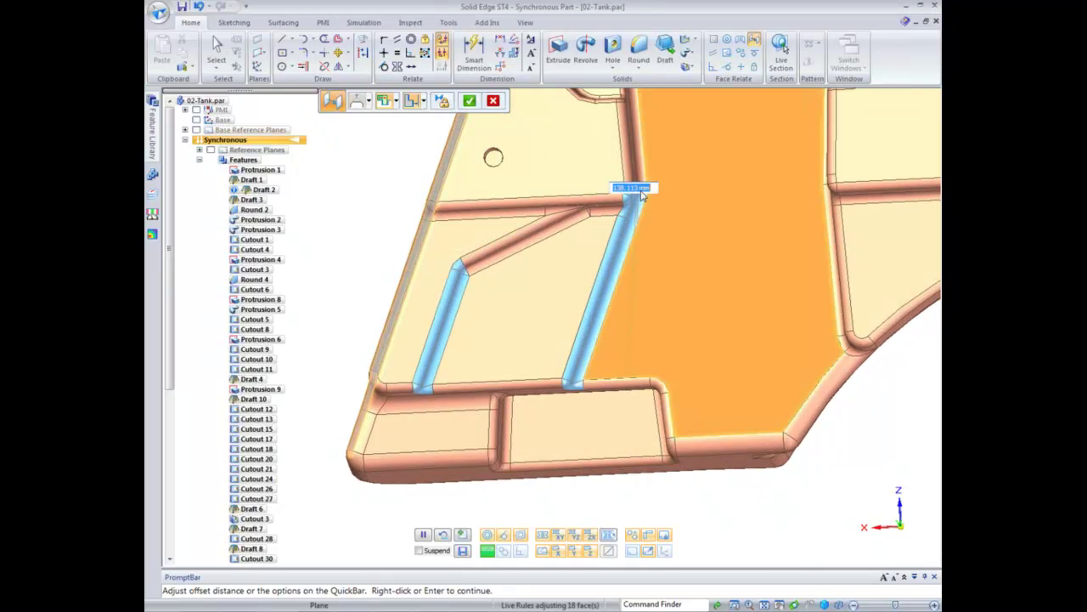
pyautogui.press('Return')
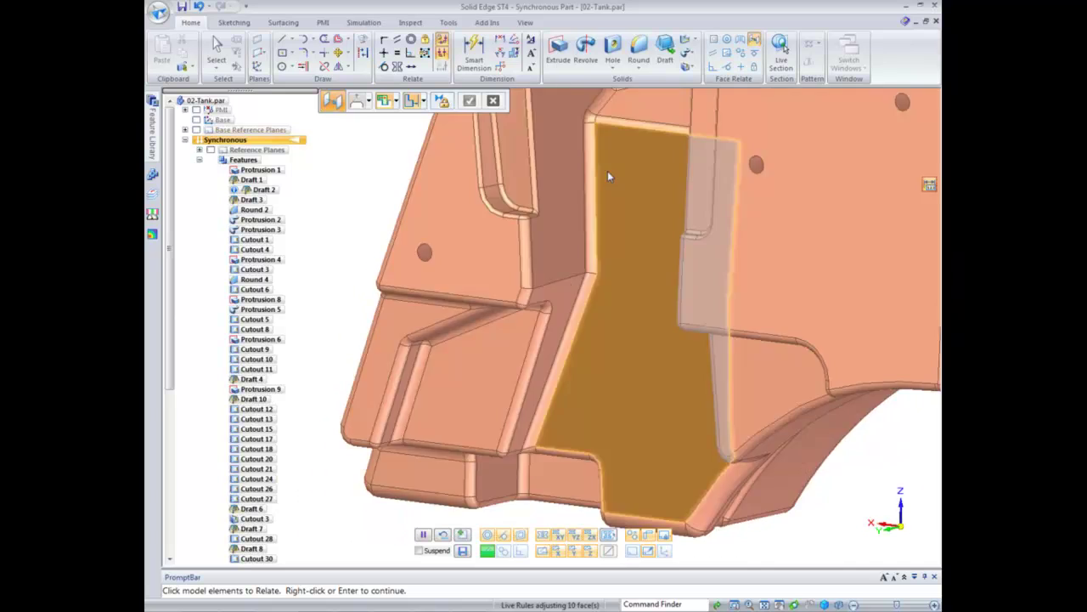
# Offset the blue recess's narrow end wall 35 mm from the tank's adjacent outer side face
pyautogui.click(609, 174)
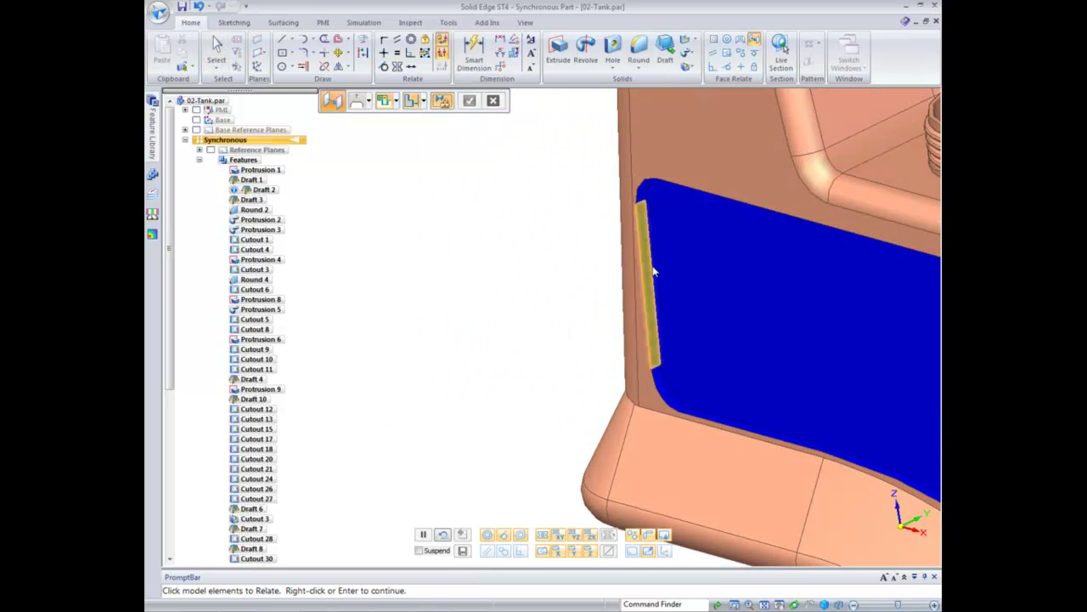
pyautogui.click(649, 272)
pyautogui.rightClick(460, 275)
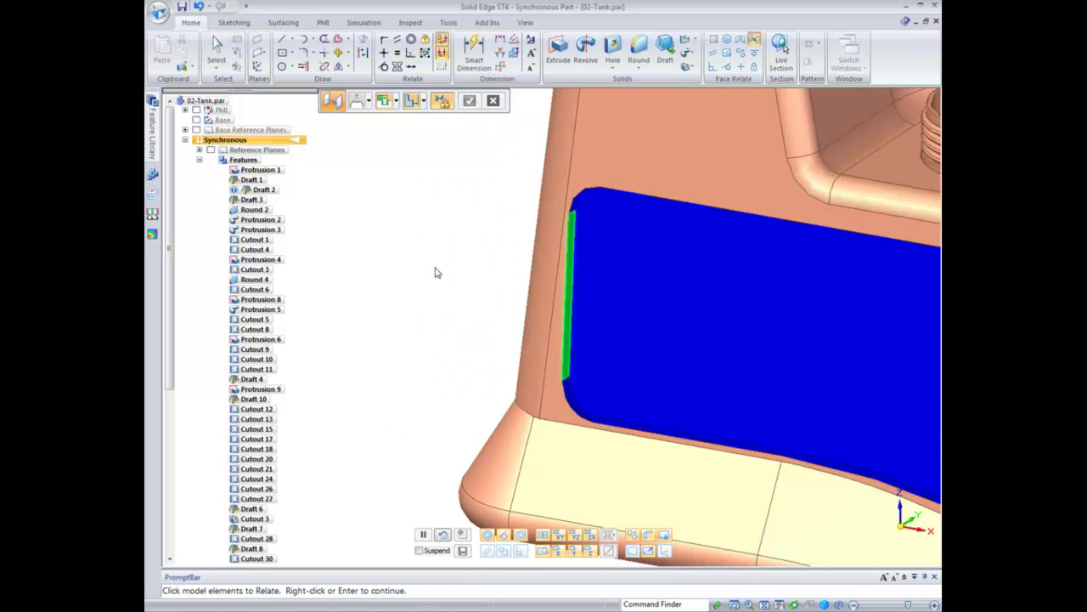
pyautogui.click(441, 233)
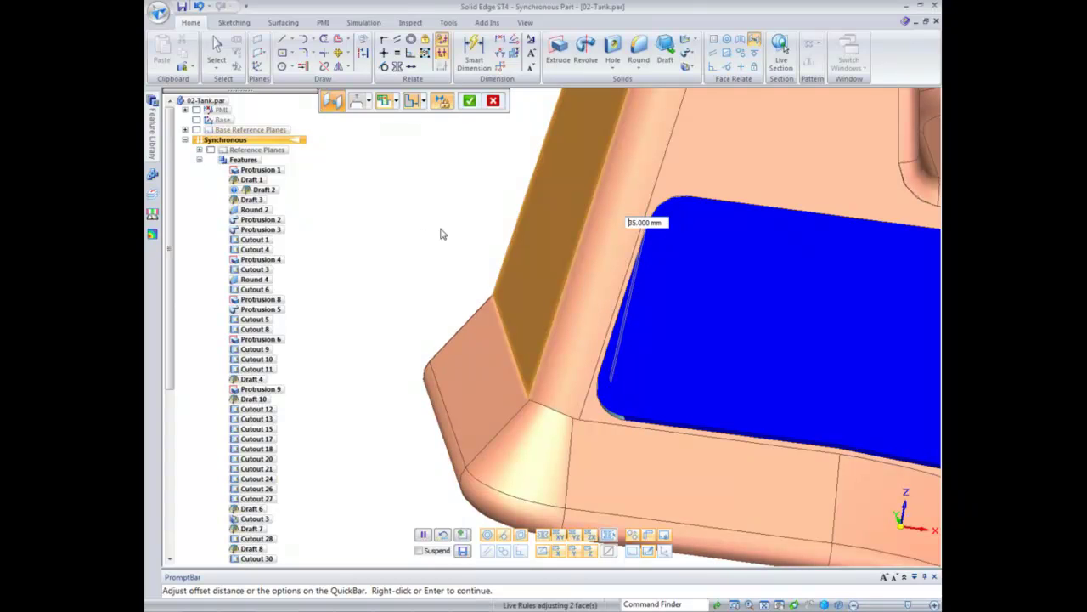
pyautogui.press('Return')
# Relate the blue recess's opposite end wall to the outer side face at that end with the Offset relationship
pyautogui.click(756, 40)
pyautogui.scroll(-2, 416, 257)
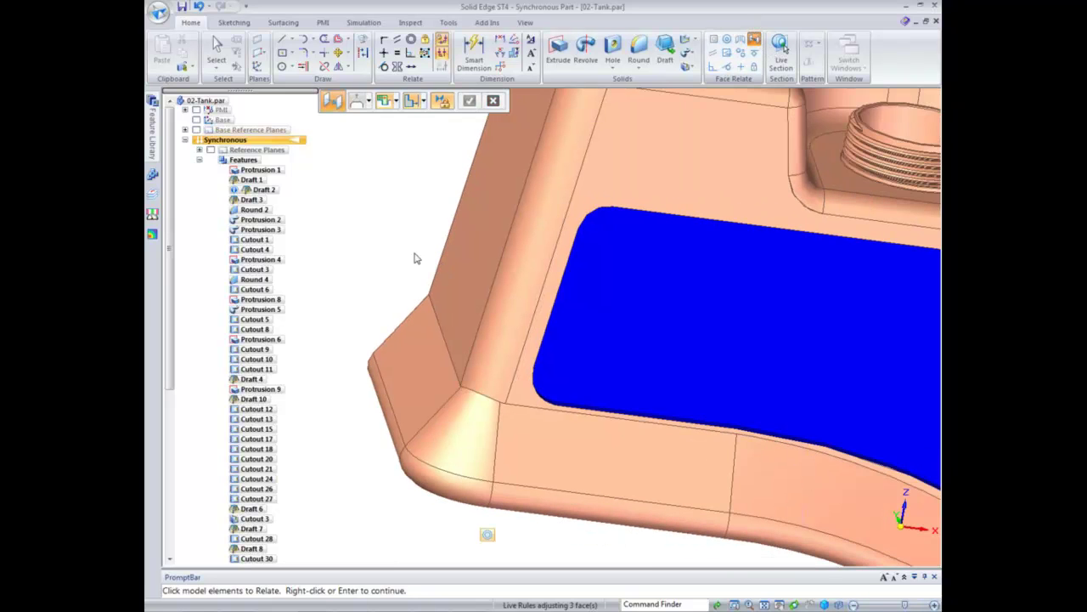
pyautogui.scroll(-2, 416, 258)
pyautogui.moveTo(448, 279); pyautogui.dragTo(615, 283, button='middle')
pyautogui.click(601, 277)
pyautogui.rightClick(813, 226)
pyautogui.moveTo(814, 226); pyautogui.dragTo(705, 365, button='middle')
pyautogui.click(706, 366)
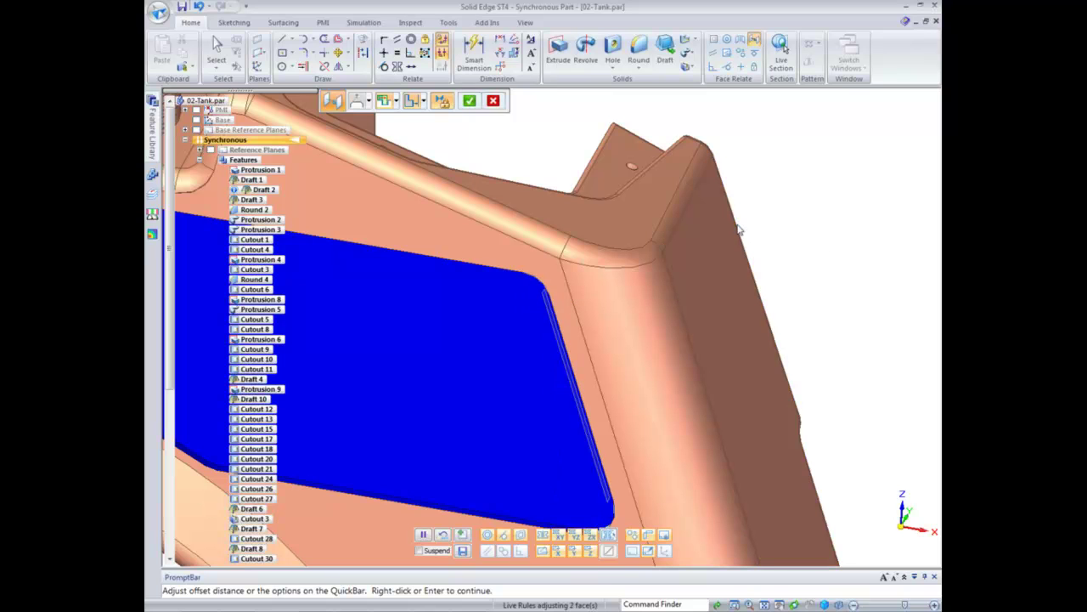
pyautogui.rightClick(494, 136)
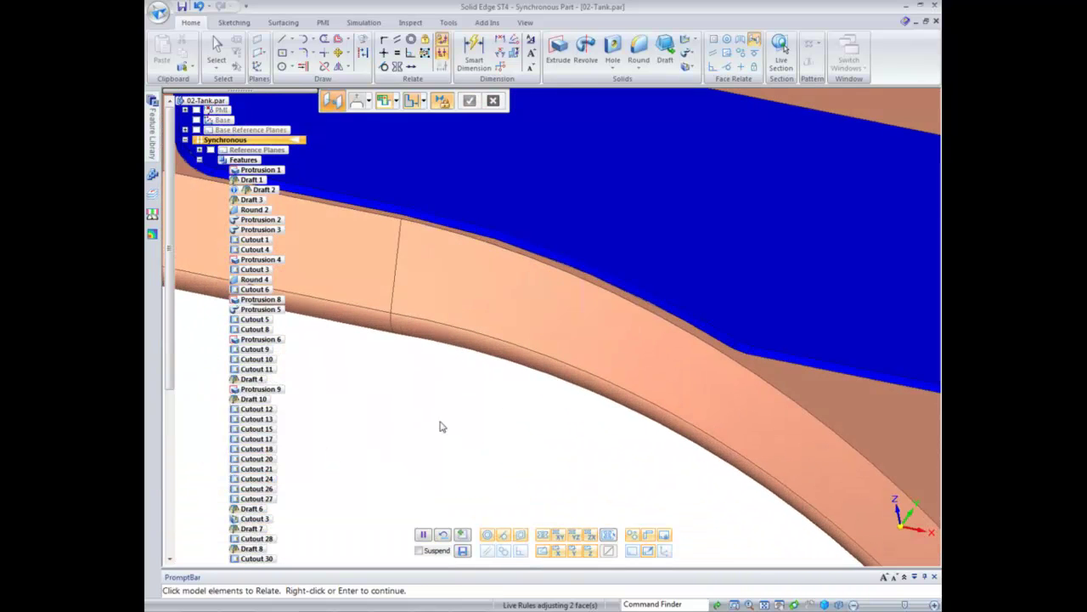
# Offset the blue recess's curved lower wall 75 mm from the tank's arched underside face and leave the command
pyautogui.click(489, 256)
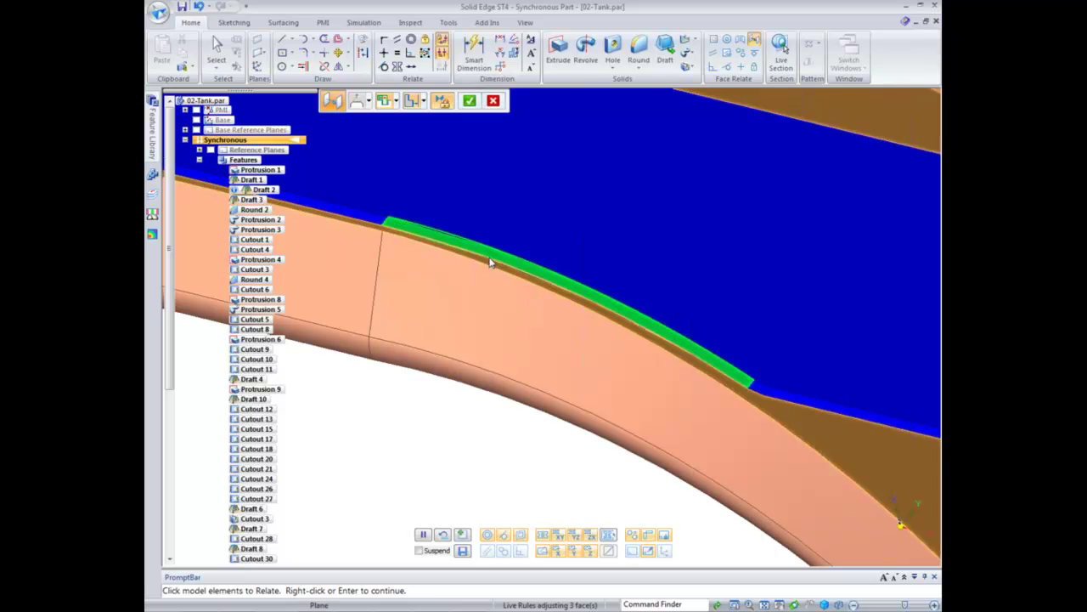
pyautogui.rightClick(413, 467)
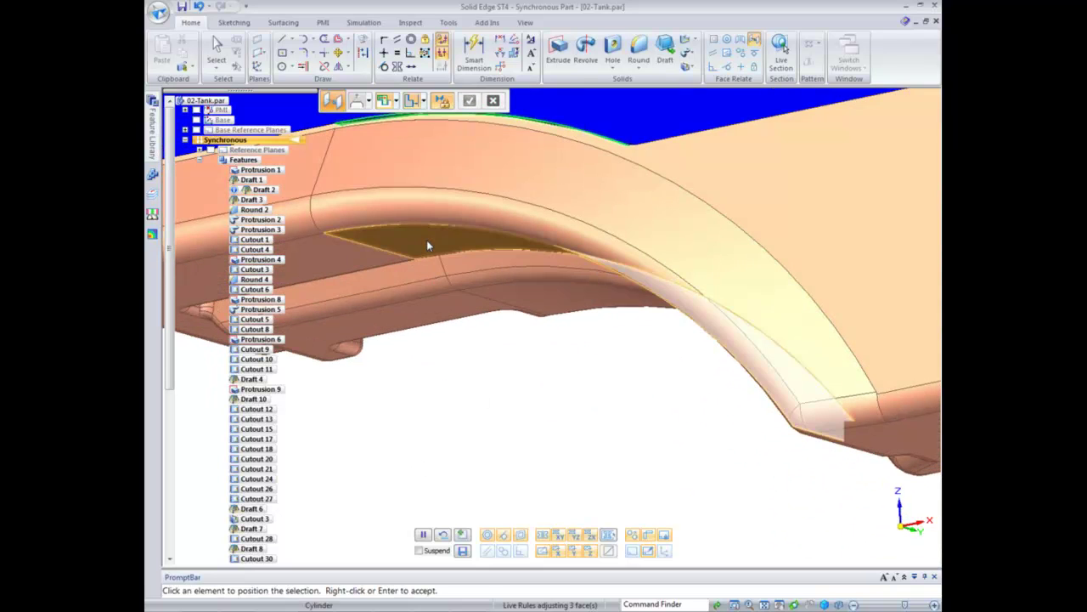
pyautogui.click(426, 240)
pyautogui.moveTo(452, 417); pyautogui.dragTo(476, 439, button='middle')
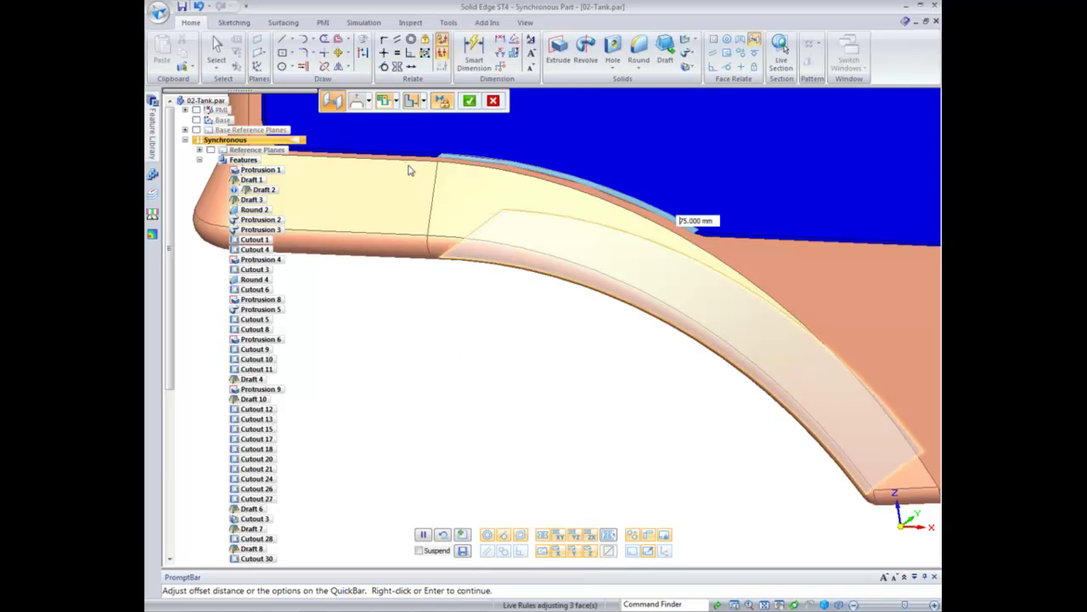
pyautogui.press('Return')
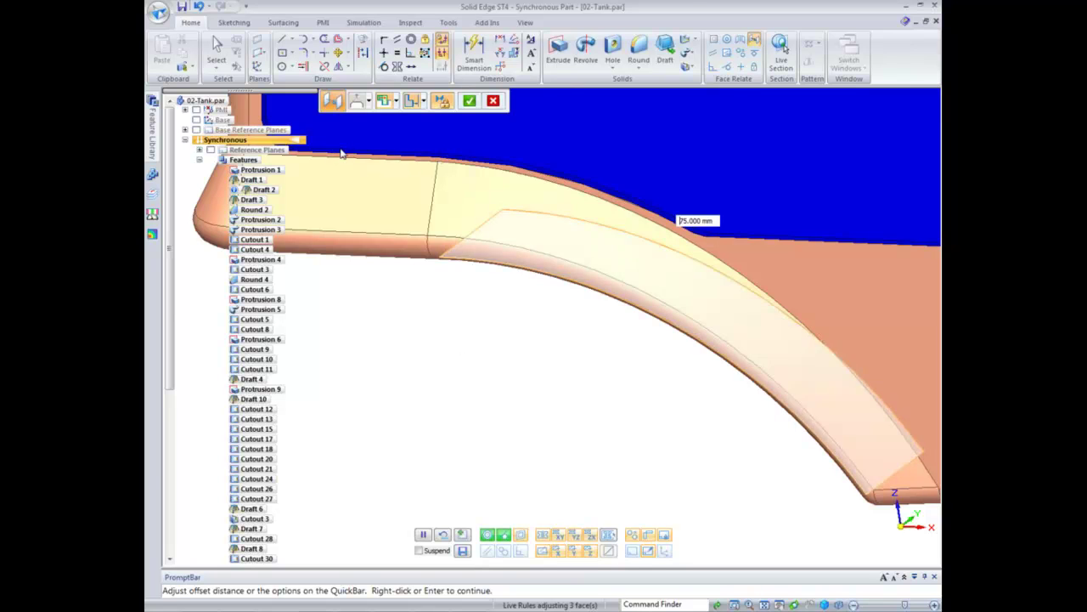
pyautogui.rightClick(647, 182)
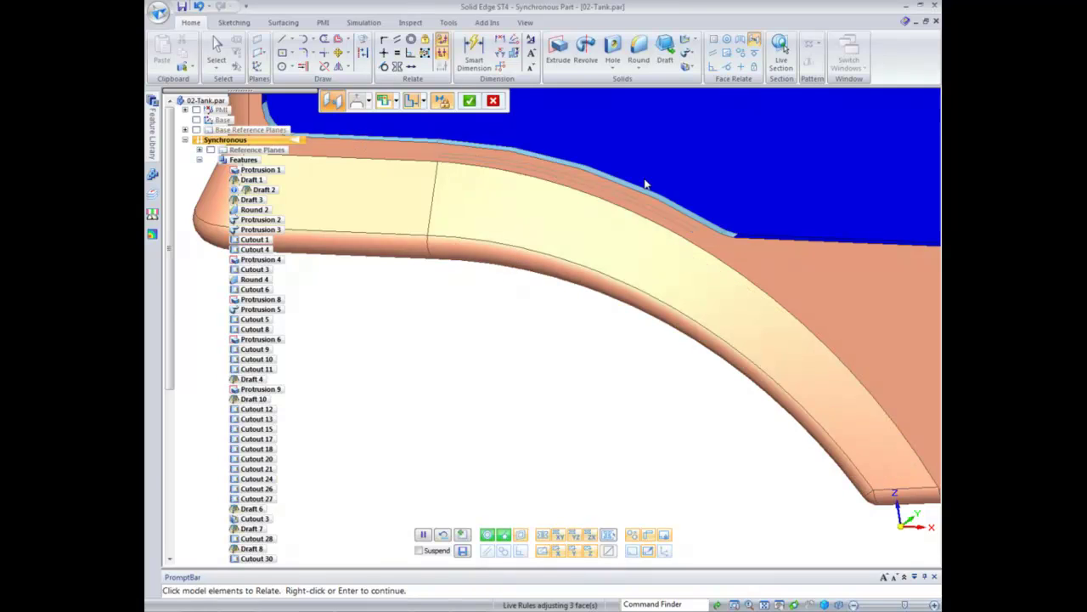
pyautogui.click(218, 44)
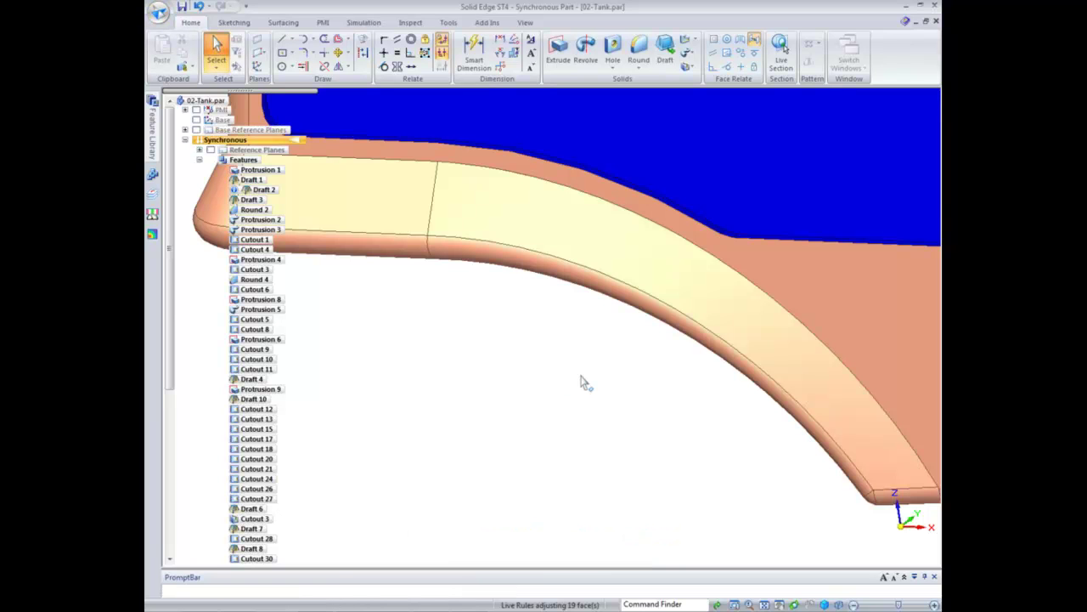
# Offset the blue recess's straight lower wall 45 mm from the tank's flat bottom face and finish the Offset relationship
pyautogui.click(755, 42)
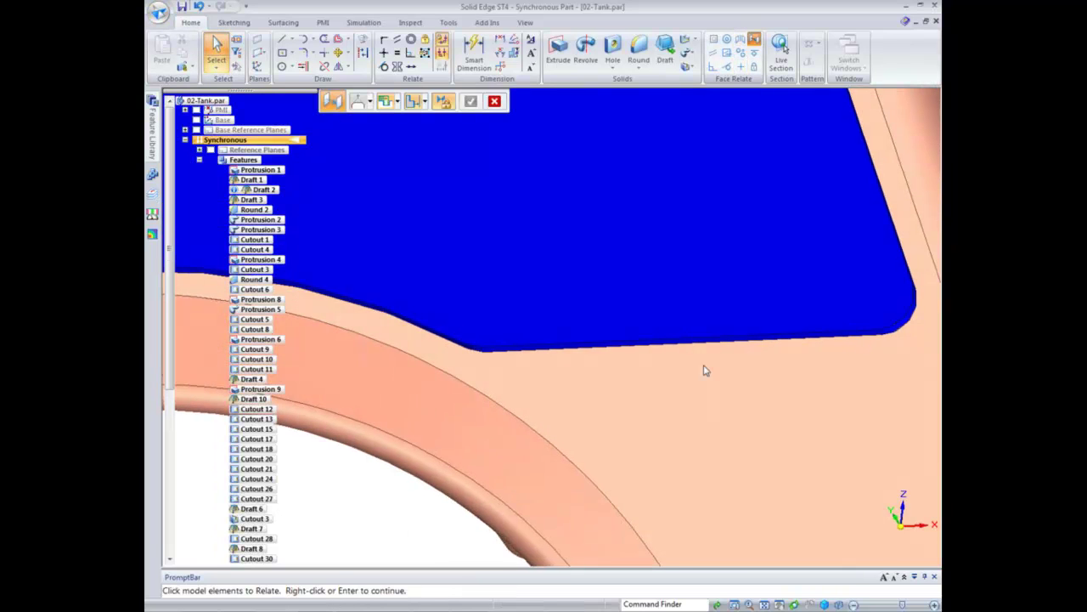
pyautogui.click(641, 342)
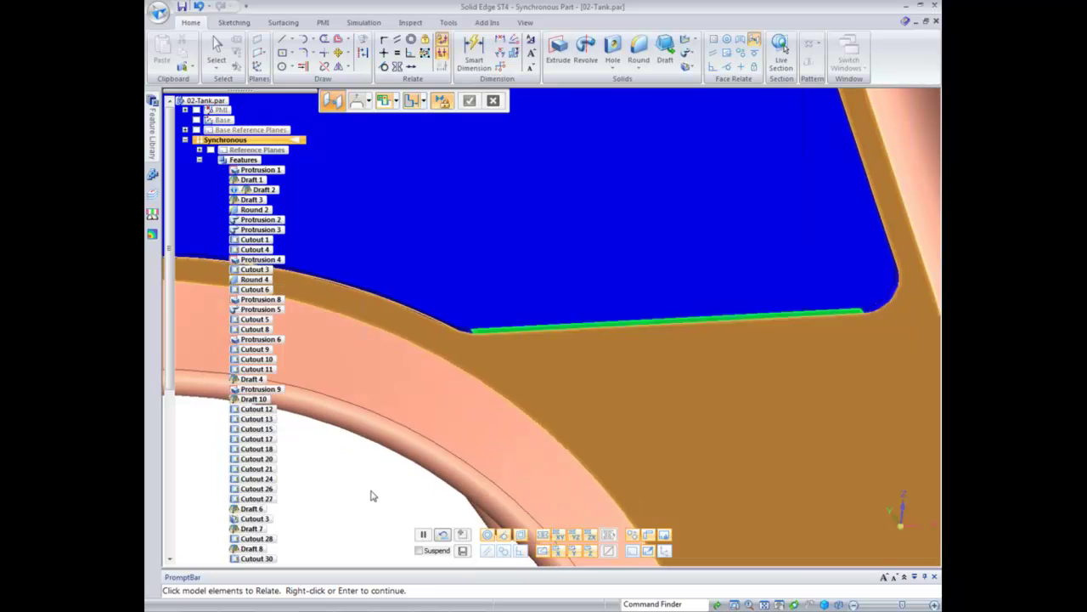
pyautogui.rightClick(374, 496)
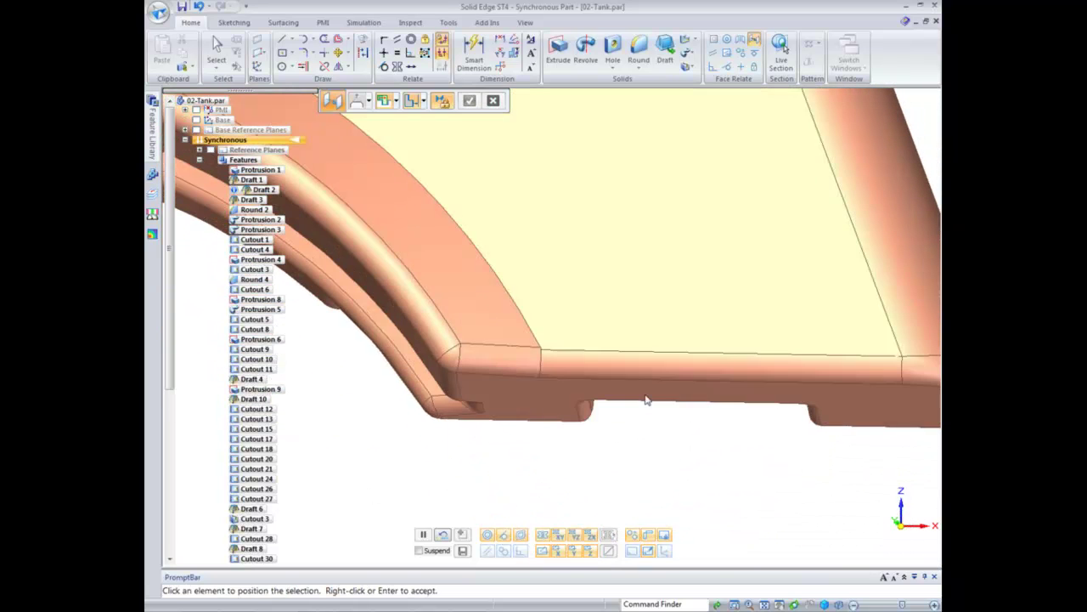
pyautogui.click(646, 385)
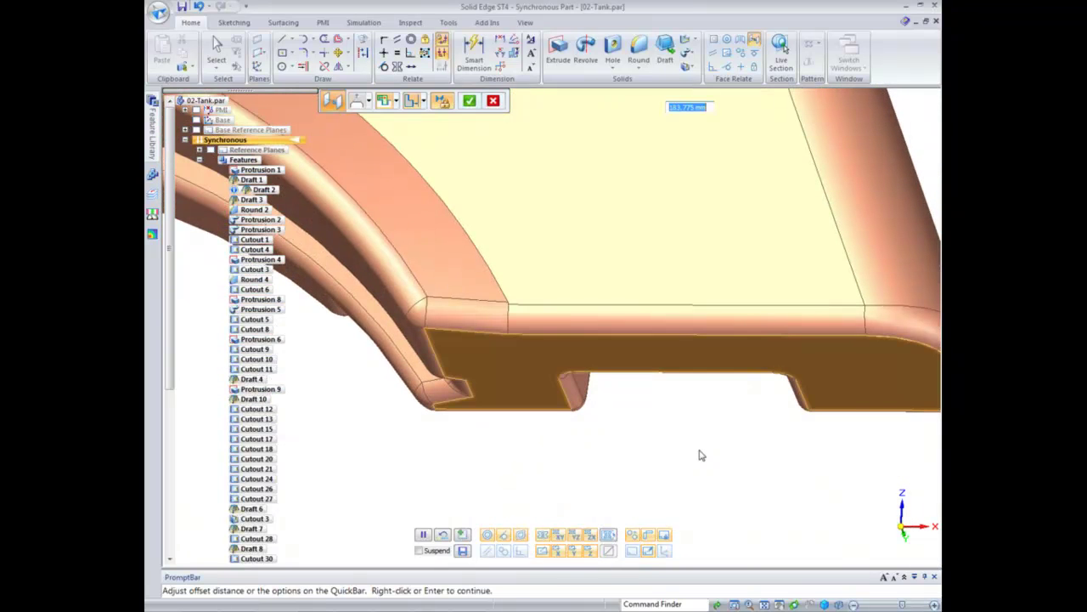
pyautogui.write('45')
pyautogui.press('Return')
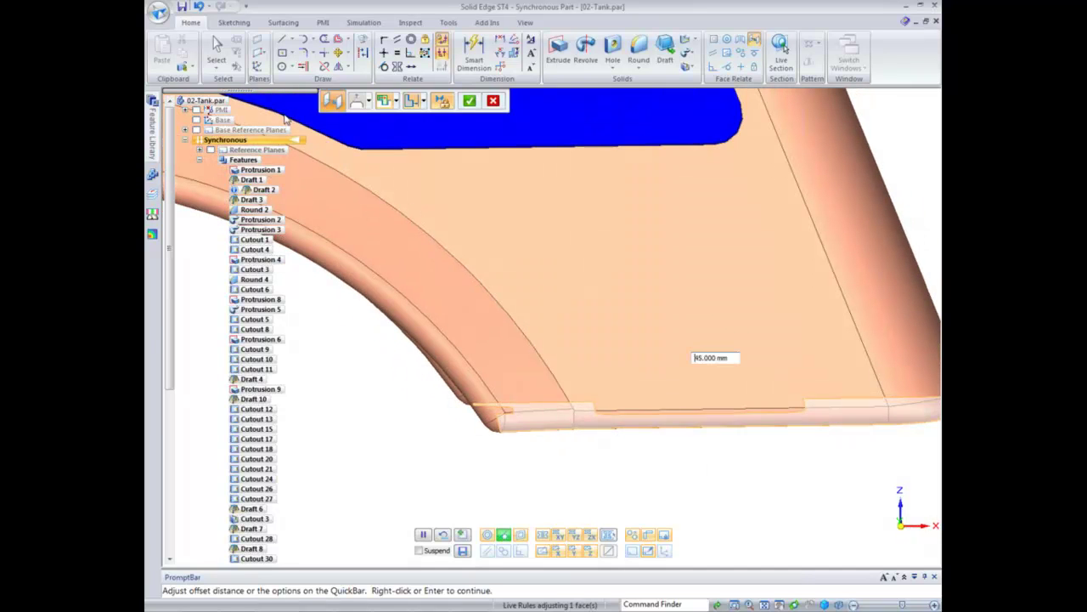
pyautogui.rightClick(520, 281)
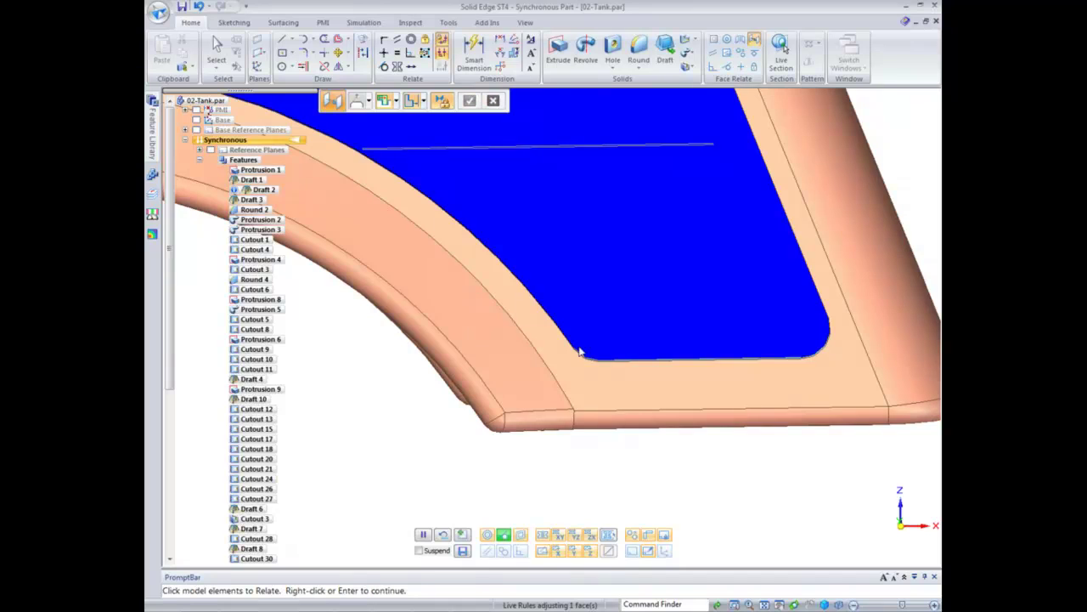
pyautogui.moveTo(458, 486); pyautogui.dragTo(308, 81, button='middle')
pyautogui.click(217, 53)
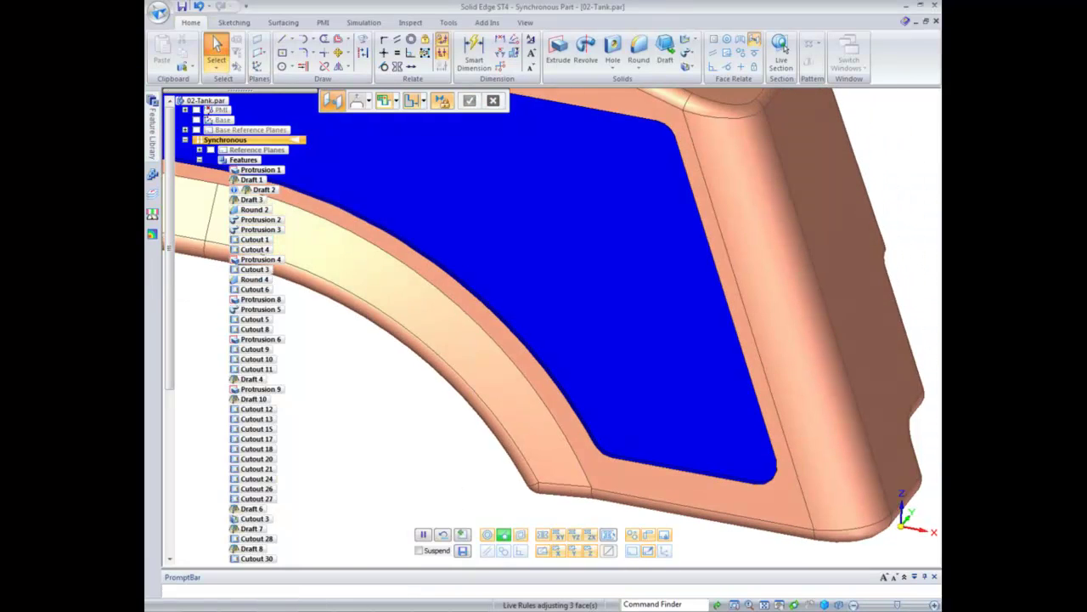
# Try to tilt the tank's outer side face about its lower end so the offset walls follow
pyautogui.click(761, 270)
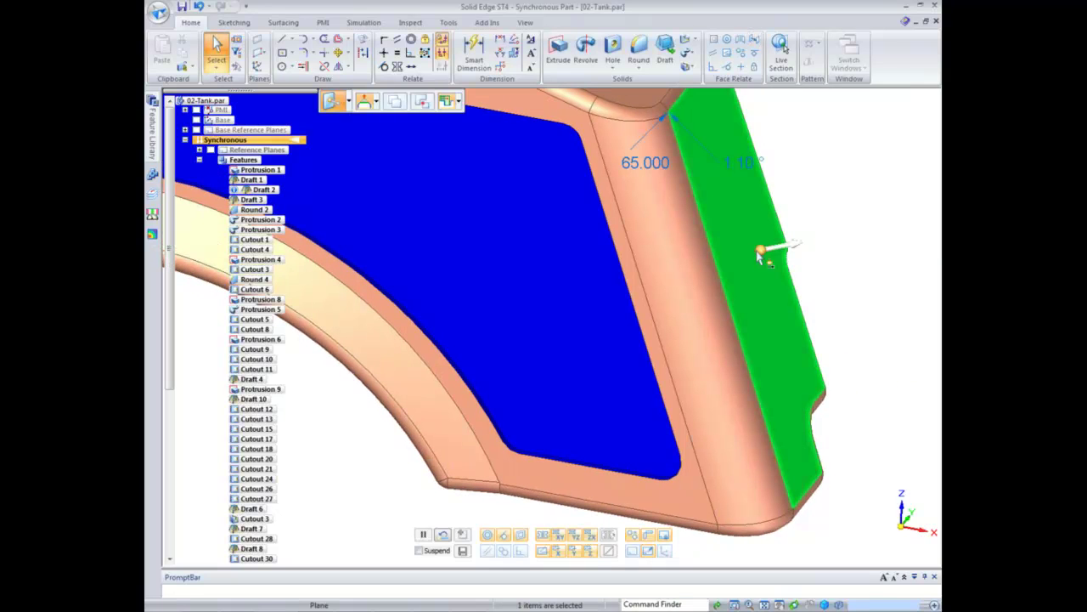
pyautogui.moveTo(761, 279); pyautogui.dragTo(811, 515)
pyautogui.click(805, 491)
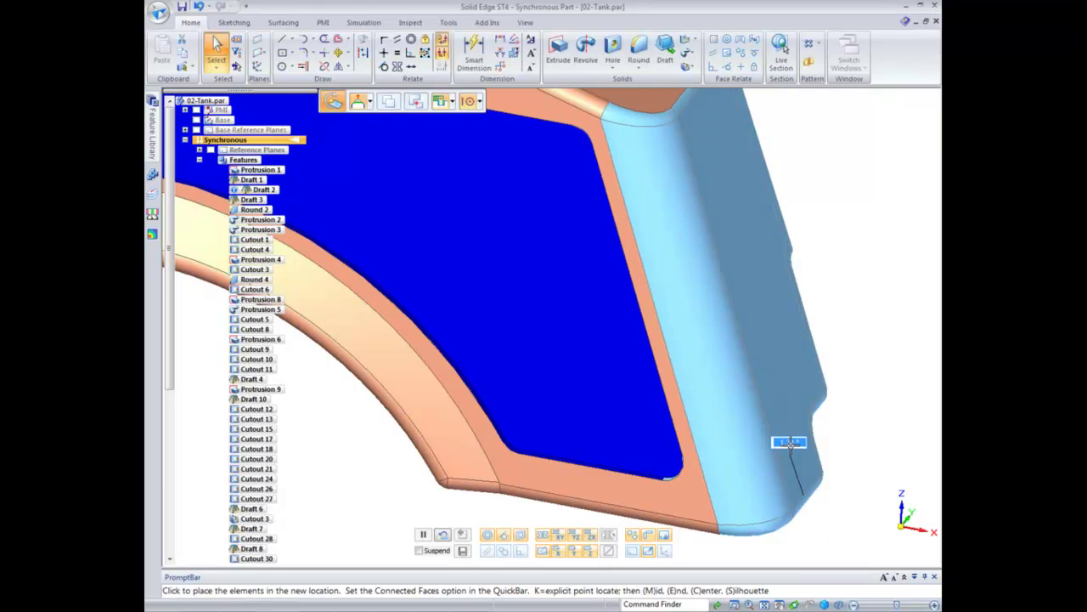
pyautogui.click(790, 445)
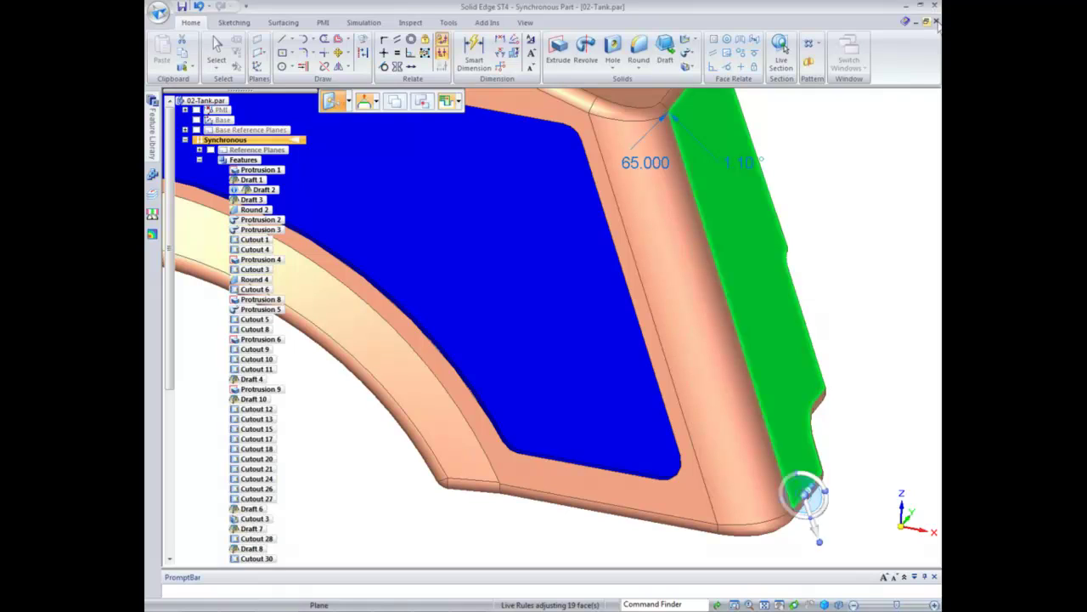
# Close the tank without saving and open 01-2Dt03Dalignment.par from the HV Relate folder
pyautogui.click(936, 20)
pyautogui.click(561, 360)
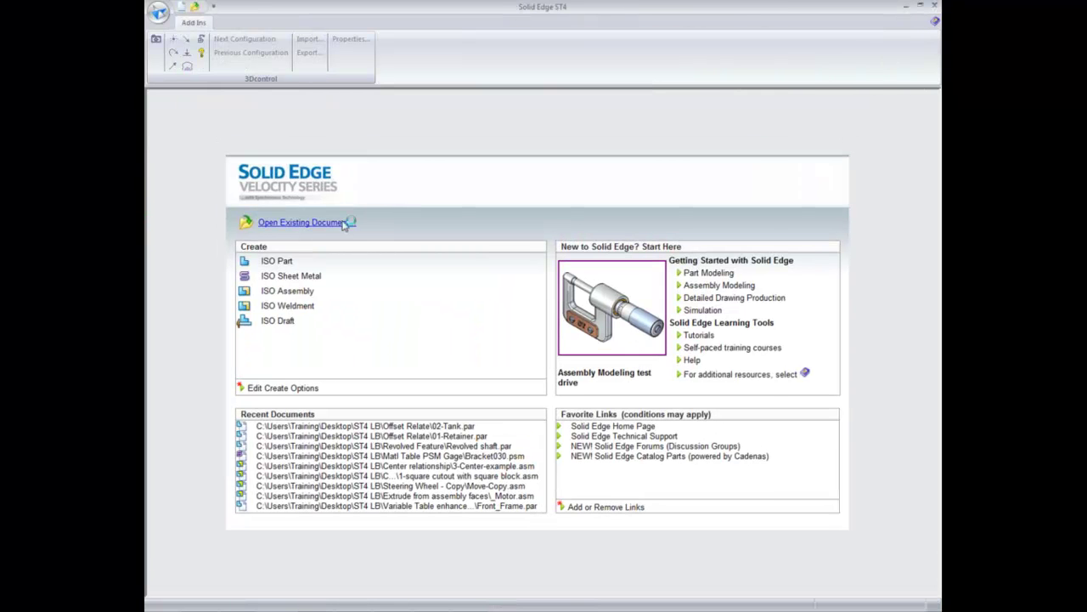
pyautogui.click(343, 223)
pyautogui.click(539, 164)
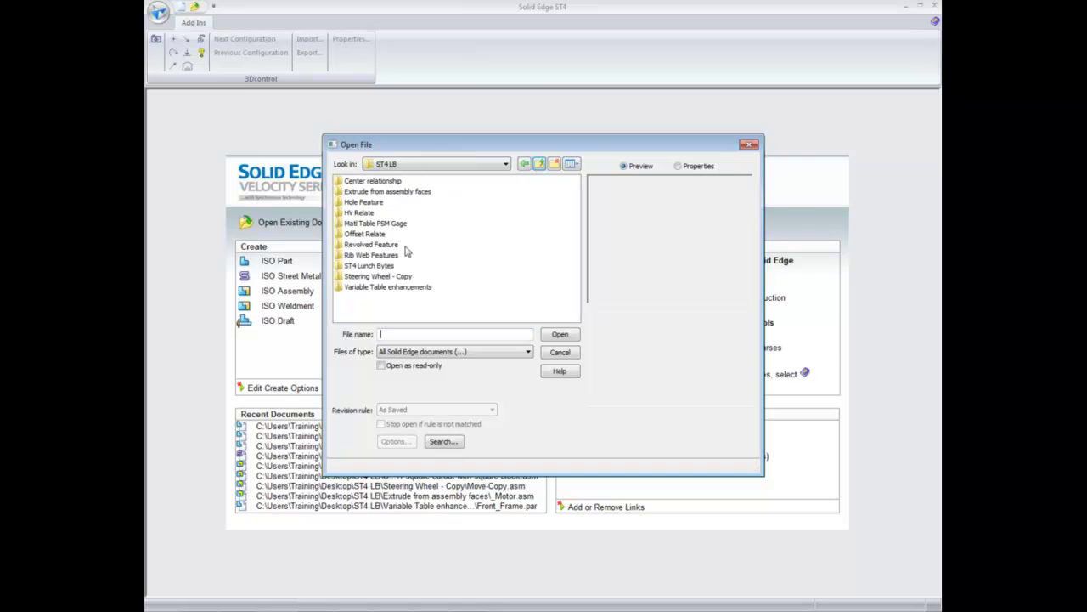
pyautogui.doubleClick(363, 214)
pyautogui.click(374, 191)
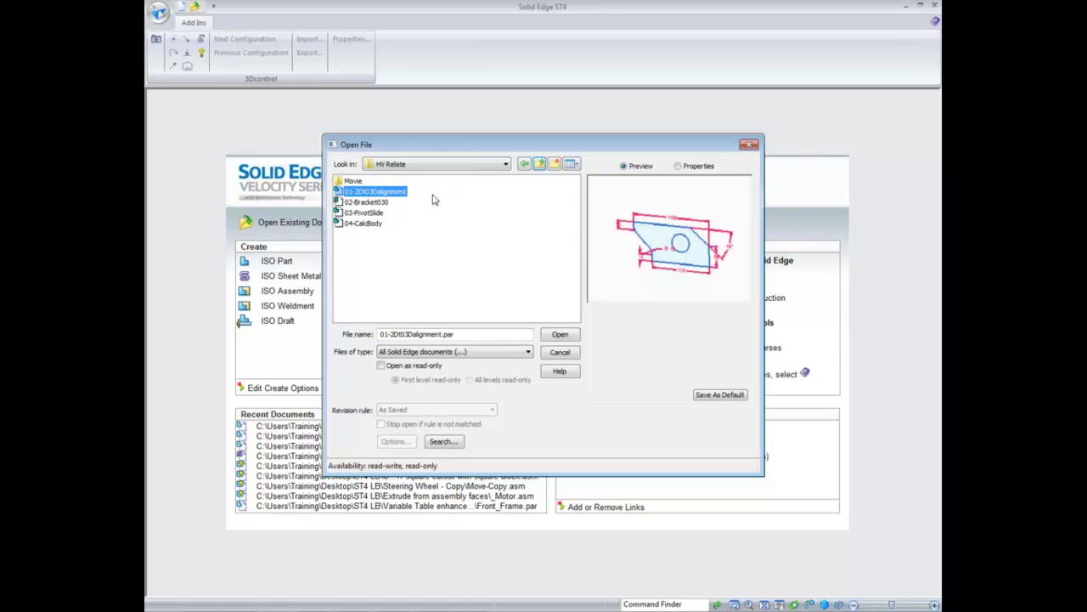
pyautogui.press('Return')
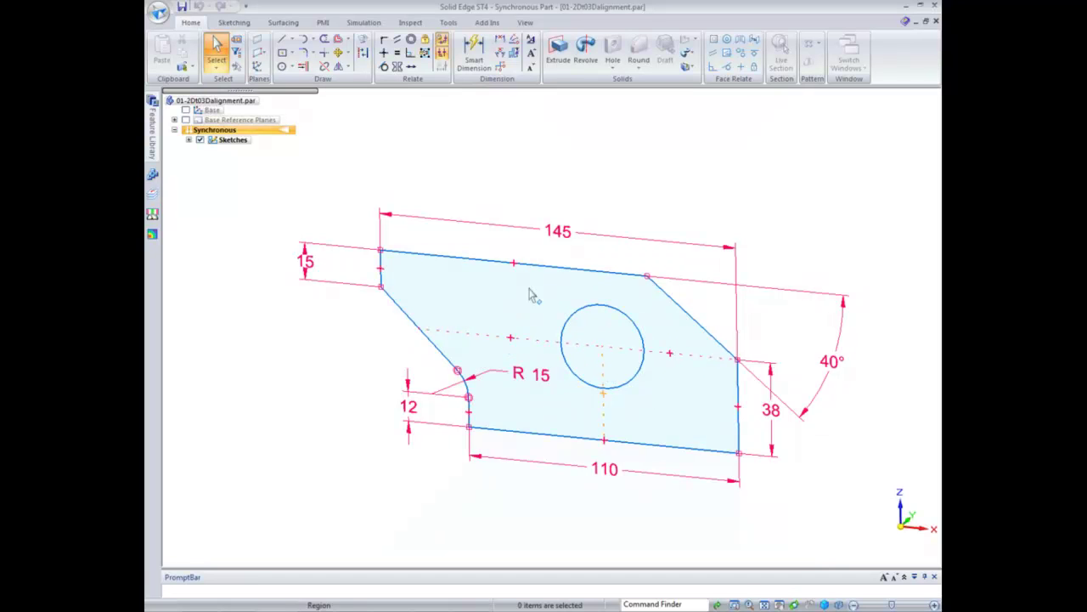
# Extrude the sketch region around the circle backwards into a solid plate with a through hole
pyautogui.click(484, 291)
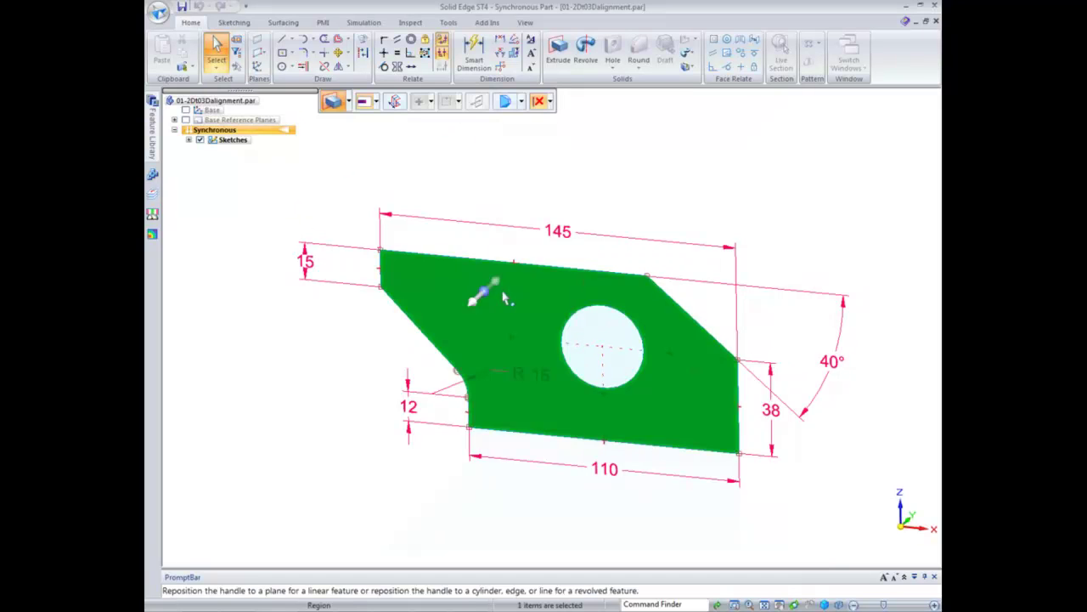
pyautogui.click(491, 285)
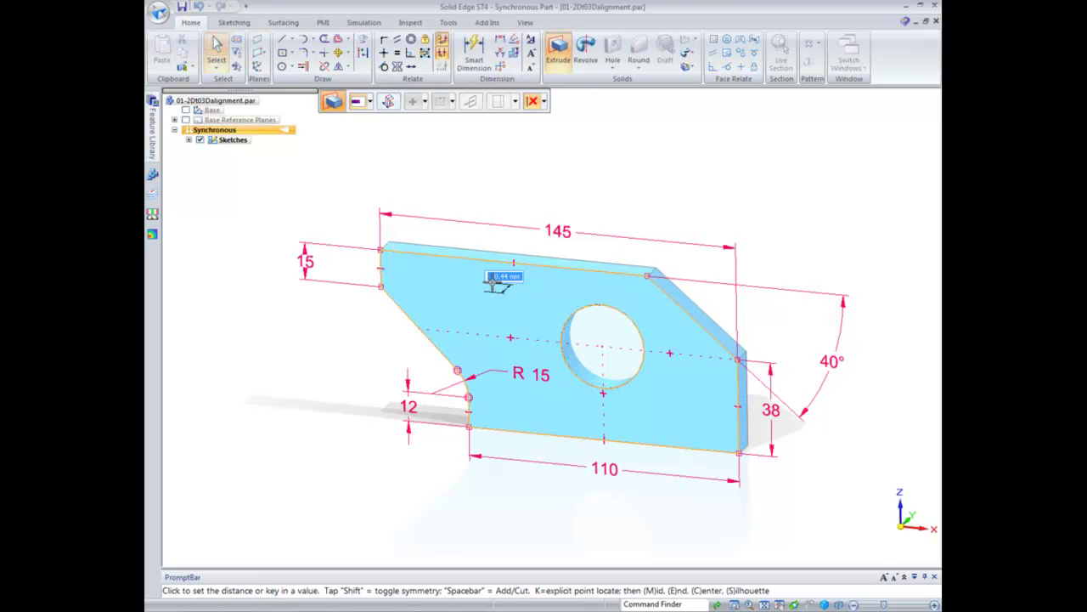
pyautogui.click(492, 283)
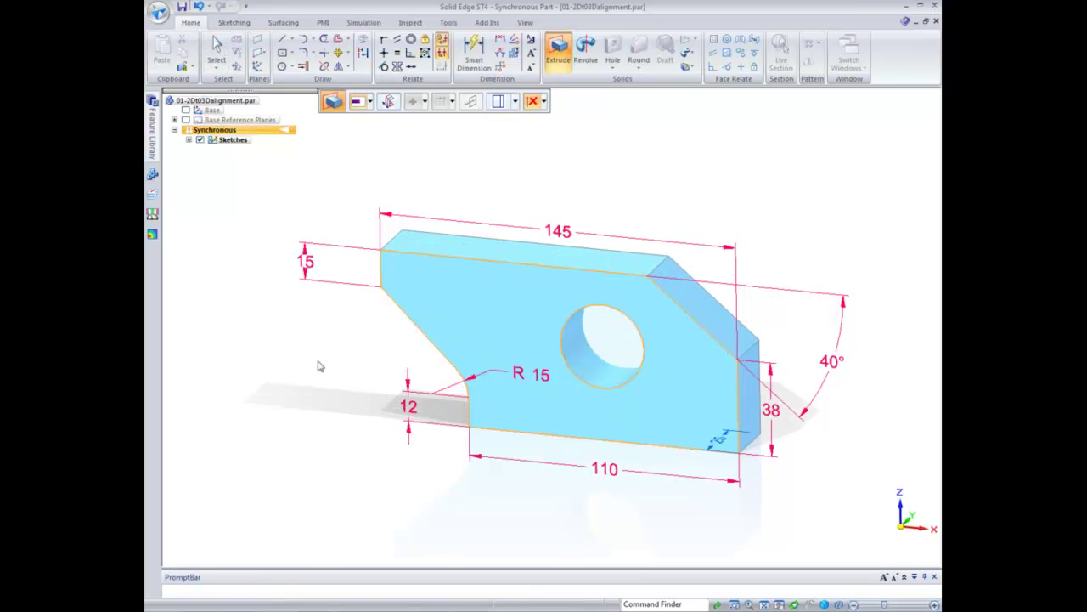
# Expand the plate's relationships and dimensions in the model tree, unlock all listed dimensions, and clear the selection
pyautogui.click(188, 180)
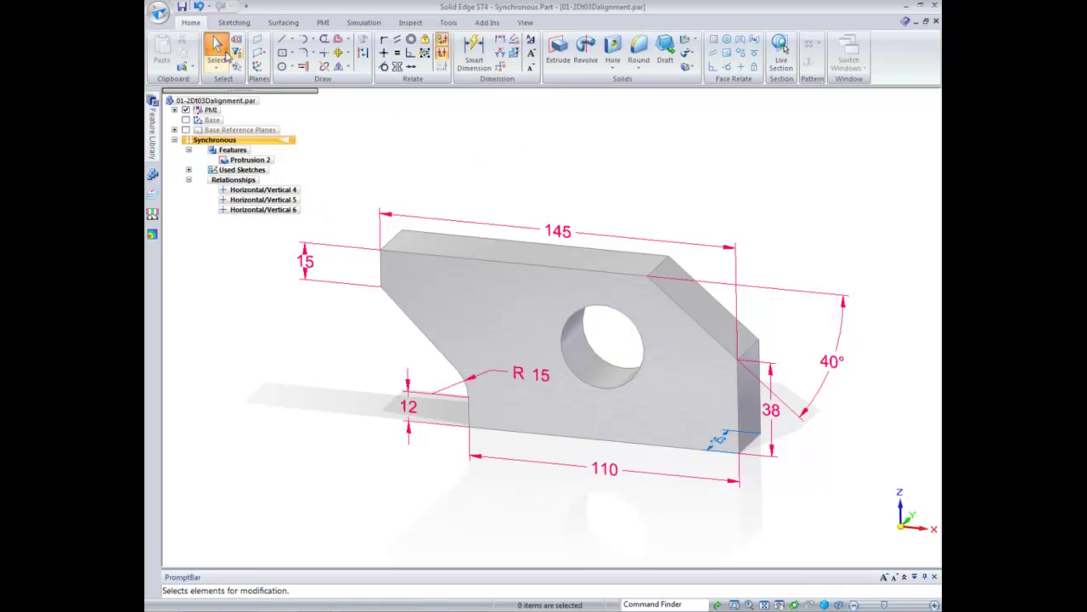
pyautogui.click(174, 110)
pyautogui.click(189, 120)
pyautogui.click(249, 130)
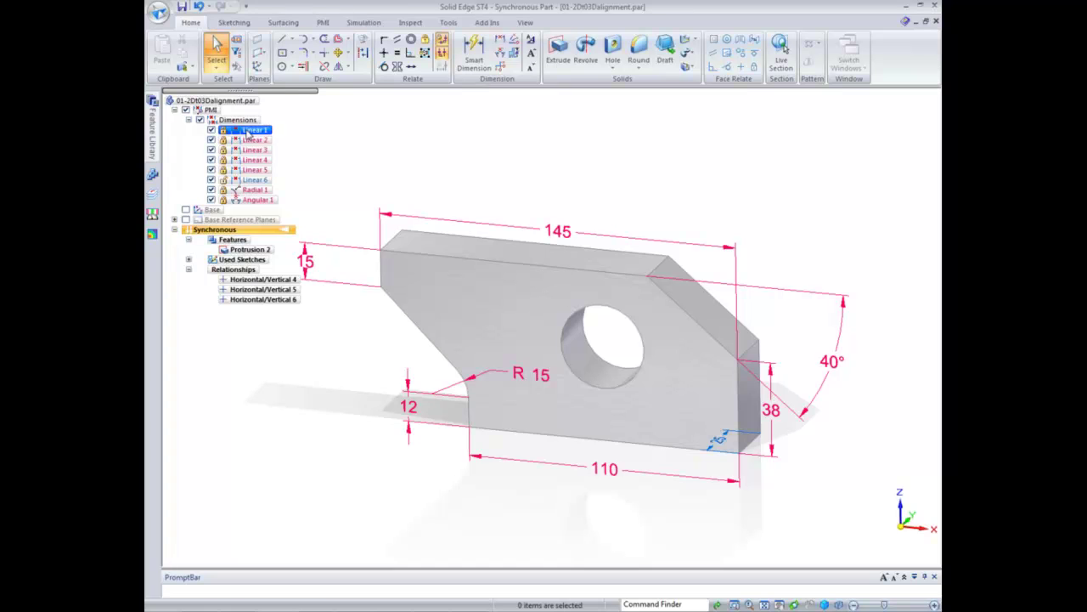
pyautogui.keyDown('shift'); pyautogui.click(262, 200); pyautogui.keyUp('shift')
pyautogui.rightClick(258, 156)
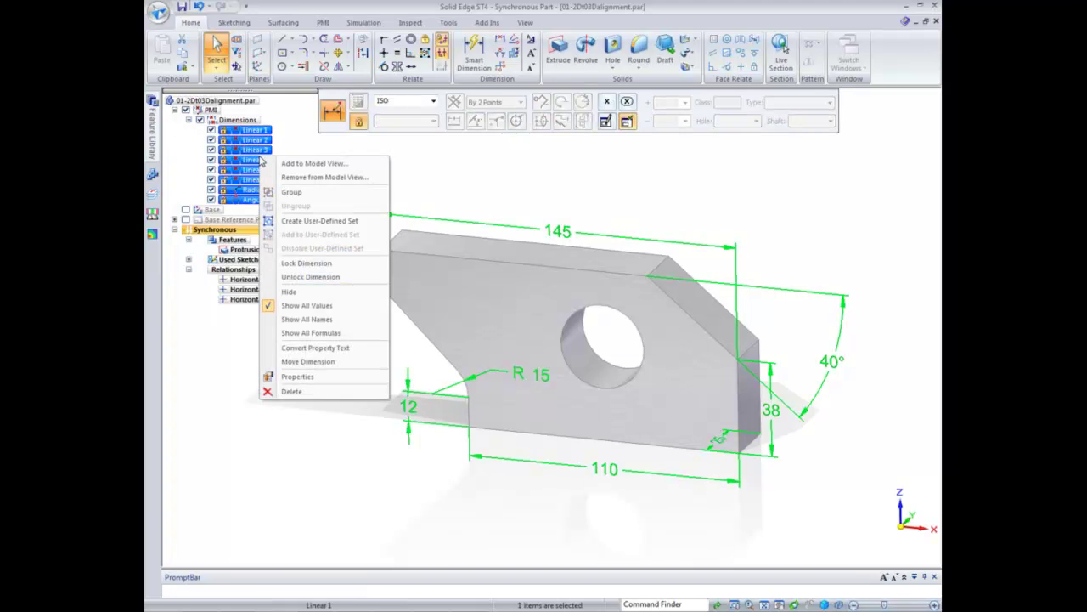
pyautogui.click(311, 279)
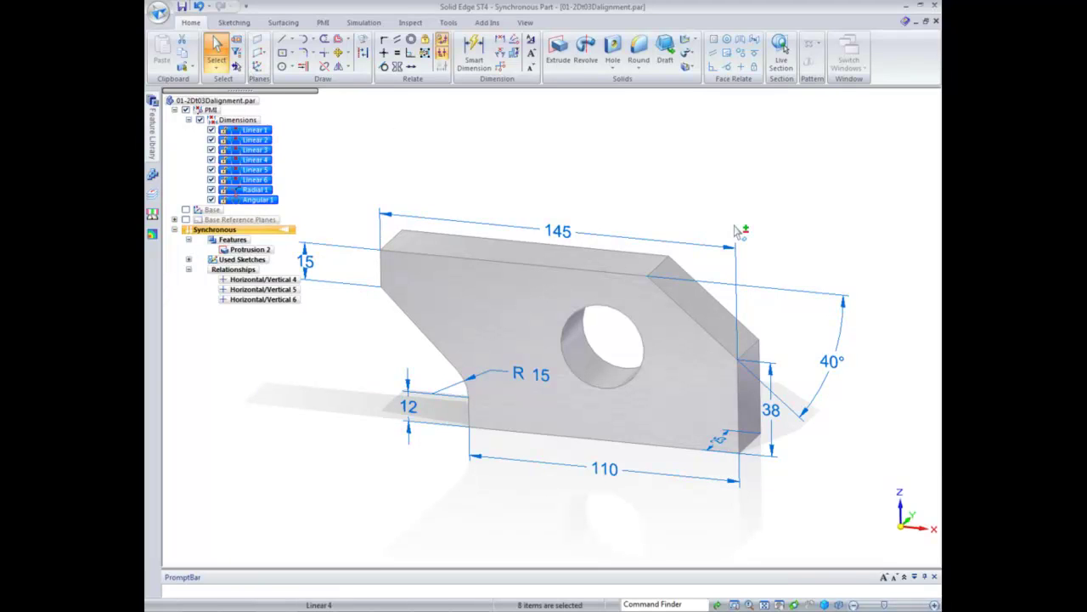
pyautogui.click(513, 208)
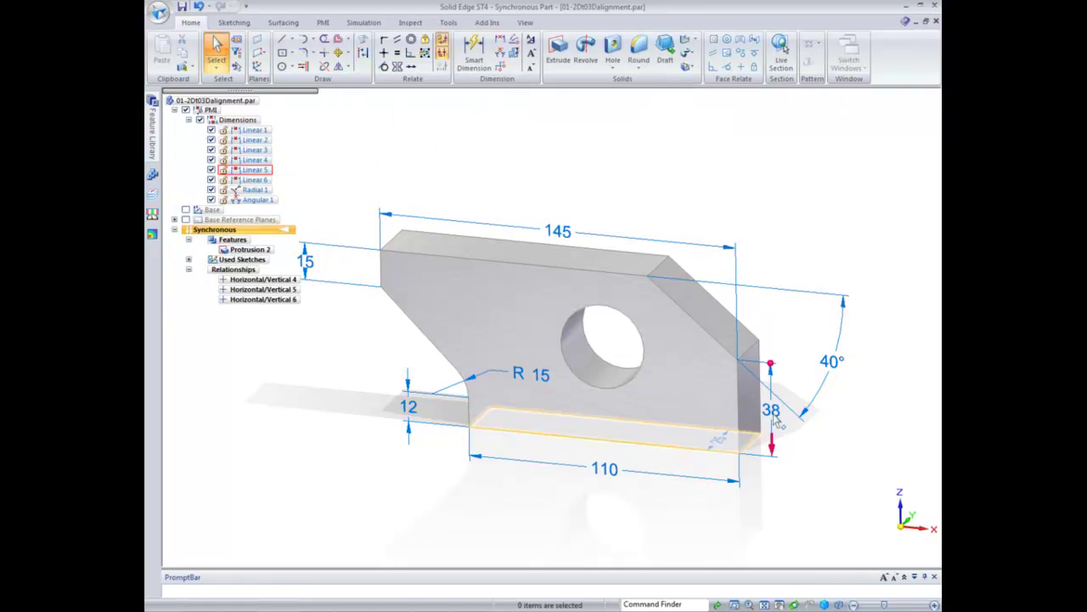
# Set the vertical dimension between the plate's bottom face and the sloped face's lower edge to 40 mm
pyautogui.click(774, 415)
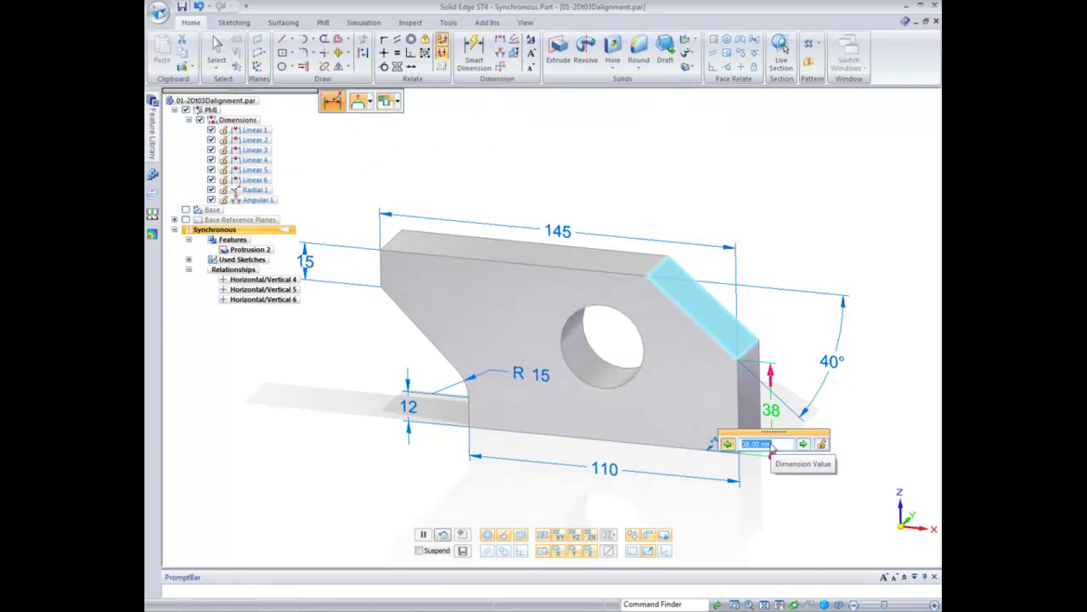
pyautogui.press('Return')
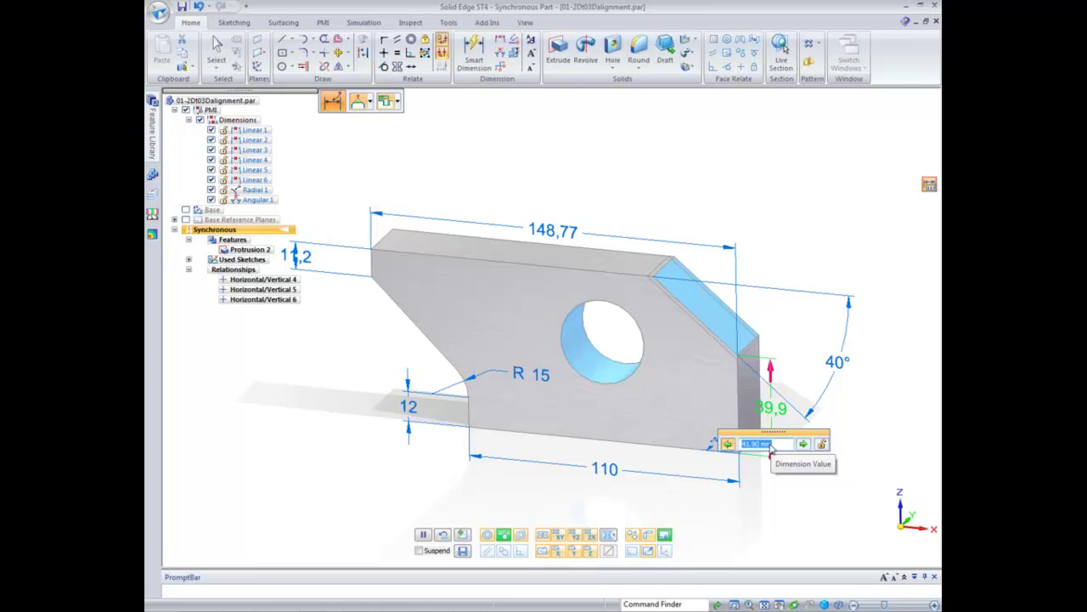
pyautogui.scroll(2, 773, 449)
pyautogui.scroll(-1, 772, 450)
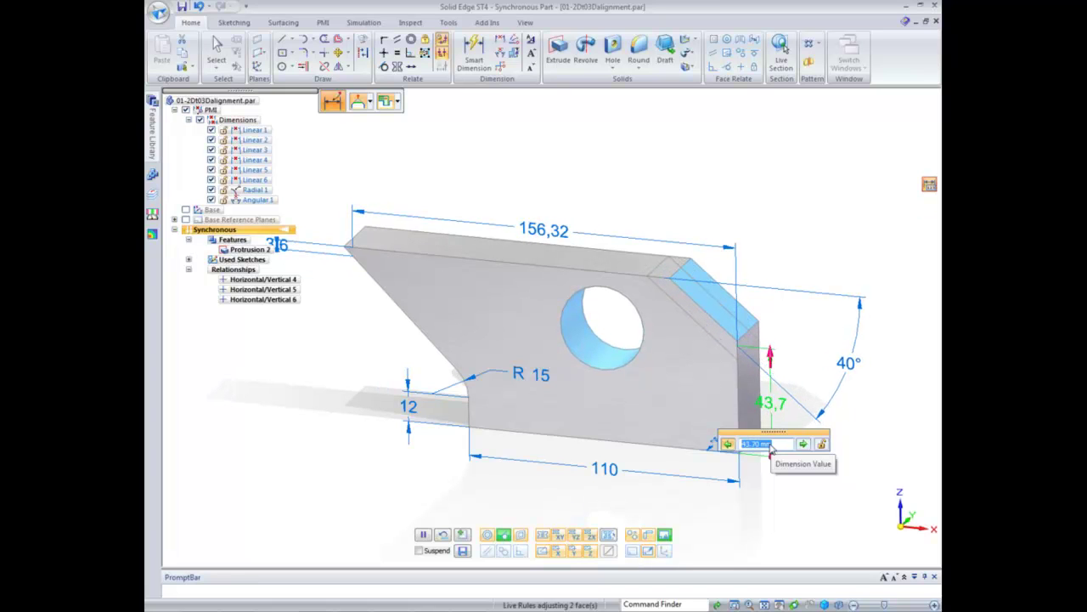
pyautogui.write('40')
pyautogui.press('Return')
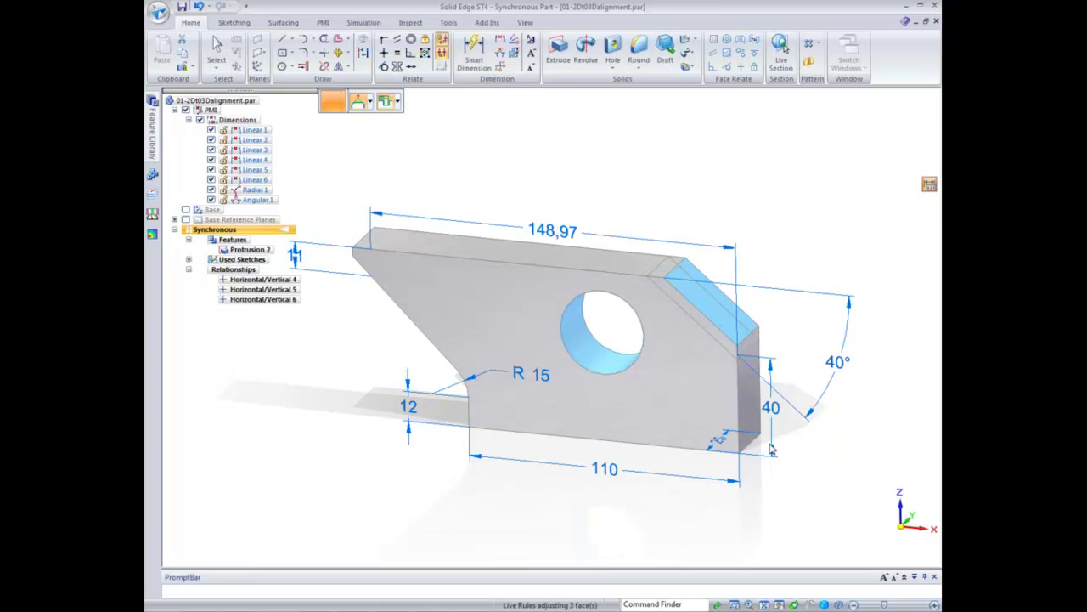
# Try moving the plate's hole horizontally to see which related faces follow, and cancel the move
pyautogui.click(594, 370)
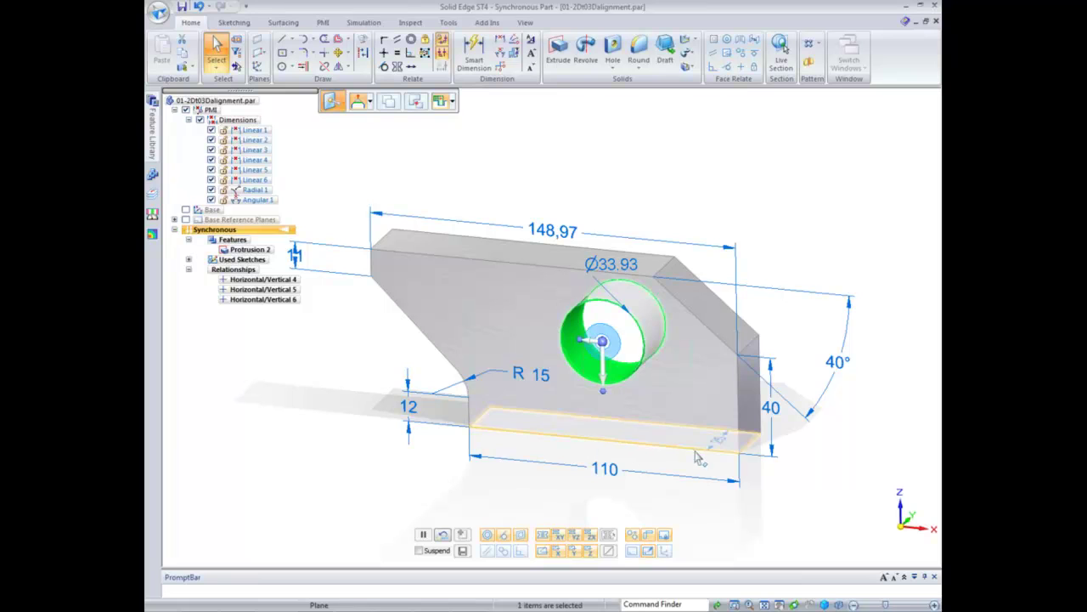
pyautogui.click(602, 341)
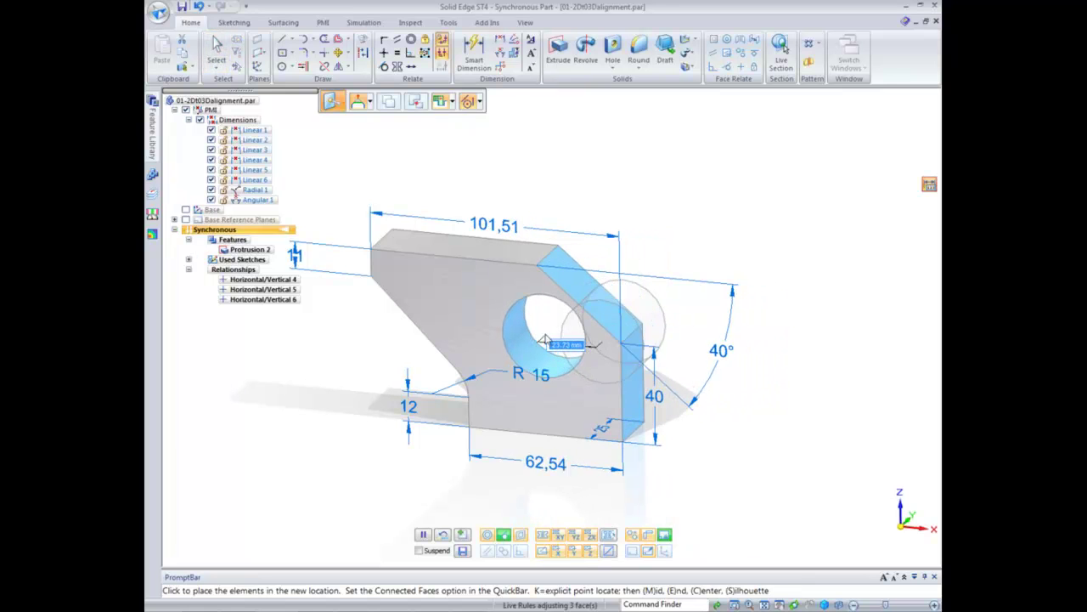
pyautogui.press('Escape')
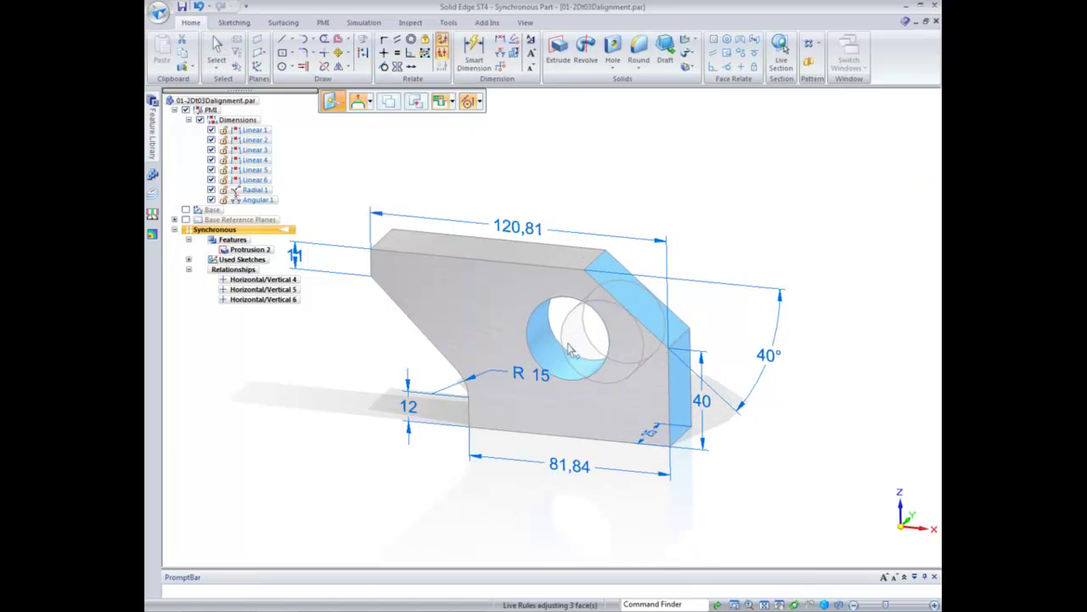
# Close the plate without saving and open the sheet metal part 02-Bracket030 from the HV Relate folder
pyautogui.click(935, 21)
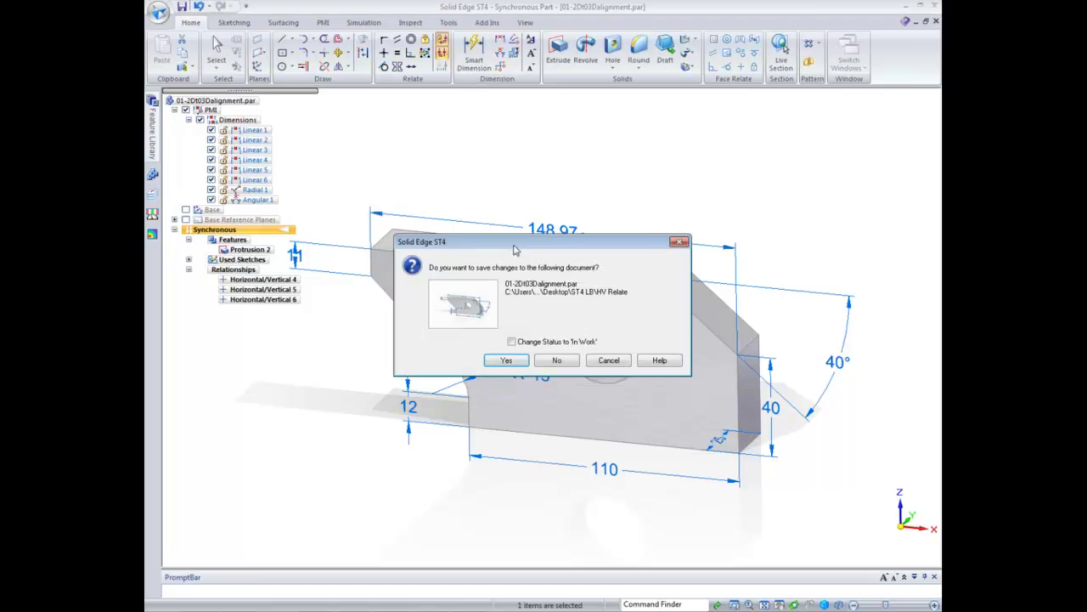
pyautogui.click(554, 360)
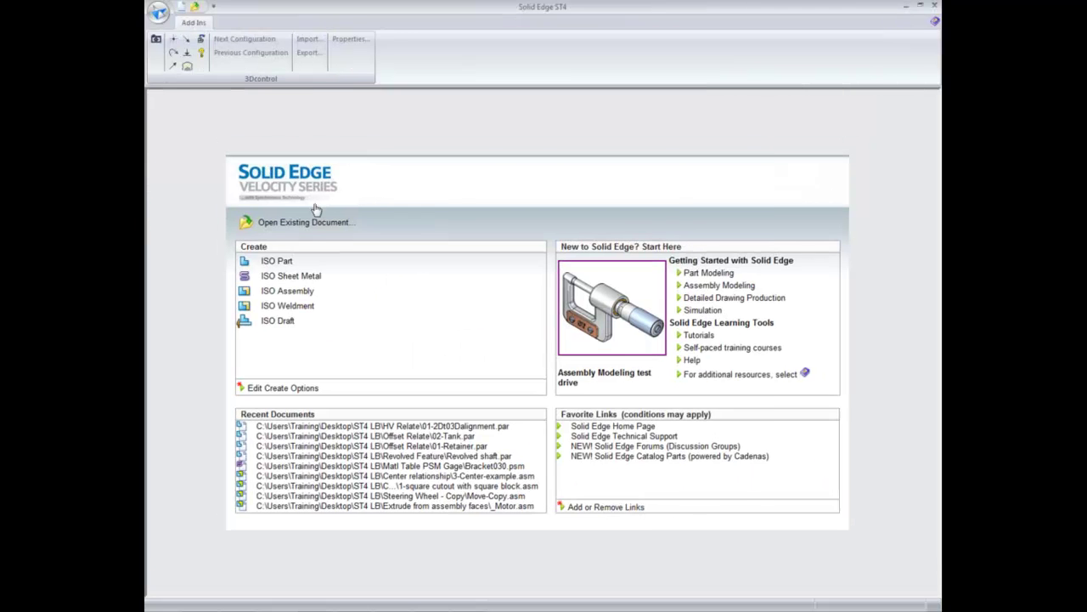
pyautogui.click(312, 221)
pyautogui.doubleClick(367, 203)
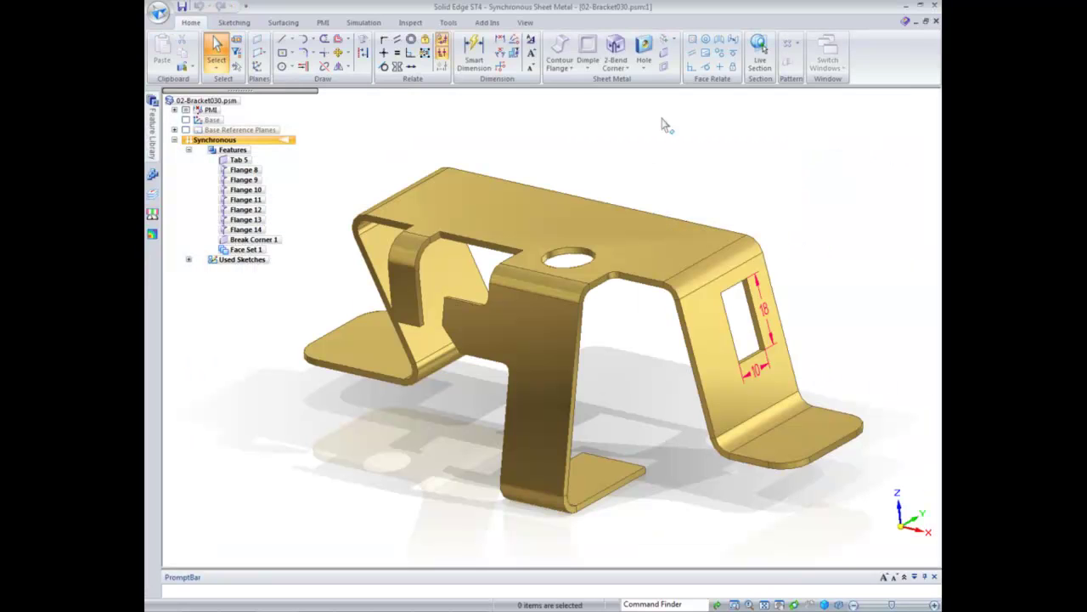
# Make the inclined flange beside the narrow hooked tab vertical with the Horizontal/Vertical relationship and leave the command
pyautogui.click(719, 68)
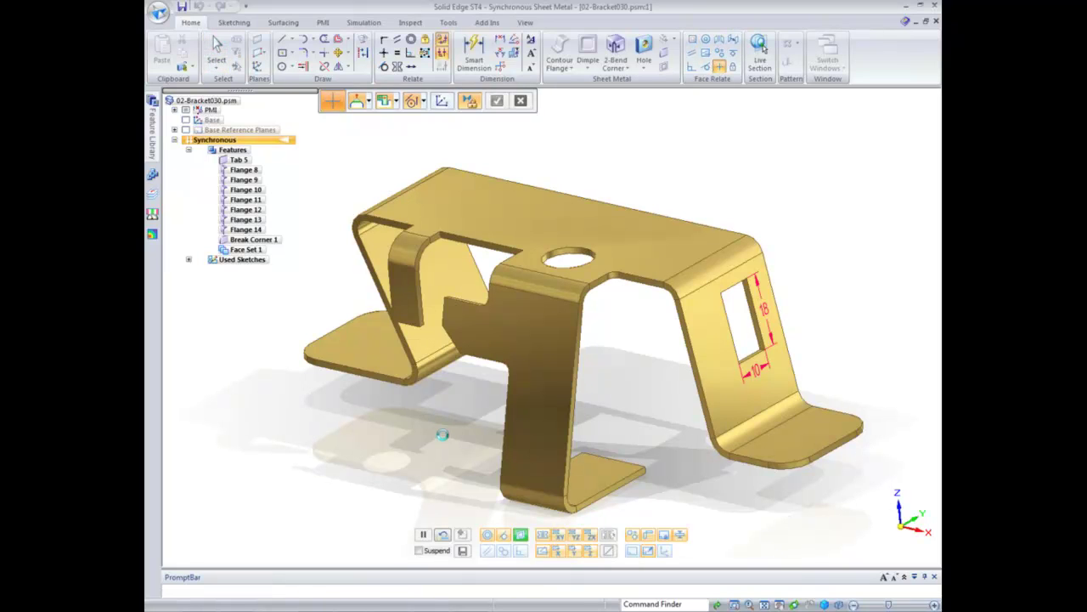
pyautogui.rightClick(430, 387)
pyautogui.moveTo(345, 425); pyautogui.dragTo(369, 426, button='middle')
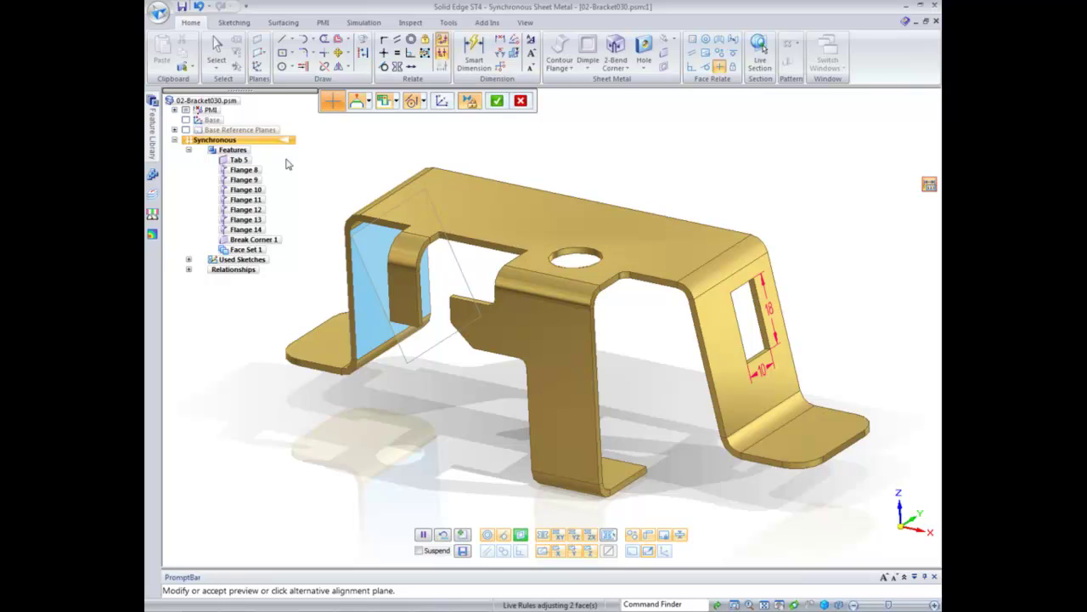
pyautogui.rightClick(484, 130)
pyautogui.click(217, 51)
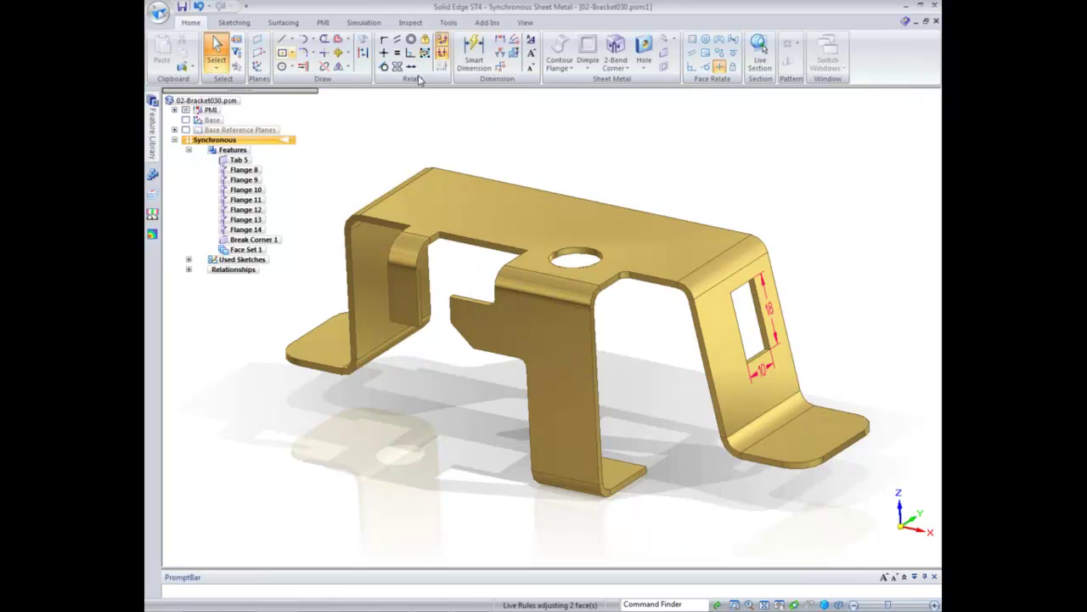
# Align the round hole's center with the midpoint of the rectangular cutout's upper edge using the Horizontal/Vertical relationship
pyautogui.scroll(2, 858, 188)
pyautogui.scroll(1, 858, 188)
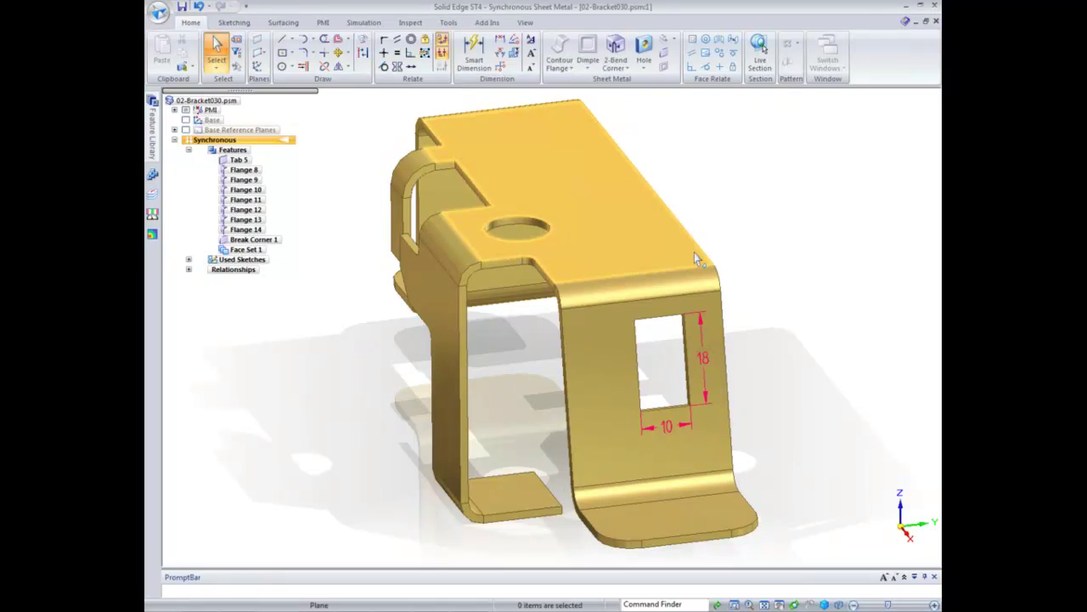
pyautogui.moveTo(558, 225); pyautogui.dragTo(694, 301, button='middle')
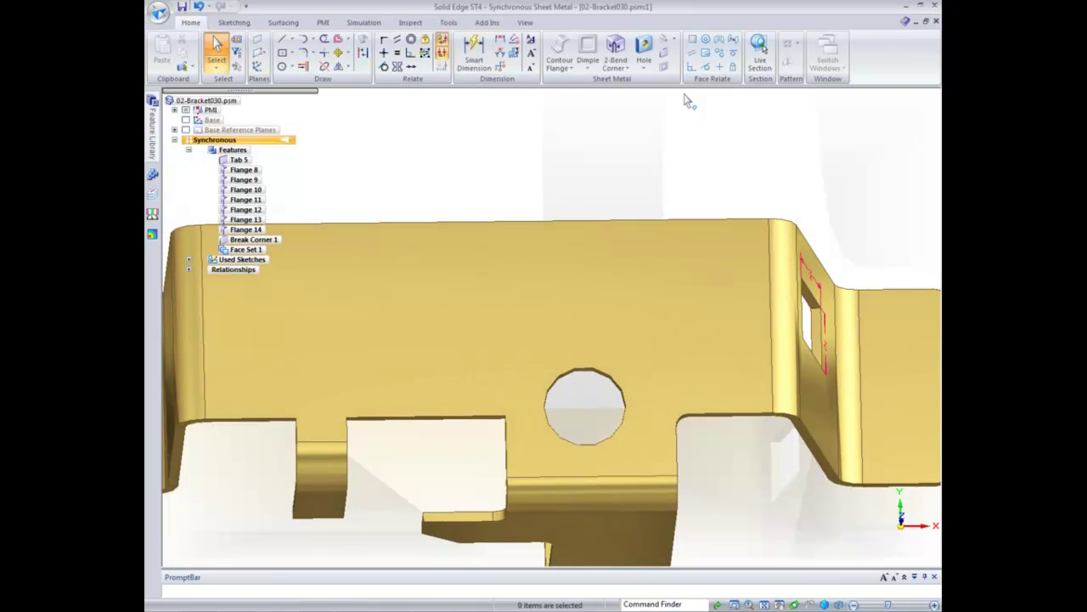
pyautogui.click(720, 67)
pyautogui.click(594, 367)
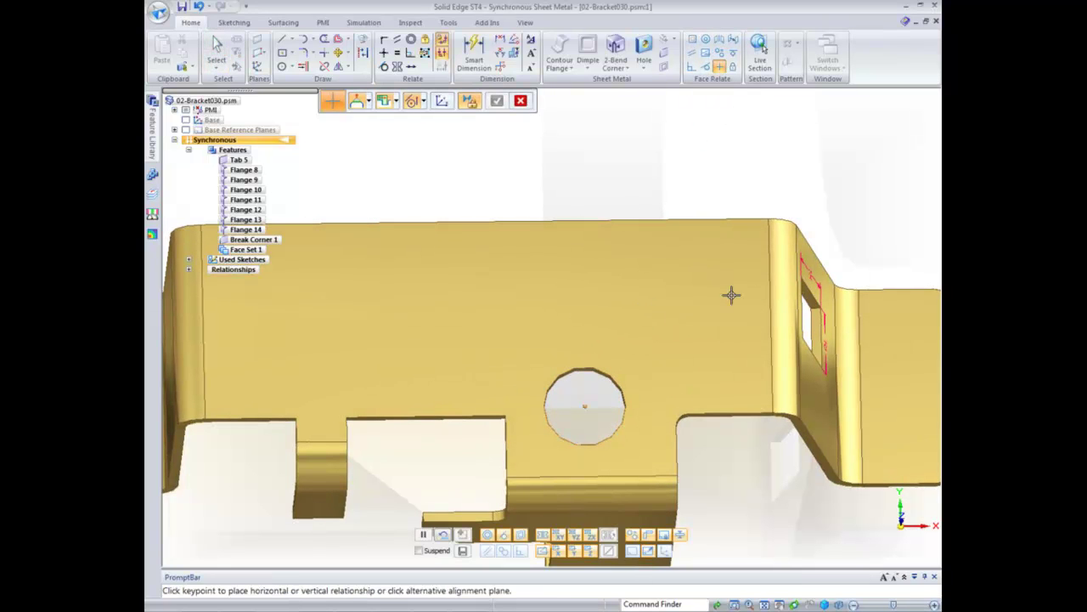
pyautogui.click(803, 308)
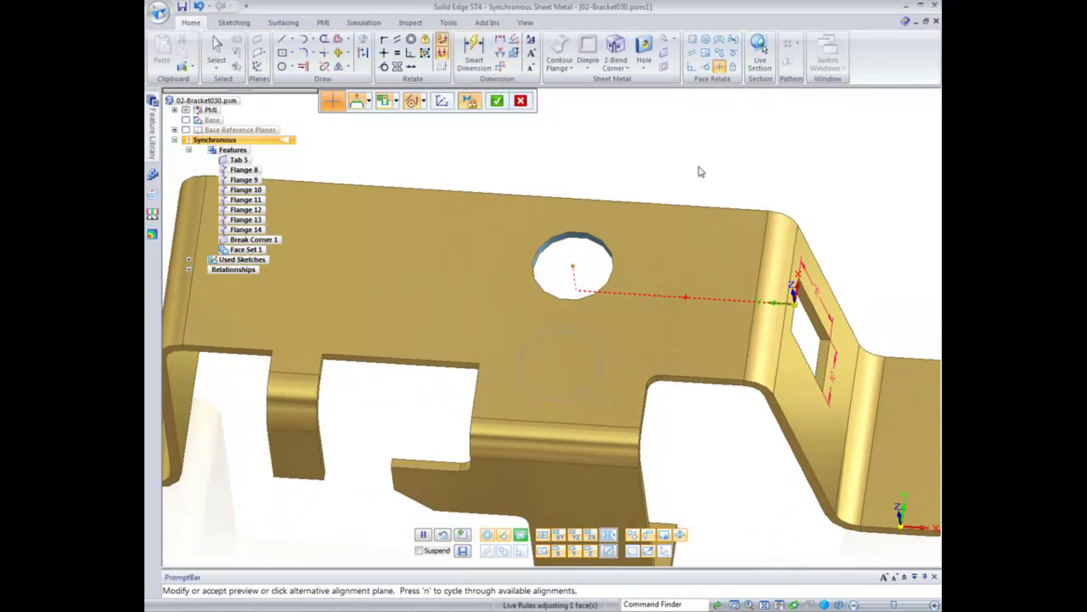
pyautogui.click(498, 102)
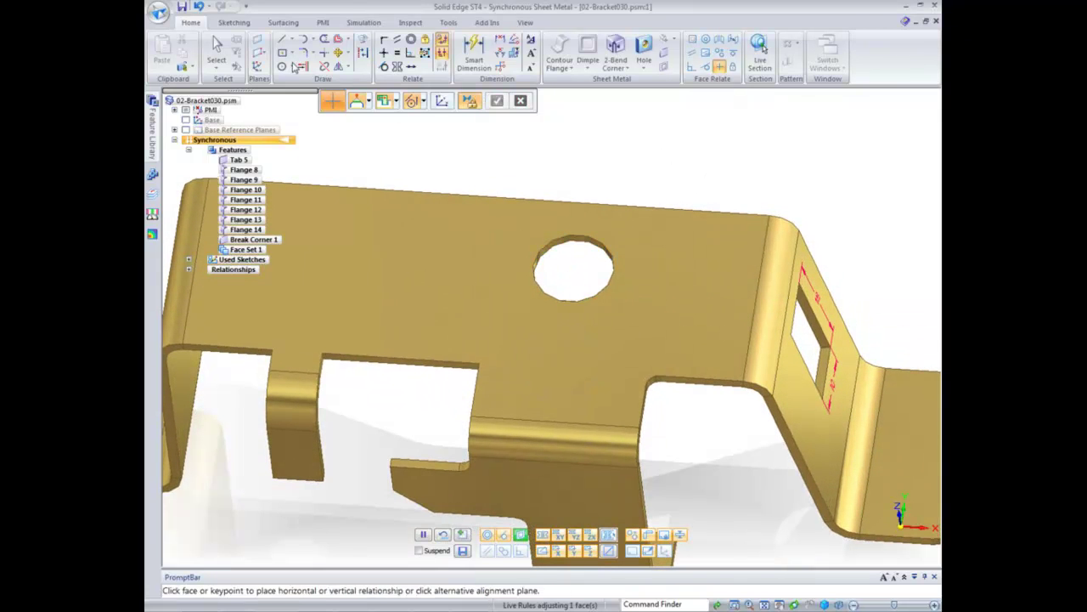
pyautogui.press('Escape')
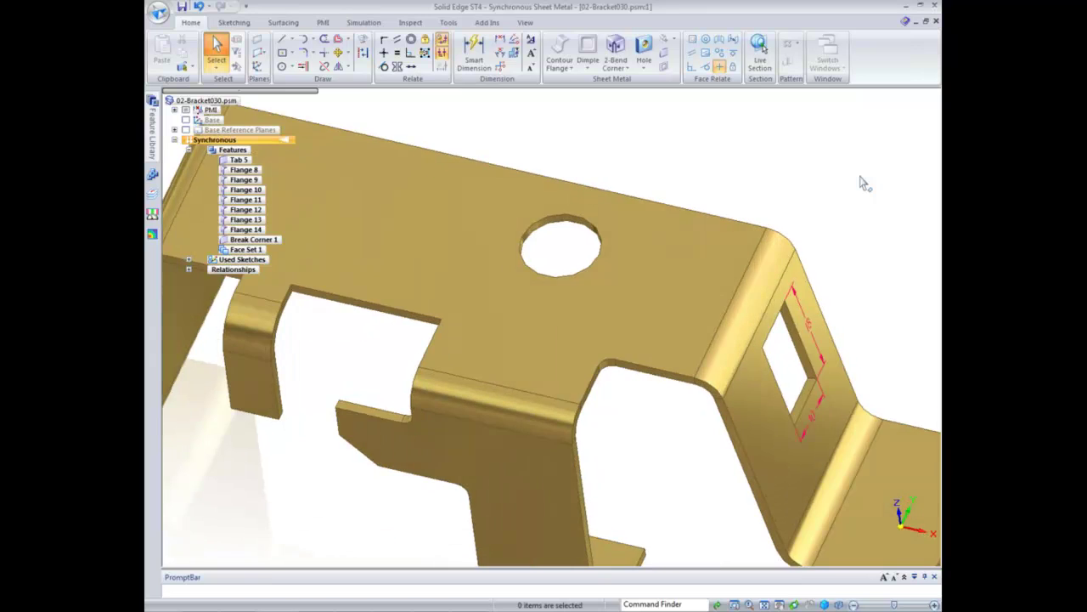
# Move the side face of the rectangular cutout on the sloped flange inward to check that the aligned round hole follows
pyautogui.click(825, 344)
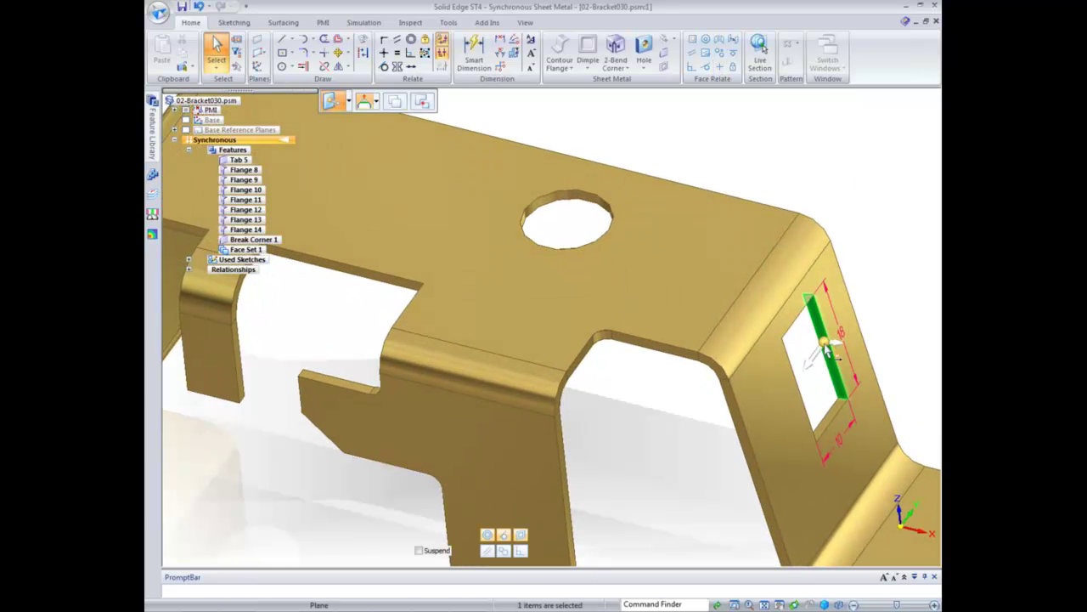
pyautogui.click(825, 344)
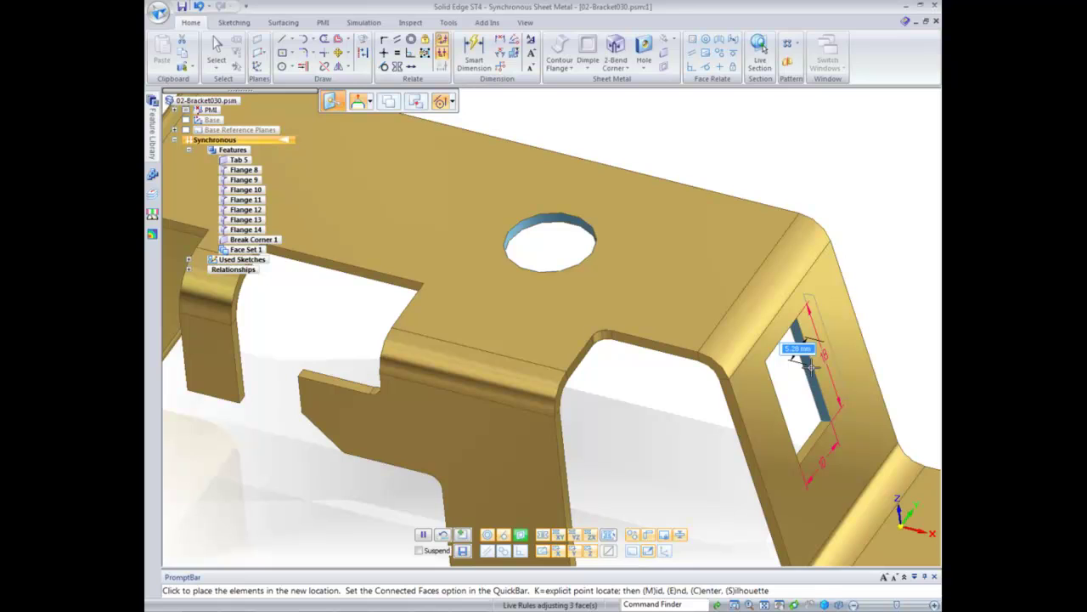
pyautogui.click(814, 378)
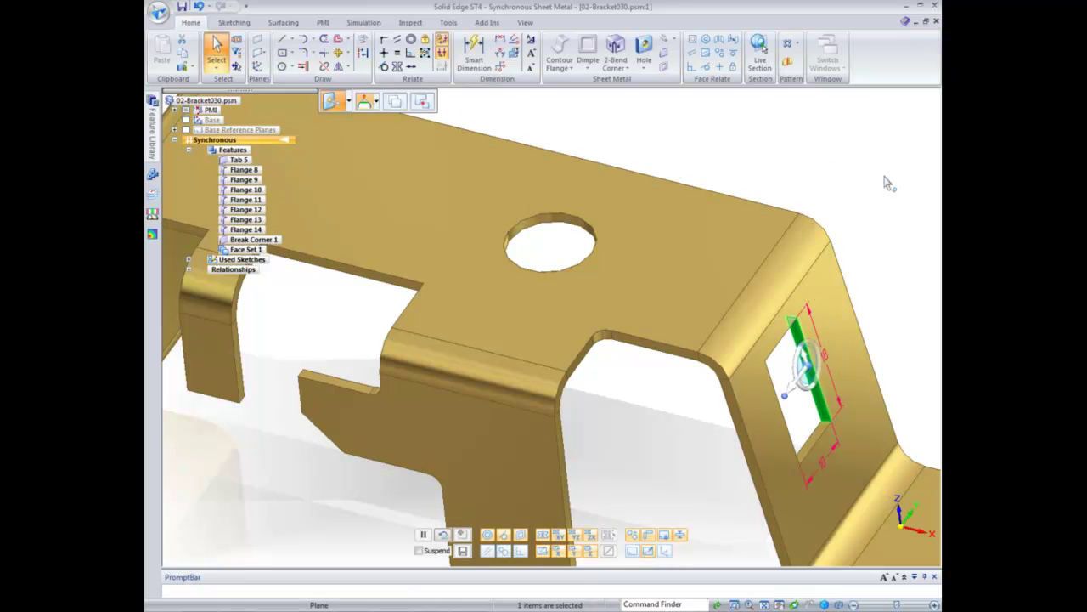
# Close the bracket without saving and open the part 01-Remote-Front from the Rib Web Features folder
pyautogui.click(936, 22)
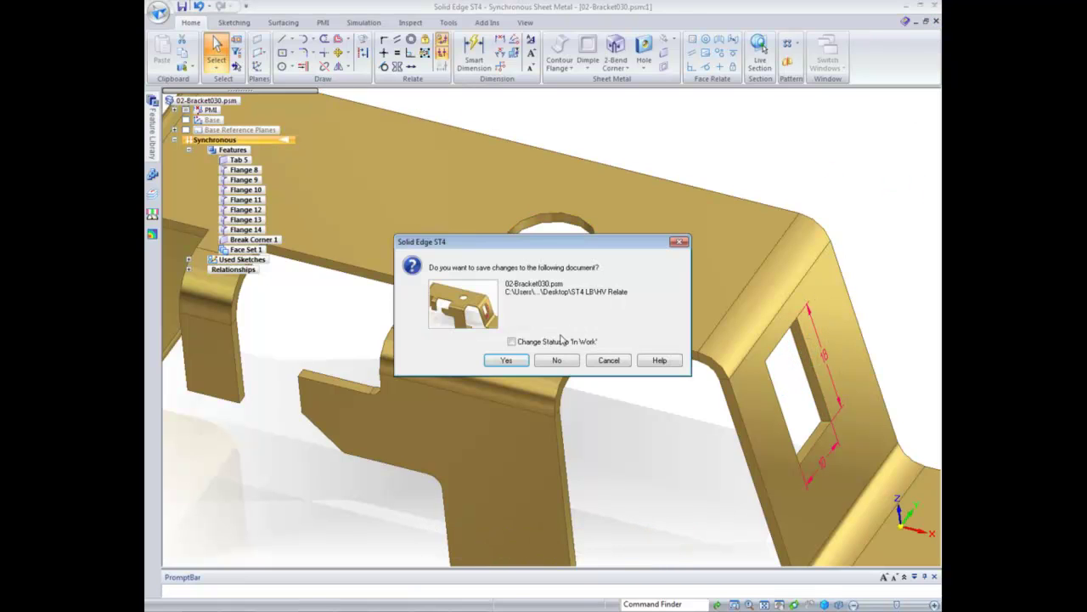
pyautogui.click(557, 361)
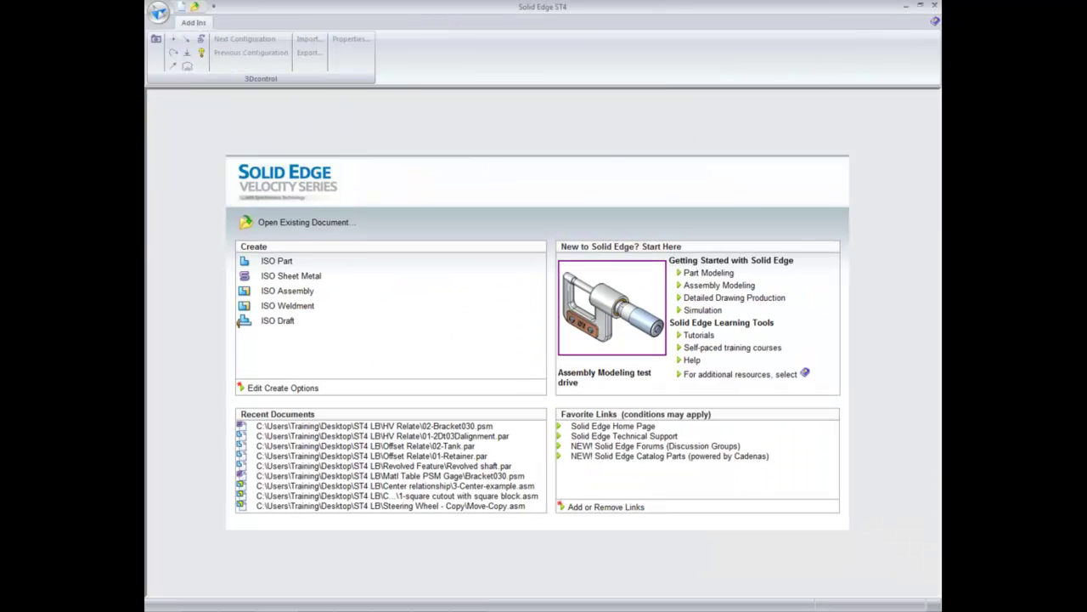
pyautogui.click(337, 227)
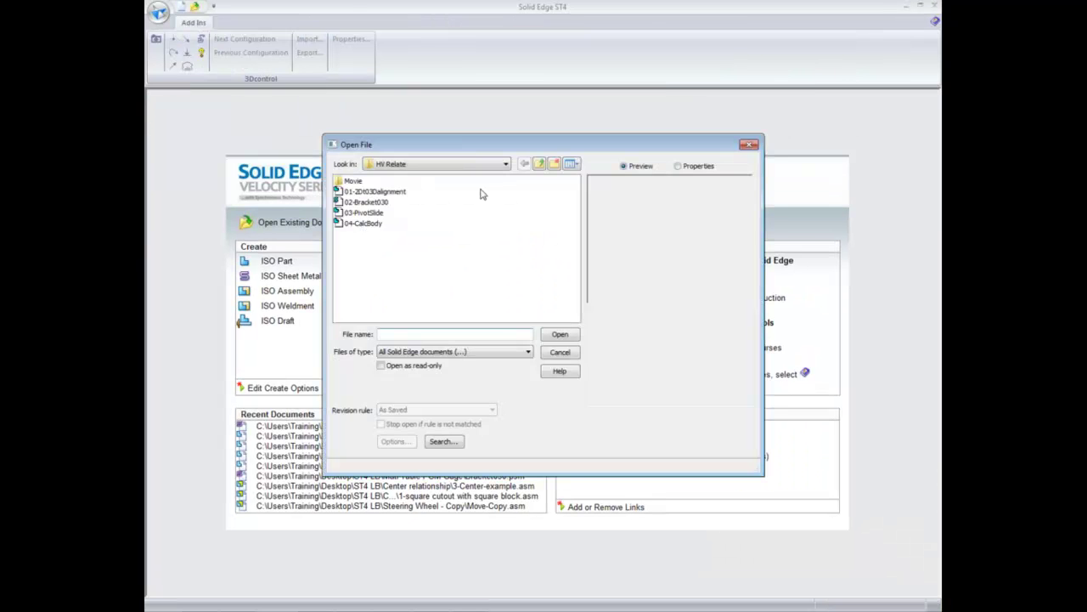
pyautogui.click(538, 164)
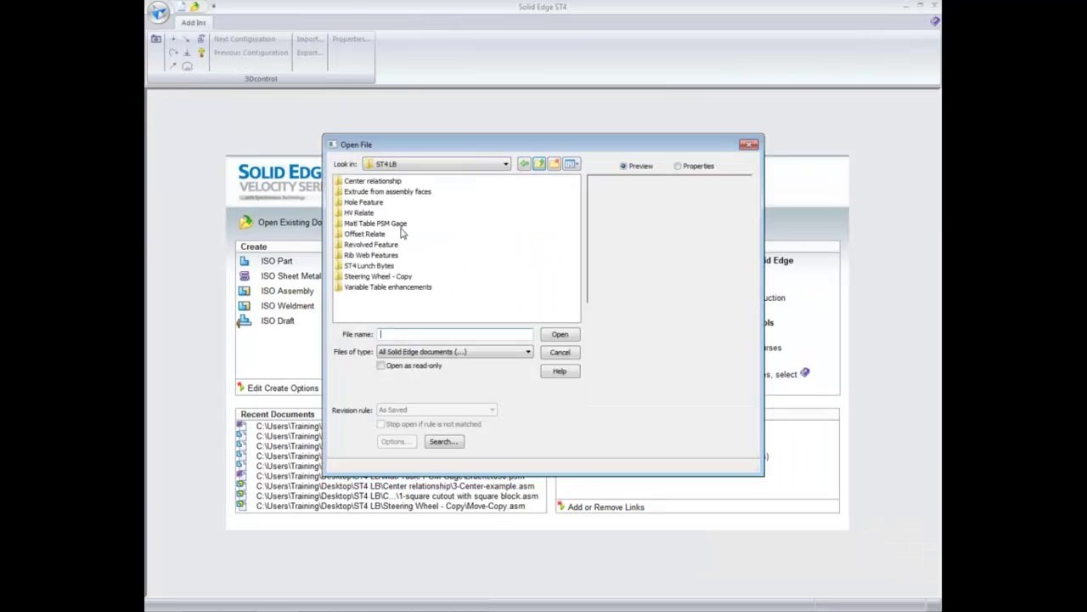
pyautogui.doubleClick(380, 255)
pyautogui.click(365, 193)
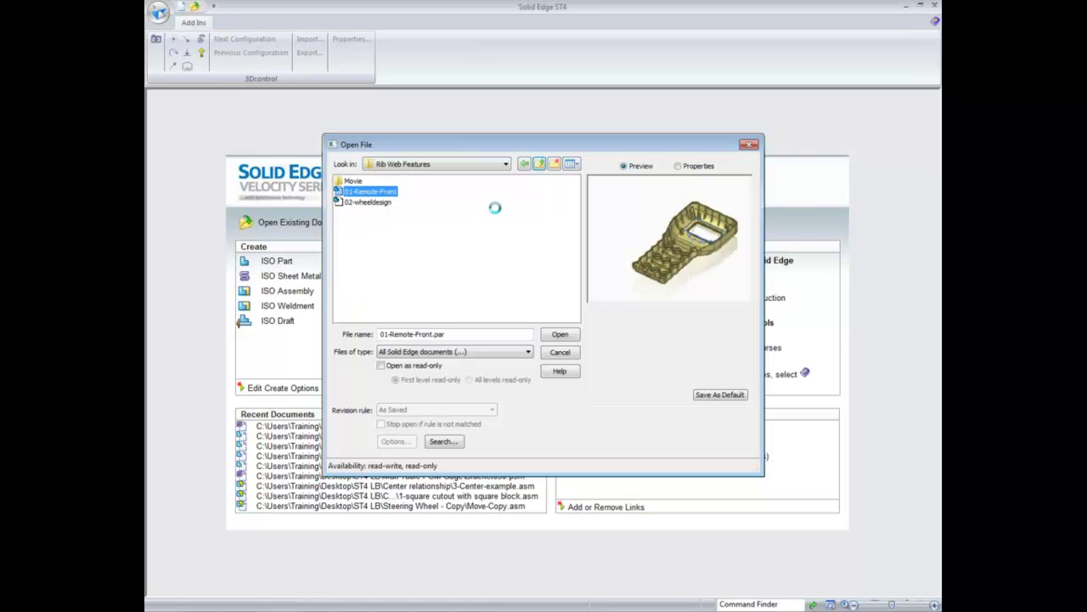
pyautogui.press('Return')
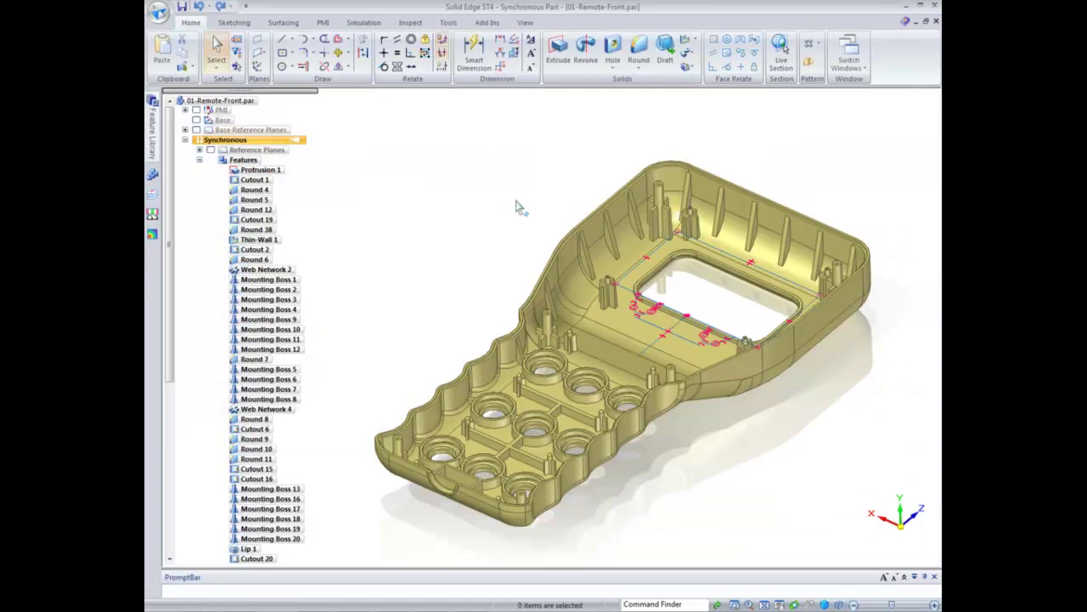
# Create a Web Network with 1 mm thick webs from all the sketch lines around the remote's display opening
pyautogui.scroll(3, 894, 336)
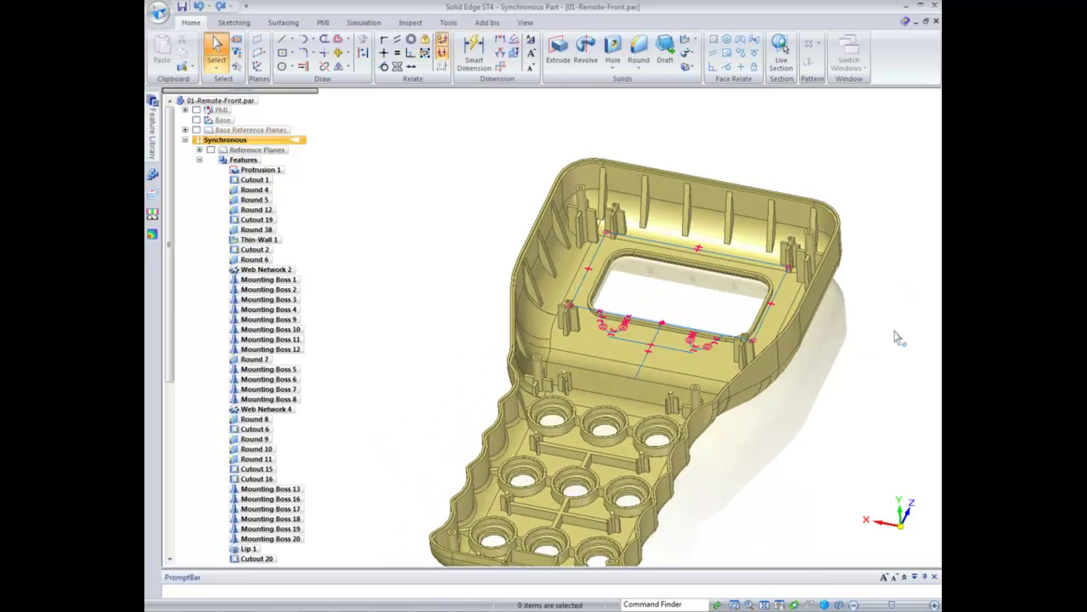
pyautogui.click(688, 40)
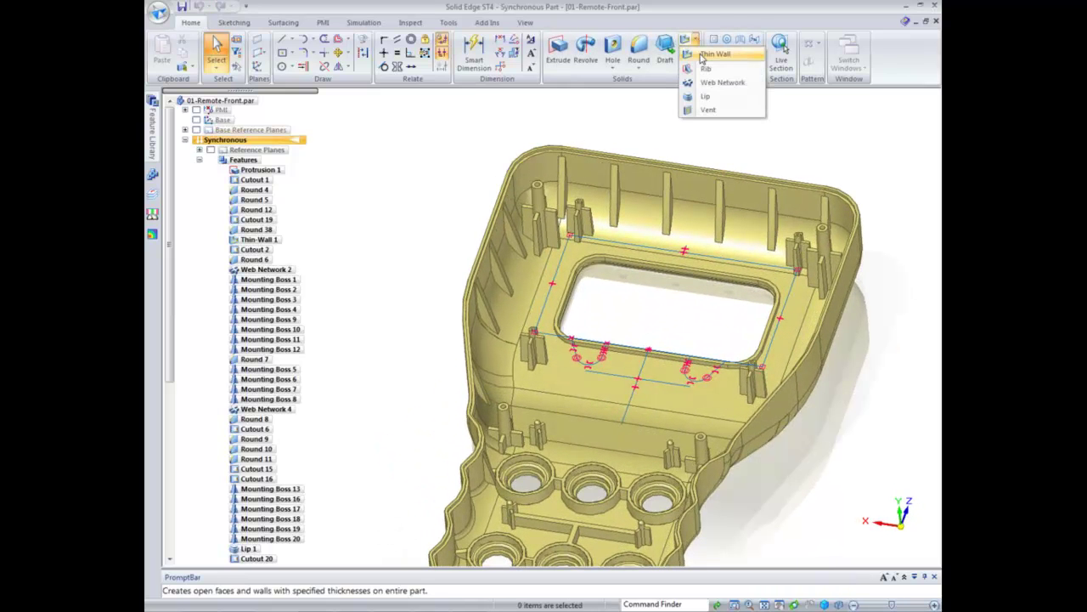
pyautogui.click(707, 83)
pyautogui.click(398, 102)
pyautogui.click(398, 112)
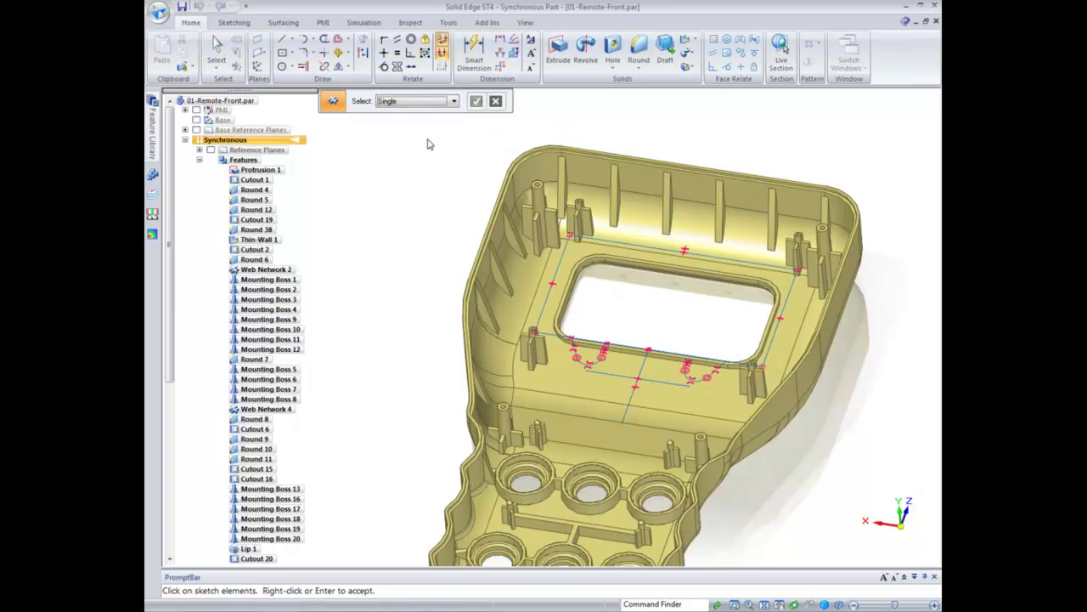
pyautogui.moveTo(429, 138); pyautogui.dragTo(862, 466)
pyautogui.click(476, 102)
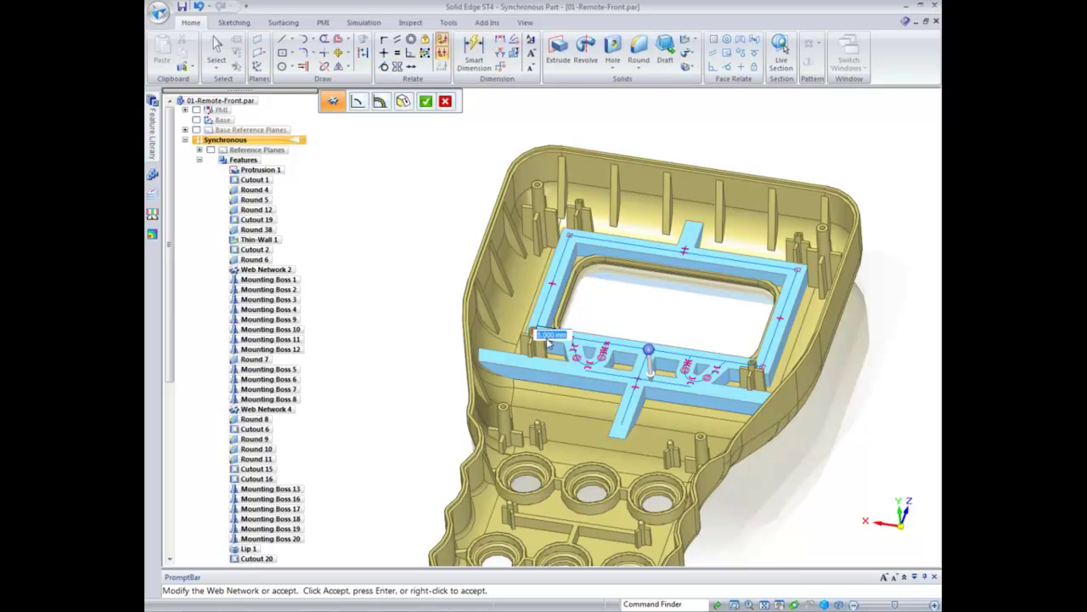
pyautogui.press('Return')
pyautogui.rightClick(426, 299)
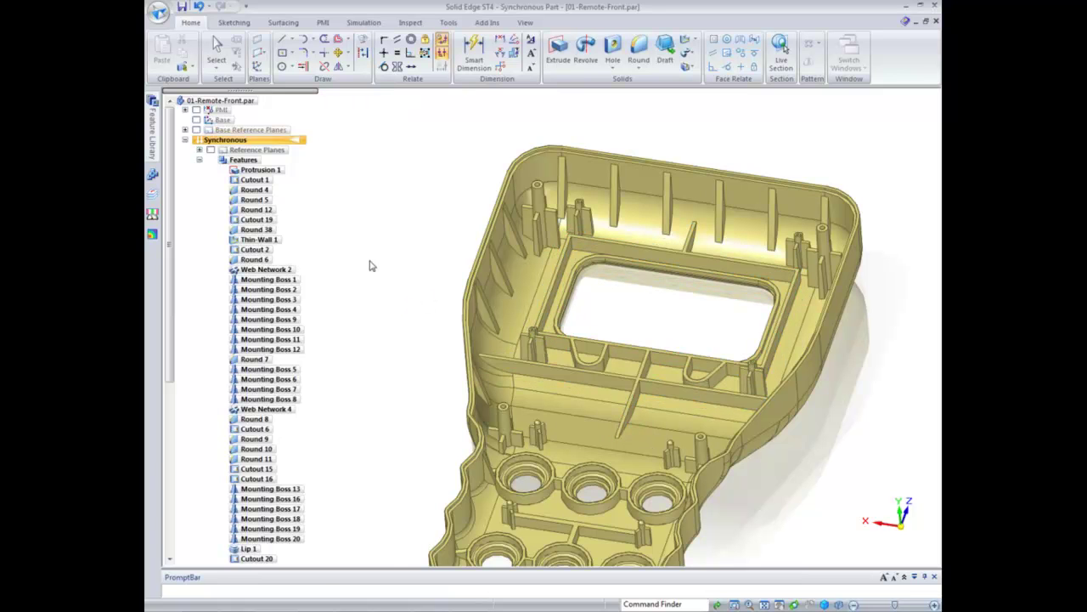
# Move the face of the long transverse web below the display opening about 7.7 mm toward the keypad
pyautogui.scroll(5, 369, 266)
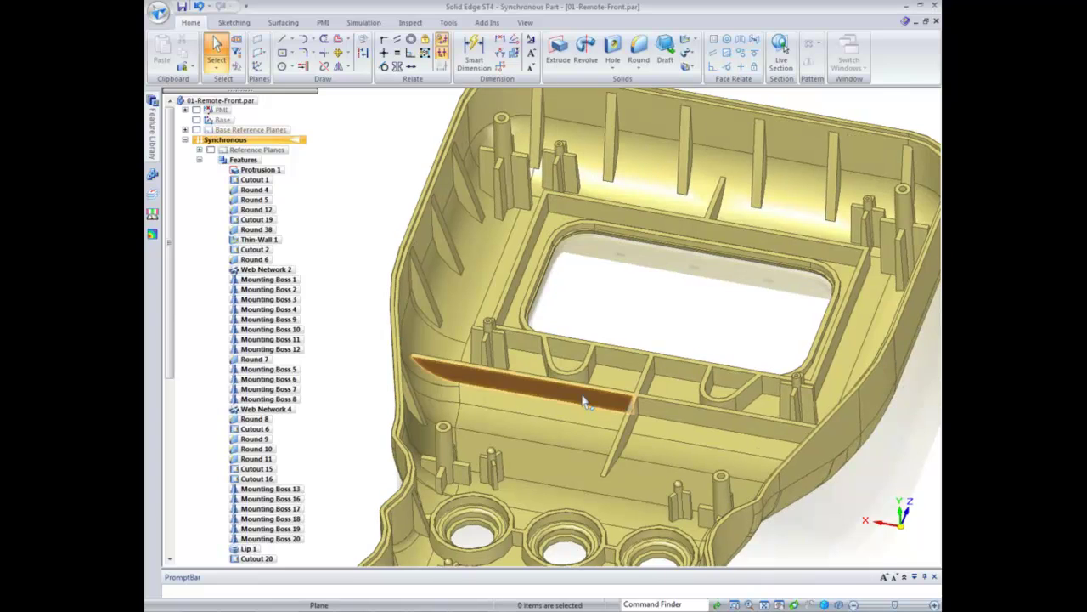
pyautogui.click(585, 402)
pyautogui.moveTo(582, 398); pyautogui.dragTo(662, 316)
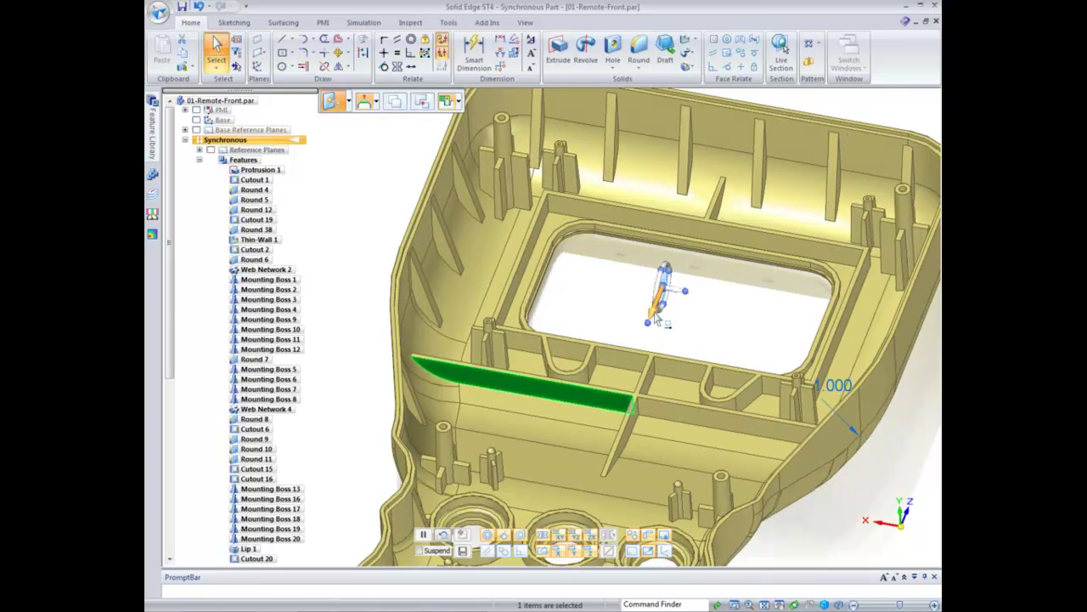
pyautogui.click(656, 318)
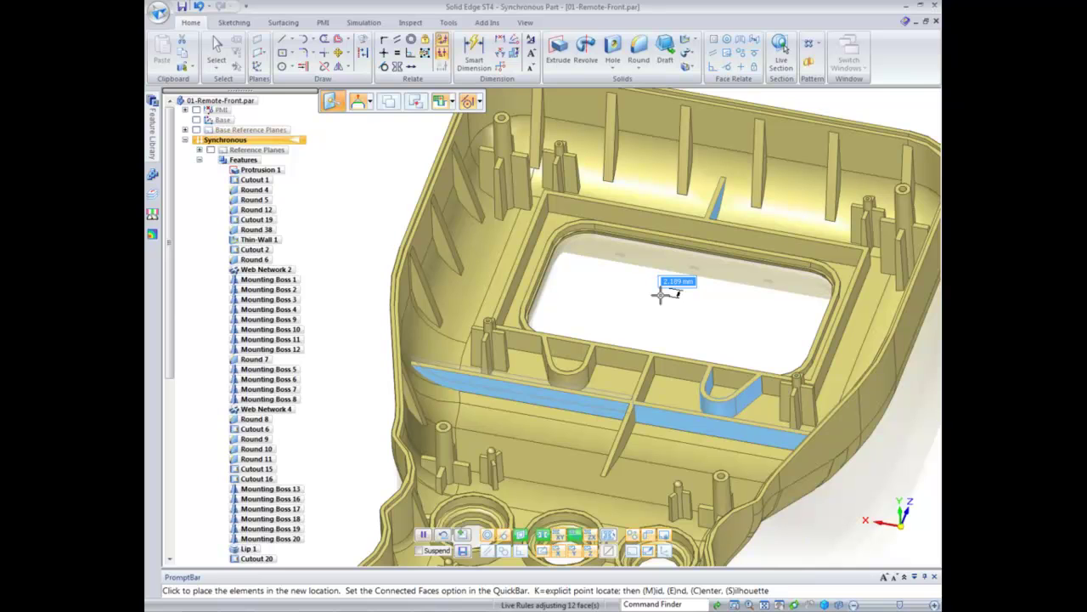
pyautogui.press('v')
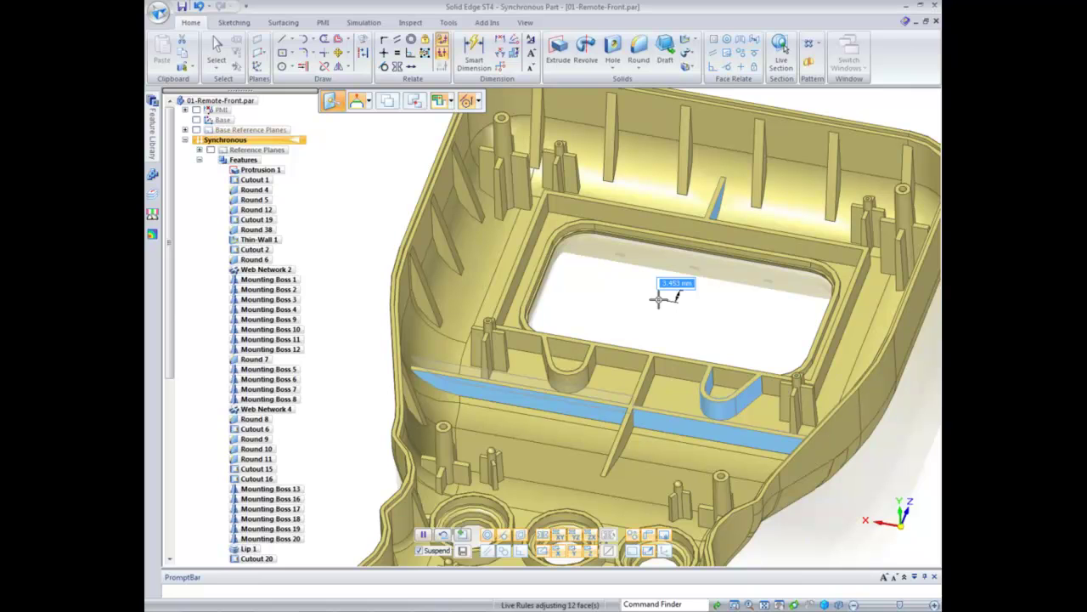
pyautogui.click(658, 299)
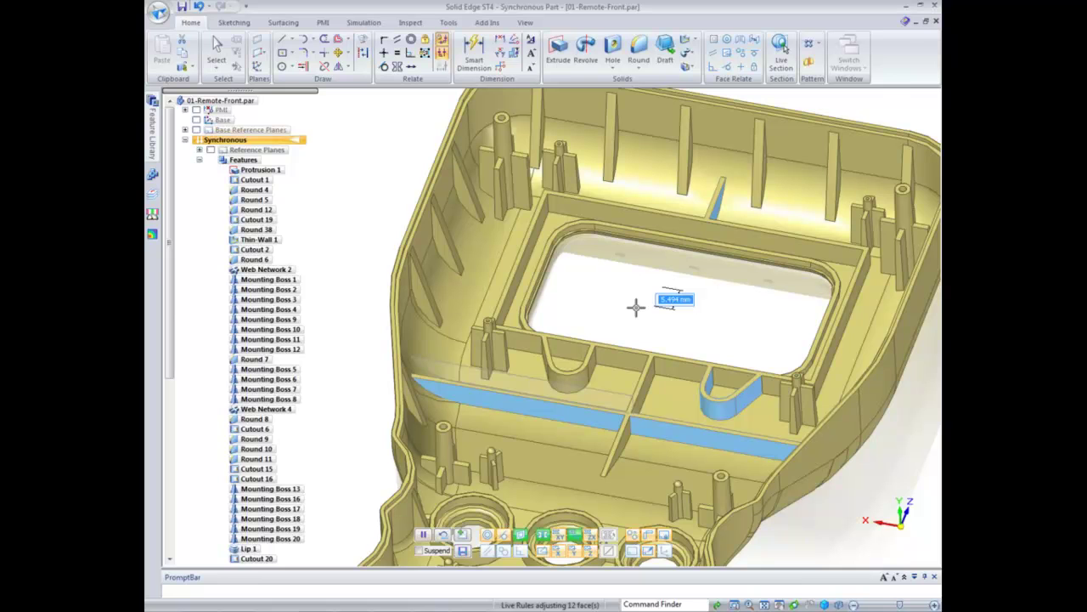
pyautogui.click(626, 316)
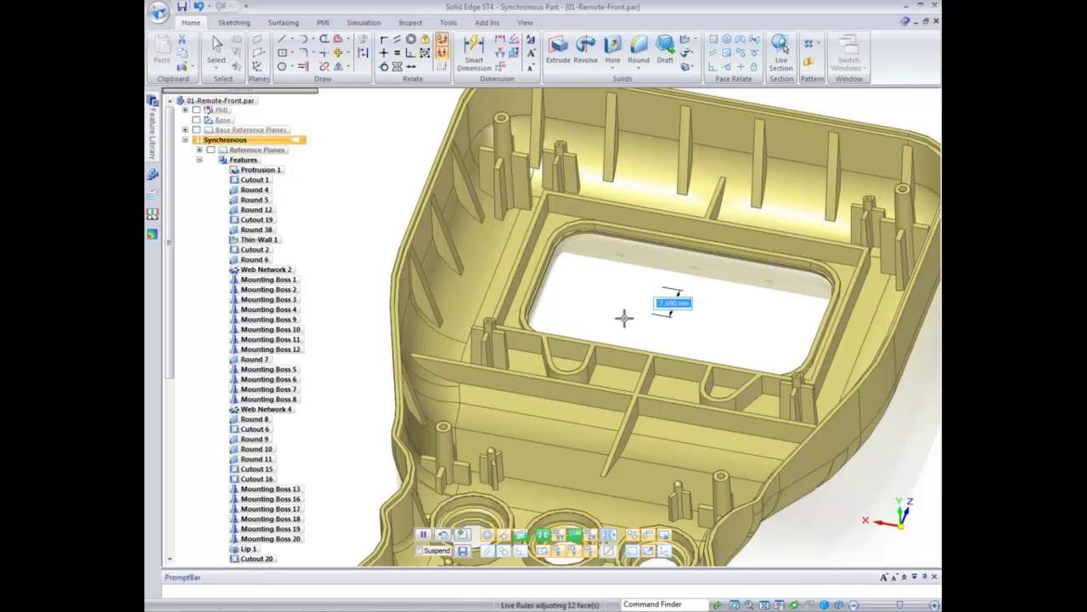
# Try moving the side face of the U-shaped web below the display opening about 3.8 mm toward the central web
pyautogui.scroll(6, 625, 331)
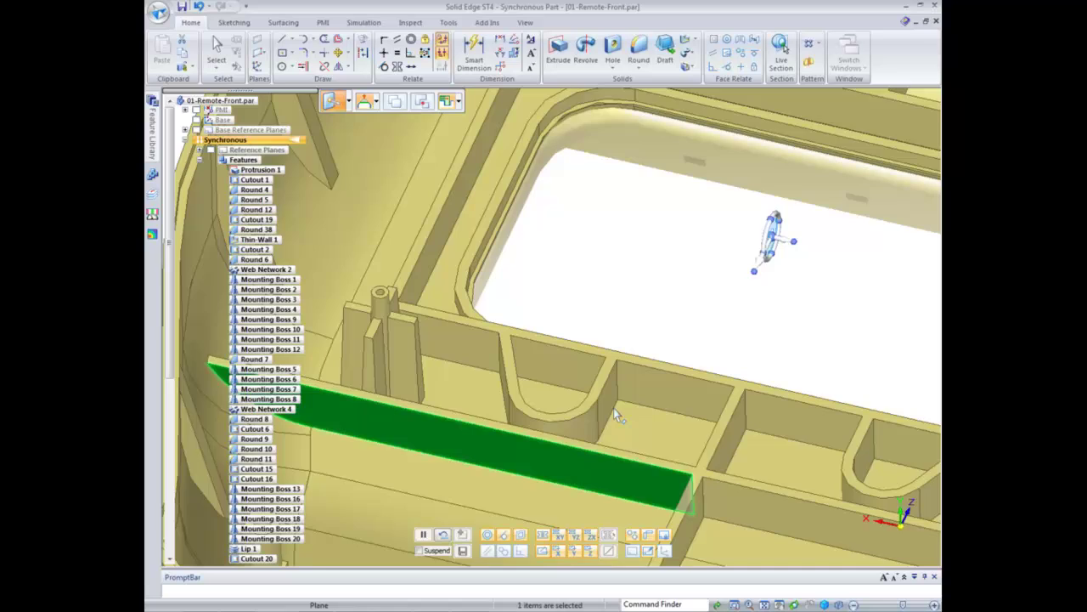
pyautogui.scroll(2, 614, 408)
pyautogui.click(714, 317)
pyautogui.click(657, 428)
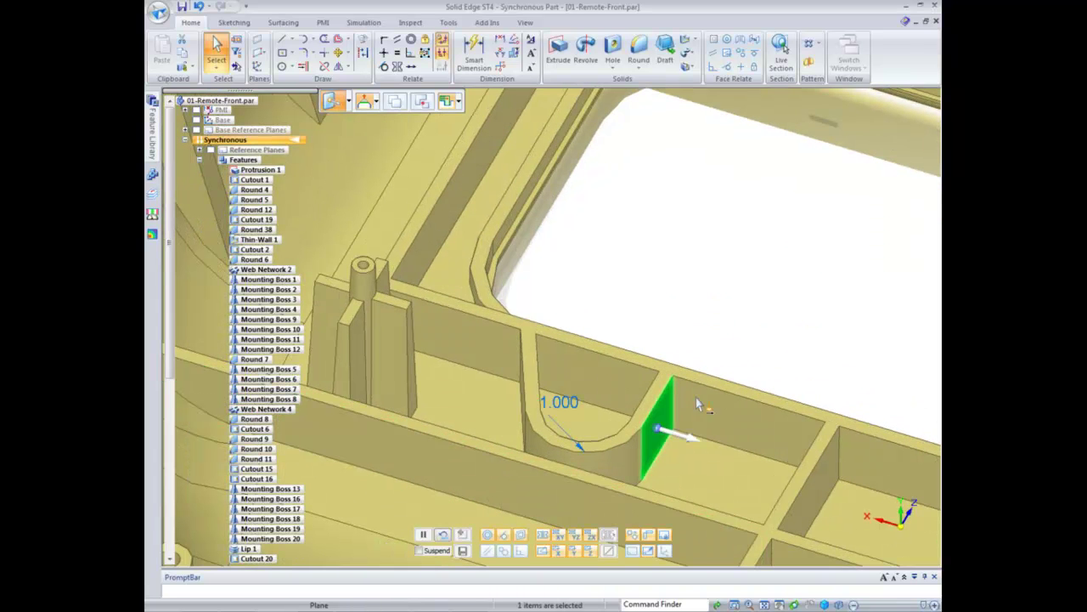
pyautogui.moveTo(659, 425); pyautogui.dragTo(705, 255)
pyautogui.click(732, 266)
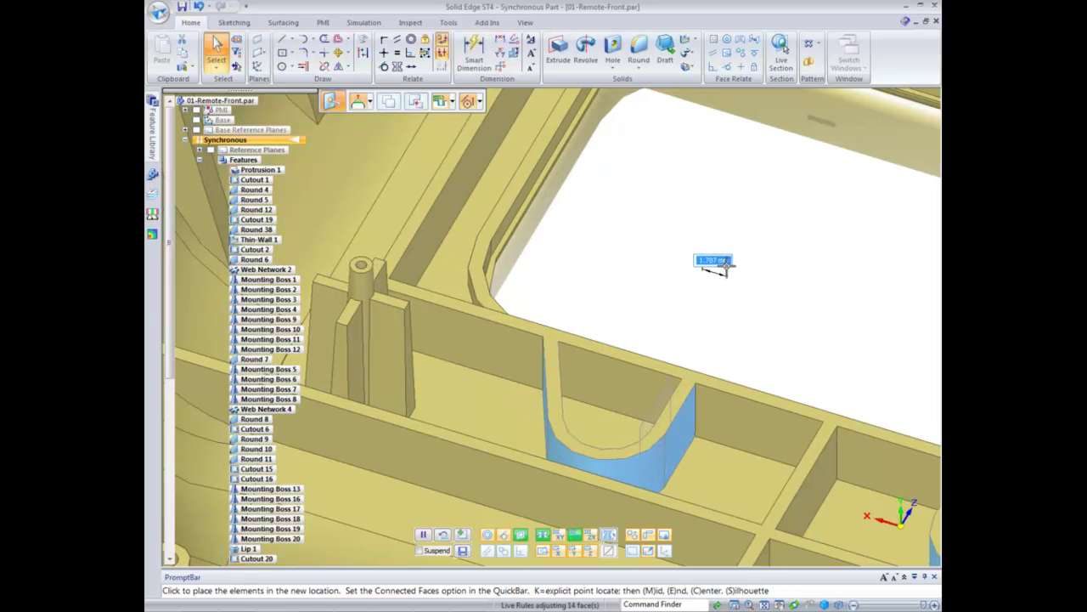
pyautogui.keyDown('shift'); pyautogui.scroll(-6, 727, 266); pyautogui.keyUp('shift')
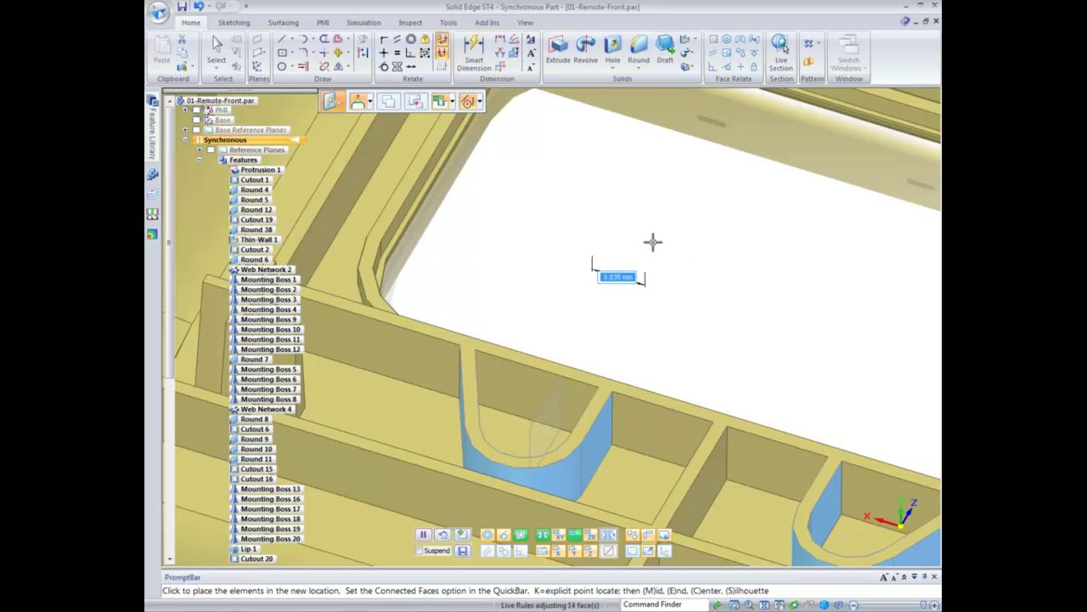
pyautogui.click(654, 245)
# Rotate the side face of the same U-shaped web about an axis placed near its rounded end, and clear the selection
pyautogui.click(550, 420)
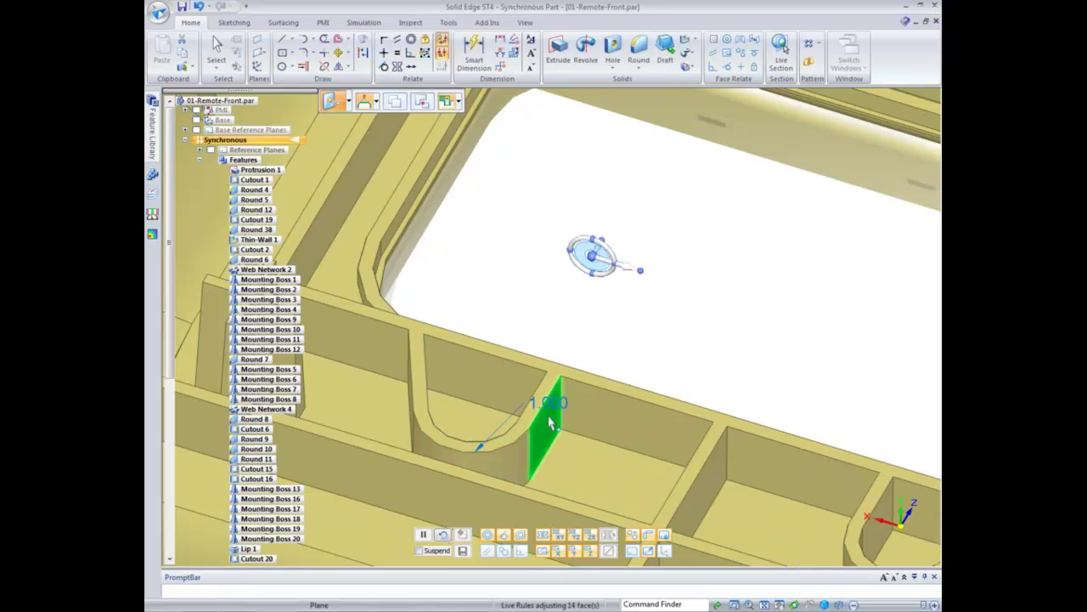
pyautogui.moveTo(592, 255); pyautogui.dragTo(469, 437)
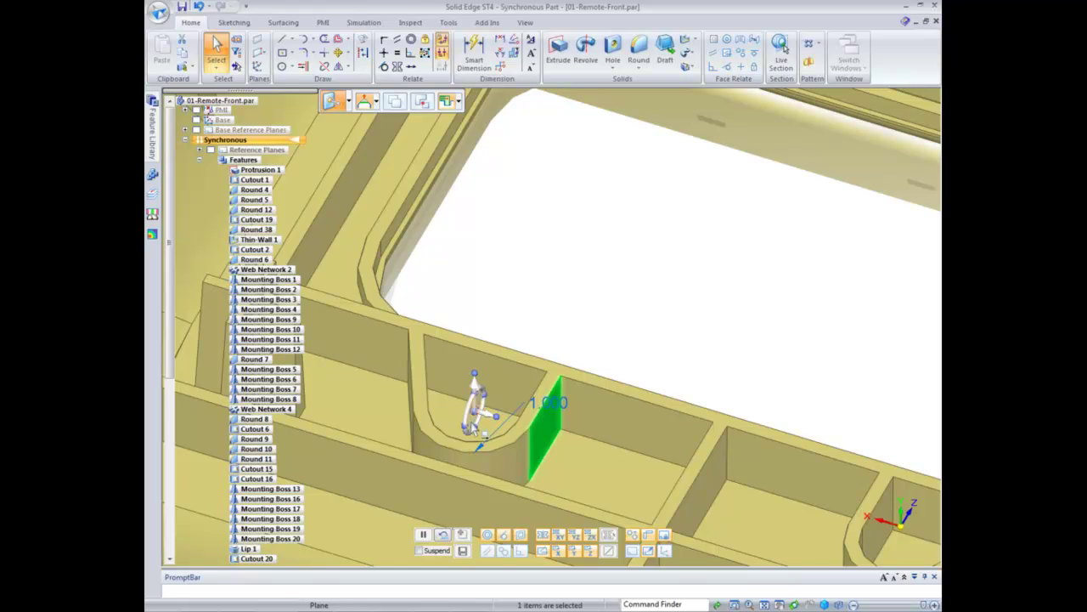
pyautogui.click(498, 407)
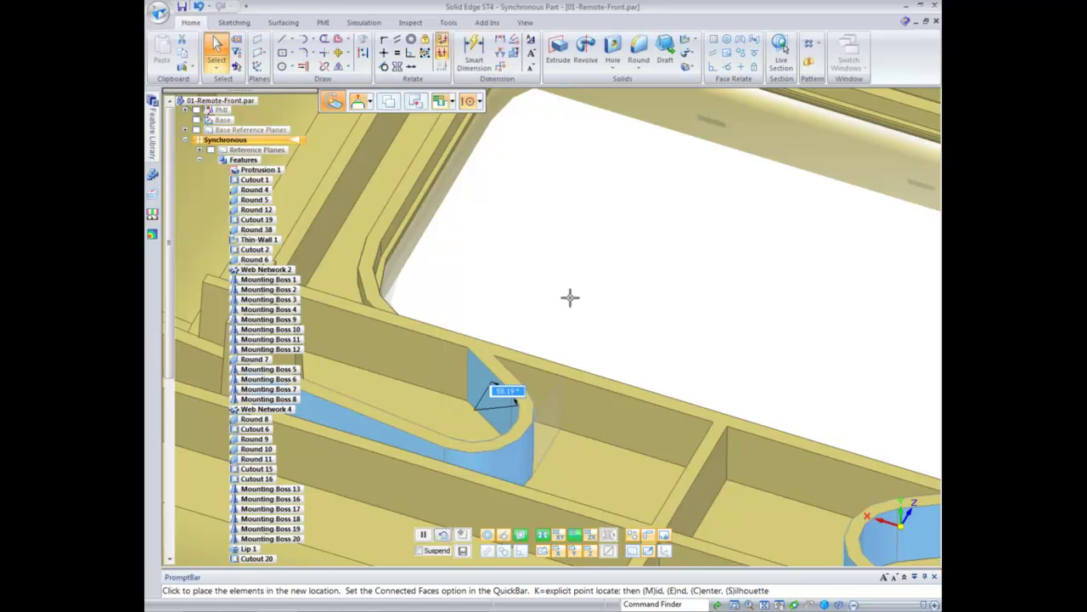
pyautogui.click(650, 310)
pyautogui.moveTo(654, 280); pyautogui.dragTo(644, 267, button='middle')
pyautogui.press('Escape')
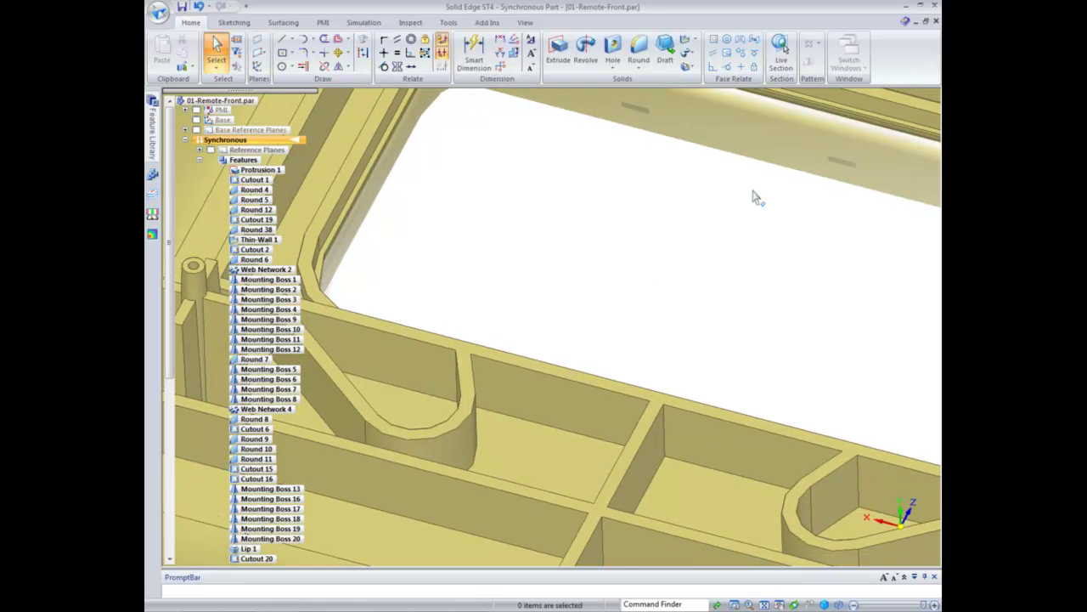
# Dimension the distance from the display frame web to the midpoint of the long transverse web's thickness at the central web
pyautogui.click(474, 51)
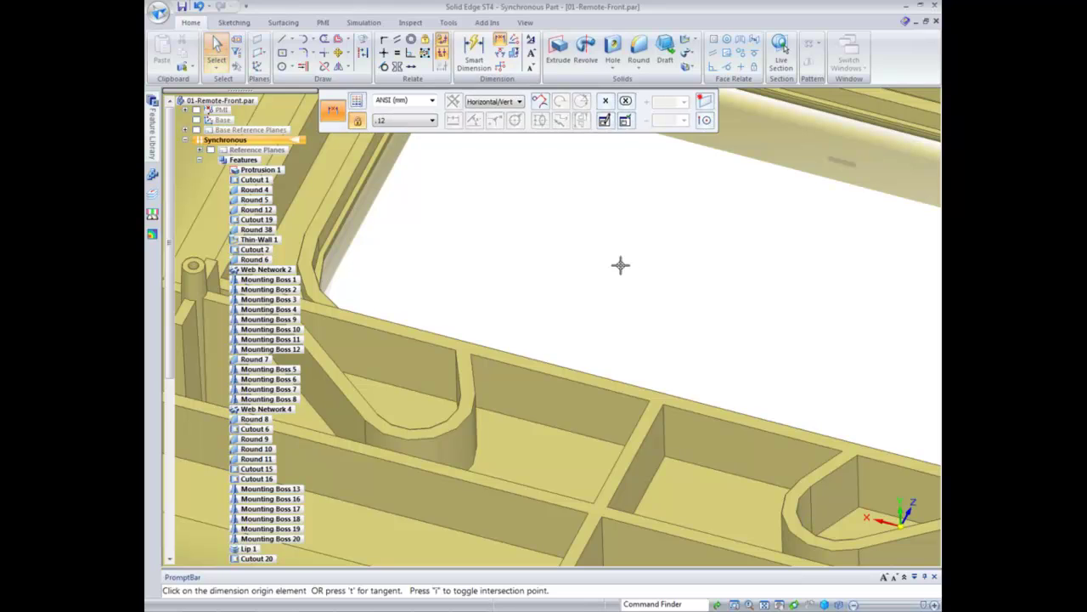
pyautogui.click(620, 393)
pyautogui.moveTo(621, 393); pyautogui.dragTo(450, 476, button='middle')
pyautogui.click(705, 120)
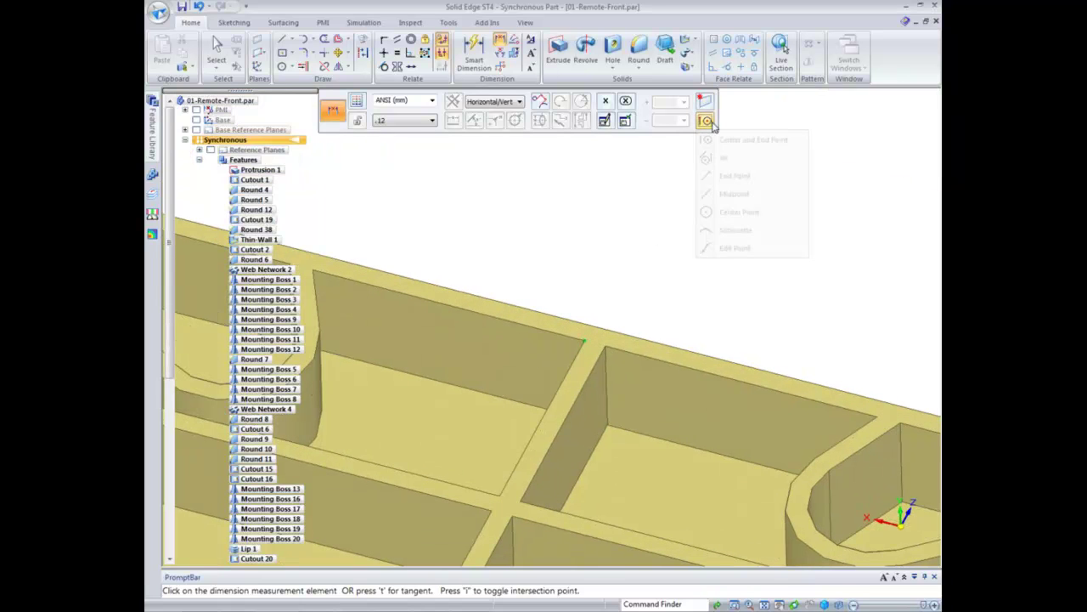
pyautogui.click(738, 199)
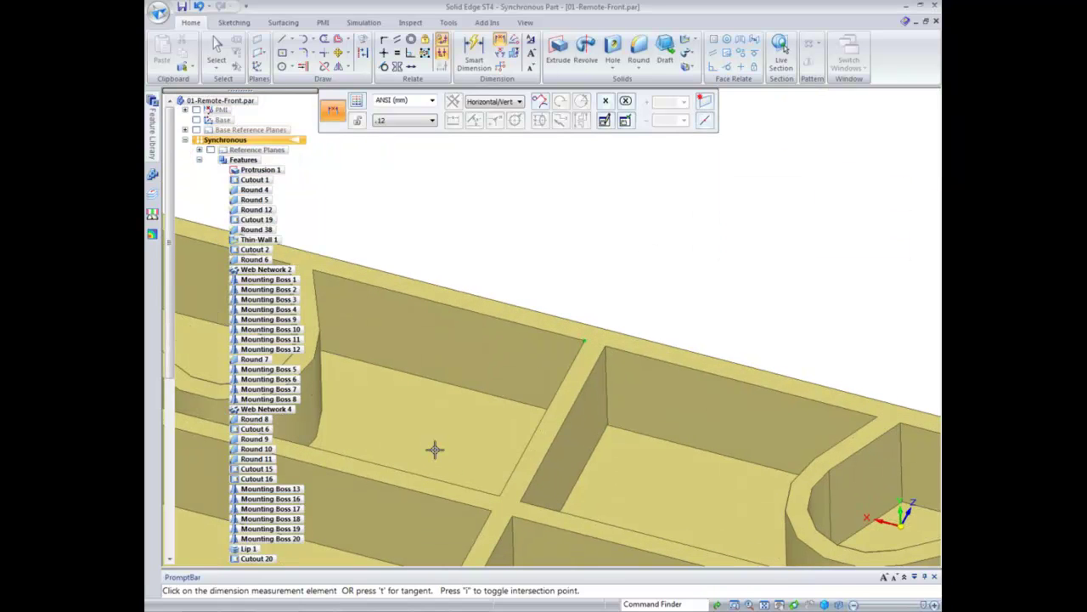
pyautogui.scroll(4, 435, 448)
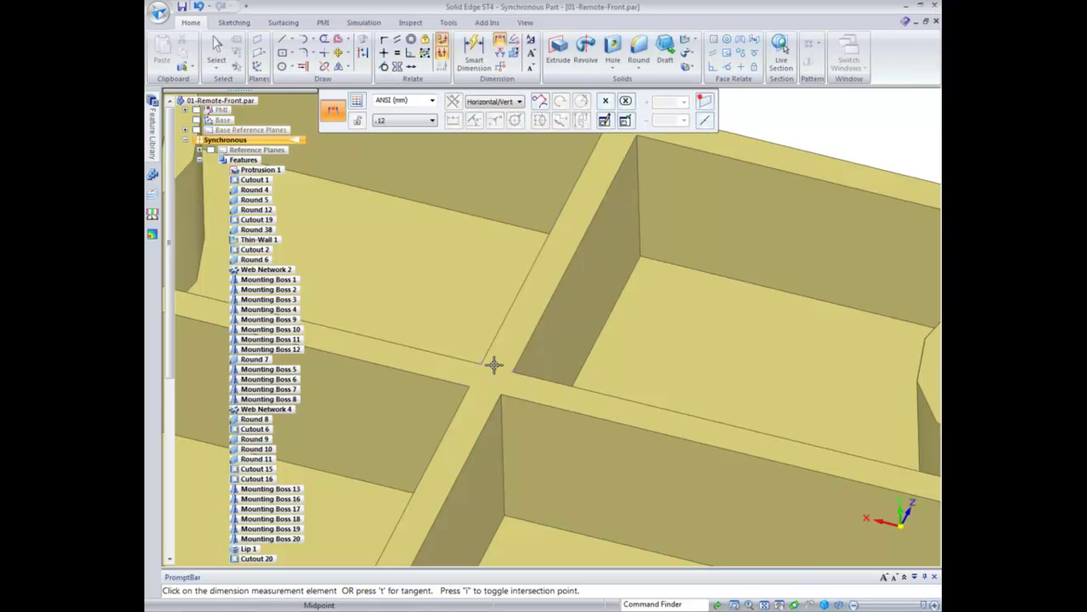
pyautogui.click(474, 372)
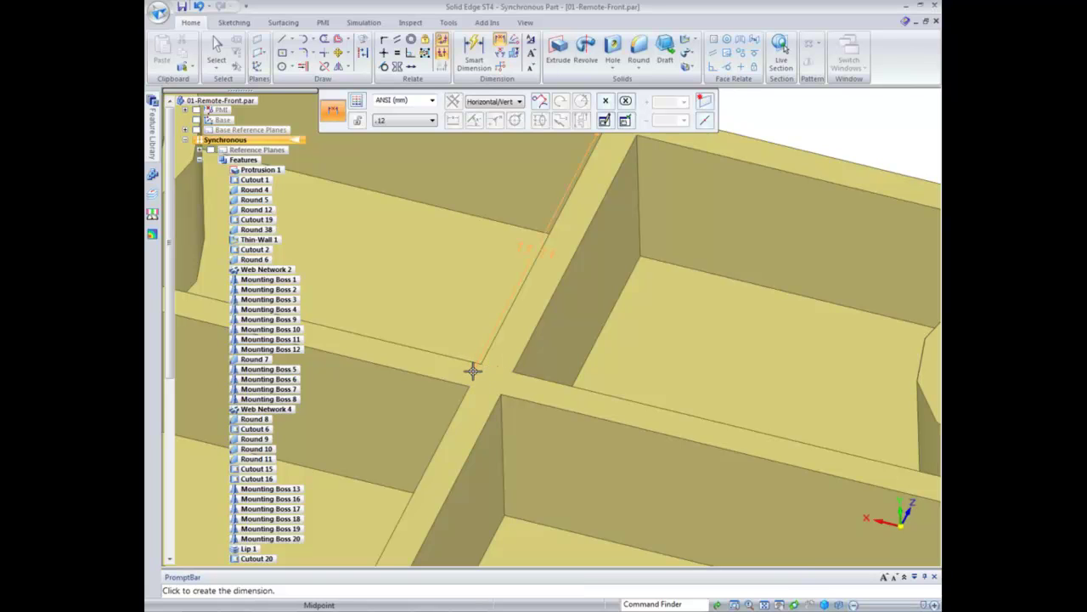
pyautogui.click(417, 274)
# Set the distance between the display frame web and the transverse web to 15 mm and leave the dimension command
pyautogui.moveTo(431, 259); pyautogui.dragTo(666, 120, button='middle')
pyautogui.write('15')
pyautogui.press('Return')
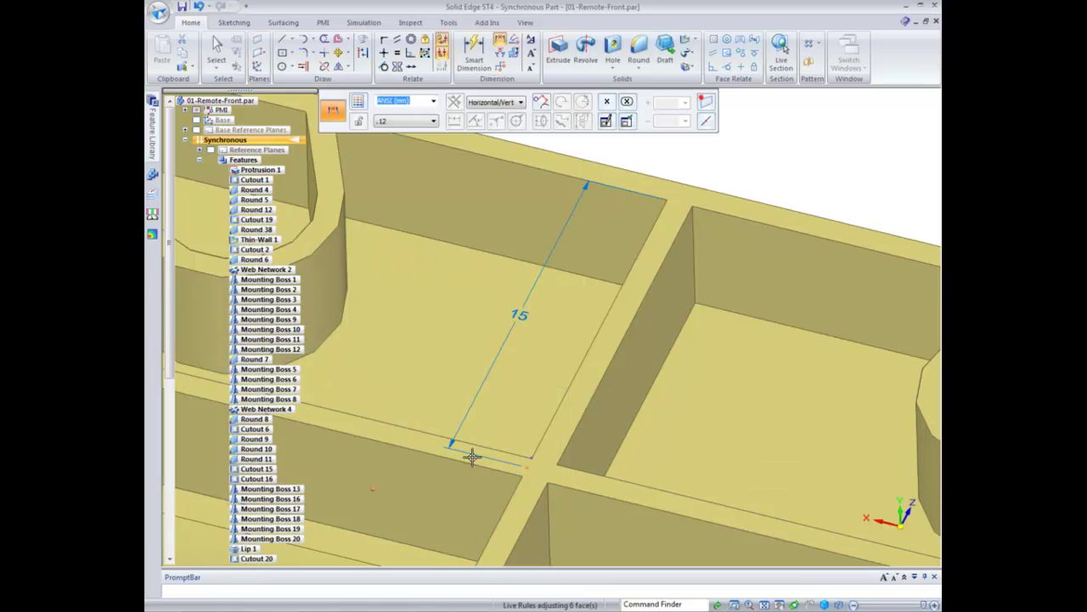
pyautogui.click(213, 47)
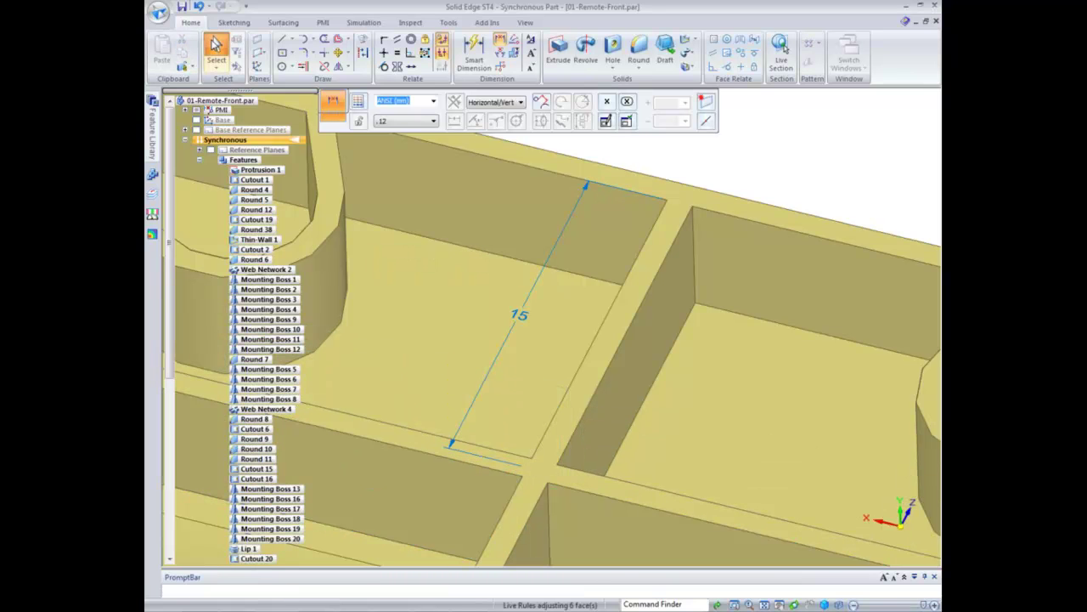
# Dimension the length of the display frame between its end webs, using intersection points at its corners, and leave the command
pyautogui.moveTo(607, 138); pyautogui.dragTo(708, 164, button='middle')
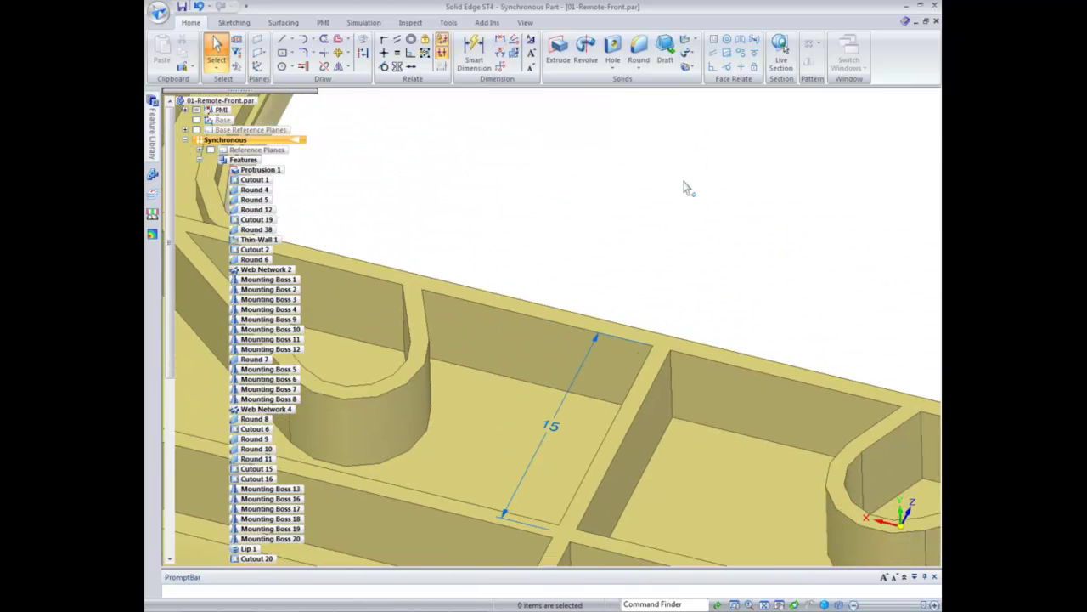
pyautogui.click(500, 40)
pyautogui.moveTo(486, 179); pyautogui.dragTo(554, 323, button='middle')
pyautogui.scroll(2, 554, 323)
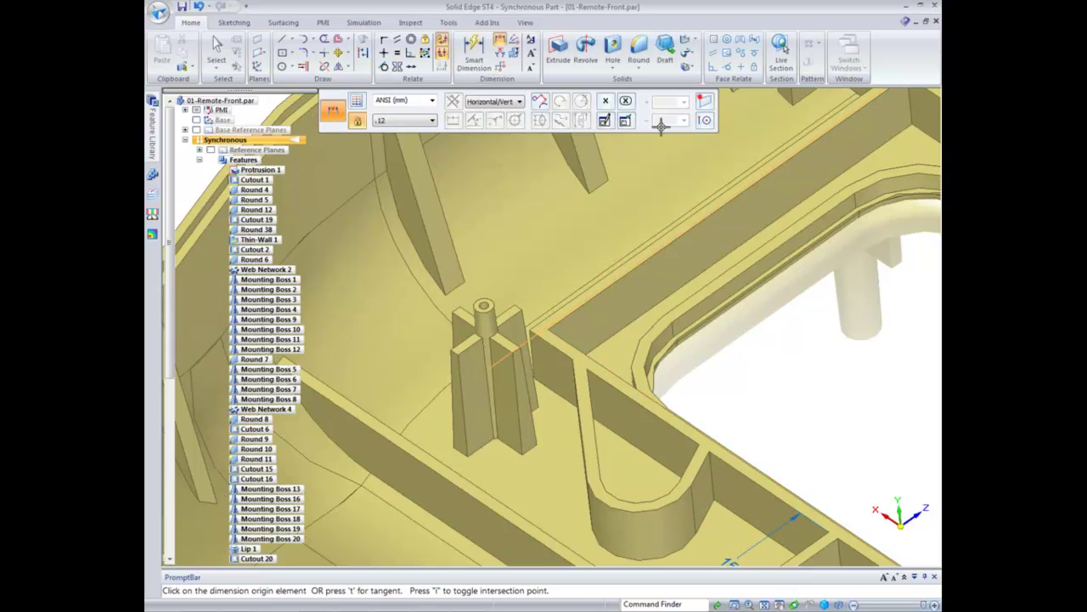
pyautogui.click(706, 120)
pyautogui.click(717, 196)
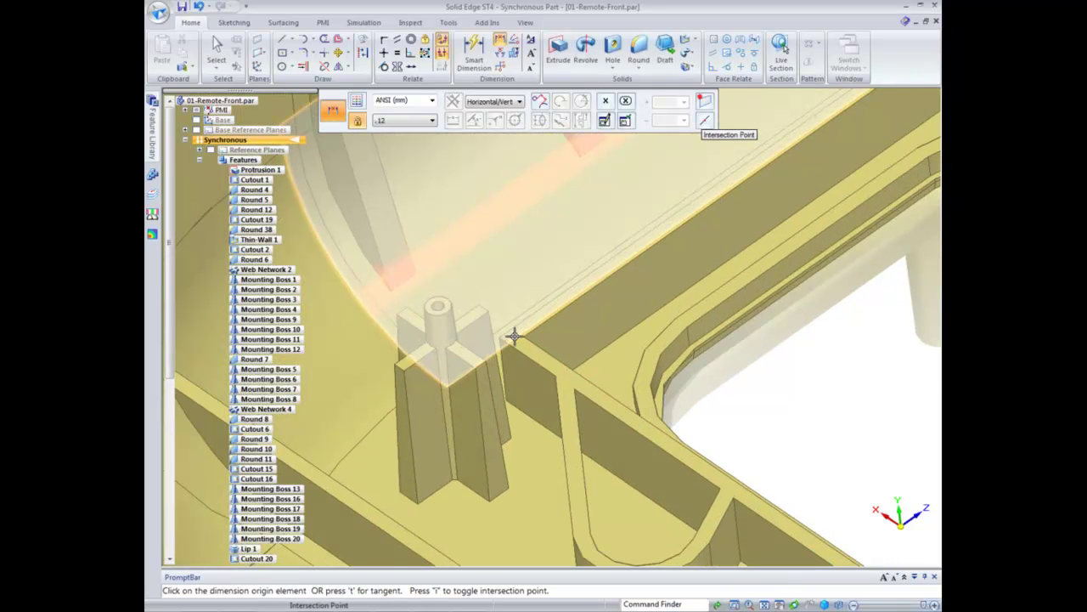
pyautogui.click(511, 340)
pyautogui.moveTo(696, 298); pyautogui.dragTo(771, 493, button='middle')
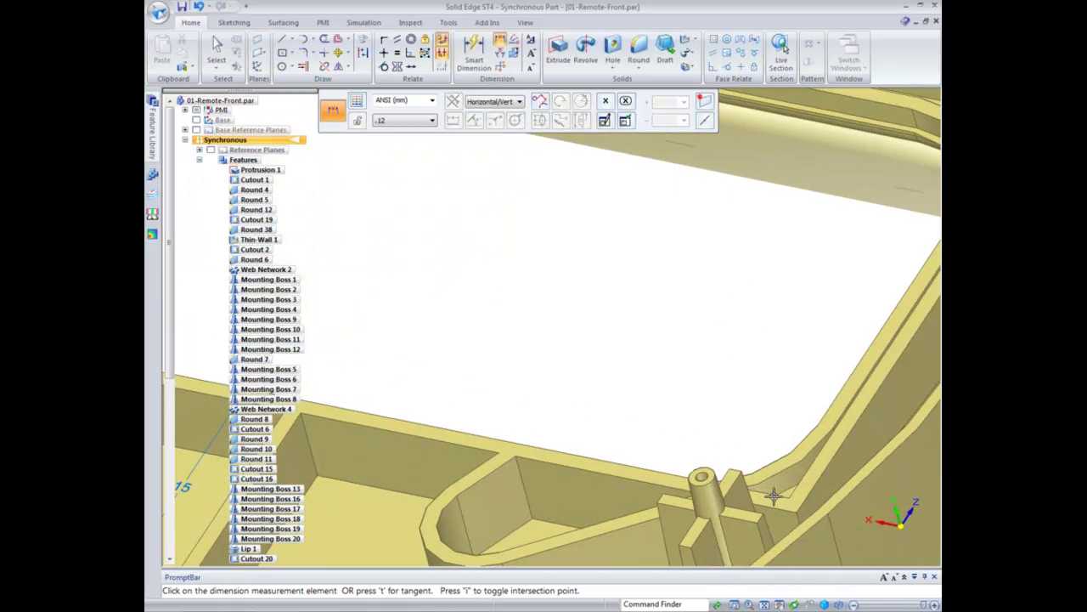
pyautogui.click(787, 495)
pyautogui.click(676, 279)
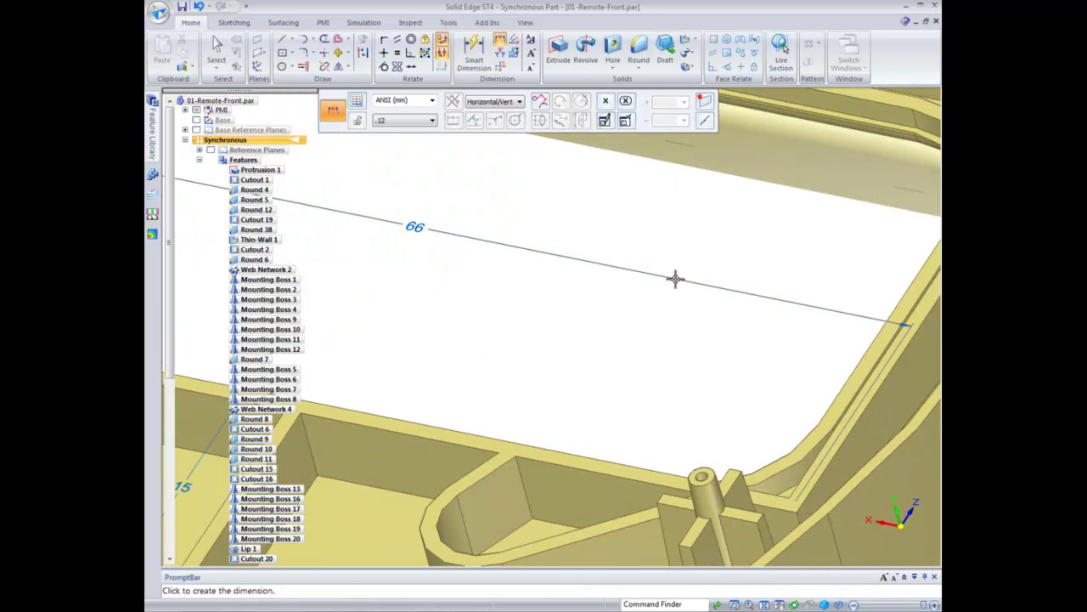
pyautogui.moveTo(636, 230); pyautogui.dragTo(537, 251, button='middle')
pyautogui.press('Escape')
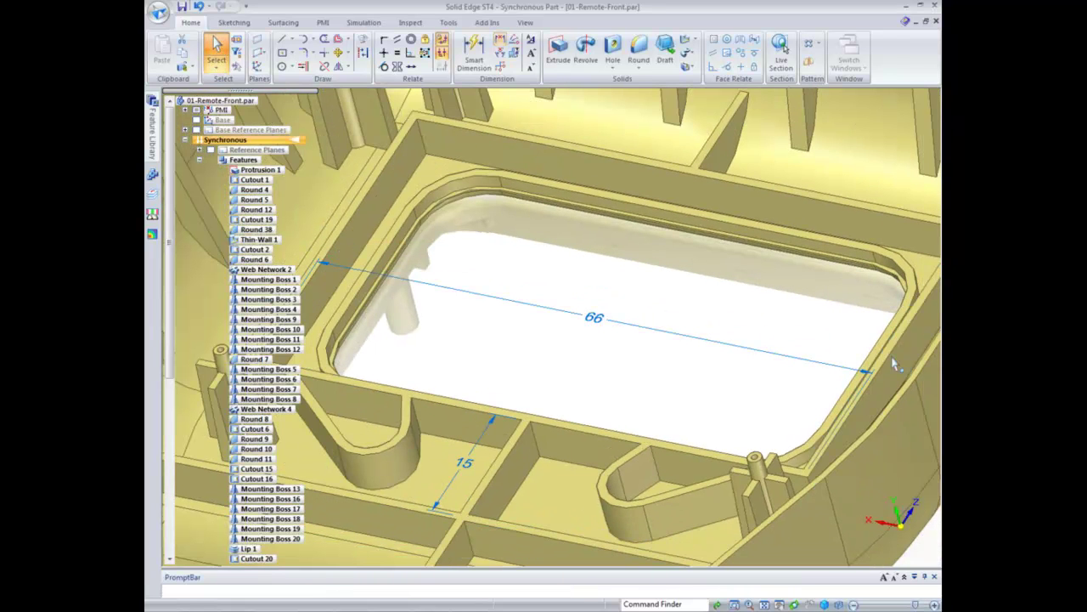
# Dimension and lock the distance from the outer wall's corner intersection point to the top of the nearest rib along the side wall
pyautogui.scroll(-2, 678, 298)
pyautogui.moveTo(678, 297); pyautogui.dragTo(659, 255, button='middle')
pyautogui.moveTo(813, 134); pyautogui.dragTo(534, 72, button='middle')
pyautogui.click(474, 53)
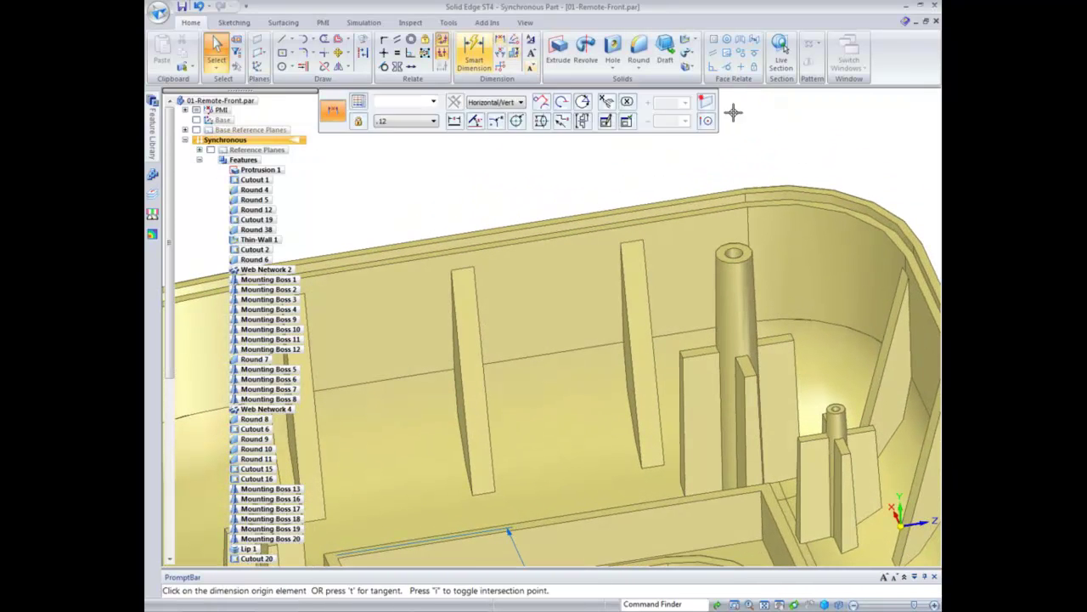
pyautogui.click(924, 246)
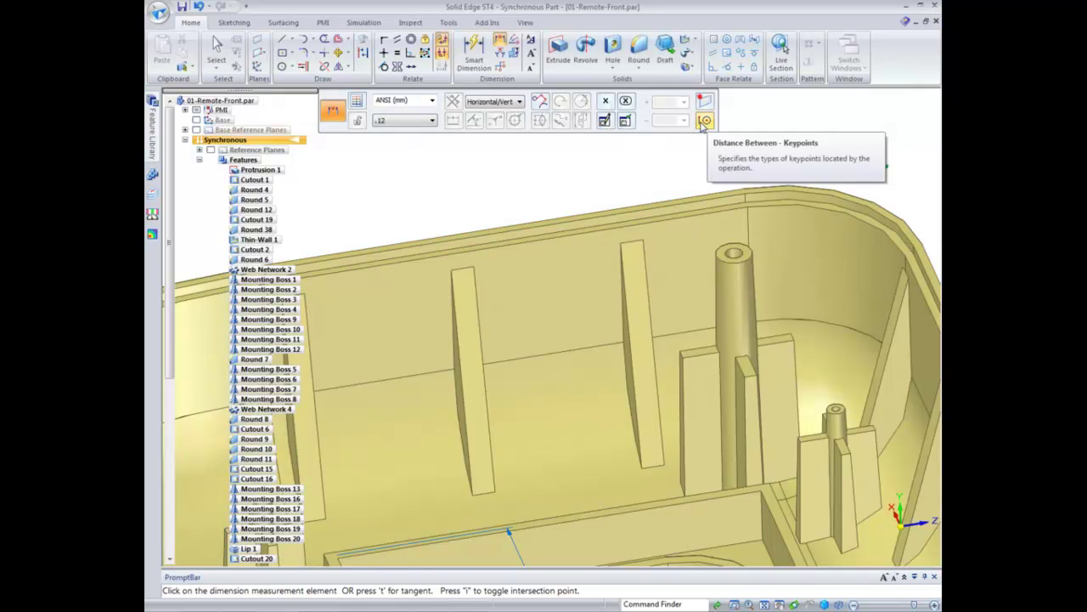
pyautogui.click(707, 121)
pyautogui.click(731, 194)
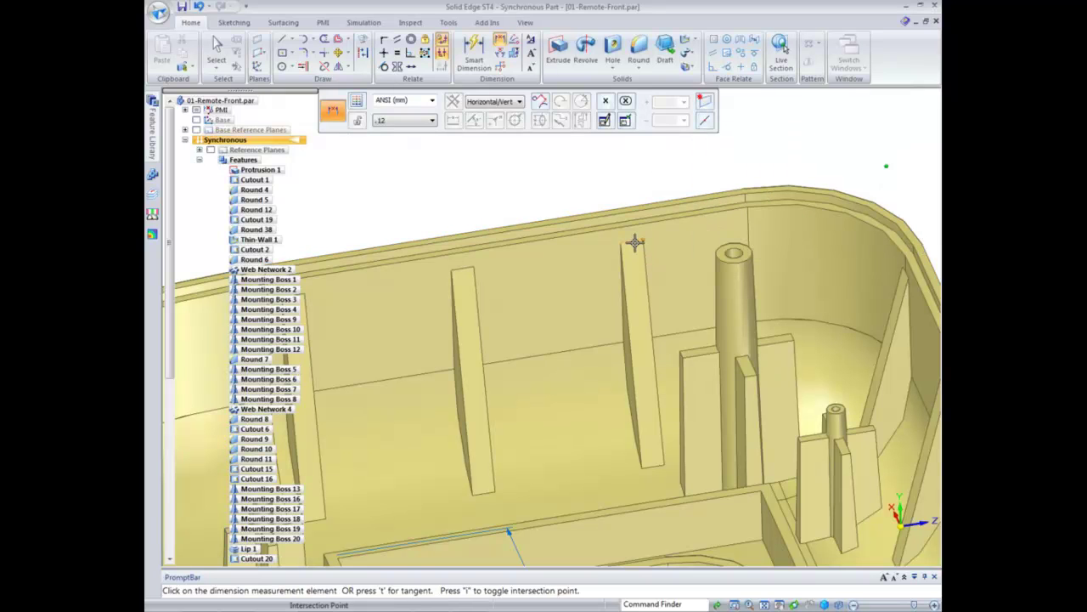
pyautogui.click(637, 237)
pyautogui.click(629, 157)
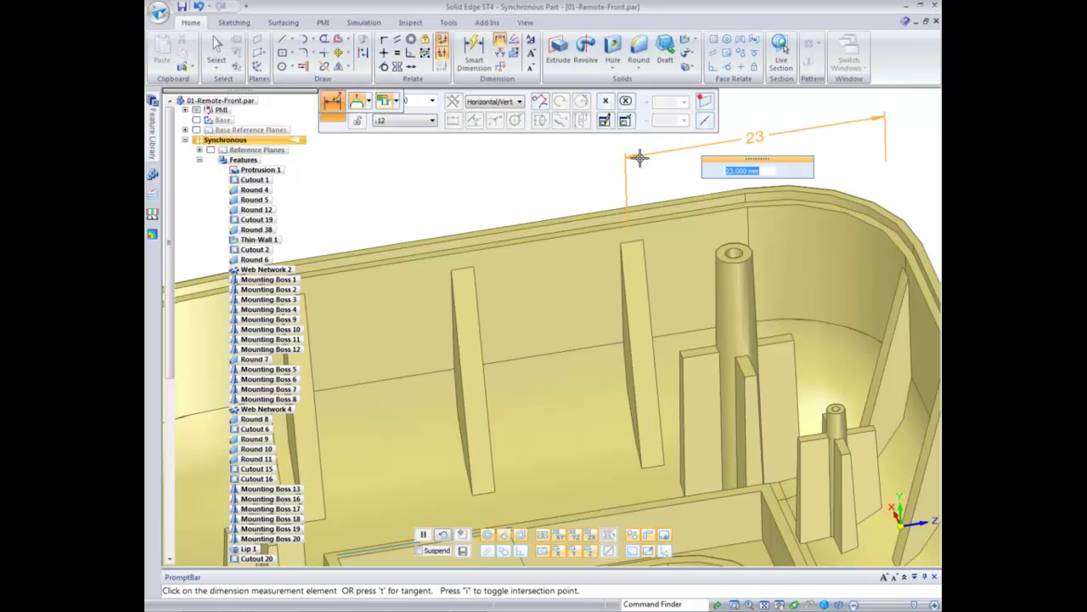
# Dimension the spacing from the first rib to the second and from the second to the third, and lock both distances
pyautogui.click(466, 265)
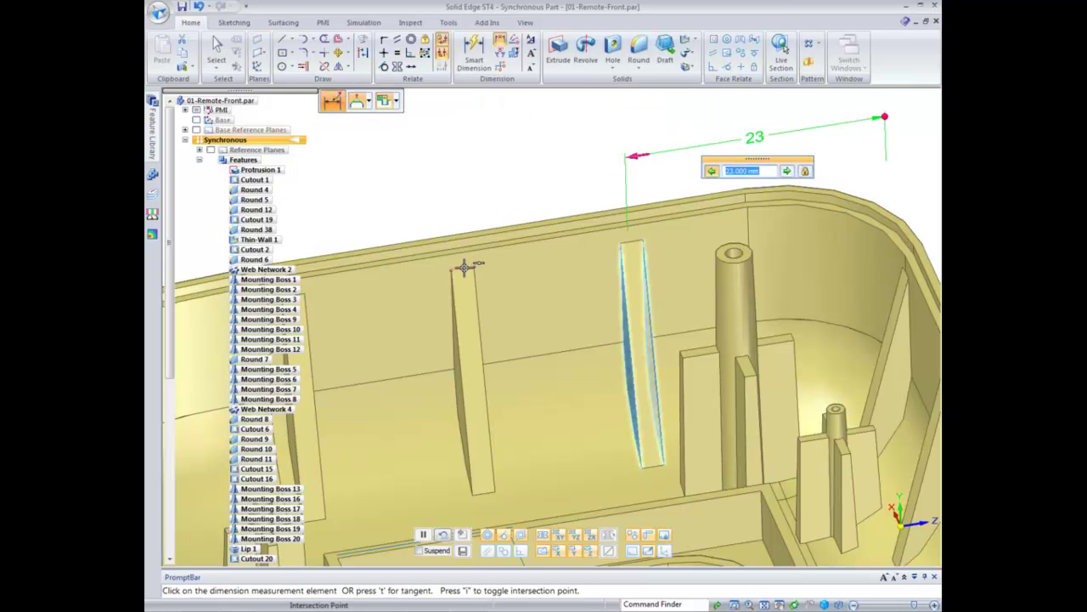
pyautogui.click(466, 200)
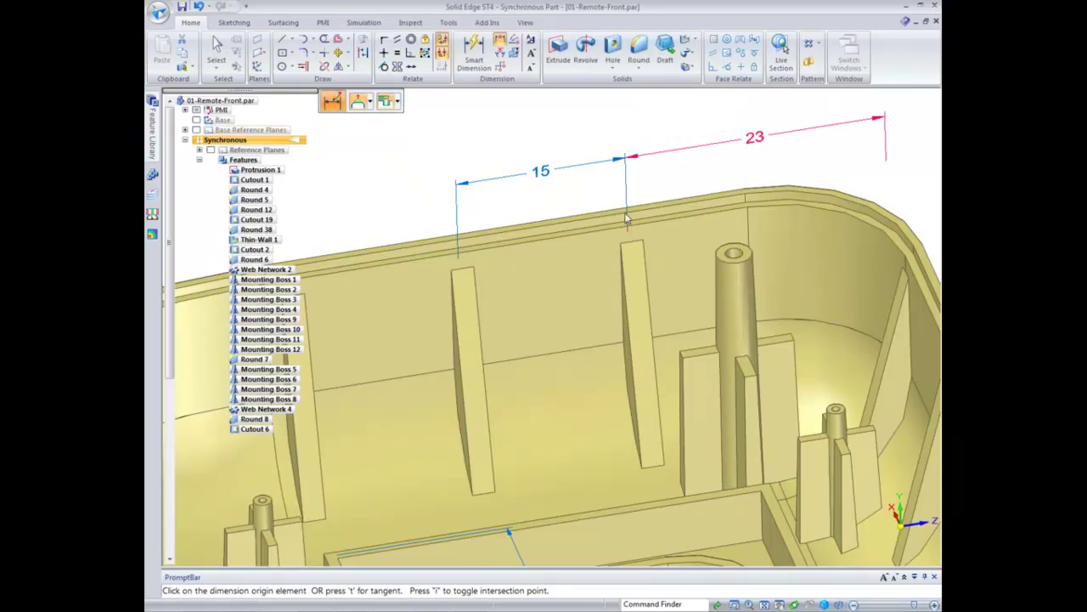
pyautogui.click(589, 205)
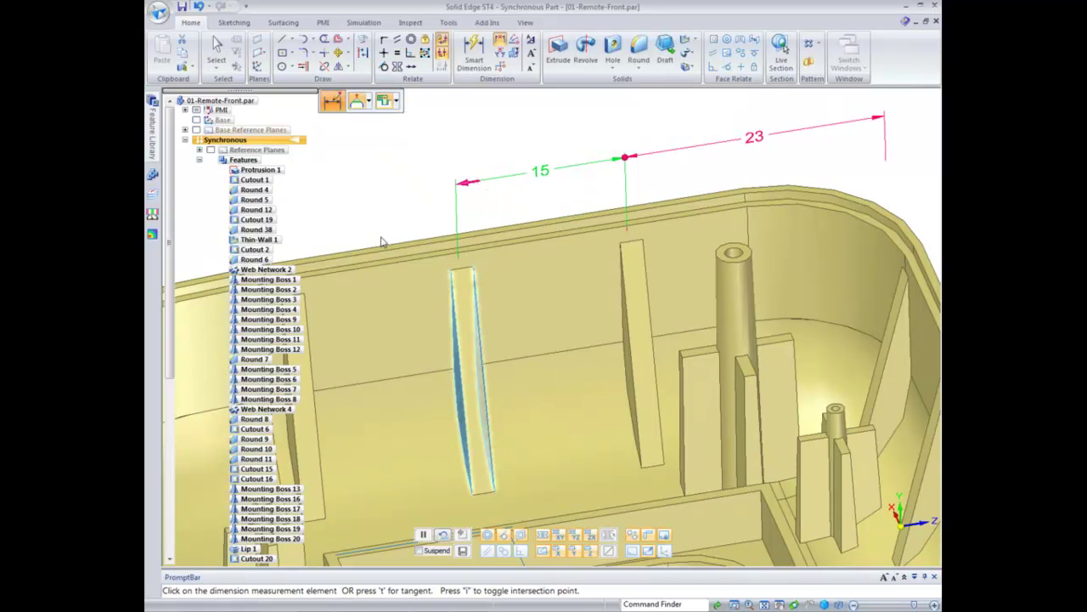
pyautogui.click(348, 287)
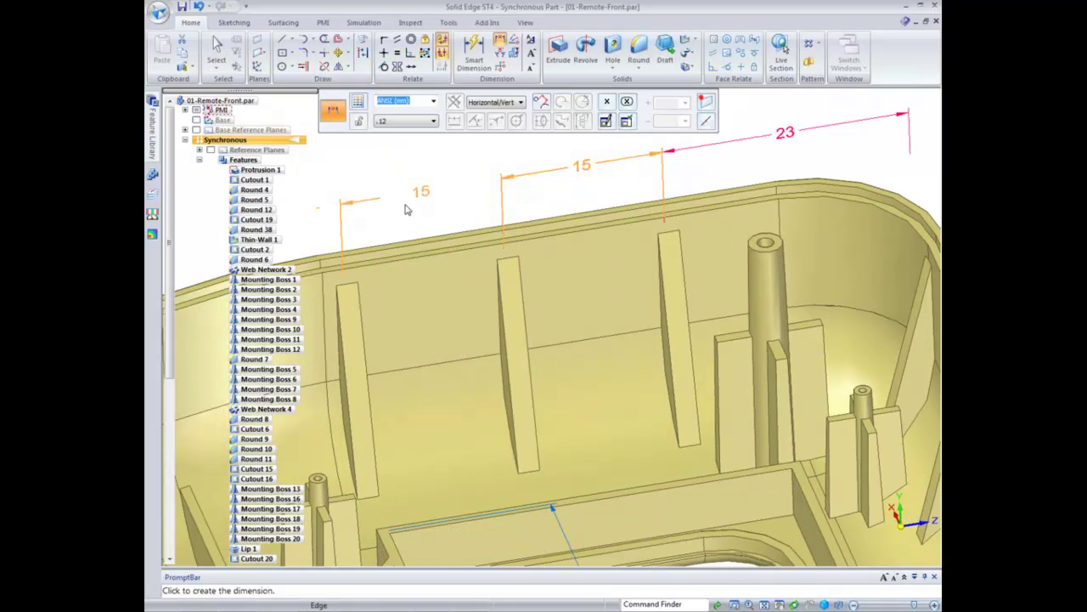
pyautogui.click(407, 208)
pyautogui.click(469, 224)
pyautogui.press('Escape')
# Set the distance from the corner intersection point to the nearest rib to 20.7 mm and clear the selection
pyautogui.click(780, 136)
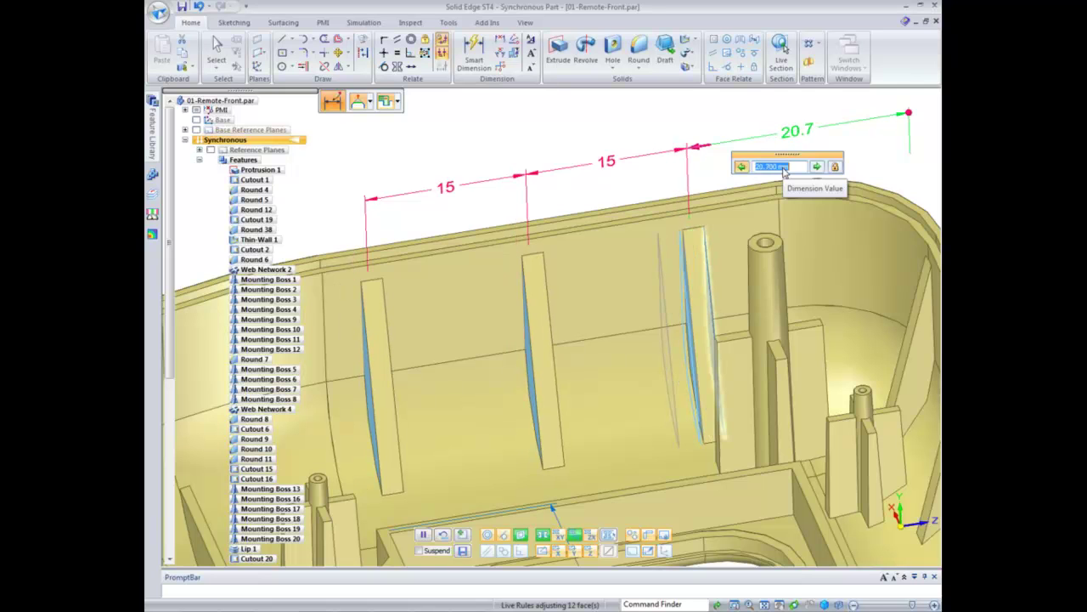
pyautogui.press('Escape')
pyautogui.click(617, 132)
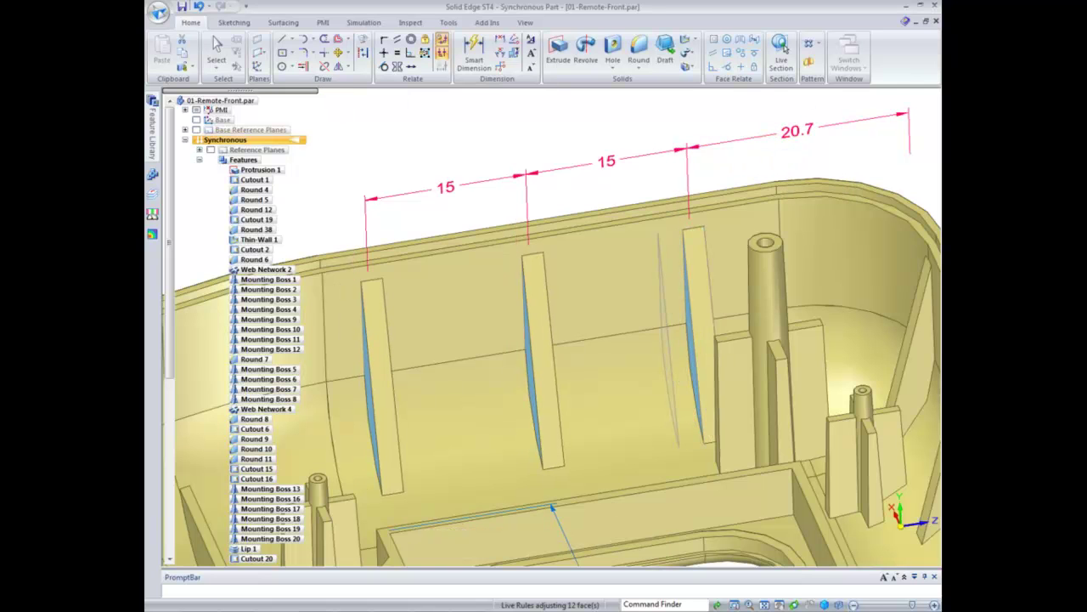
# Set the thickness of the side-wall ribs to 1.5 mm for all similar faces of the parent rib feature, and clear the selection
pyautogui.moveTo(619, 133); pyautogui.dragTo(215, 46, button='middle')
pyautogui.scroll(5, 632, 161)
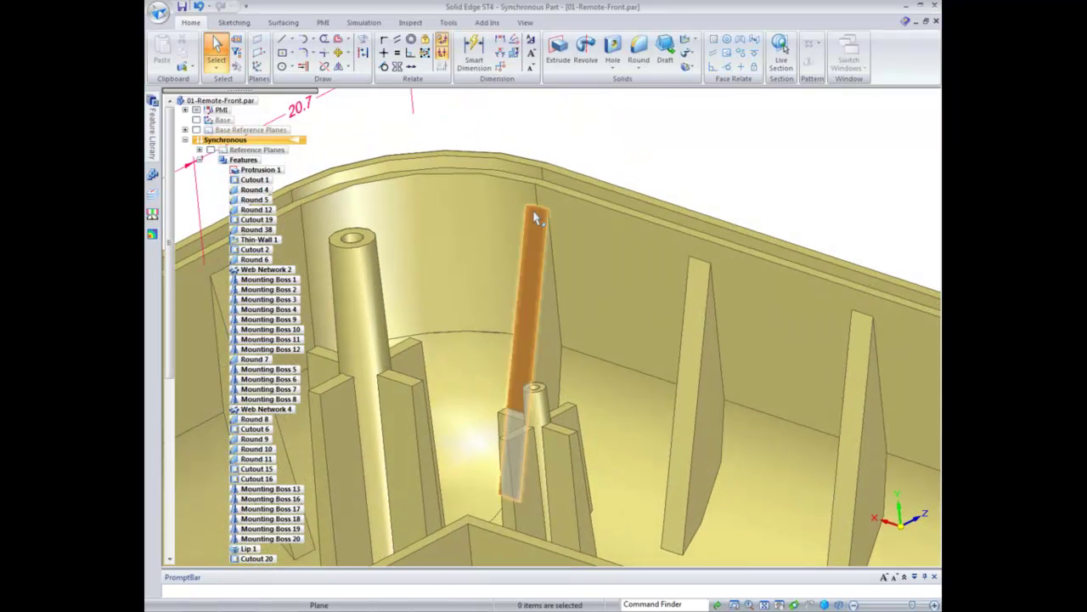
pyautogui.click(525, 289)
pyautogui.click(521, 260)
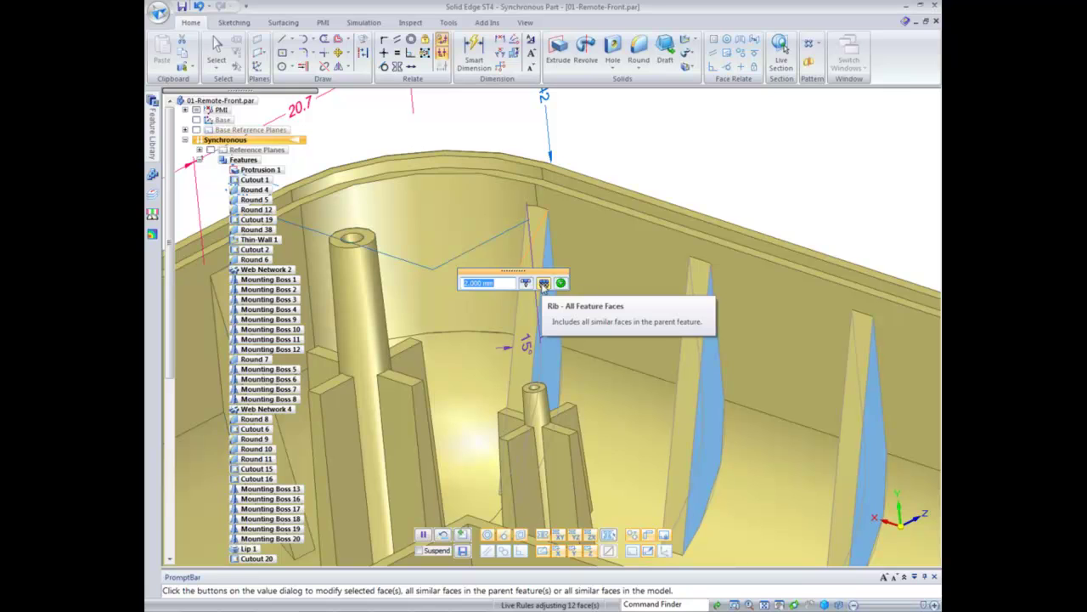
pyautogui.click(544, 284)
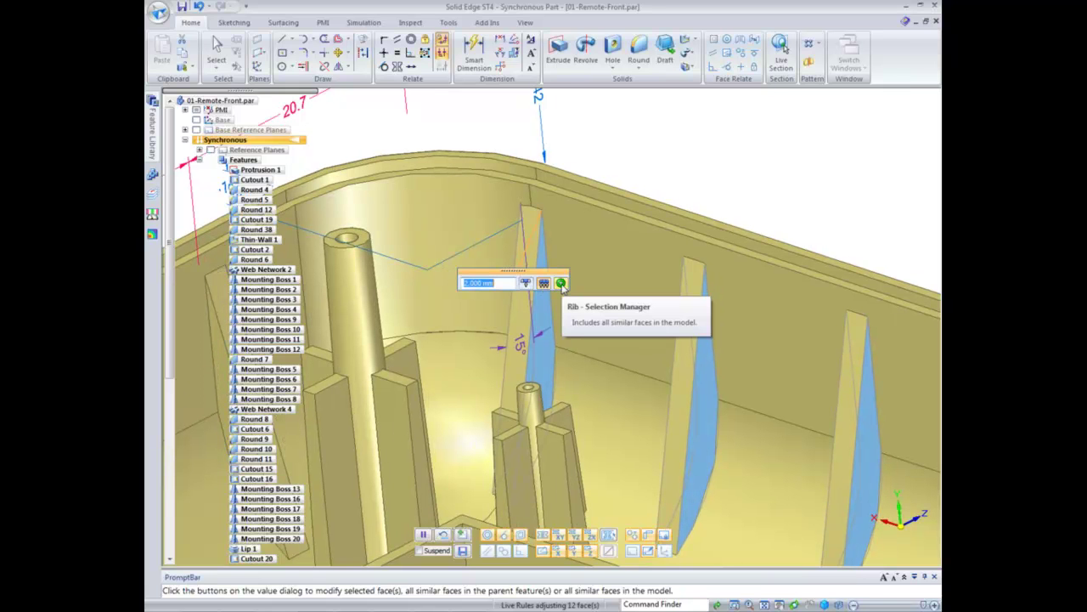
pyautogui.moveTo(683, 146); pyautogui.dragTo(499, 296, button='middle')
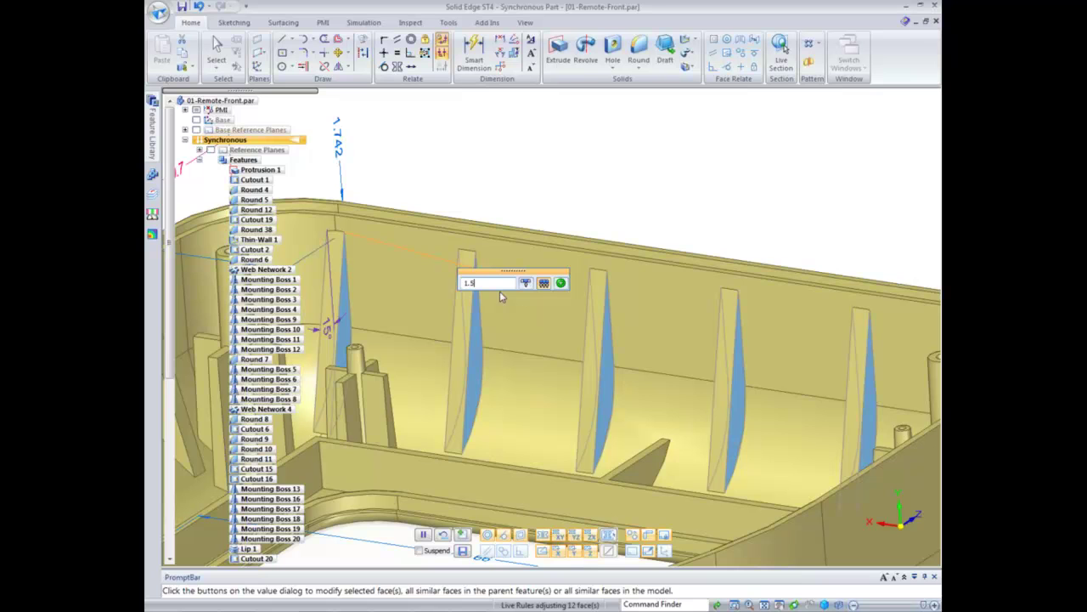
pyautogui.press('Return')
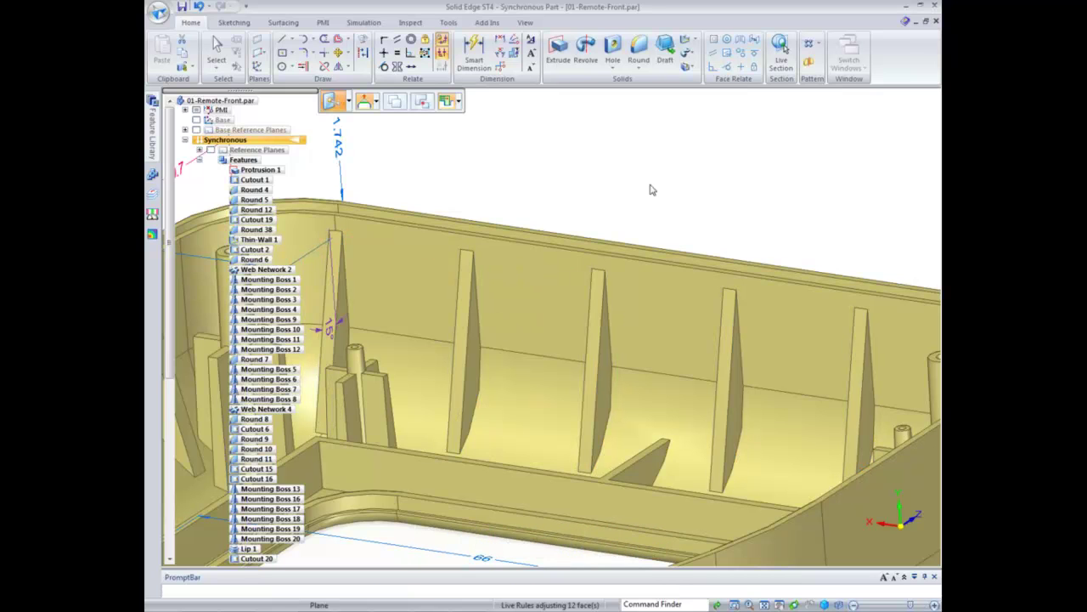
pyautogui.click(569, 139)
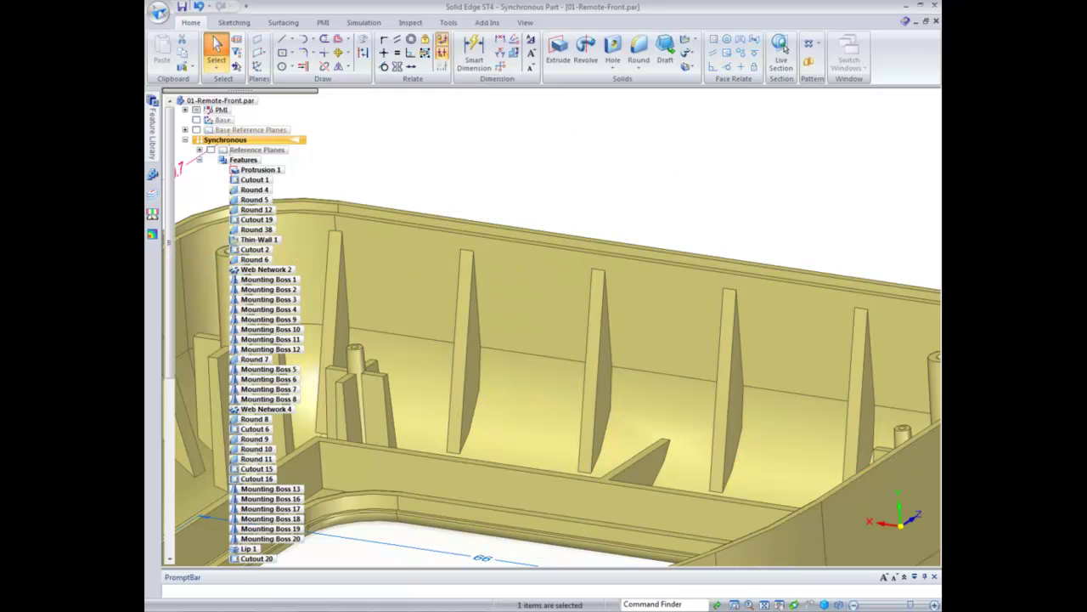
# Close the 01-Remote-Front part
pyautogui.click(936, 23)
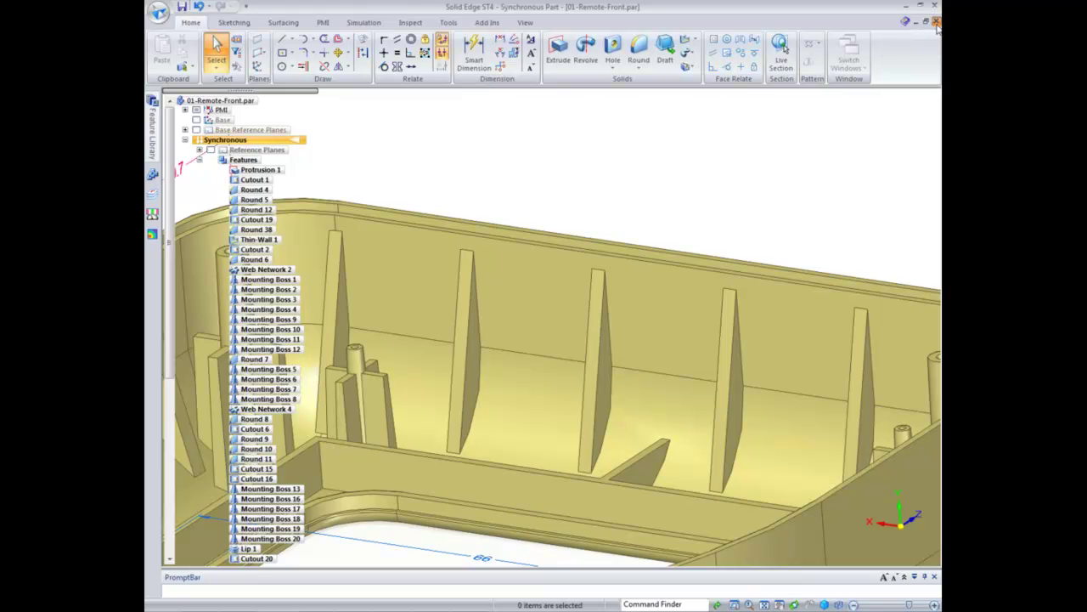
pyautogui.click(556, 360)
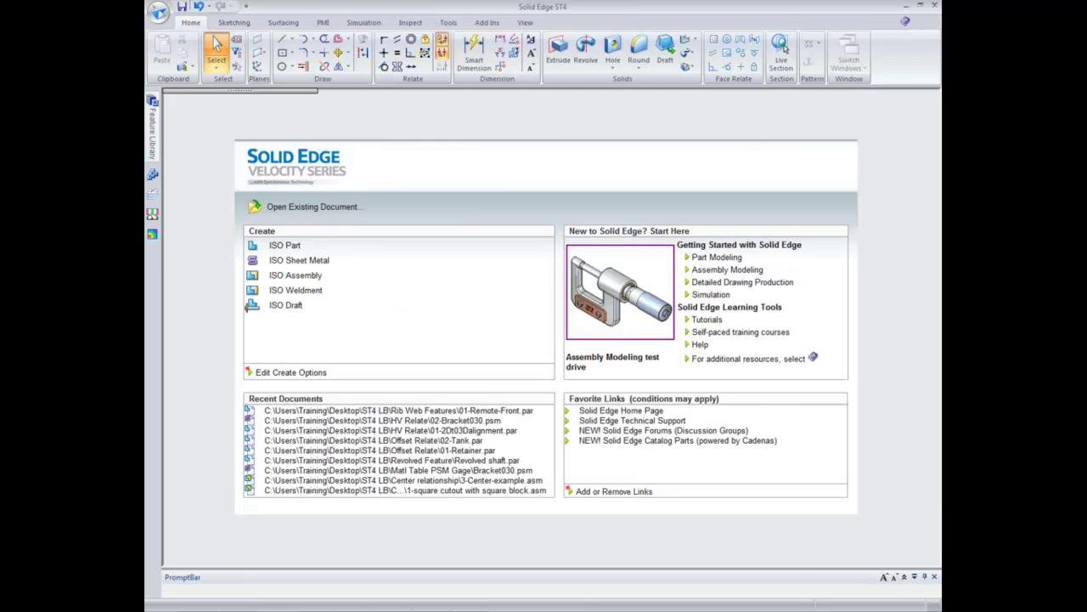
pyautogui.hotkey('alt', 'Tab')
pyautogui.click(809, 604)
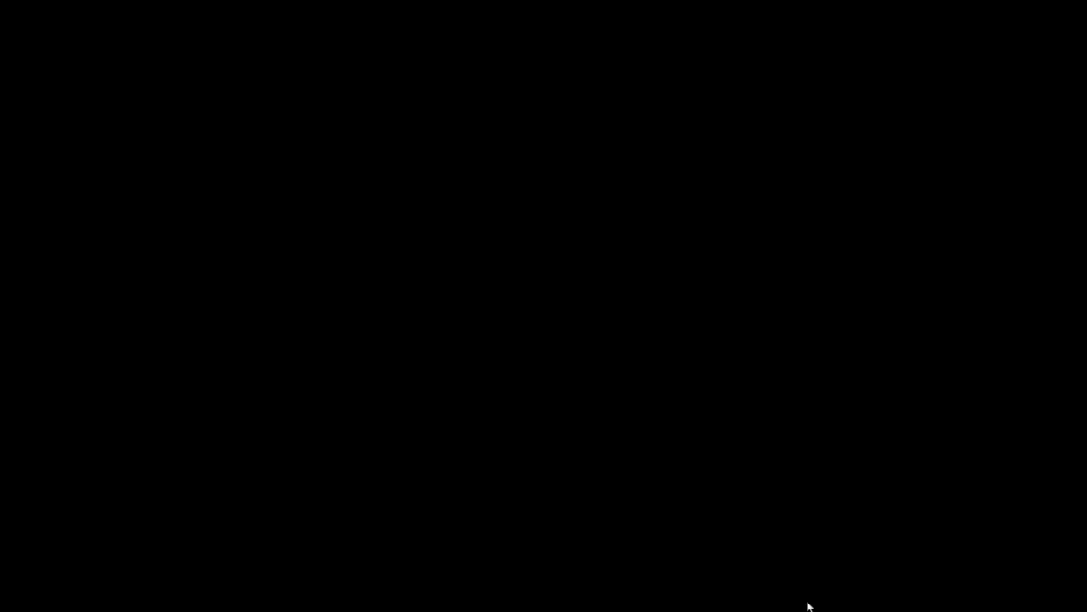
pyautogui.click(520, 451)
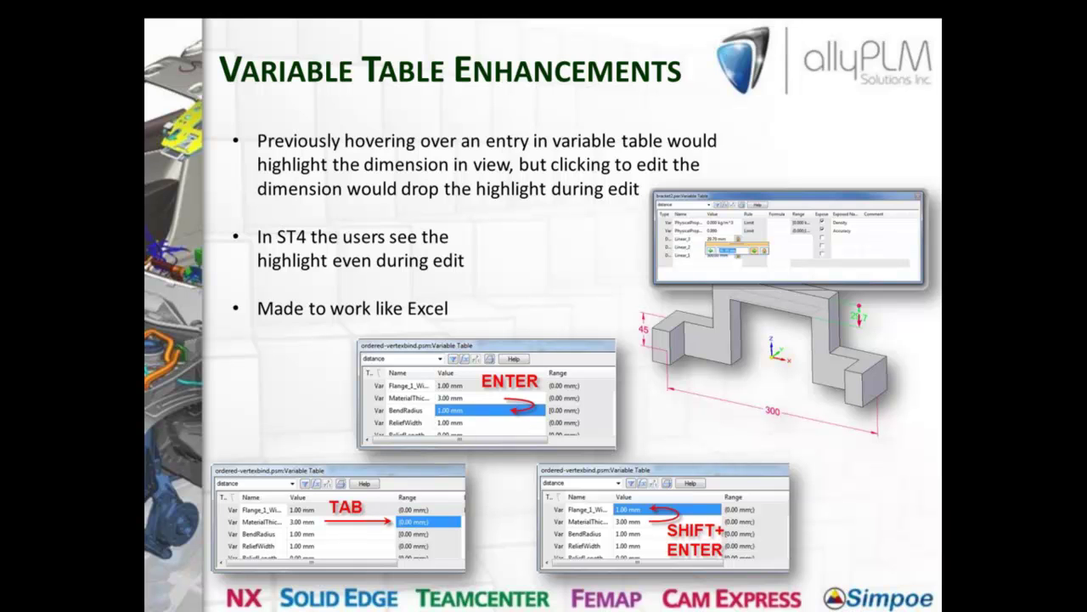
pyautogui.press('Right')
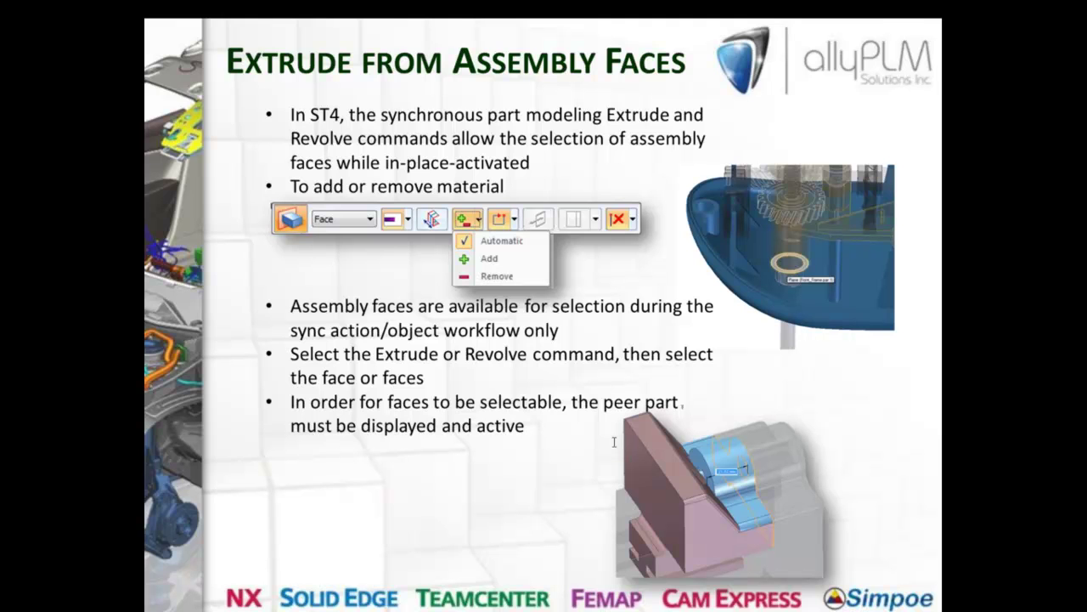
pyautogui.press('Escape')
# Switch back to Solid Edge and open the Front_Frame part from the Variable Table enhancements folder
pyautogui.hotkey('alt', 'Tab')
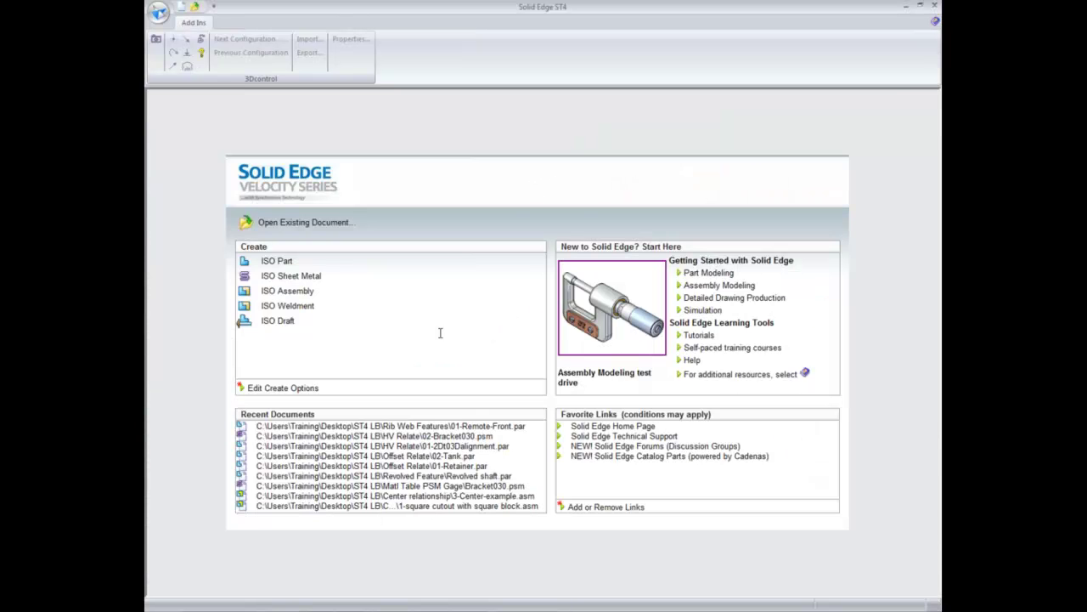
pyautogui.click(328, 224)
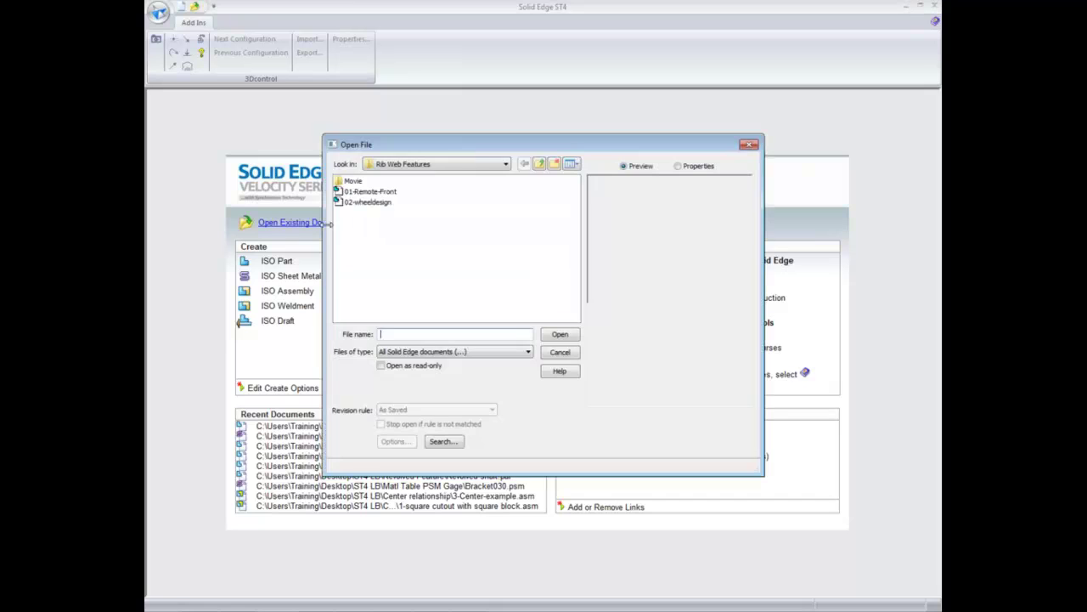
pyautogui.click(507, 167)
pyautogui.click(403, 287)
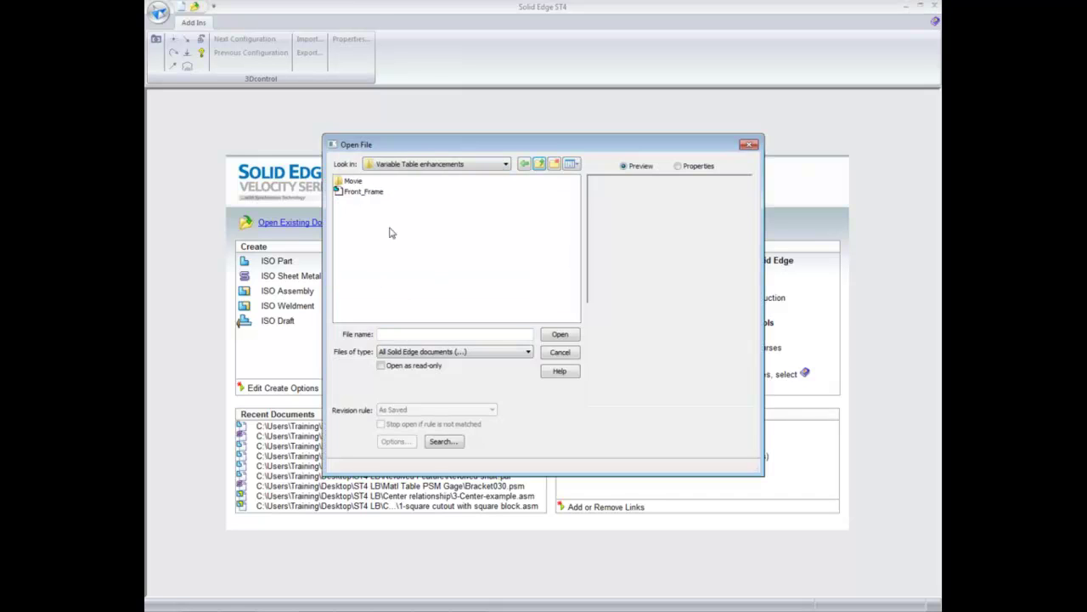
pyautogui.click(374, 192)
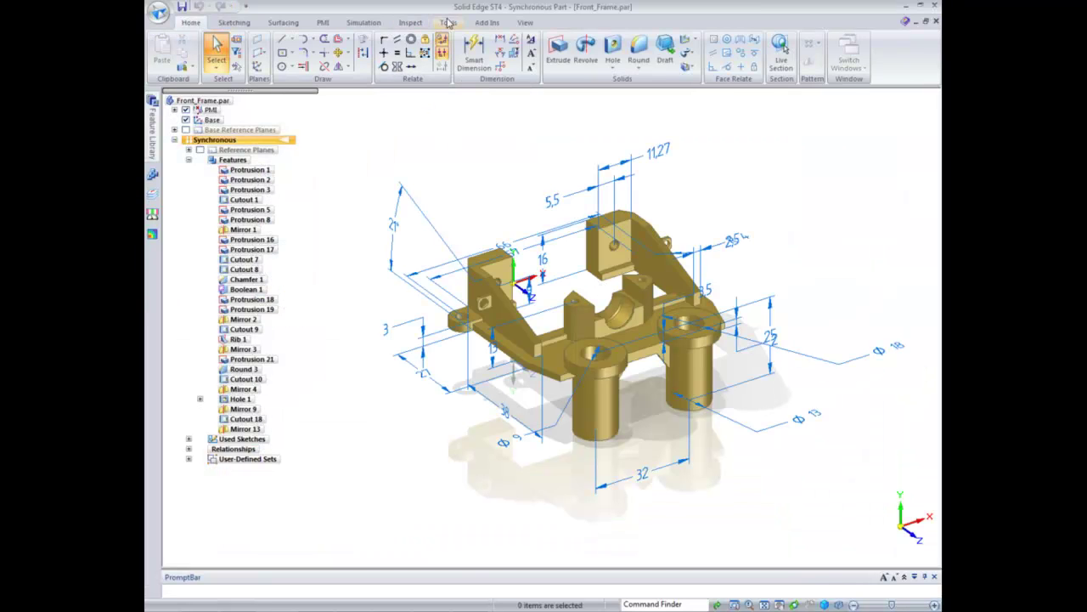
# Open the variable table of the part and highlight the Bore_CL_Distance dimension in the model
pyautogui.click(448, 22)
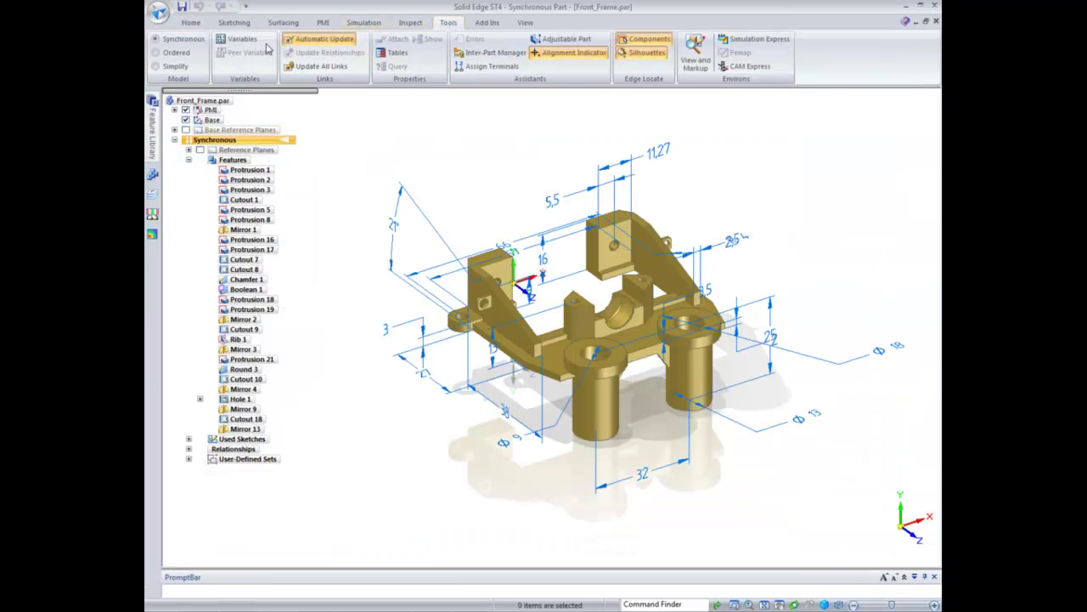
pyautogui.click(241, 39)
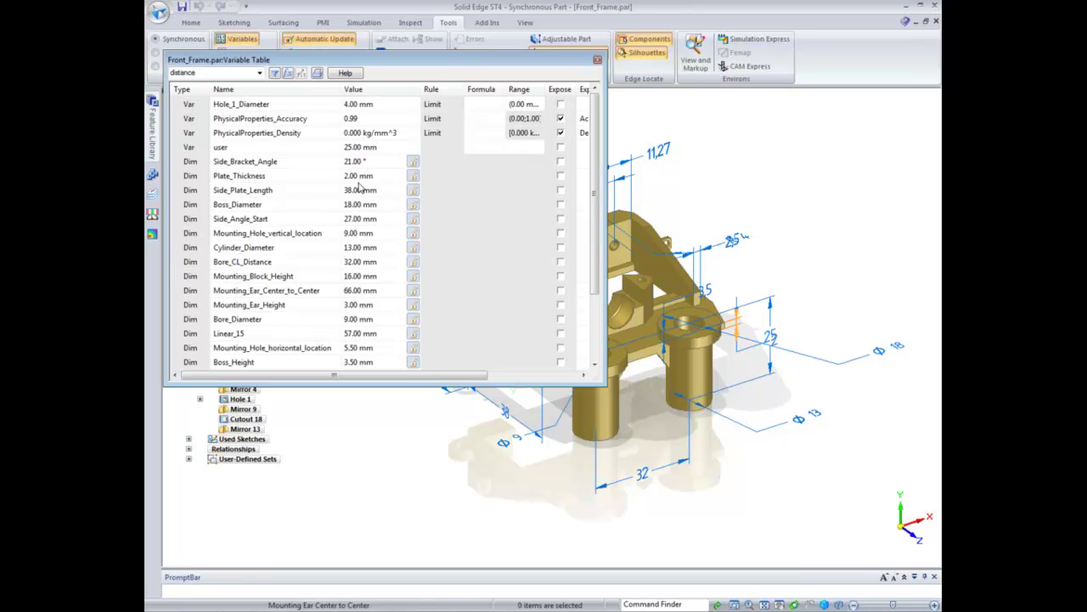
pyautogui.click(357, 264)
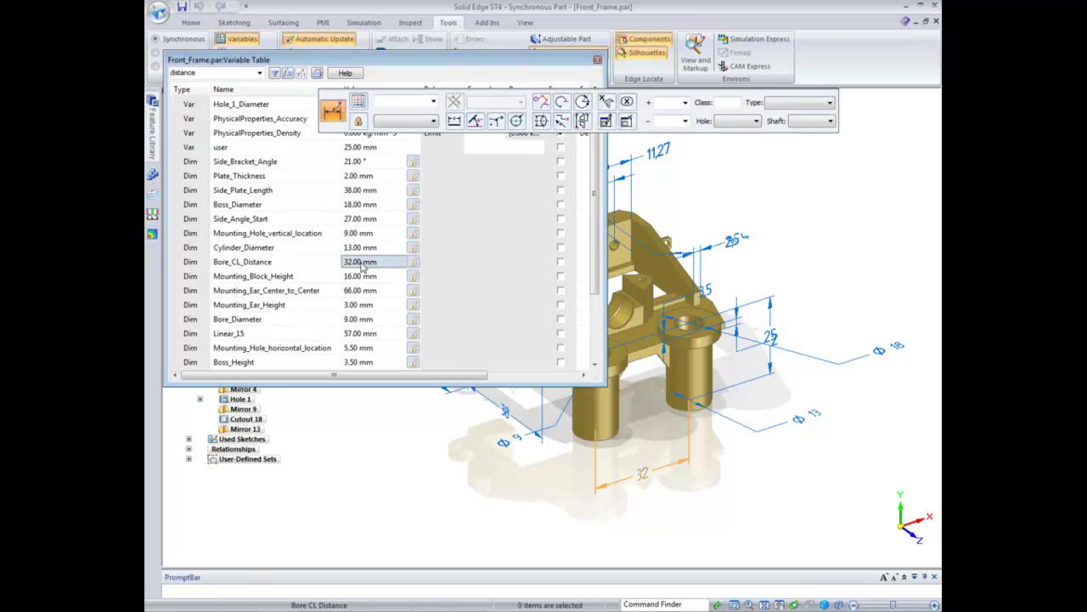
# Try a Bore_CL_Distance of 35.2 mm from the variable table and end the value edit
pyautogui.click(361, 264)
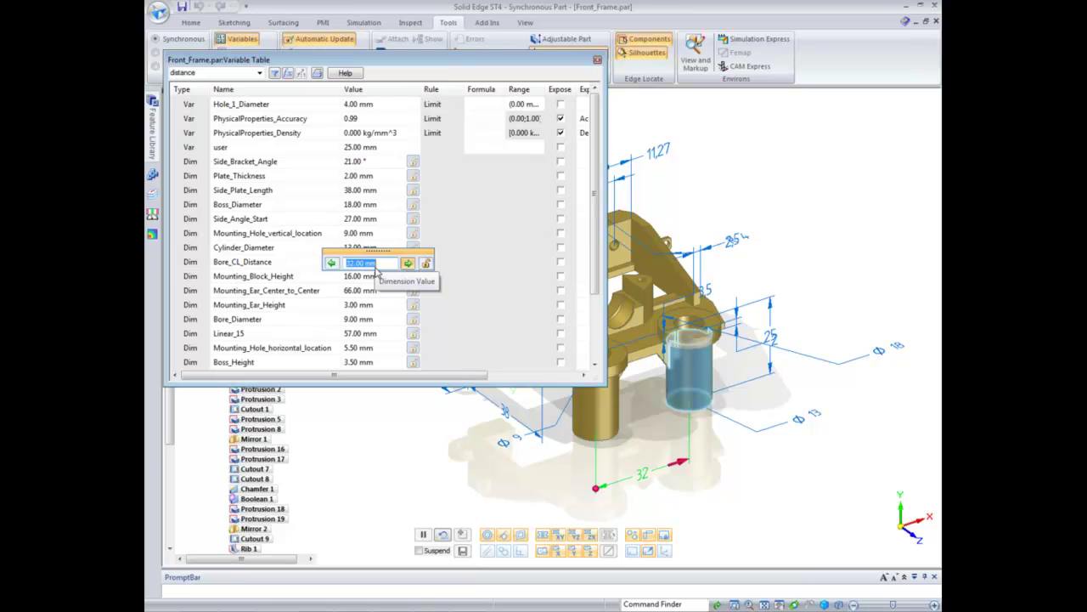
pyautogui.write('35.2')
pyautogui.press('Return')
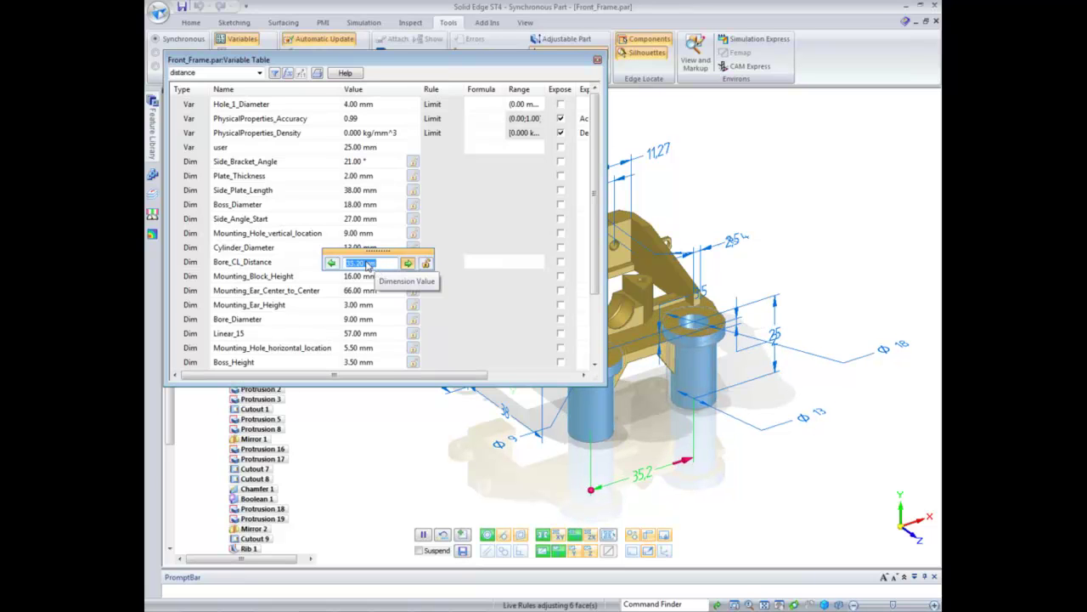
pyautogui.press('Escape')
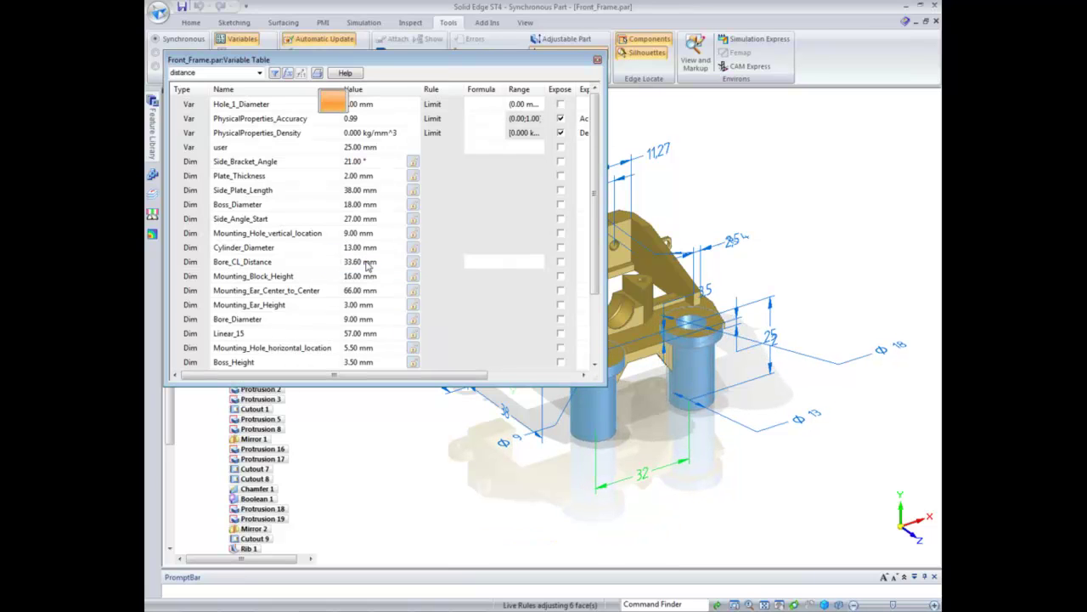
pyautogui.click(367, 266)
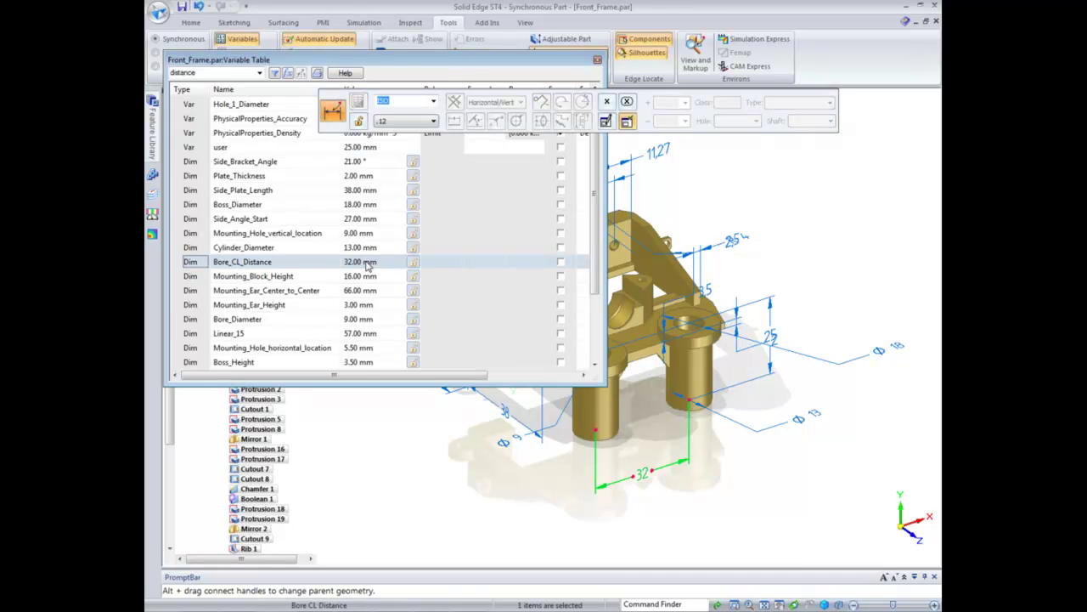
# Step through variable table rows such as Mounting_Hole_vertical_location and Cylinder_Diameter to locate their dimensions in the model, and close the table
pyautogui.click(368, 240)
pyautogui.click(368, 241)
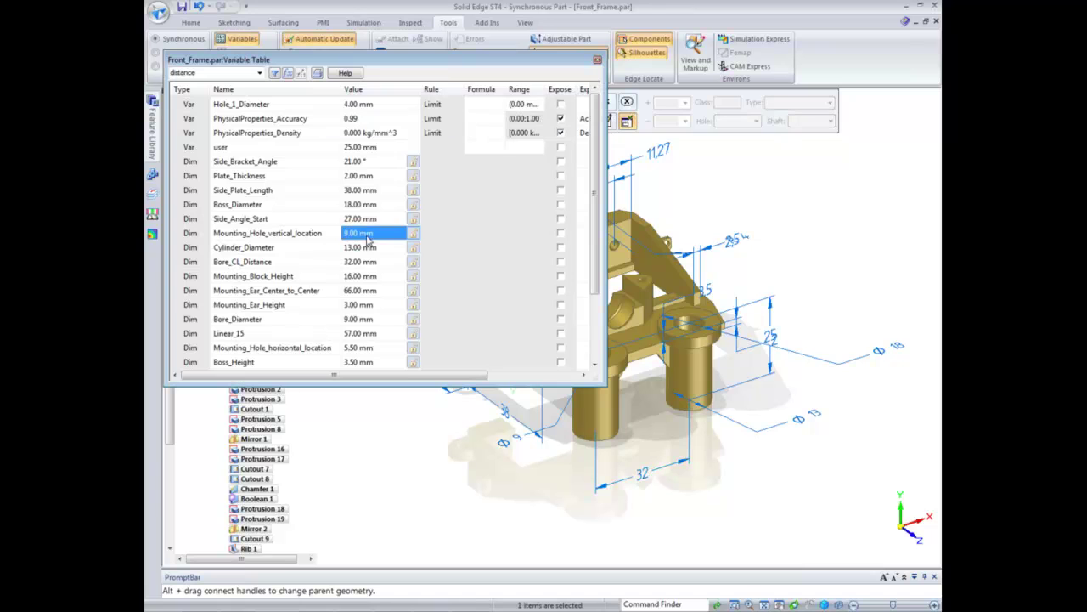
pyautogui.press('Down')
pyautogui.press('Down')
pyautogui.press('Down')
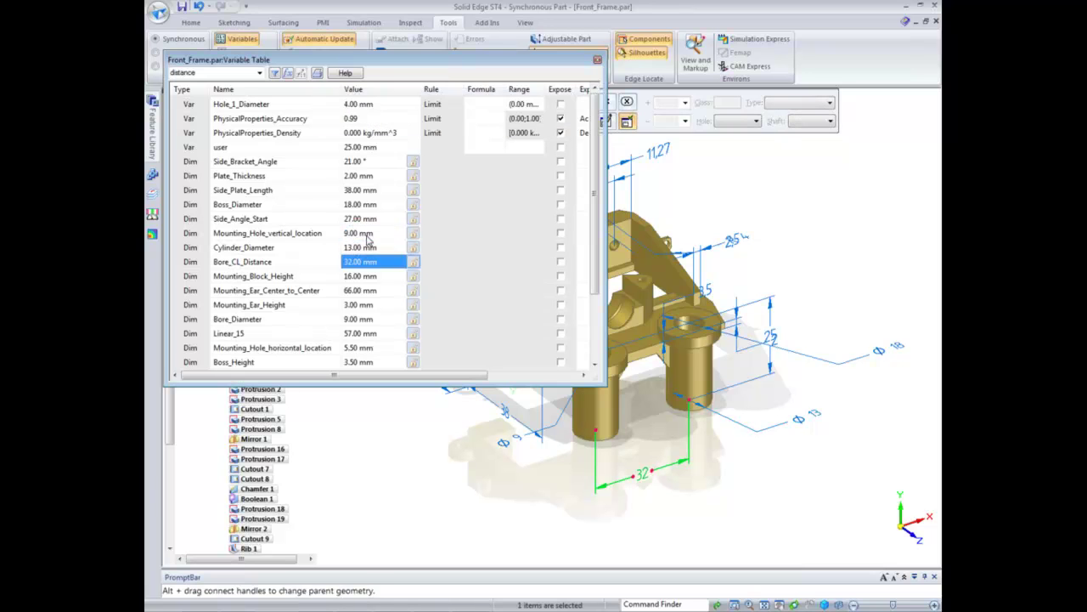
pyautogui.press('Up')
pyautogui.press('Up')
pyautogui.press('Up')
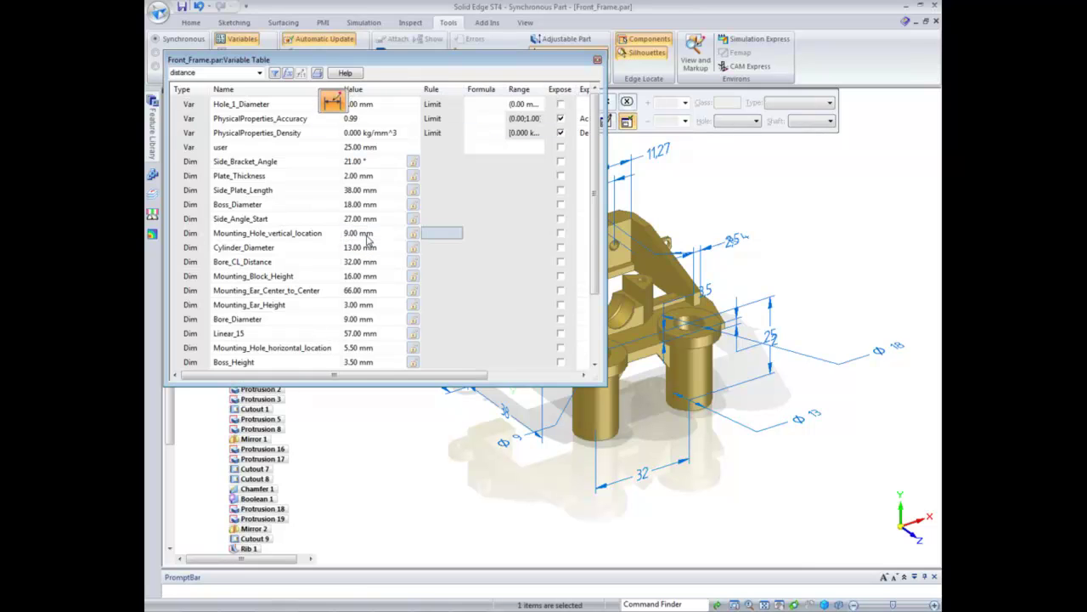
pyautogui.press('Left')
pyautogui.press('Left')
pyautogui.press('Left')
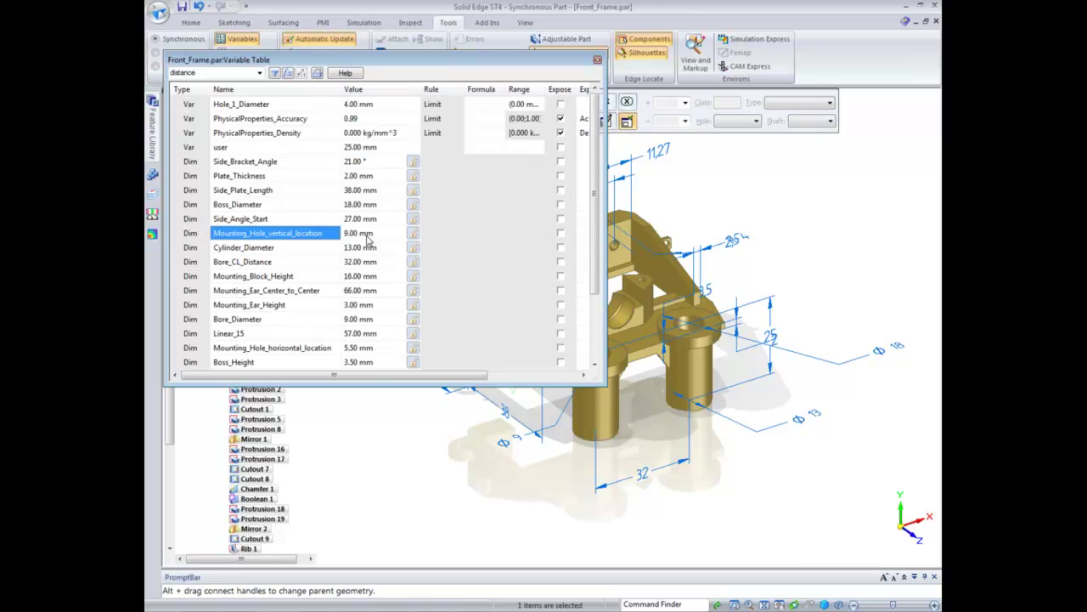
pyautogui.click(316, 249)
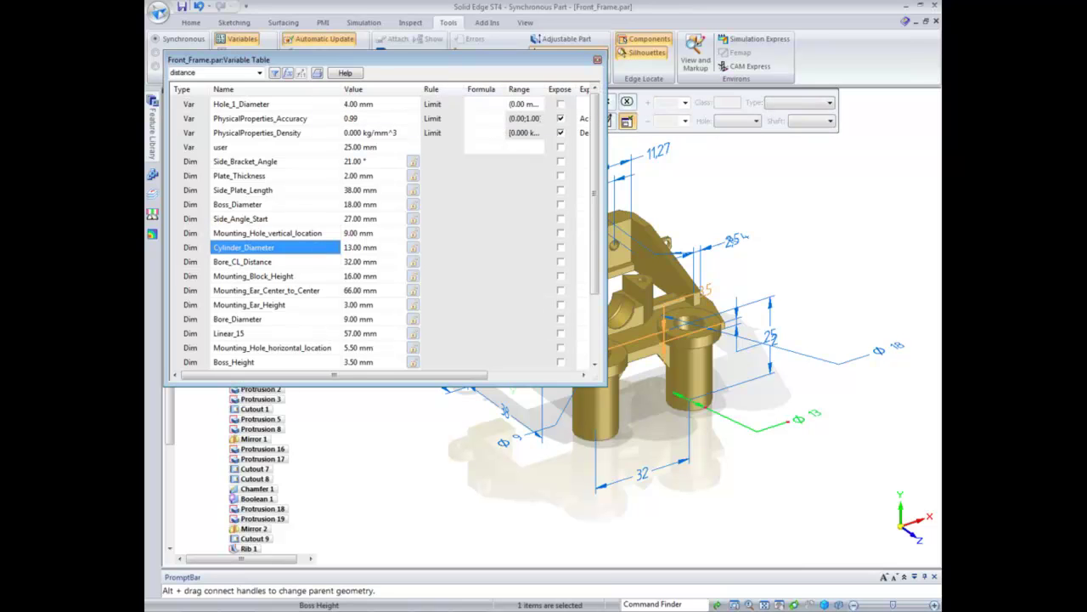
pyautogui.click(597, 61)
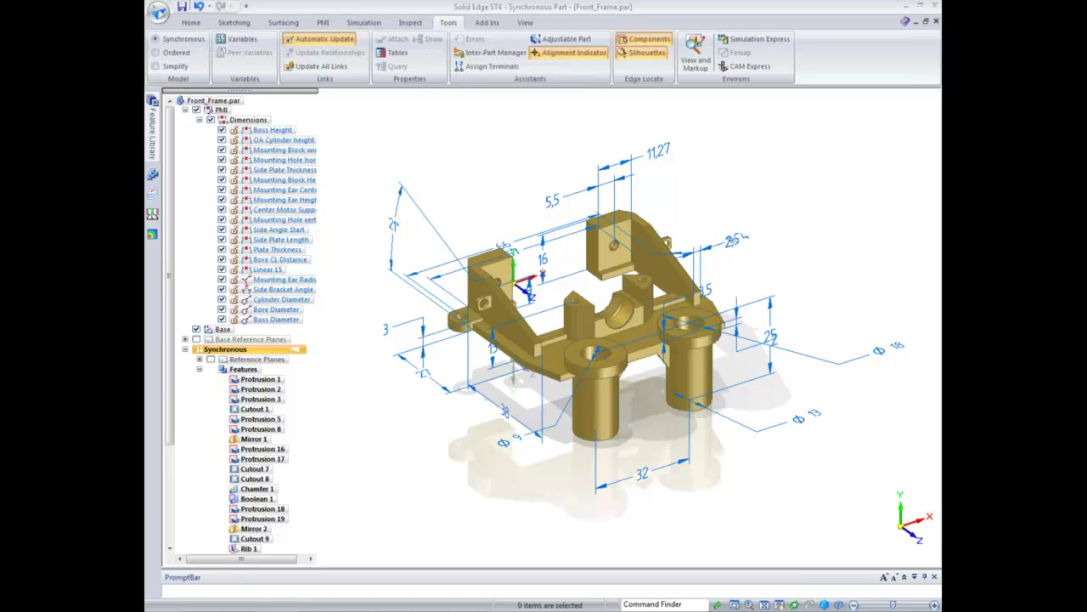
pyautogui.middleClick(721, 185)
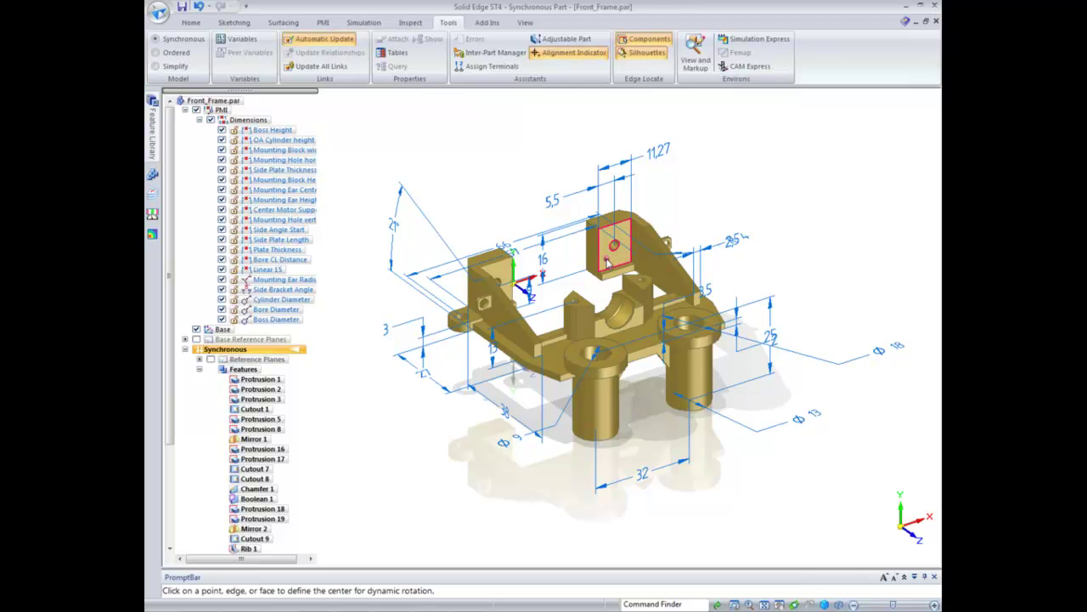
pyautogui.press('Escape')
pyautogui.moveTo(612, 267)
pyautogui.mouseDown(button='middle')
pyautogui.moveTo(612, 258)
pyautogui.moveTo(601, 311)
pyautogui.mouseUp(button='middle')
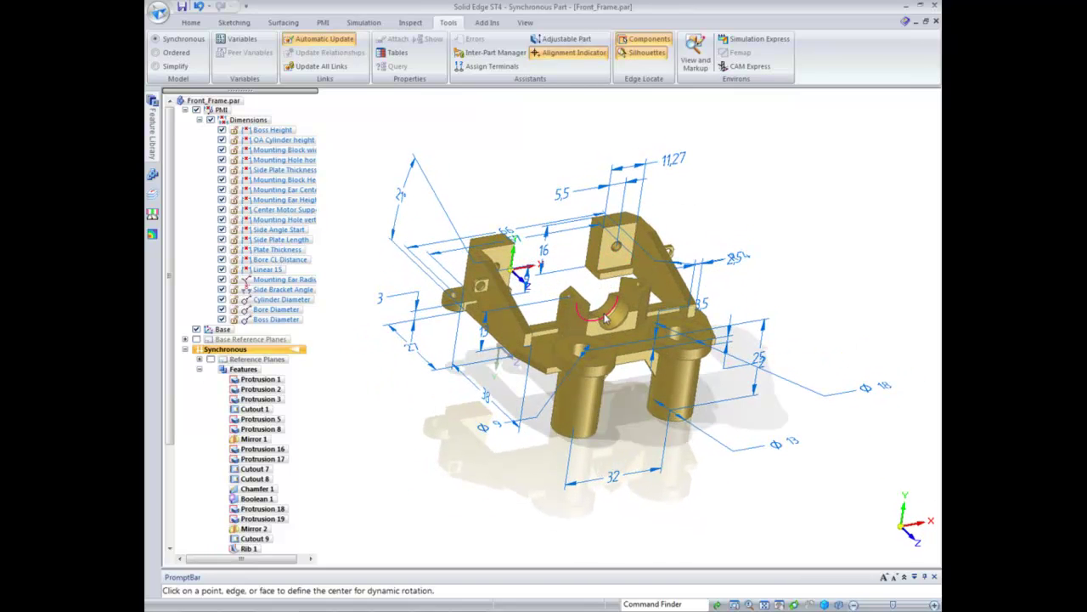
pyautogui.click(607, 319)
pyautogui.moveTo(607, 318)
pyautogui.mouseDown(button='middle')
pyautogui.moveTo(643, 320)
pyautogui.moveTo(616, 320)
pyautogui.moveTo(626, 320)
pyautogui.mouseUp(button='middle')
pyautogui.moveTo(570, 285); pyautogui.dragTo(679, 190, button='middle')
pyautogui.middleClick(555, 281)
pyautogui.click(509, 337)
pyautogui.moveTo(509, 337)
pyautogui.mouseDown(button='middle')
pyautogui.moveTo(550, 317)
pyautogui.moveTo(486, 341)
pyautogui.moveTo(528, 330)
pyautogui.mouseUp(button='middle')
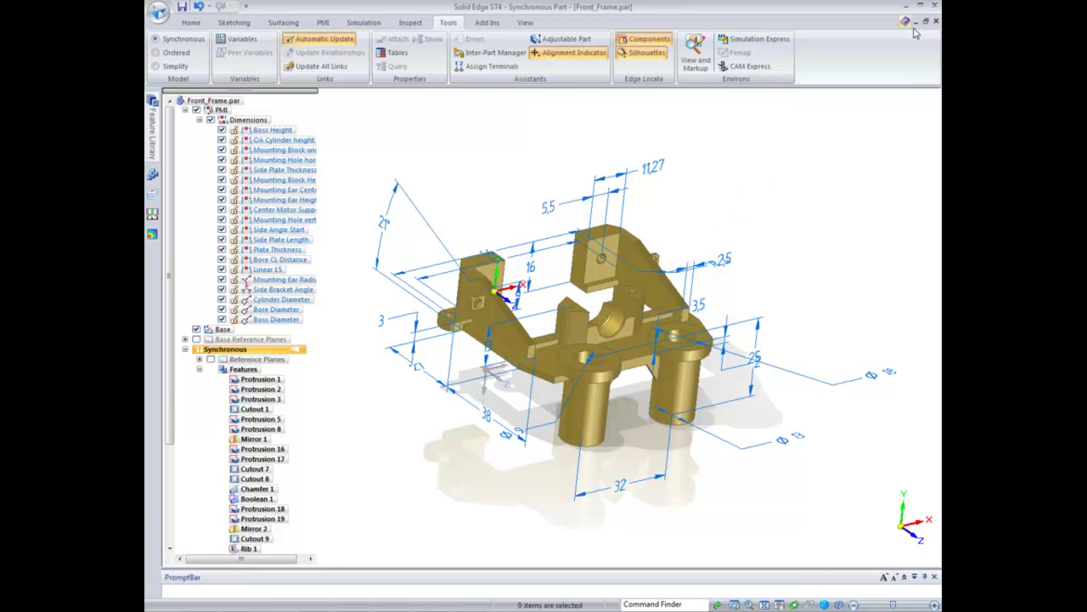
# Close the Front_Frame part and open the Bracket030 sheet metal part from the Matl Table PSM Gage folder
pyautogui.click(935, 21)
pyautogui.click(557, 360)
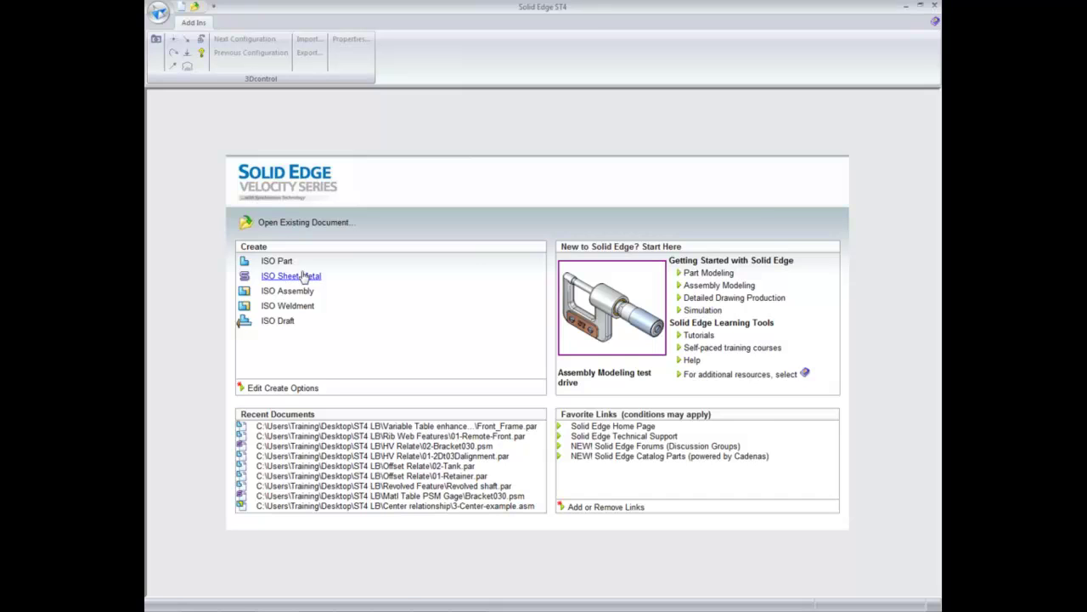
pyautogui.click(300, 224)
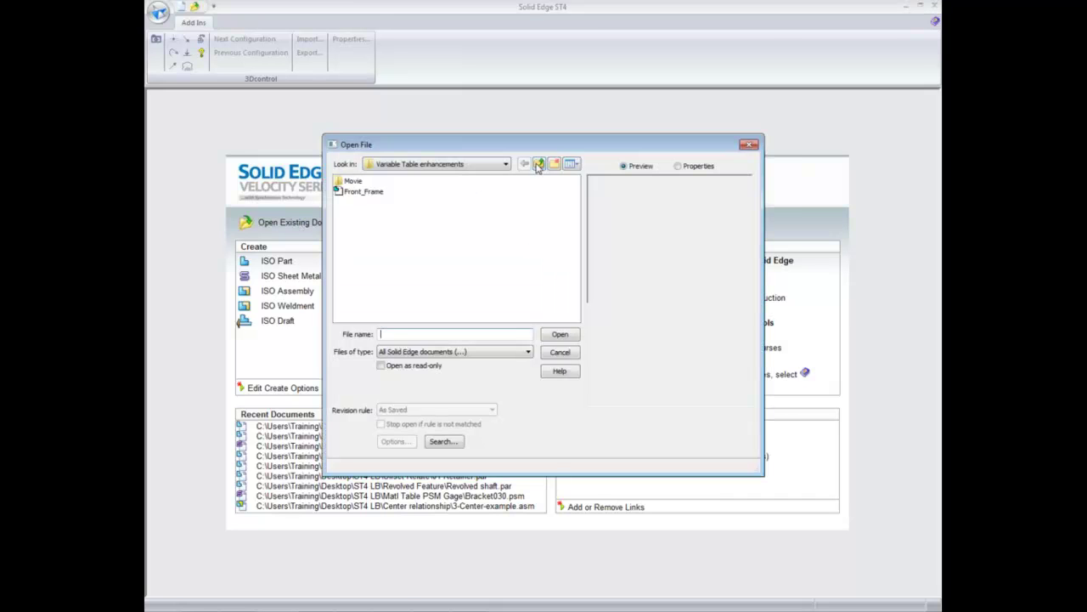
pyautogui.click(539, 163)
pyautogui.doubleClick(385, 225)
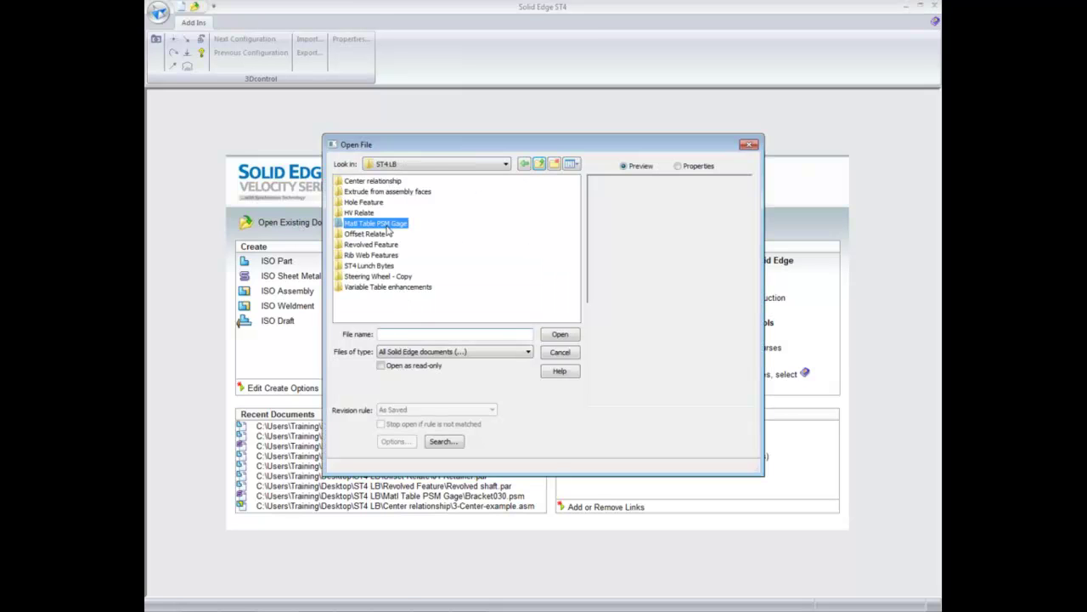
pyautogui.doubleClick(361, 192)
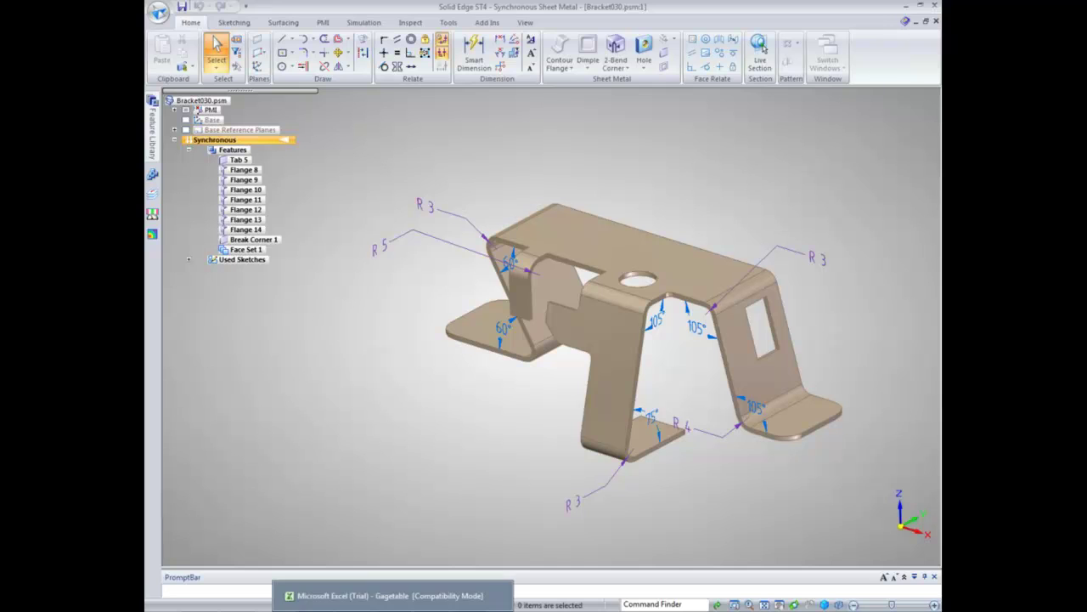
# Switch to the Gagetable workbook in Excel and examine the gage, bend radius and angle tables on the Steel 01 sheet
pyautogui.click(393, 610)
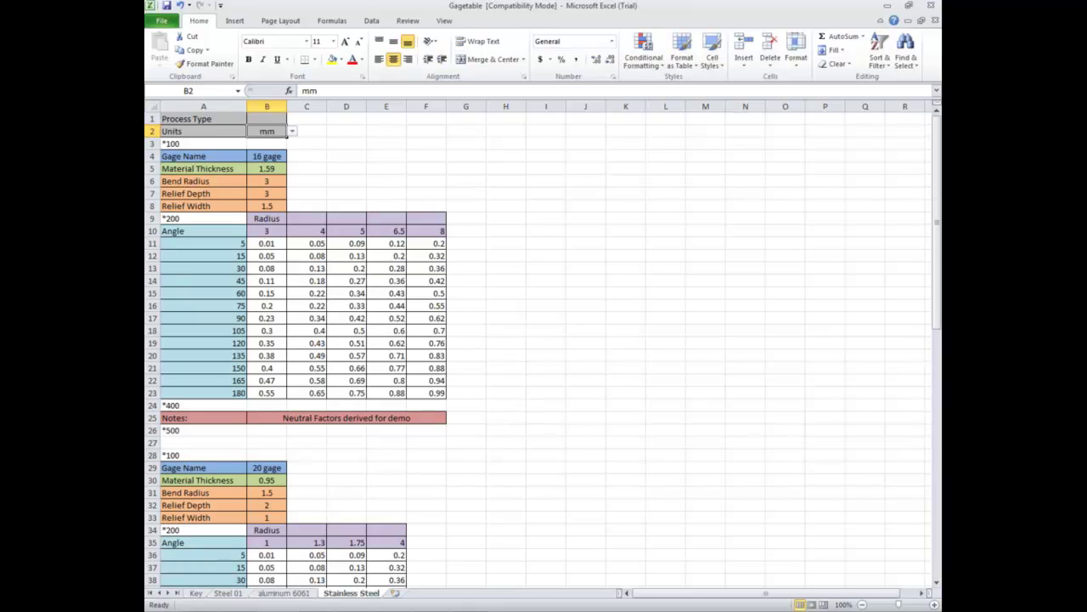
pyautogui.click(228, 592)
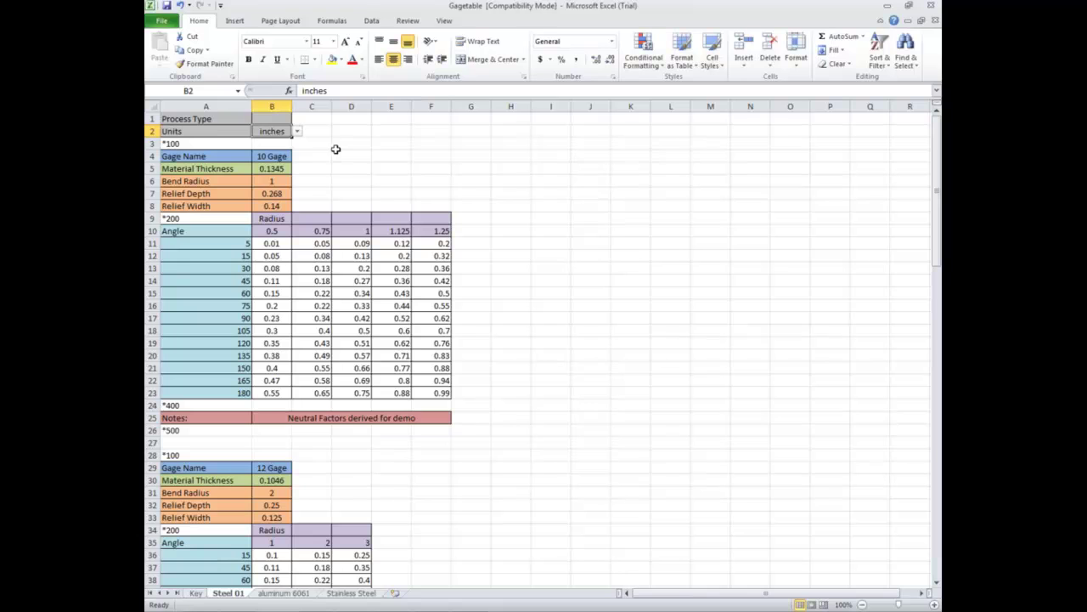
pyautogui.scroll(-3, 308, 454)
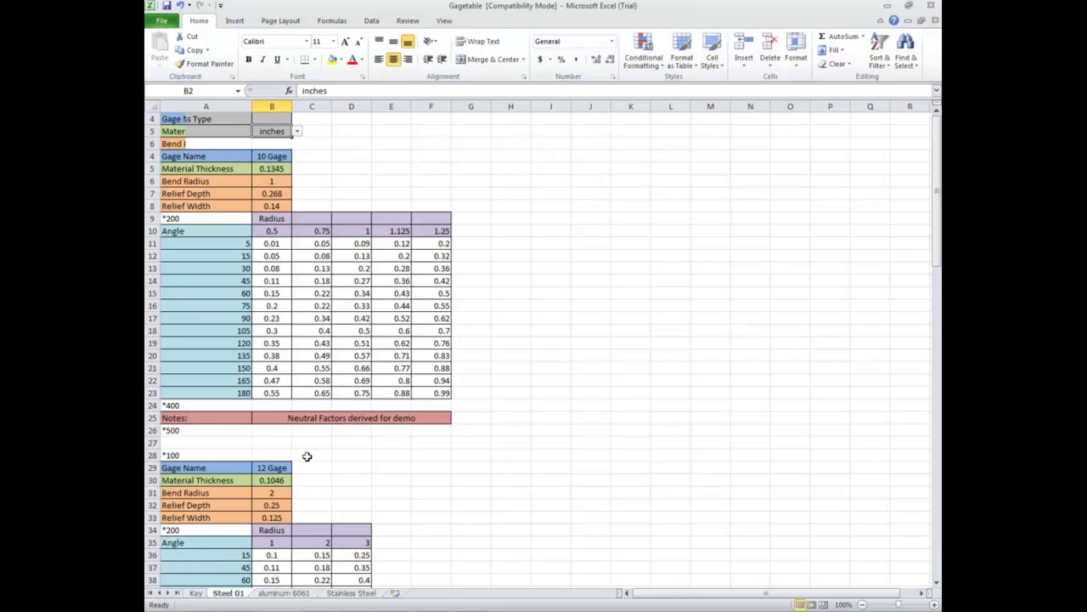
pyautogui.scroll(-2, 337, 460)
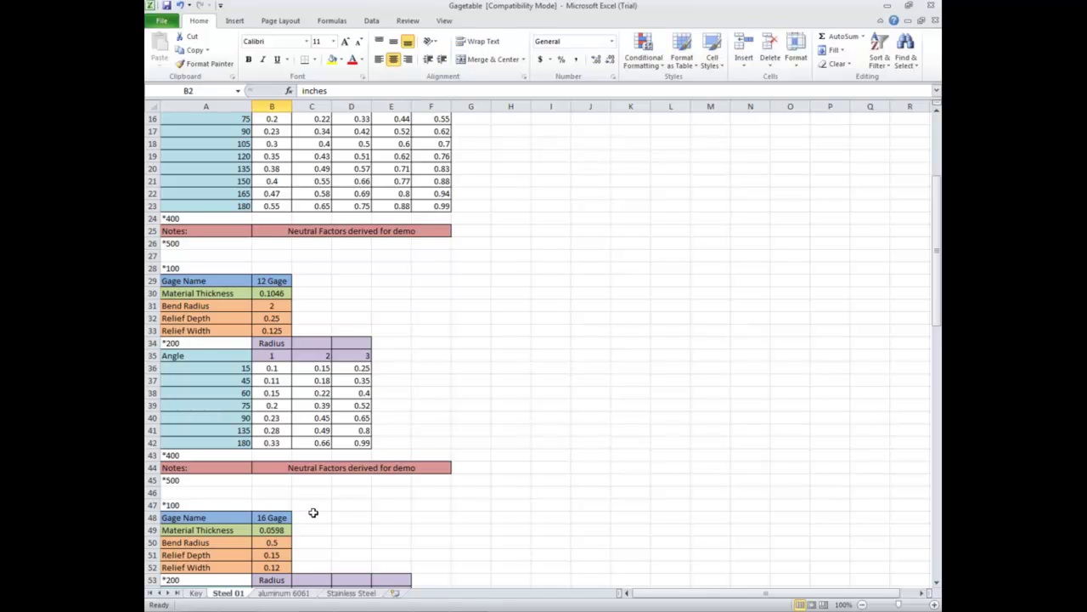
pyautogui.scroll(3, 313, 512)
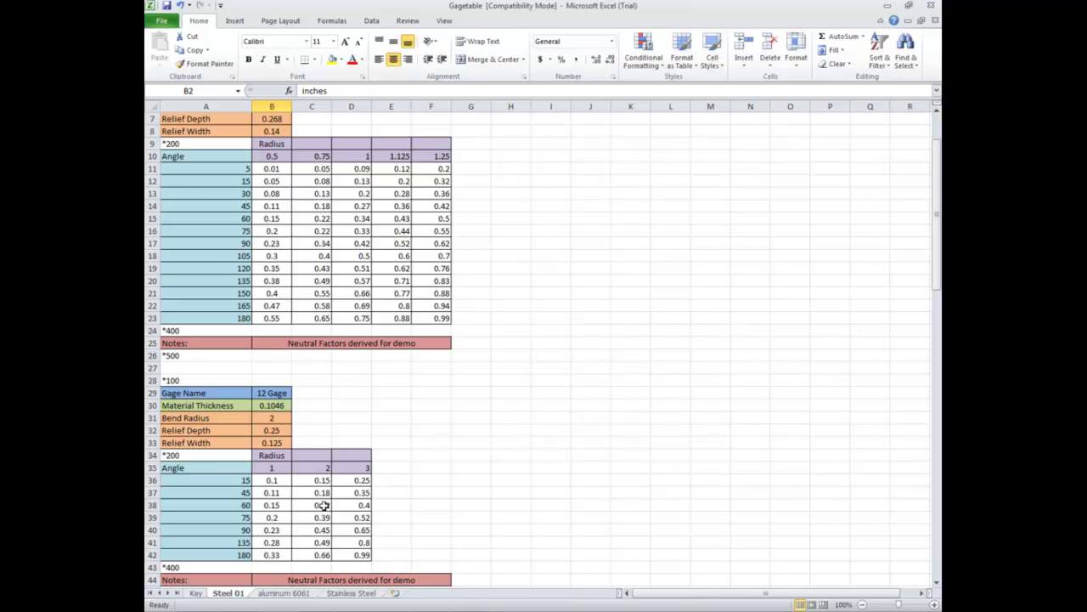
pyautogui.scroll(2, 321, 509)
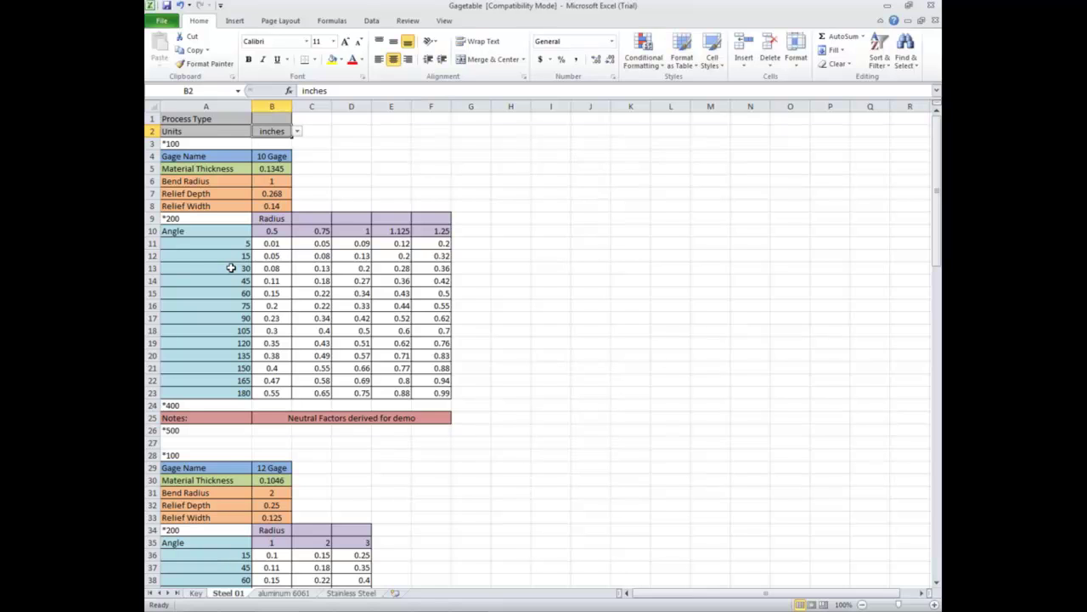
# Switch back to Solid Edge and examine the bend options of the upper bend on the bracket's front leg
pyautogui.click(885, 6)
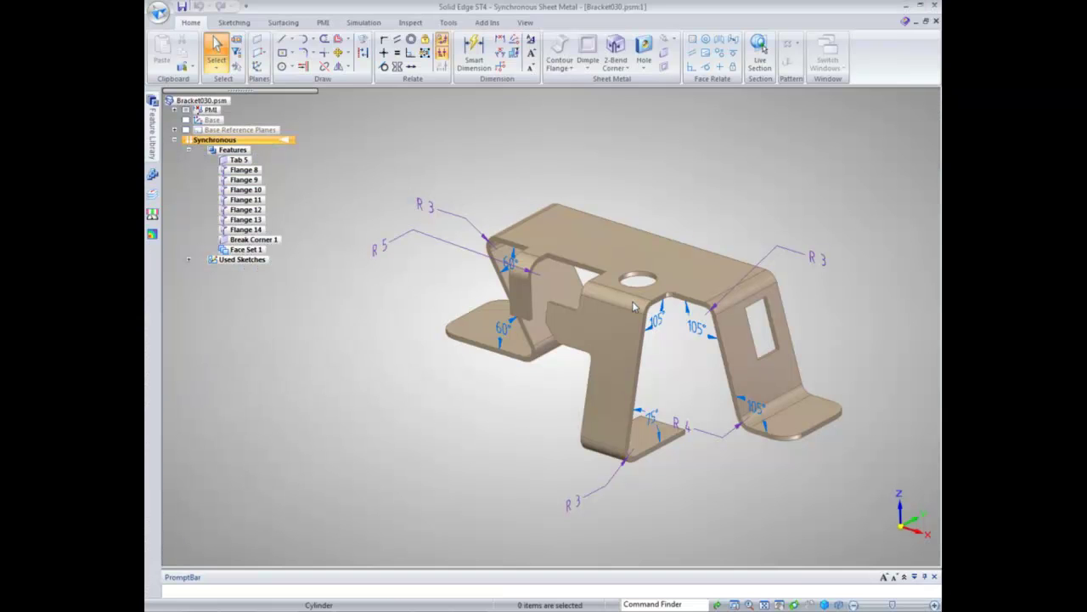
pyautogui.click(635, 306)
pyautogui.click(629, 271)
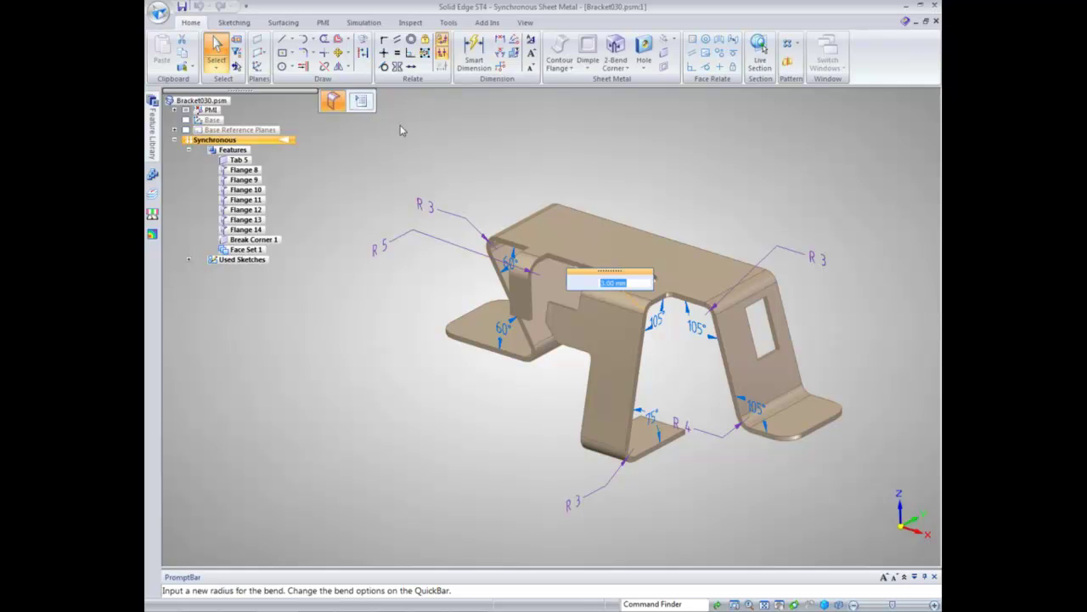
pyautogui.click(358, 102)
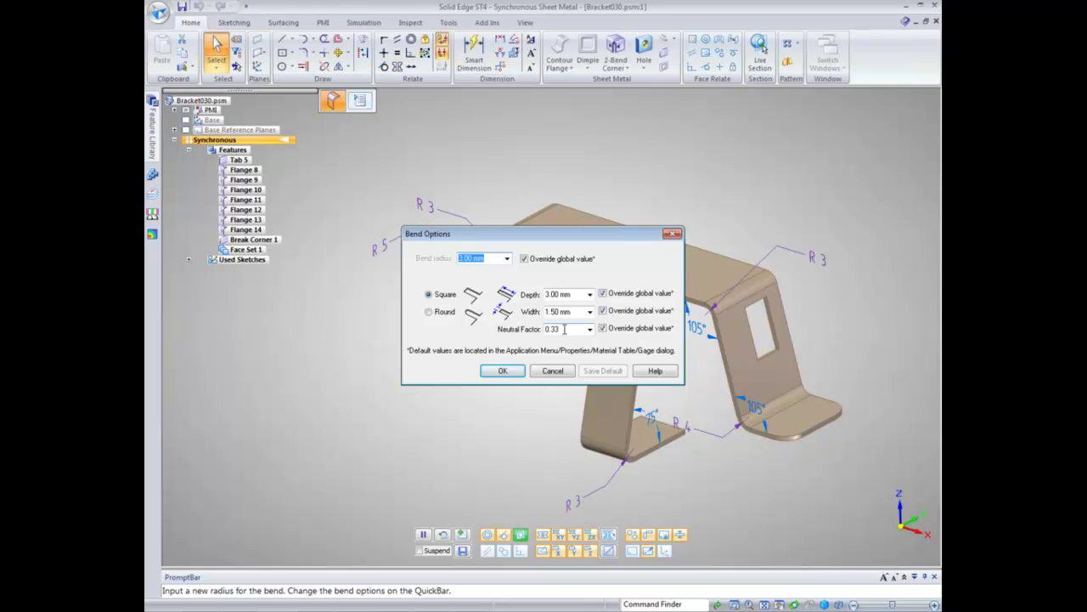
pyautogui.click(673, 234)
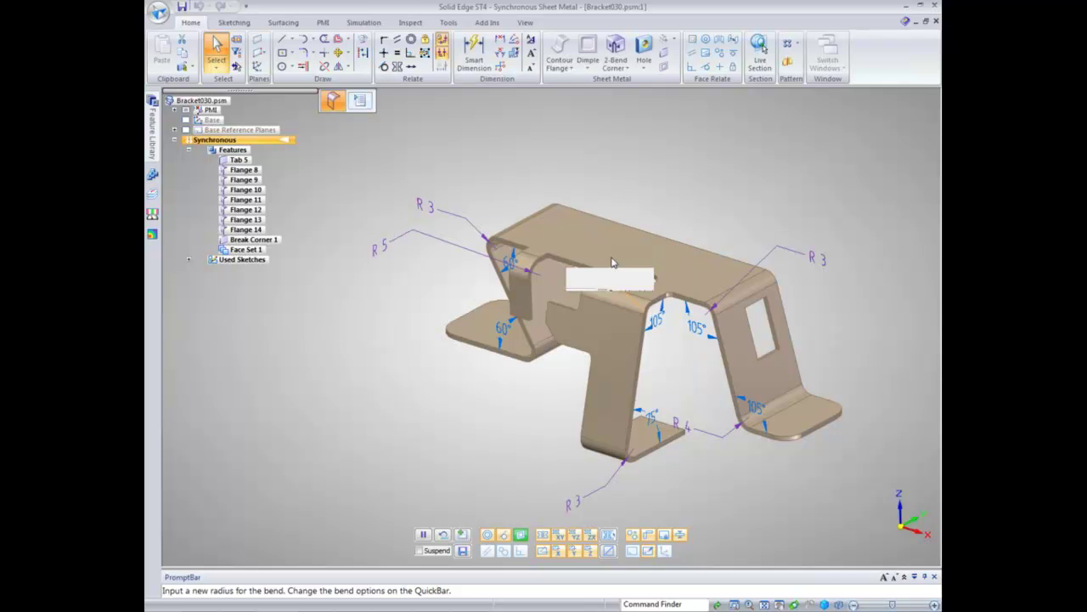
# Enable the use of an Excel file in the Associate Gage Table settings of the material table for Steel
pyautogui.click(159, 13)
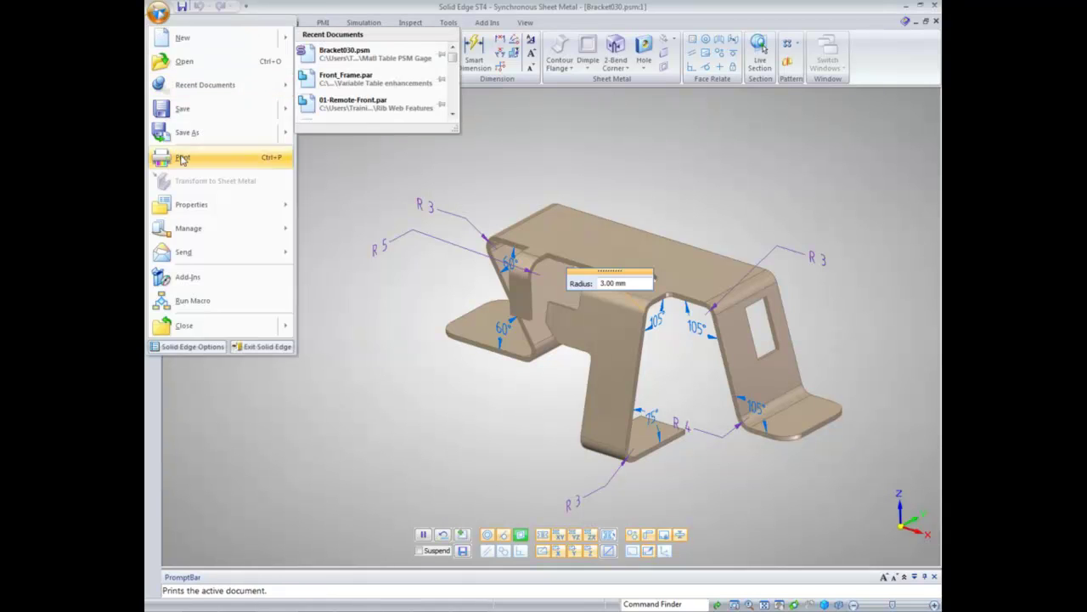
pyautogui.moveTo(215, 208)
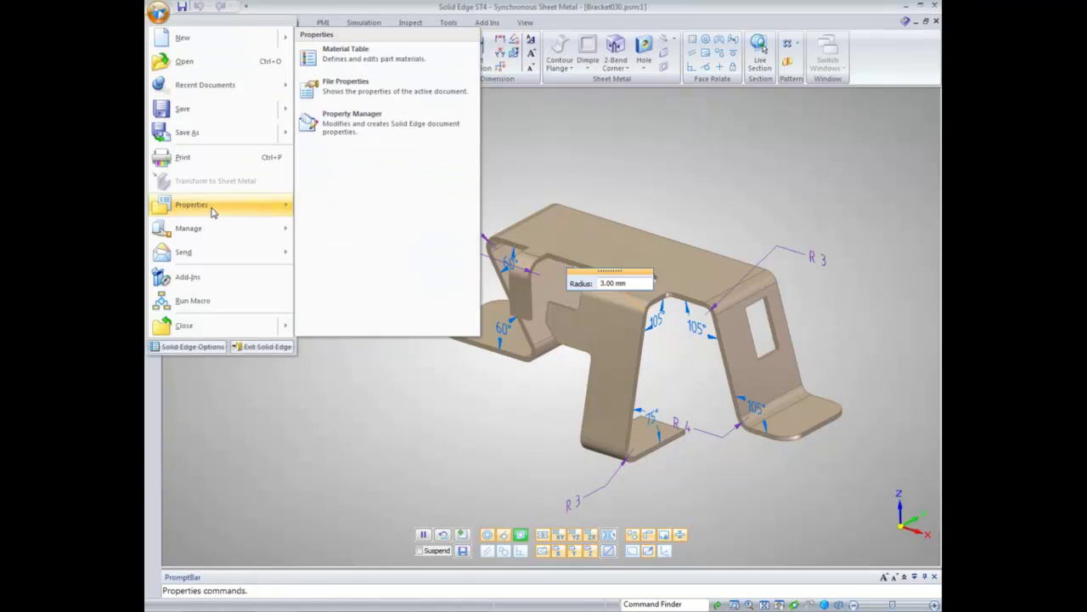
pyautogui.click(382, 66)
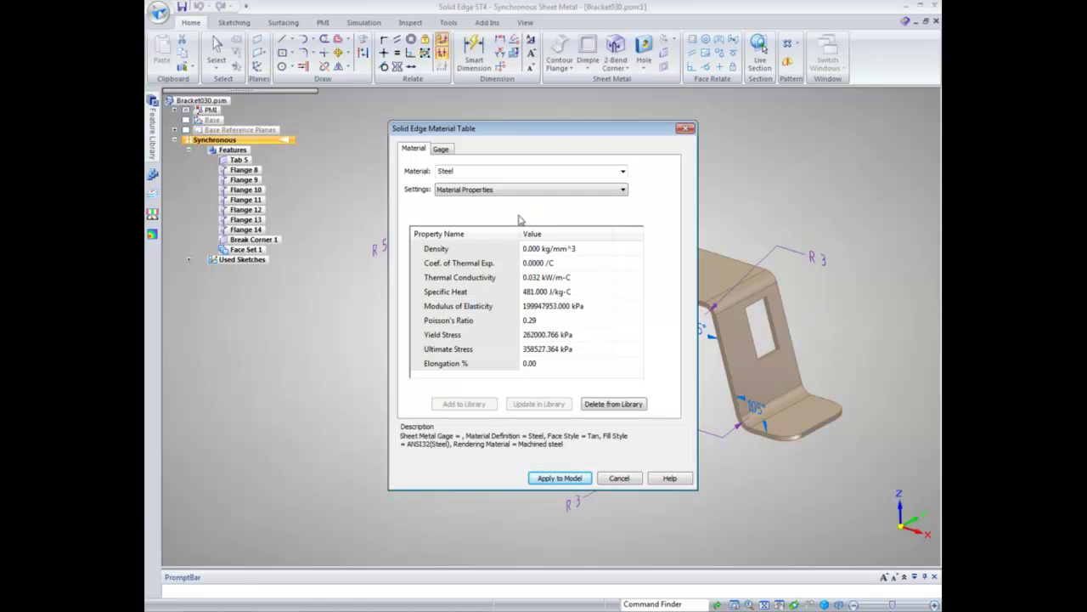
pyautogui.click(514, 191)
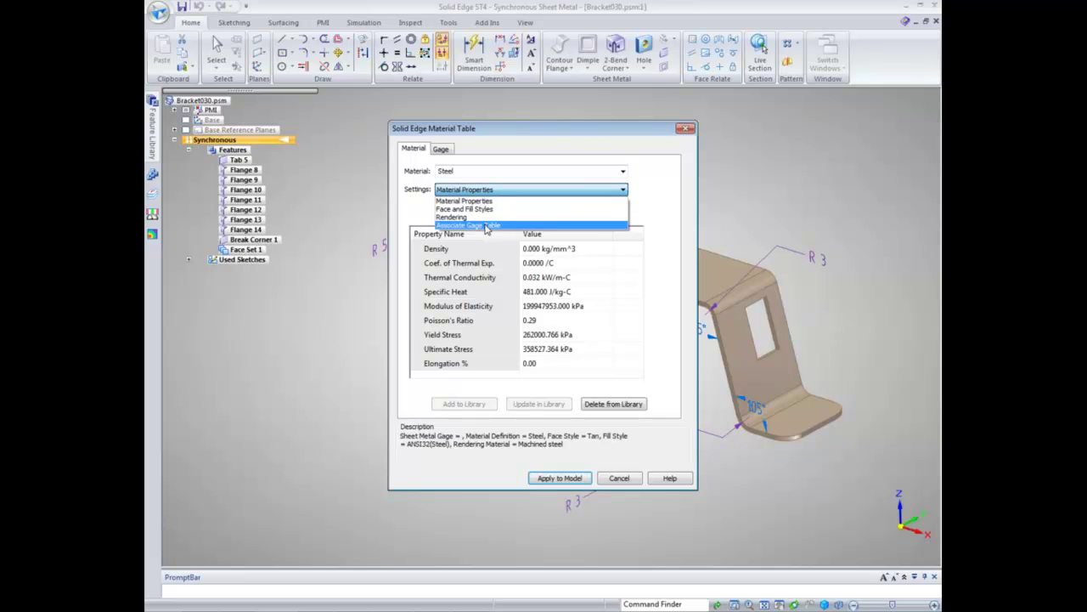
pyautogui.click(486, 218)
pyautogui.click(418, 238)
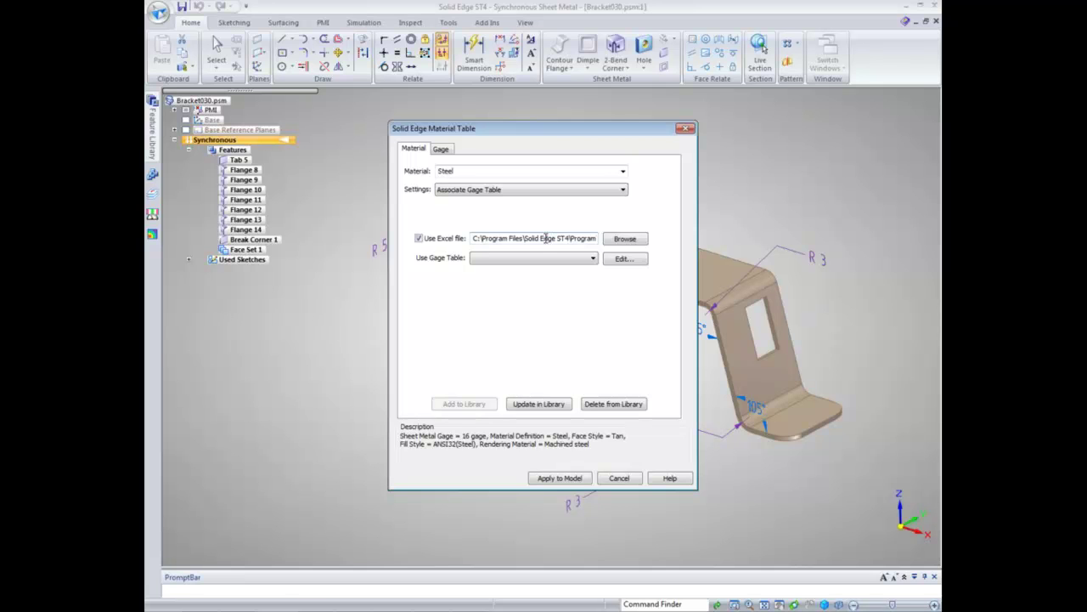
# Assign the Stainless Steel gage table from the Excel file to the Steel material and update it in the library
pyautogui.click(536, 257)
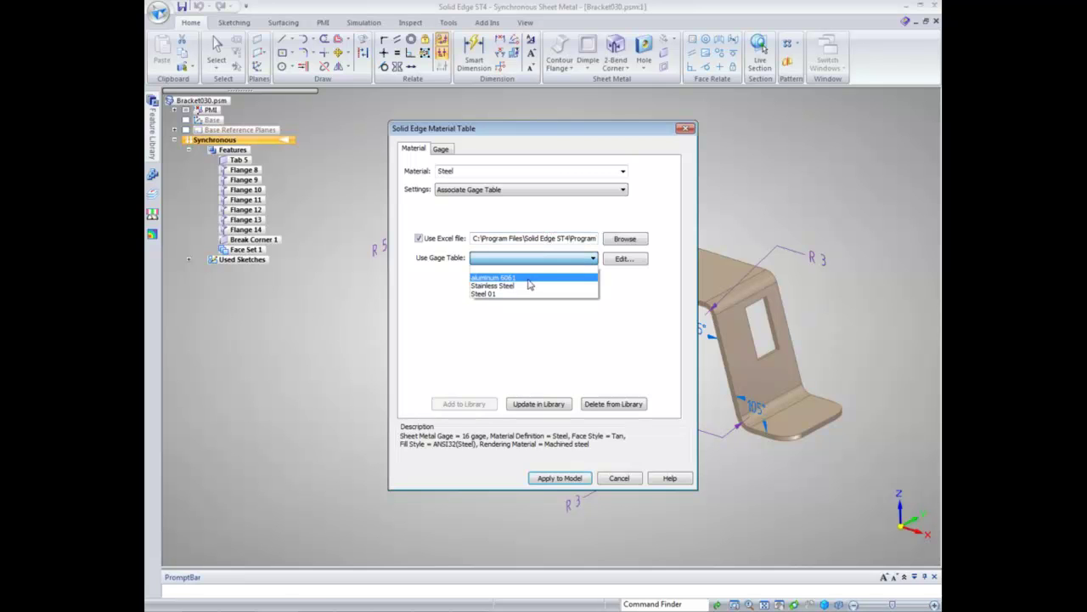
pyautogui.click(529, 285)
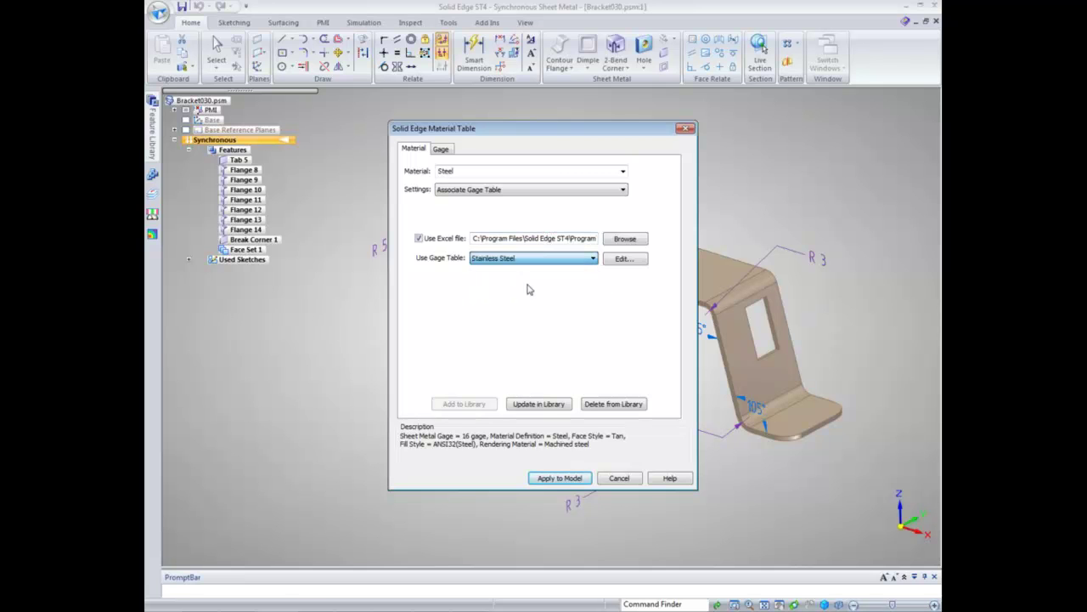
pyautogui.click(538, 405)
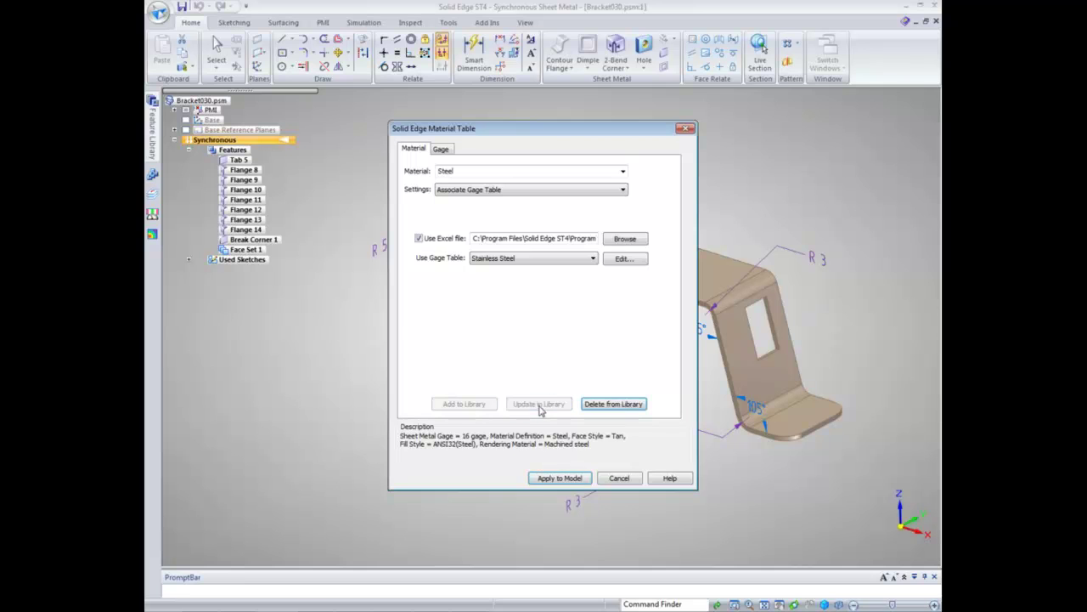
# Choose 16 gage with neutral factors taken from the Excel file and apply the settings to the bracket model
pyautogui.click(441, 150)
pyautogui.click(547, 360)
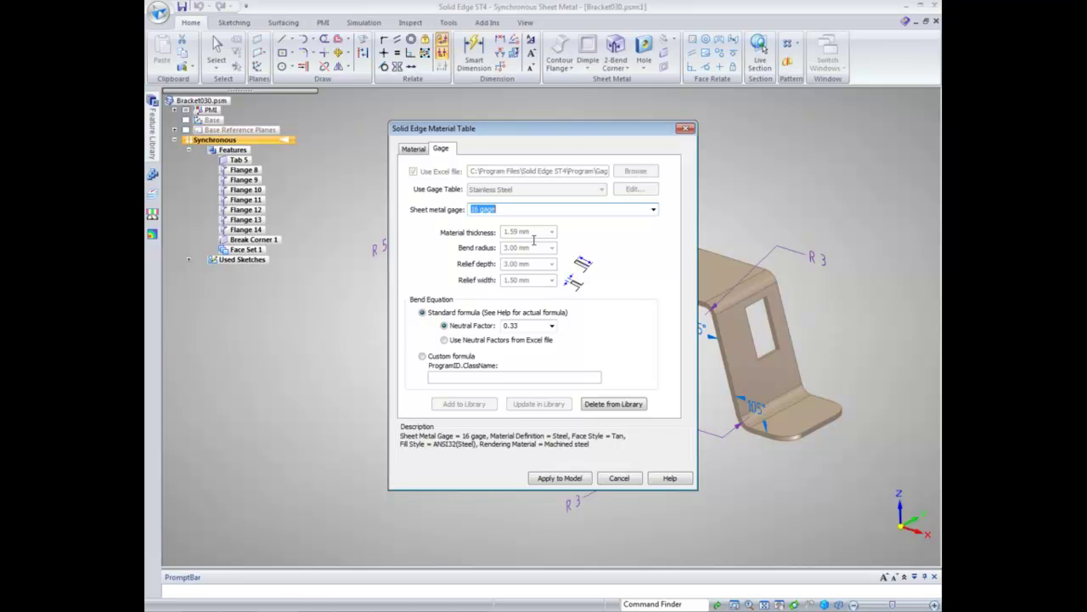
pyautogui.click(653, 210)
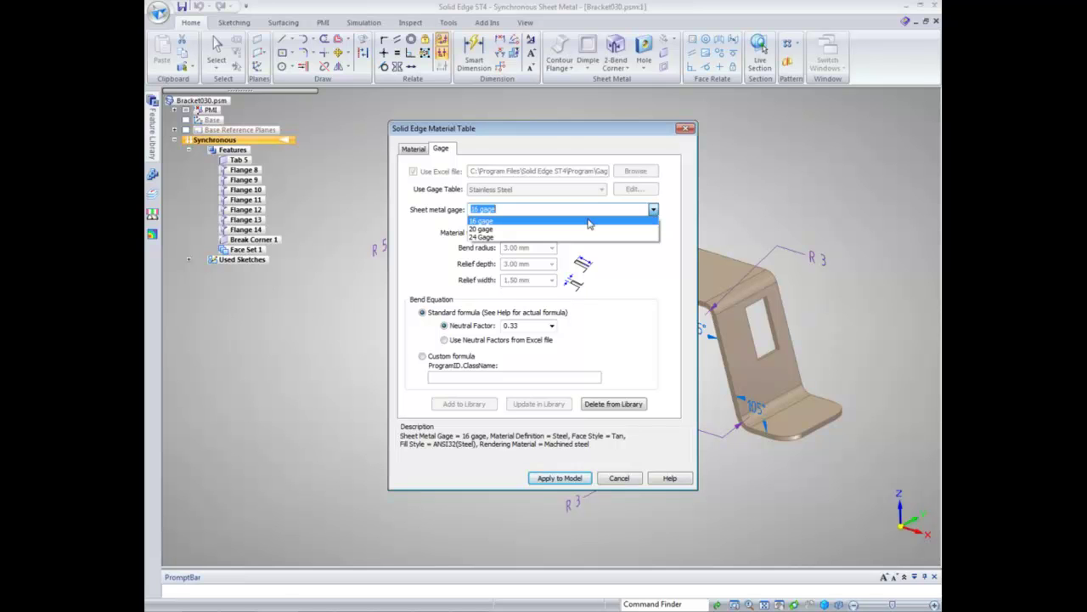
pyautogui.click(496, 222)
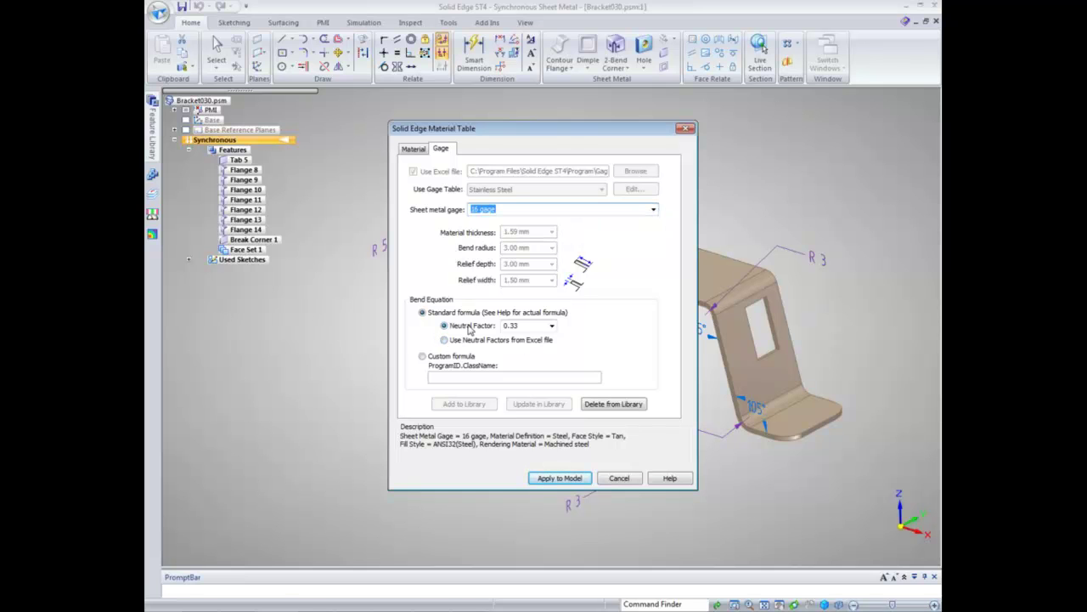
pyautogui.click(445, 340)
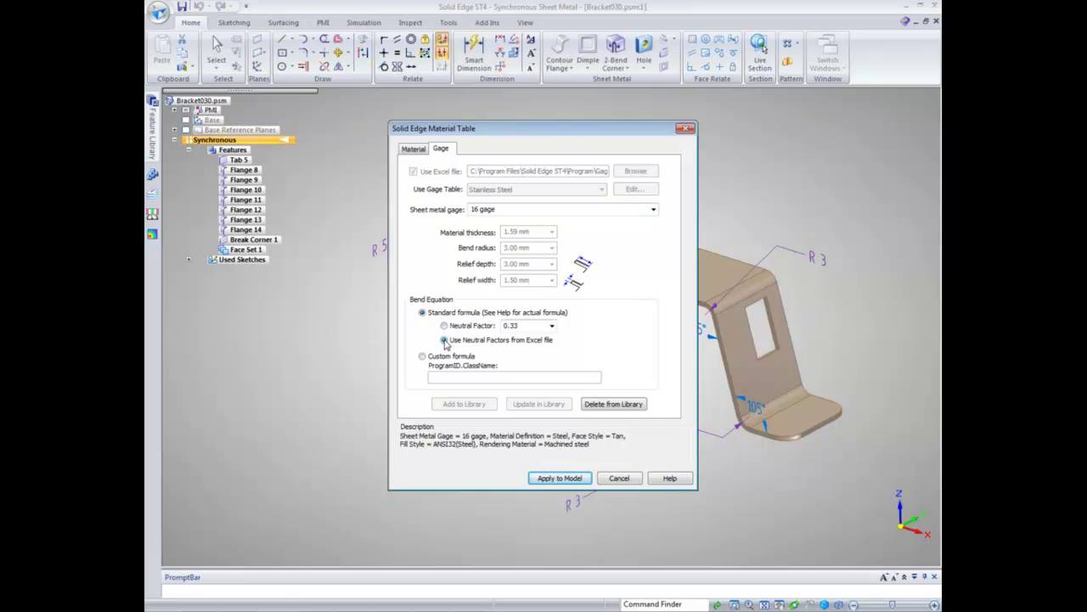
pyautogui.click(545, 477)
pyautogui.click(548, 477)
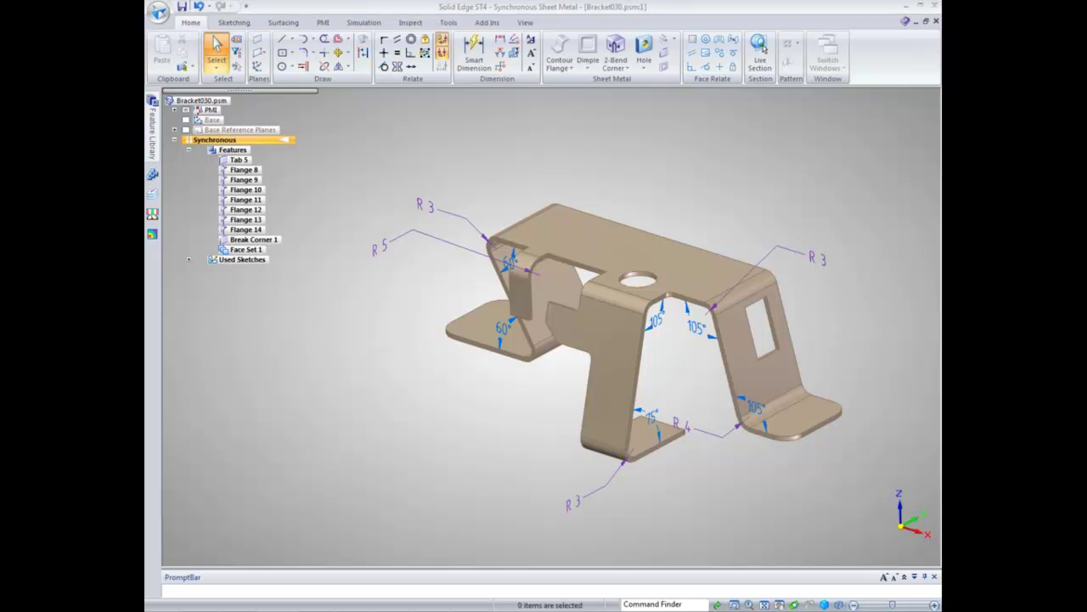
# Close the Bracket030 part and open the _Motor assembly from the Extrude from assembly faces folder
pyautogui.click(937, 20)
pyautogui.click(558, 362)
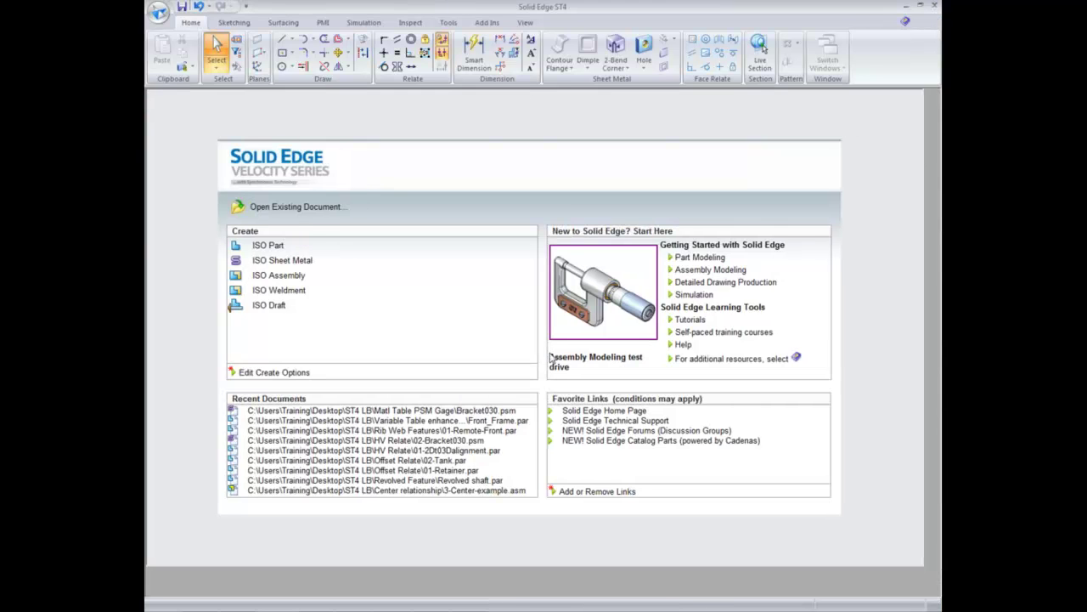
pyautogui.click(289, 222)
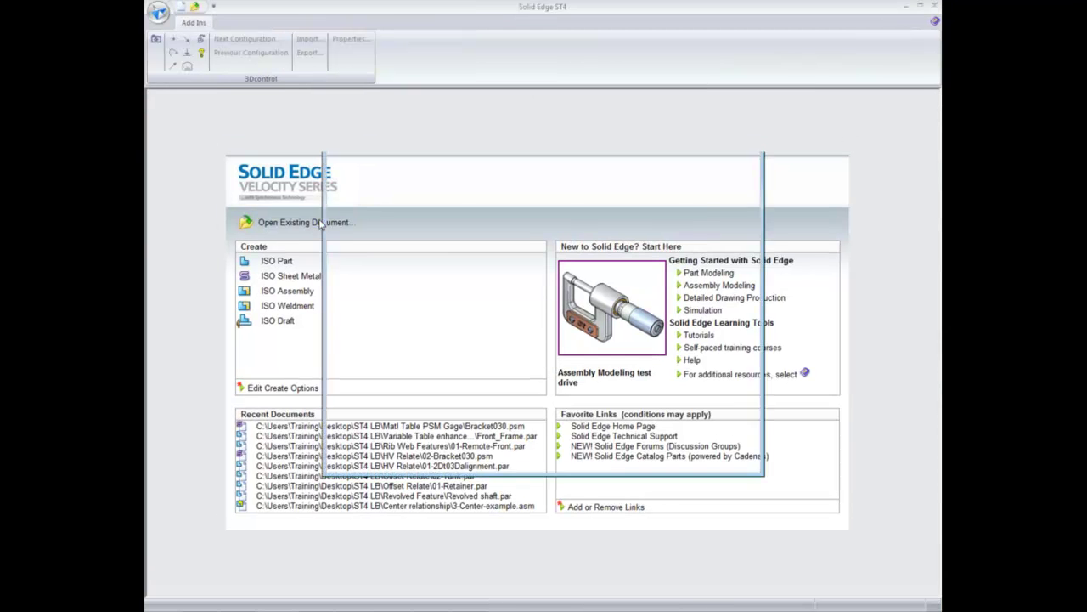
pyautogui.click(539, 165)
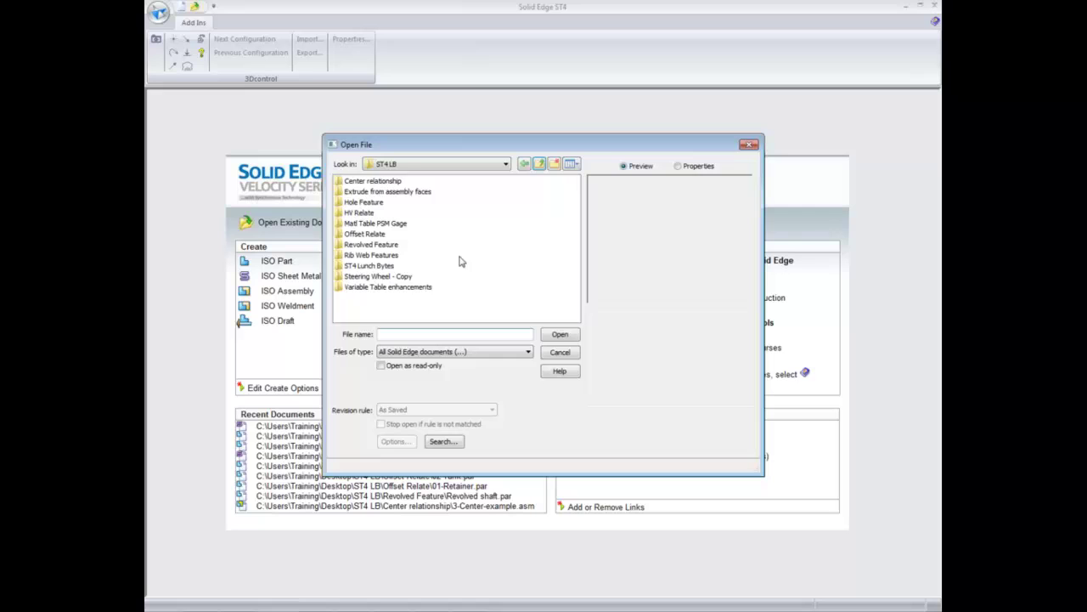
pyautogui.doubleClick(393, 192)
pyautogui.click(353, 192)
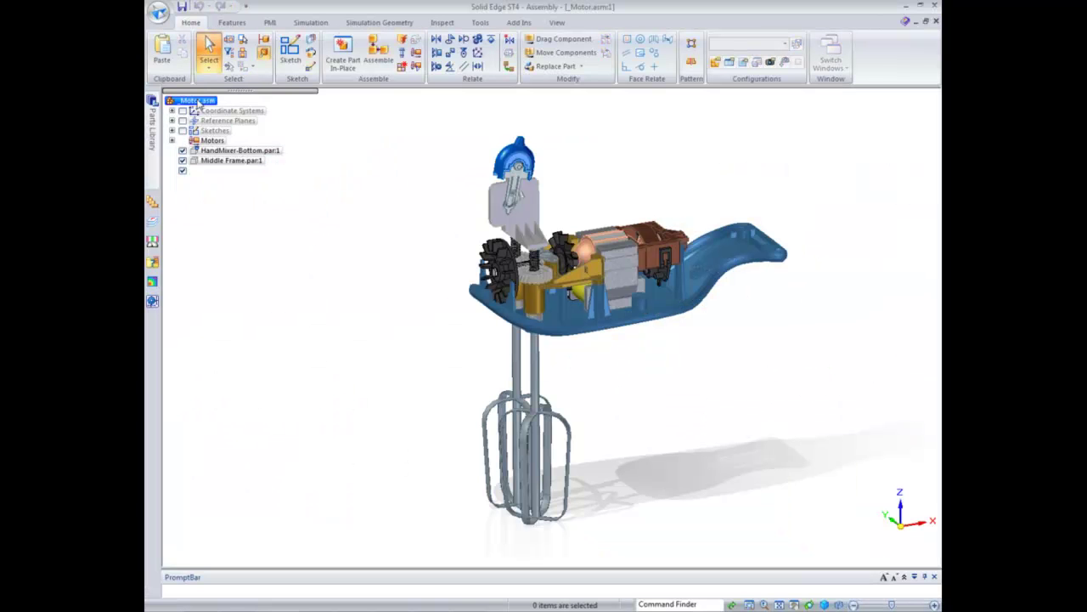
# Activate all parts of the _Motor assembly
pyautogui.rightClick(198, 100)
pyautogui.click(263, 246)
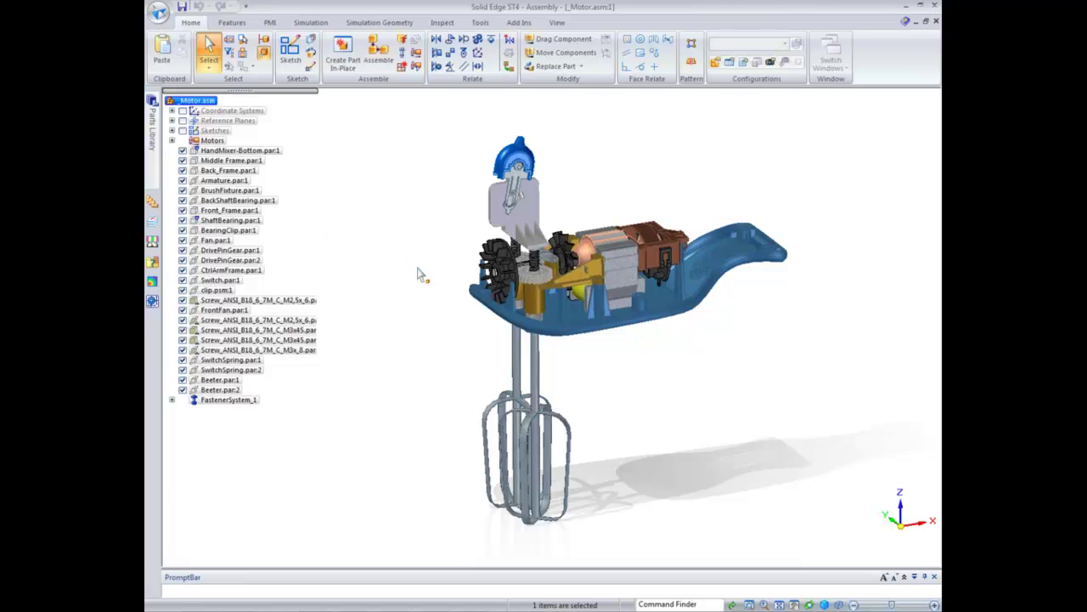
pyautogui.scroll(5, 530, 312)
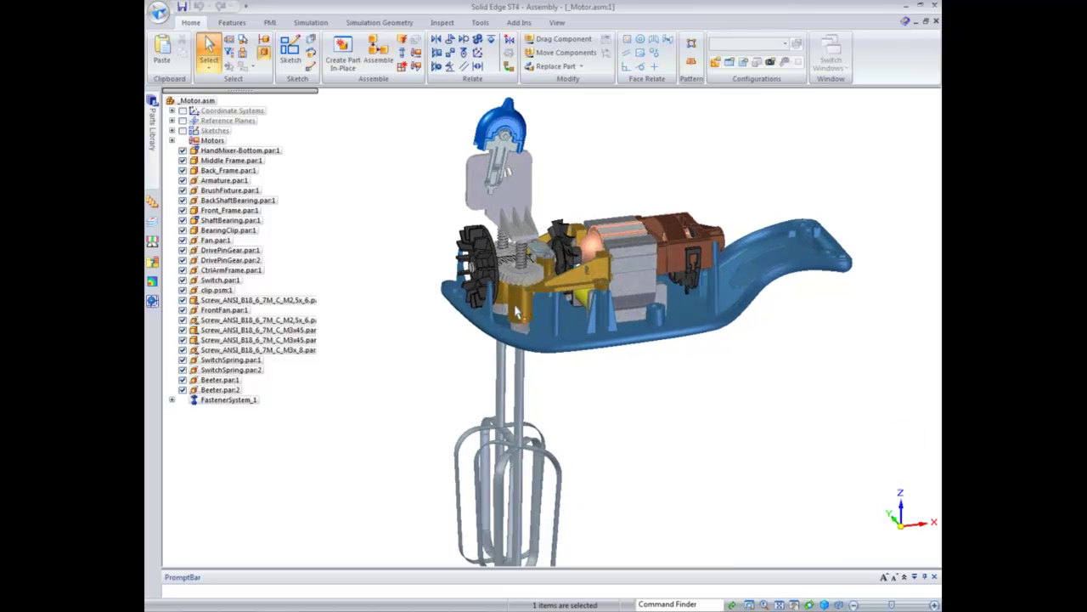
pyautogui.moveTo(489, 318); pyautogui.dragTo(486, 388, button='middle')
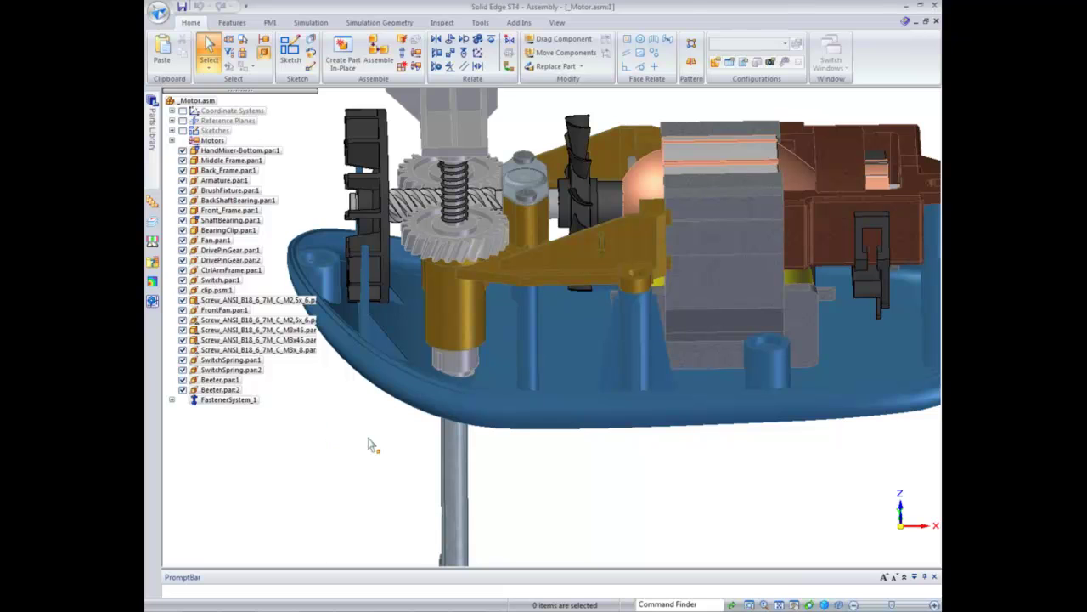
# Edit the HandMixer-Bottom part in place with the surrounding assembly components displayed
pyautogui.click(559, 430)
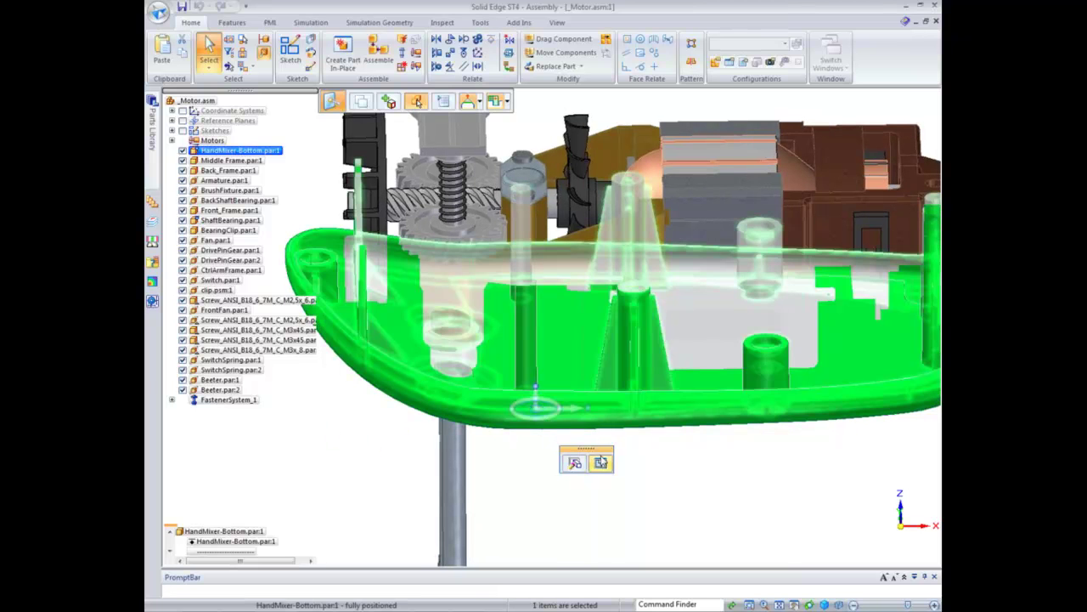
pyautogui.click(601, 462)
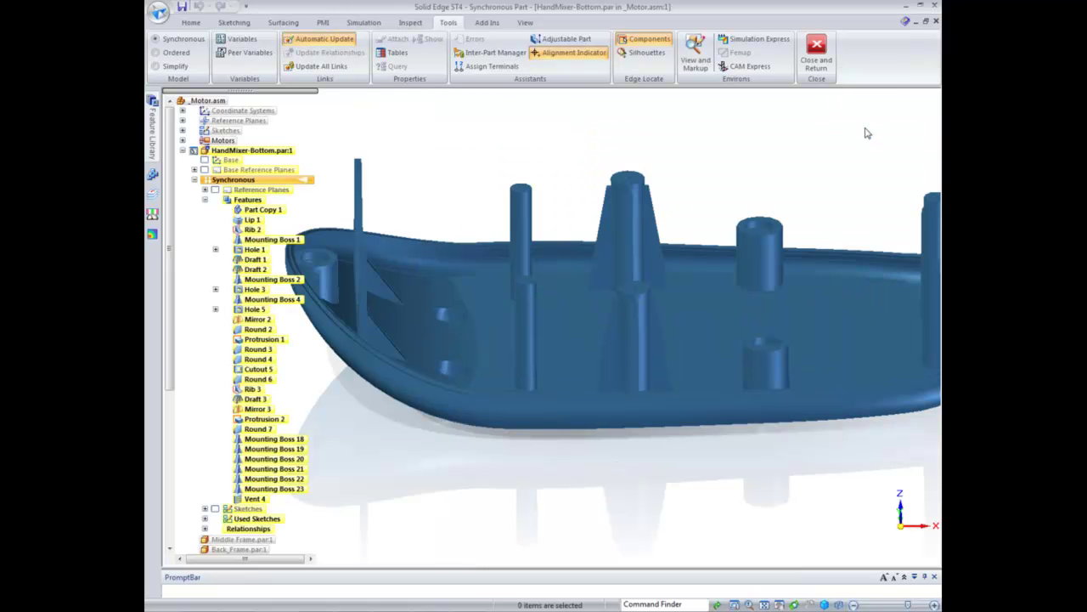
pyautogui.rightClick(866, 132)
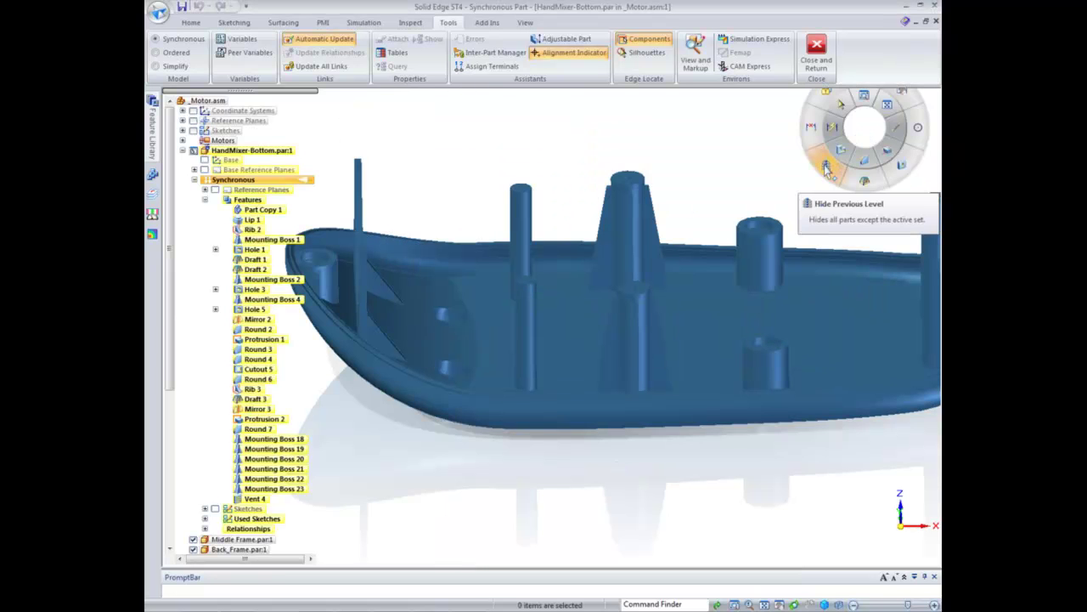
pyautogui.click(828, 168)
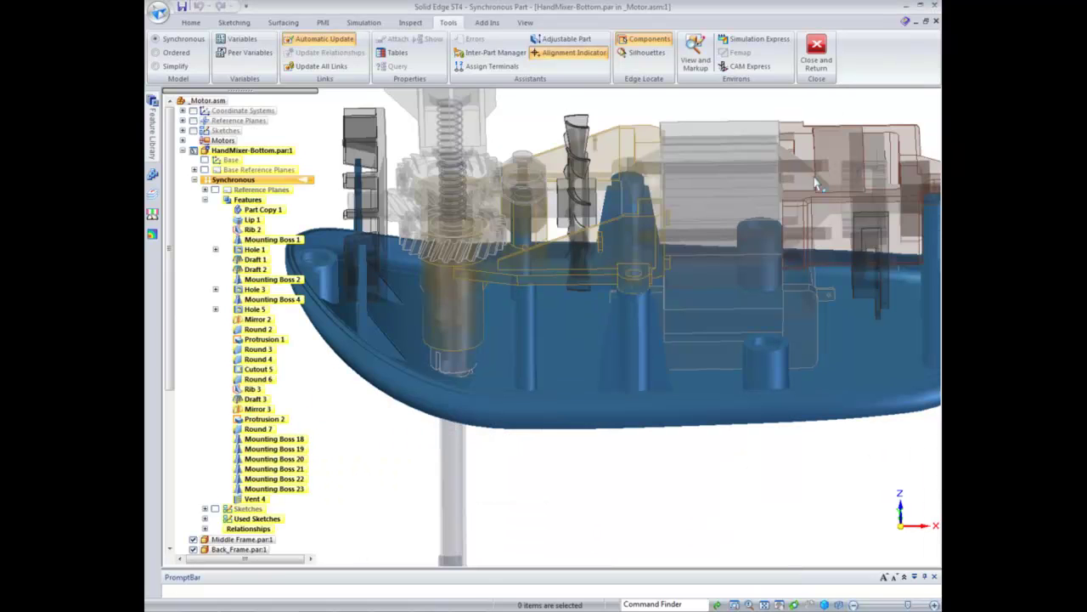
# Extrude the Front_Frame's ring-shaped bottom face Through Next down to the HandMixer-Bottom shell, forming the first cylindrical boss
pyautogui.click(209, 24)
pyautogui.click(572, 51)
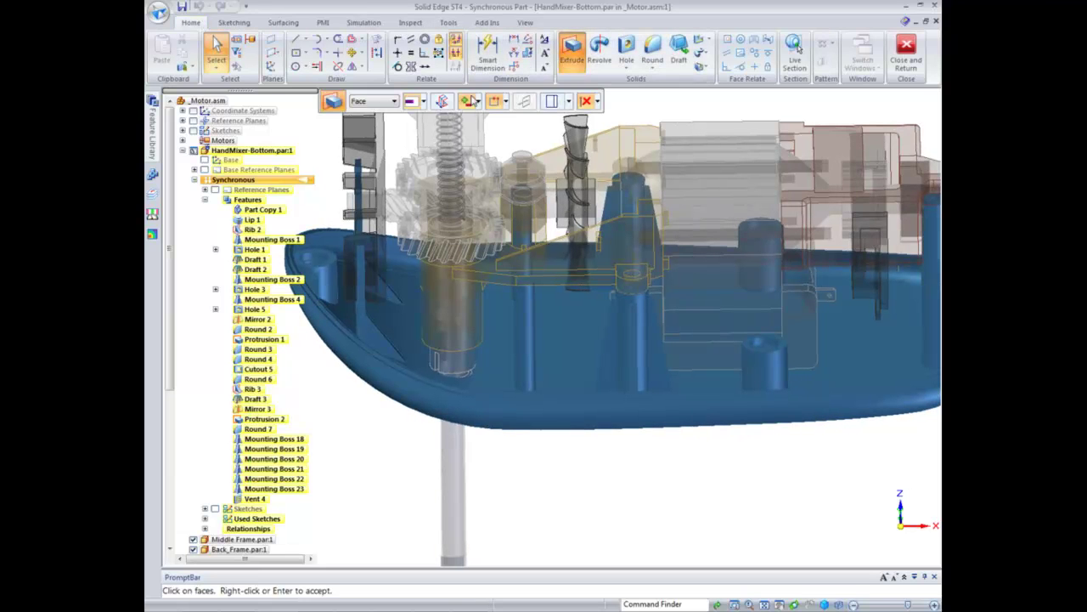
pyautogui.click(427, 341)
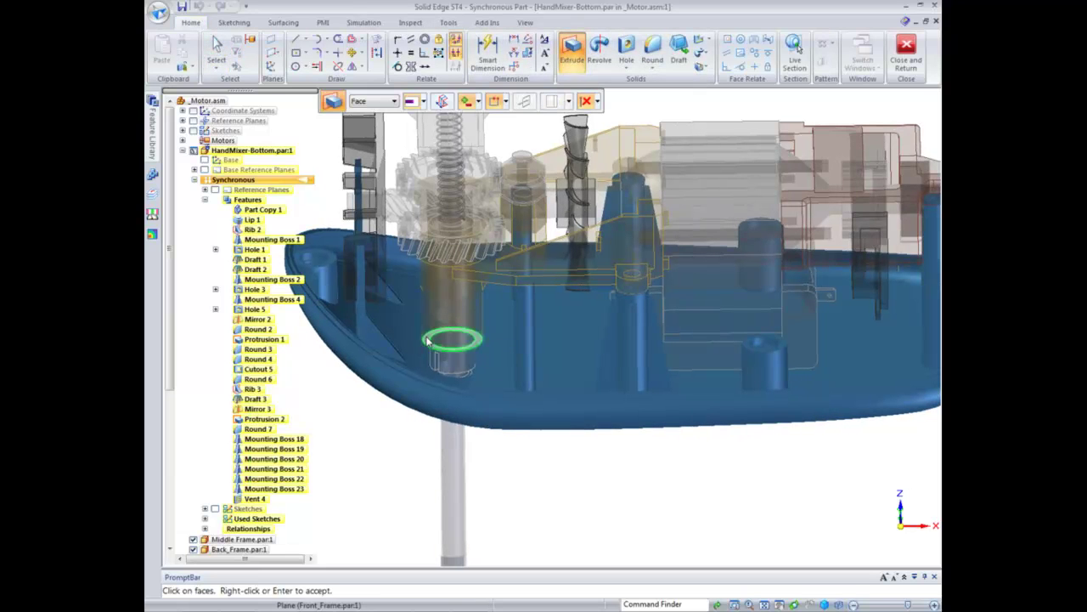
pyautogui.click(422, 101)
pyautogui.click(445, 146)
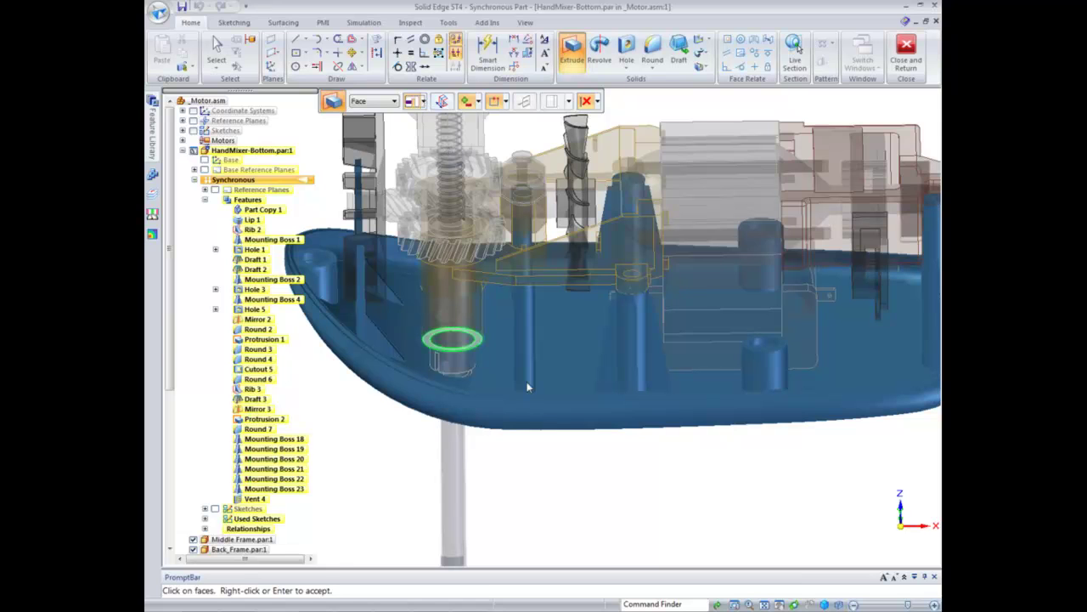
pyautogui.click(548, 506)
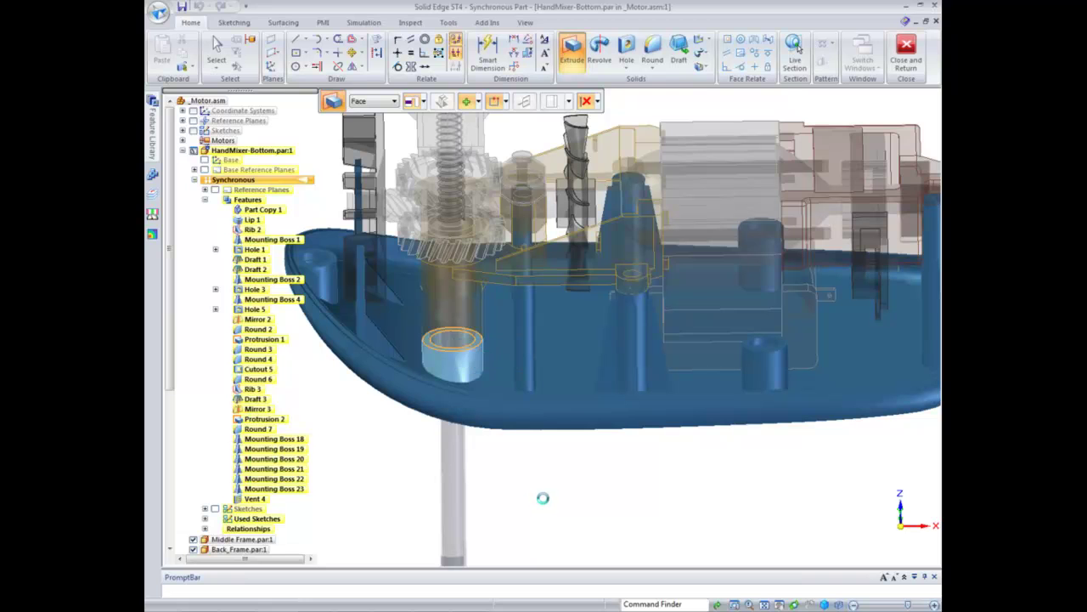
# Extrude the other ring-shaped bottom face of Front_Frame Through Next to the shell, forming the second cylindrical boss
pyautogui.moveTo(553, 458); pyautogui.dragTo(578, 114, button='middle')
pyautogui.click(572, 53)
pyautogui.moveTo(727, 139); pyautogui.dragTo(590, 412, button='middle')
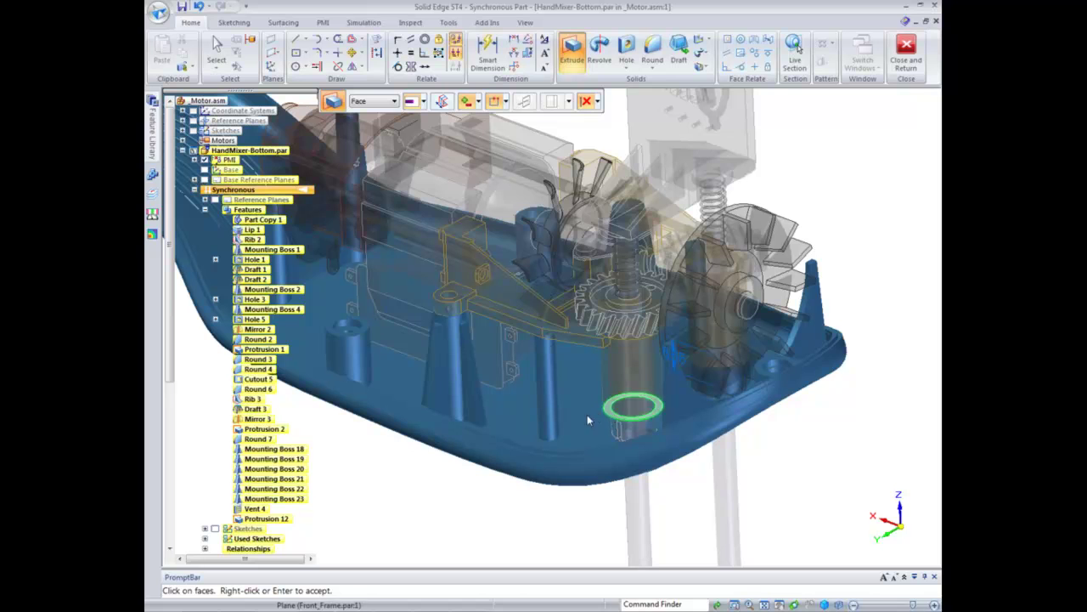
pyautogui.rightClick(845, 460)
pyautogui.click(421, 101)
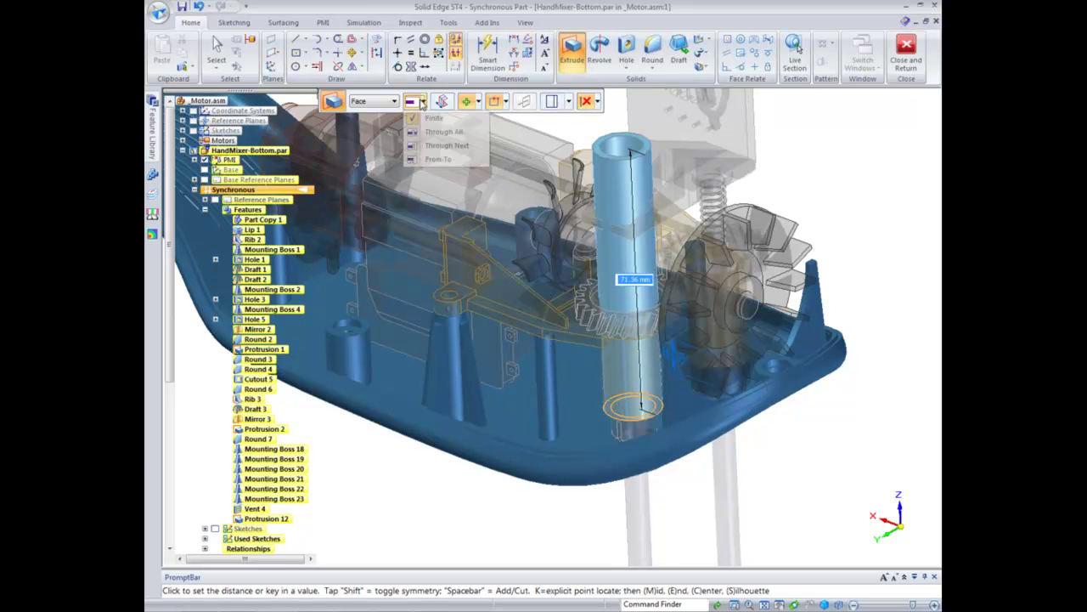
pyautogui.click(446, 146)
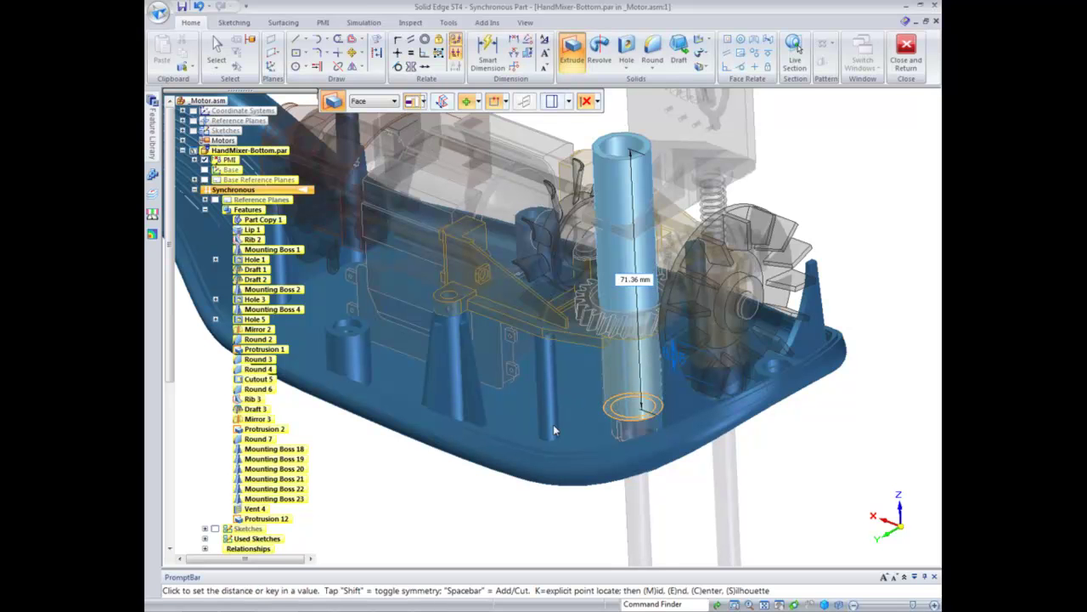
pyautogui.click(603, 552)
pyautogui.click(837, 161)
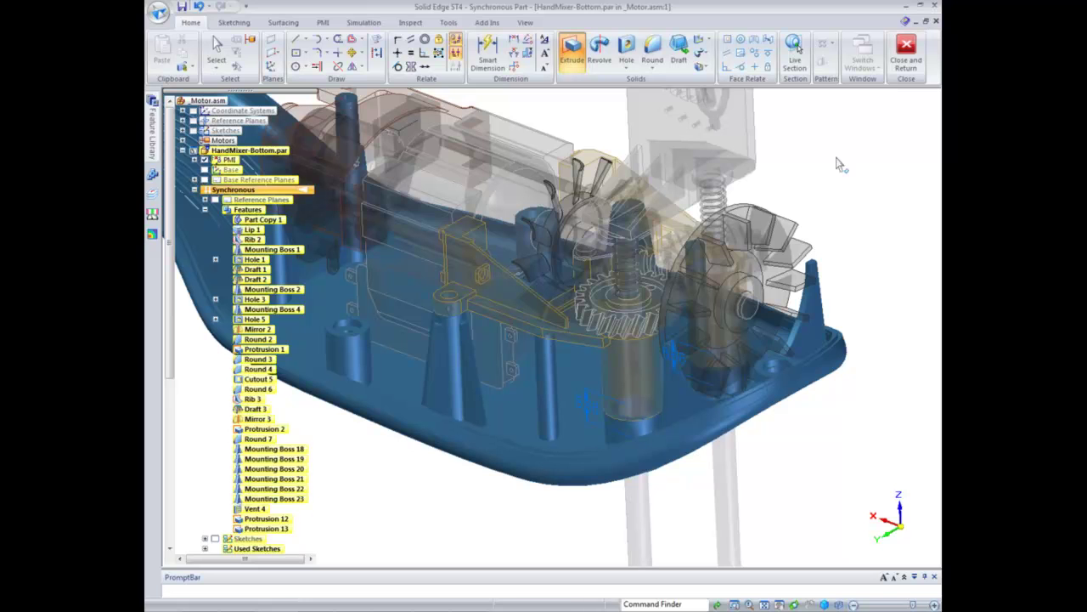
# Hide the surrounding assembly components to show the two new bosses, and return from HandMixer-Bottom to the assembly
pyautogui.moveTo(836, 159); pyautogui.dragTo(794, 196, button='right')
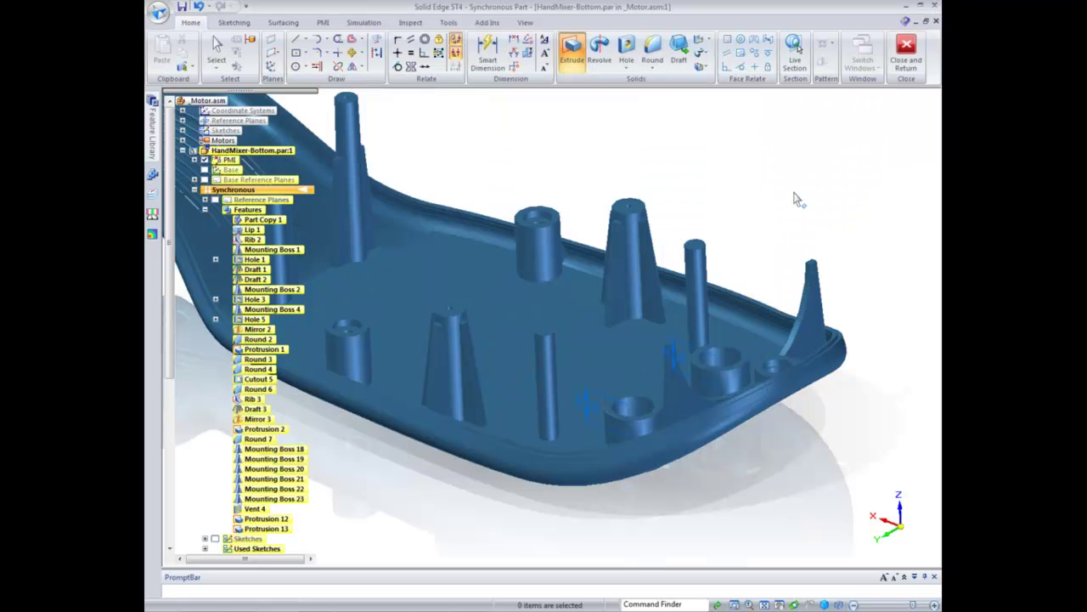
pyautogui.press('Escape')
pyautogui.moveTo(815, 187); pyautogui.dragTo(712, 392, button='middle')
pyautogui.moveTo(760, 195); pyautogui.dragTo(852, 175, button='middle')
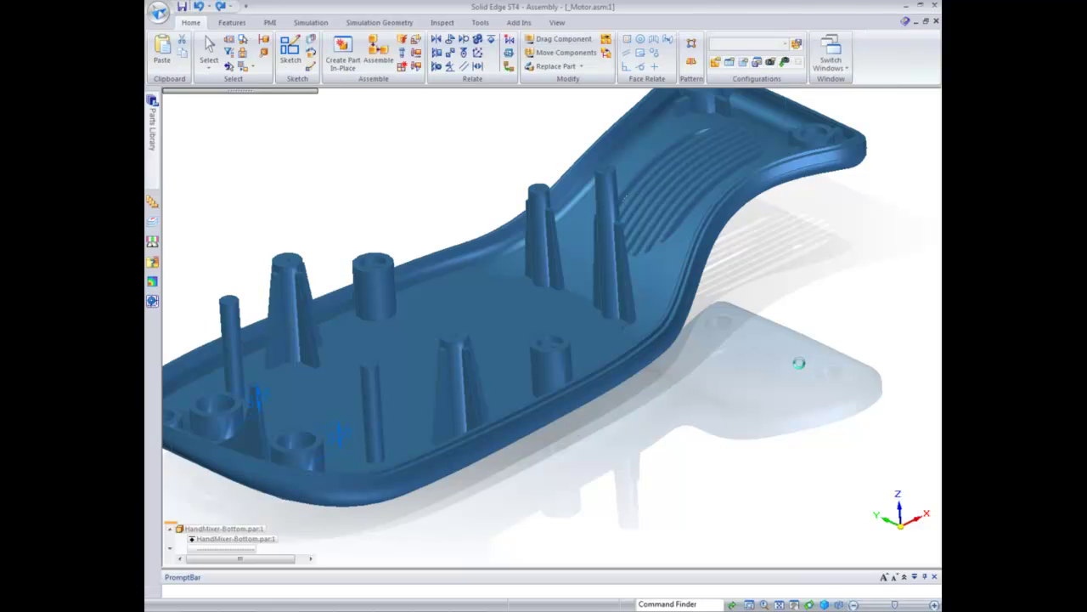
# Edit the Back_Frame part in place with the surrounding assembly components displayed
pyautogui.moveTo(790, 397); pyautogui.dragTo(580, 290, button='middle')
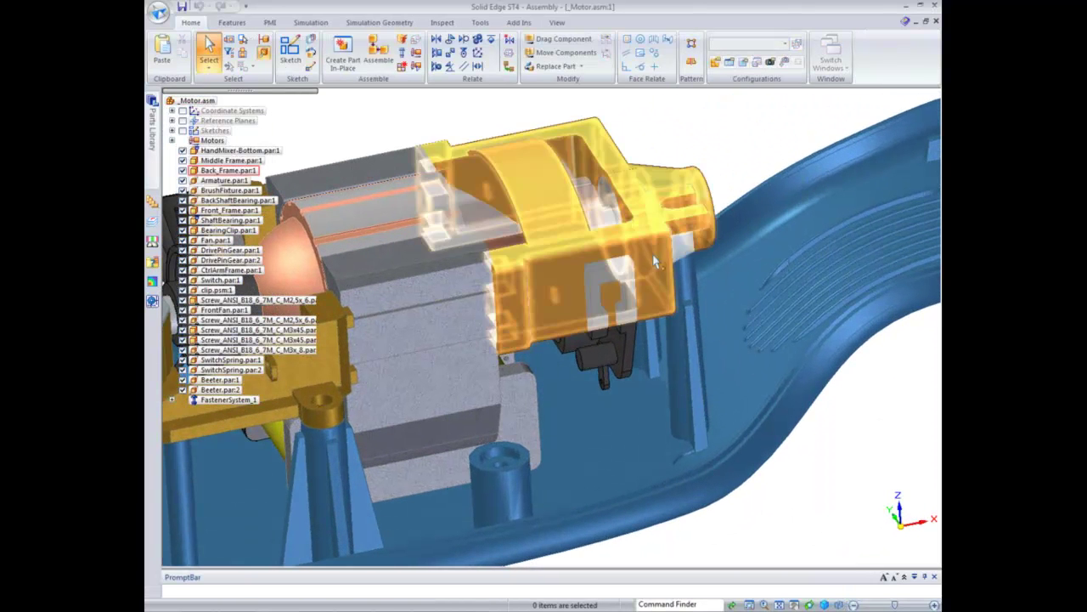
pyautogui.click(586, 293)
pyautogui.click(719, 307)
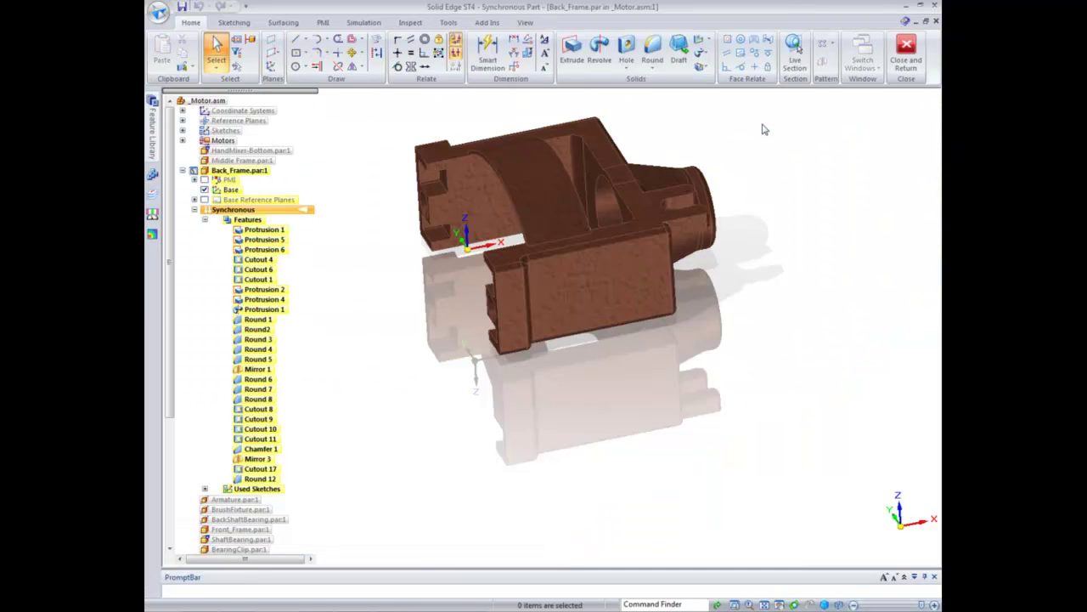
pyautogui.rightClick(762, 127)
pyautogui.click(728, 167)
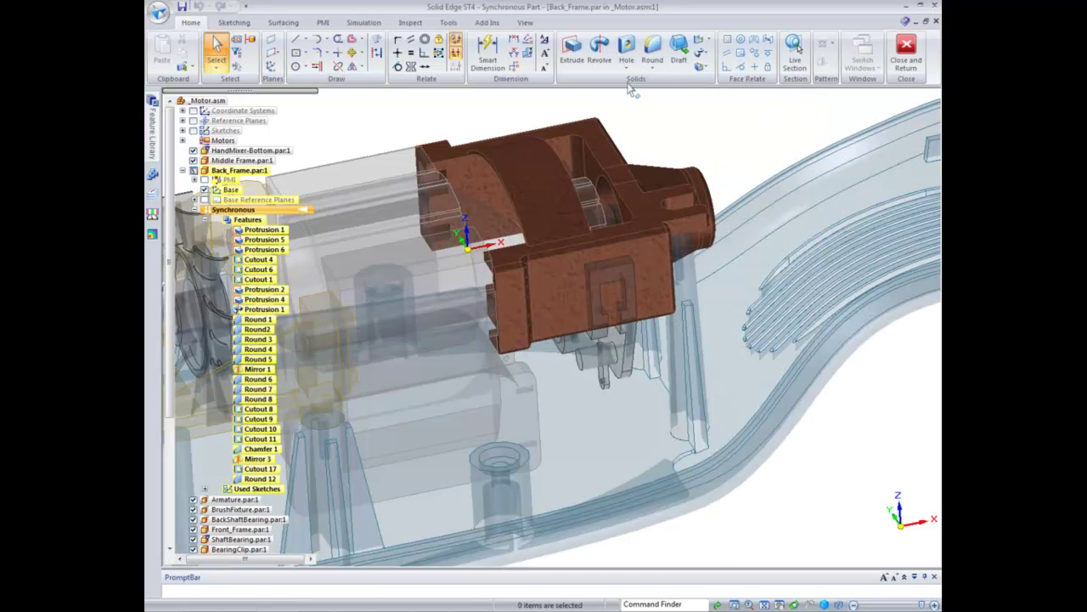
# Extrude the rectangular neighbouring component face inside the Back_Frame opening downward as a cut through the frame's far side
pyautogui.click(573, 52)
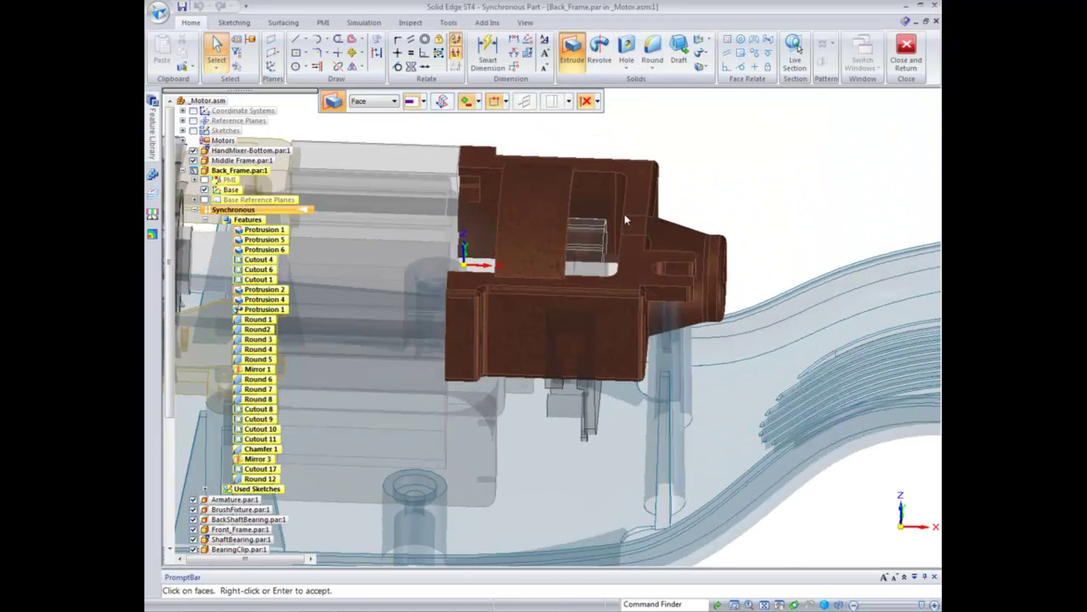
pyautogui.click(601, 228)
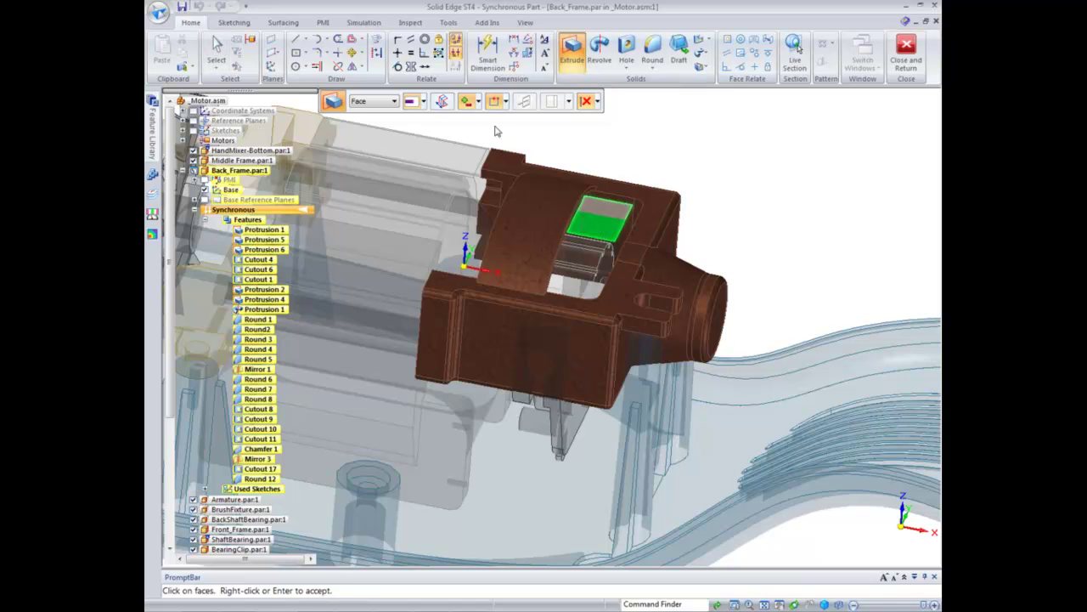
pyautogui.rightClick(656, 146)
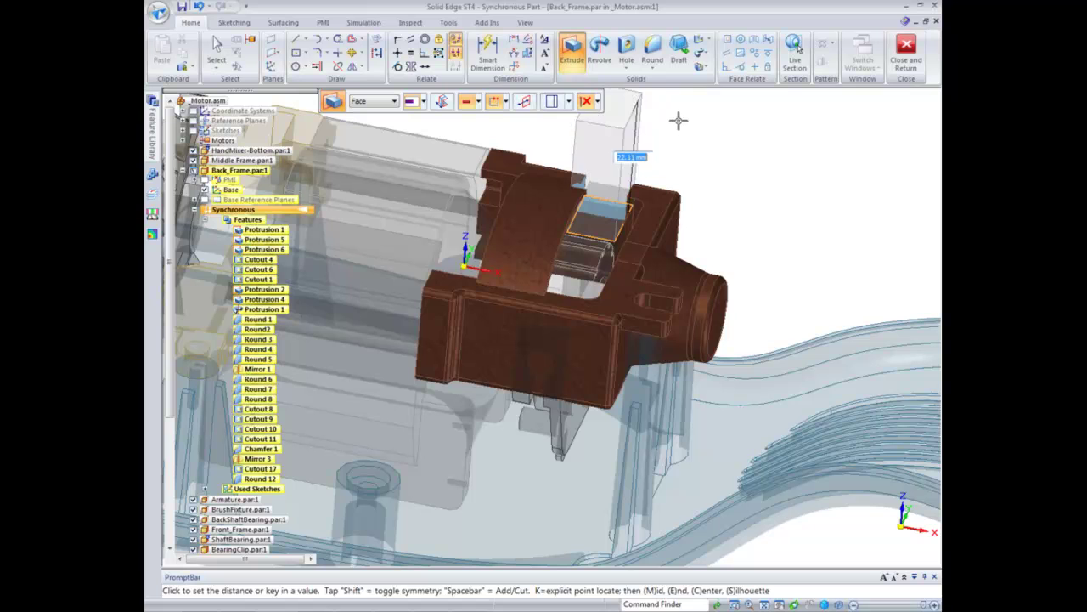
pyautogui.click(723, 425)
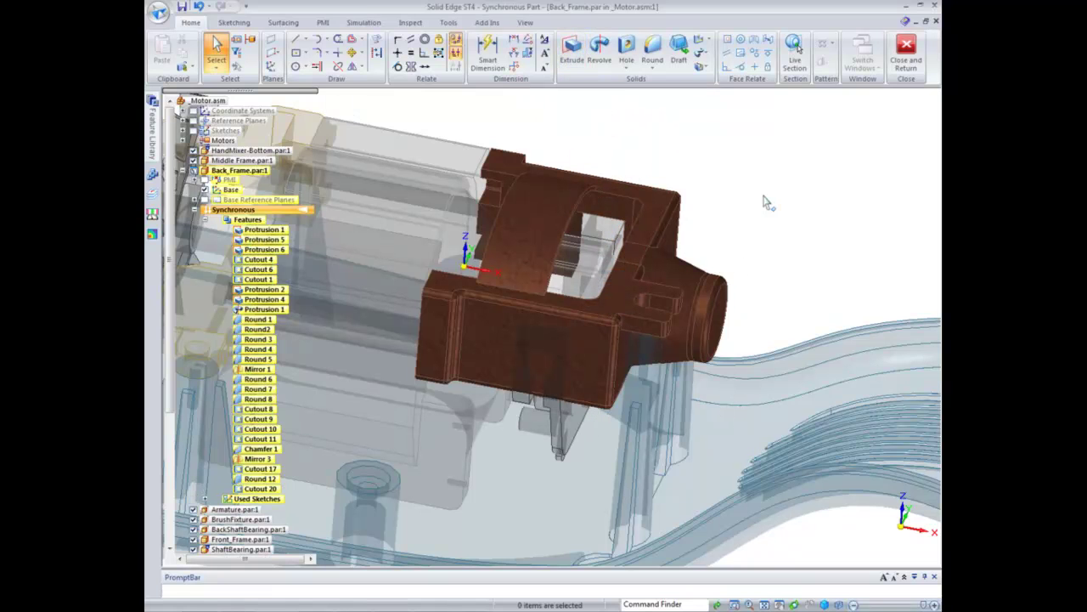
# Extrude the matching rectangular component face on the opposite side of the opening downward to cut through Back_Frame's other side wall
pyautogui.click(576, 54)
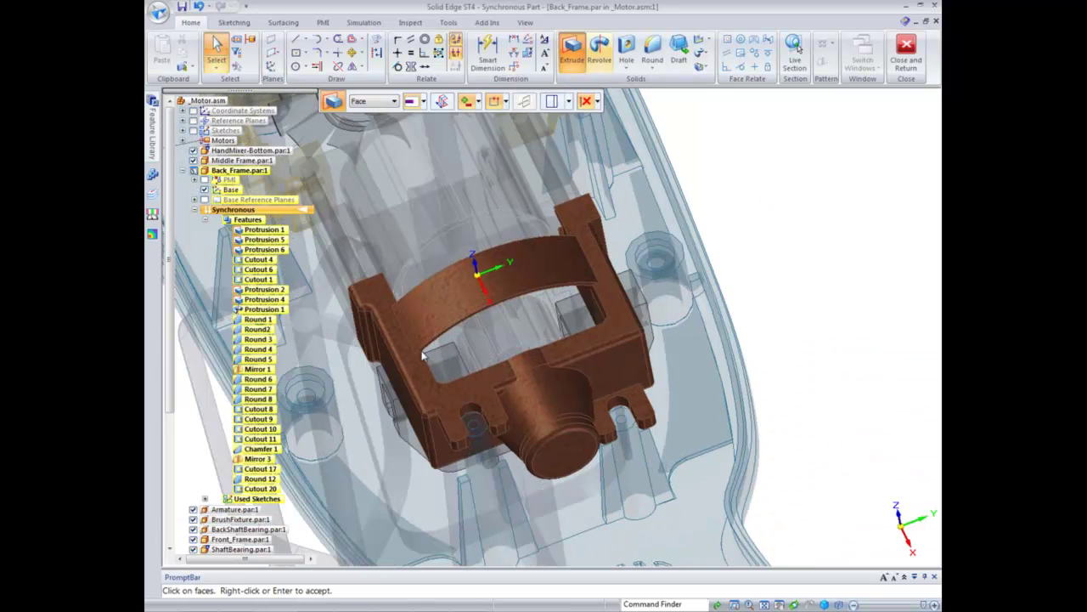
pyautogui.click(432, 362)
pyautogui.rightClick(840, 170)
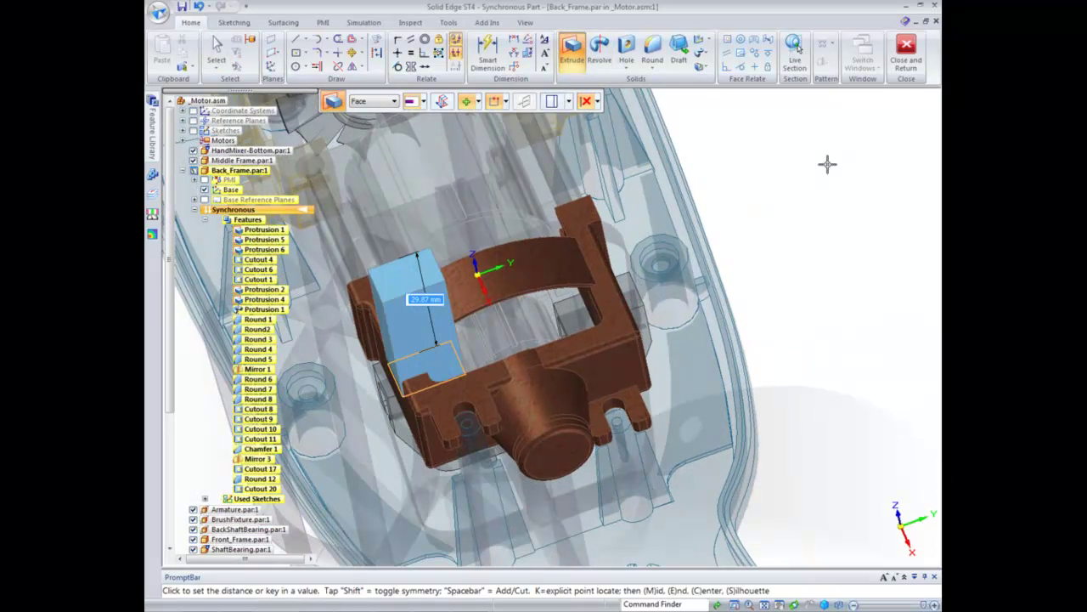
pyautogui.click(684, 491)
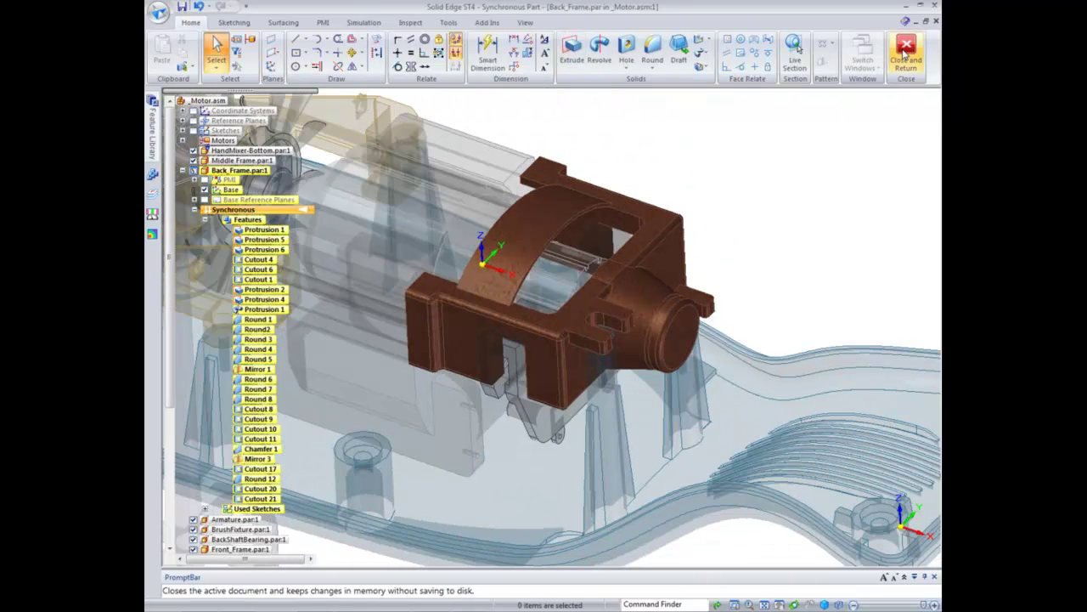
# Return from Back_Frame to the _Motor assembly and close the assembly without saving the changes
pyautogui.click(906, 51)
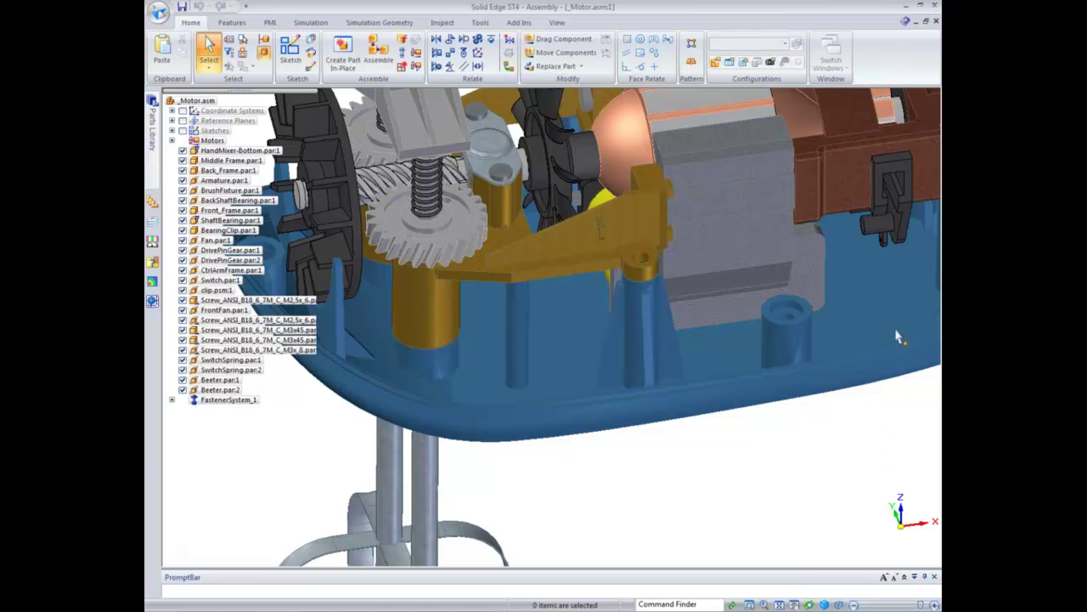
pyautogui.click(935, 21)
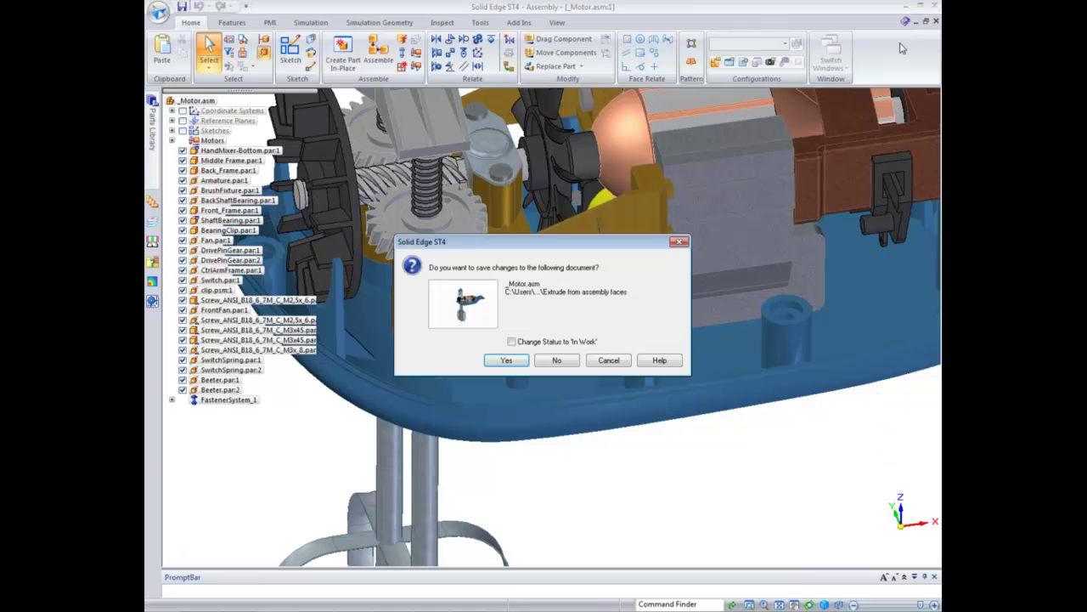
pyautogui.click(578, 363)
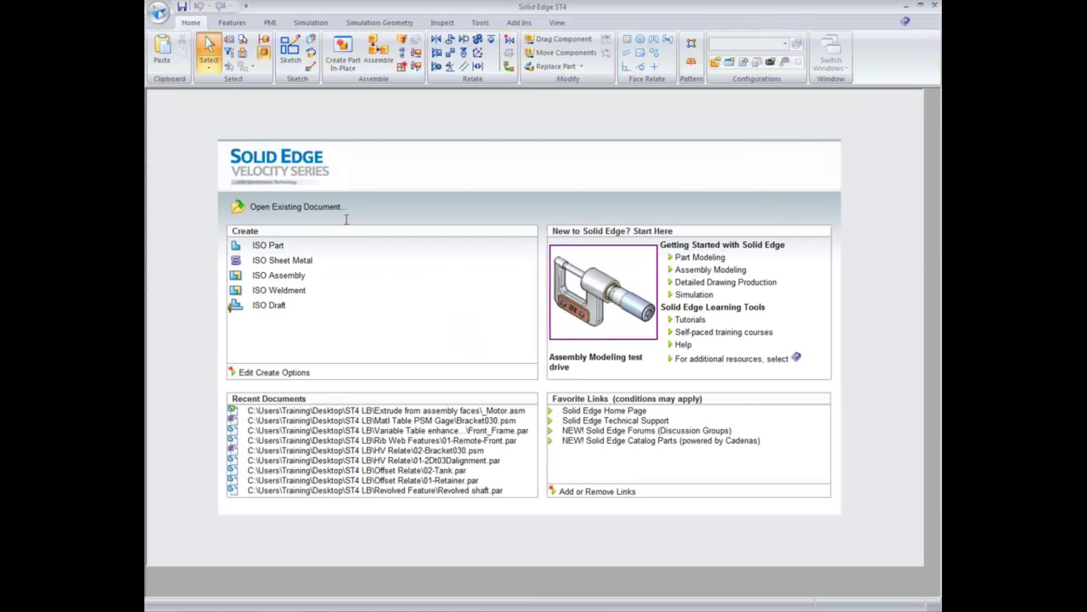
# Open the Move-Copy assembly from the Steering Wheel - Copy folder and activate all of its parts
pyautogui.click(336, 207)
pyautogui.click(539, 163)
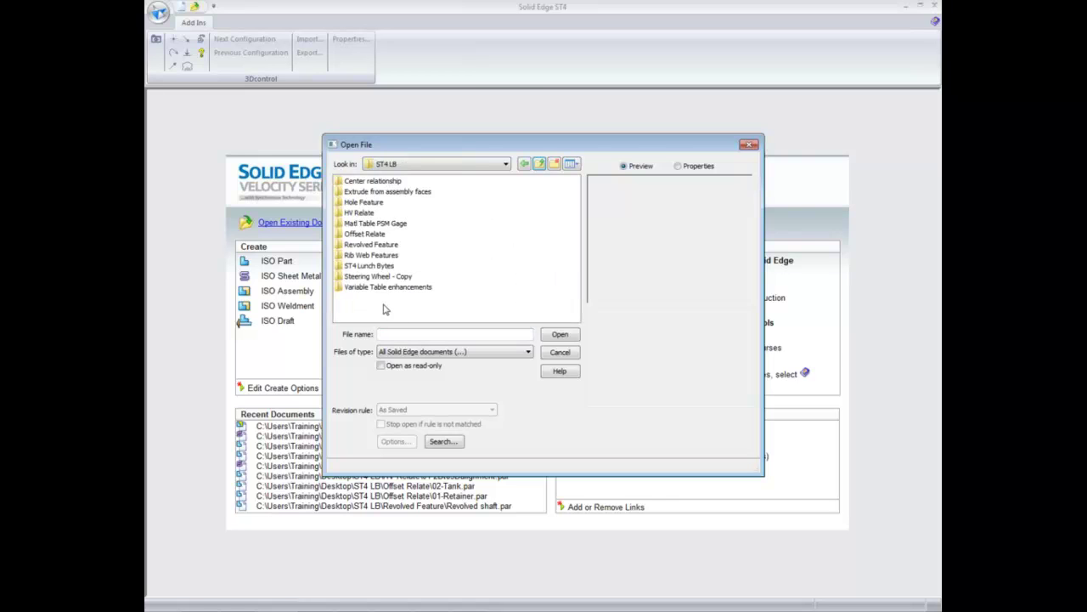
pyautogui.doubleClick(373, 282)
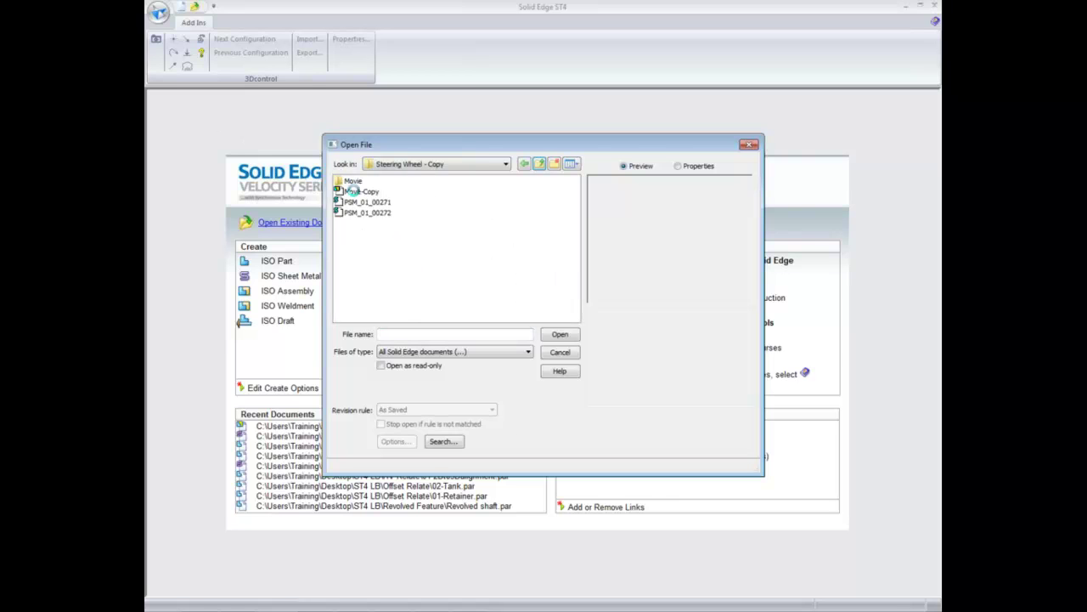
pyautogui.doubleClick(353, 191)
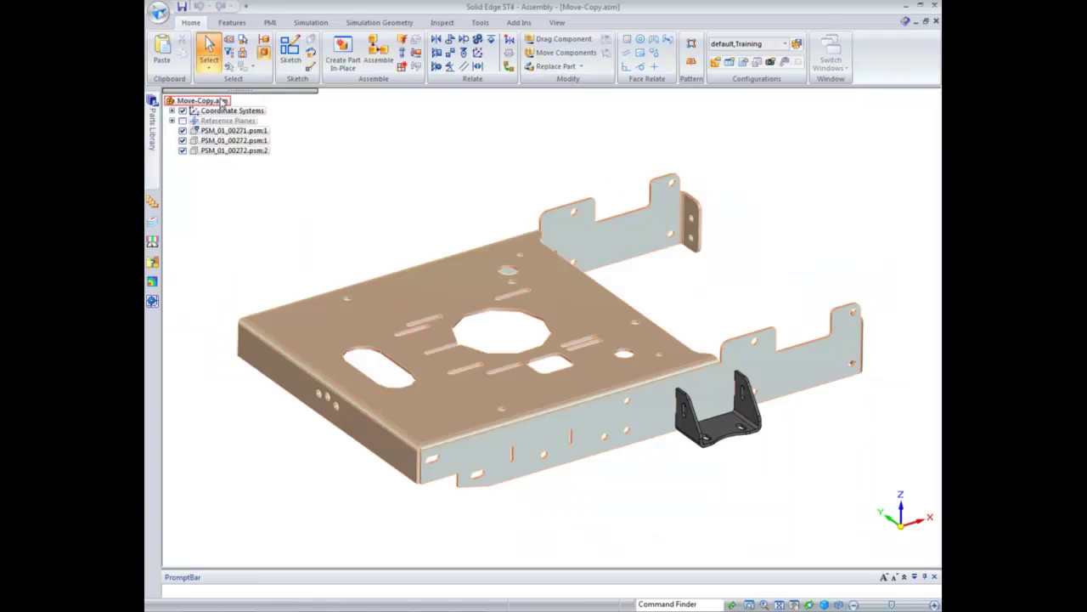
pyautogui.rightClick(223, 102)
pyautogui.click(259, 253)
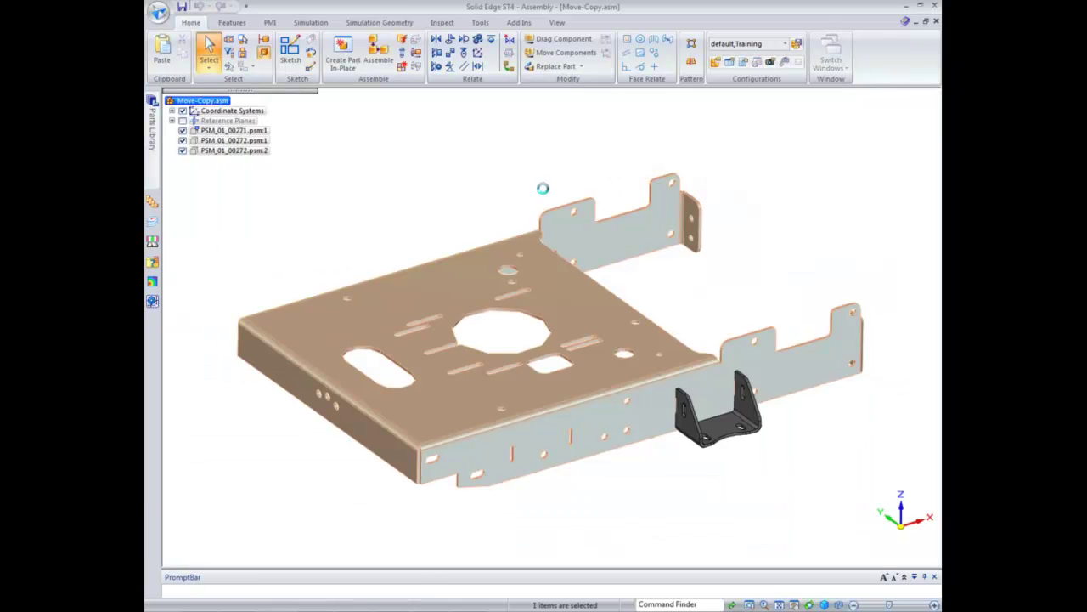
# Select the front PSM_01_00272 bracket and relocate its steering wheel to the upper corner of the near upright's locating tab
pyautogui.scroll(5, 776, 291)
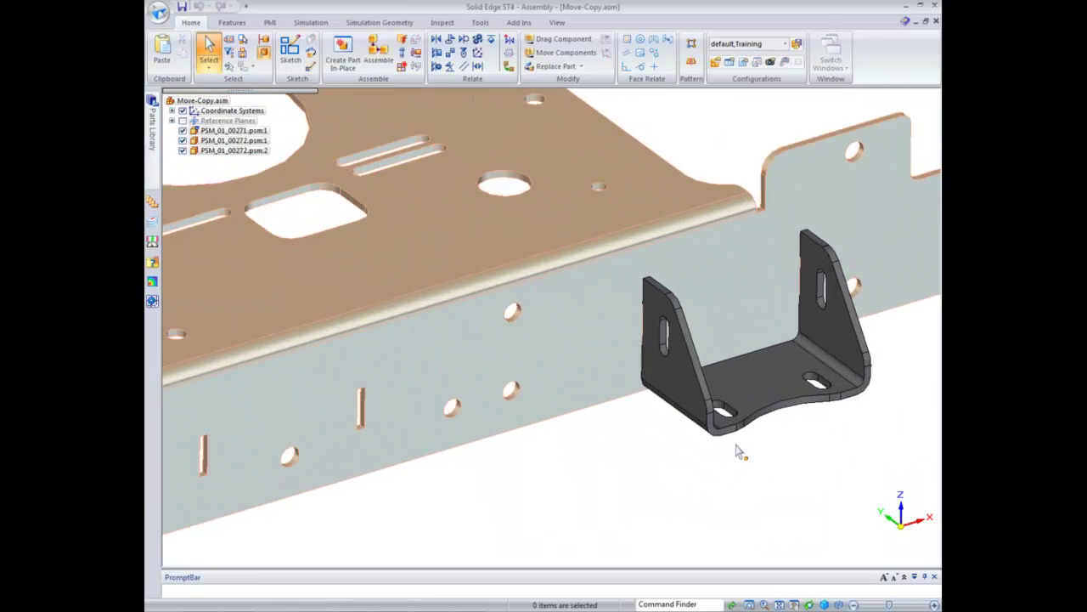
pyautogui.scroll(4, 736, 452)
pyautogui.click(731, 384)
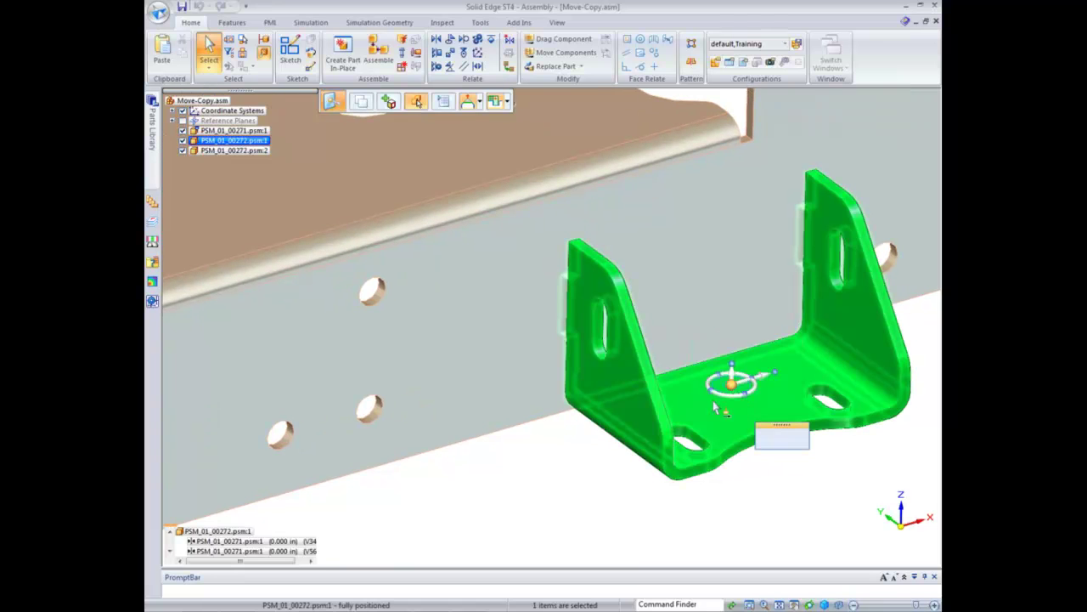
pyautogui.click(732, 385)
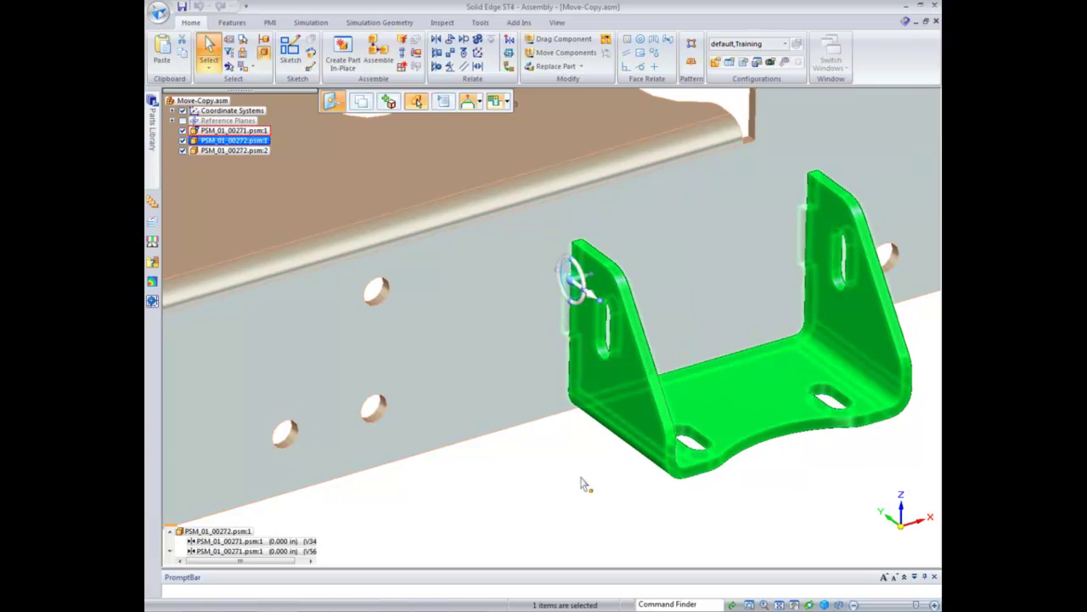
# Move-copy the bracket about 11.811 in along the flange to the far slot's upper corner, repairing relationships by adjusting offsets and then replacing
pyautogui.scroll(-2, 586, 481)
pyautogui.scroll(-3, 671, 291)
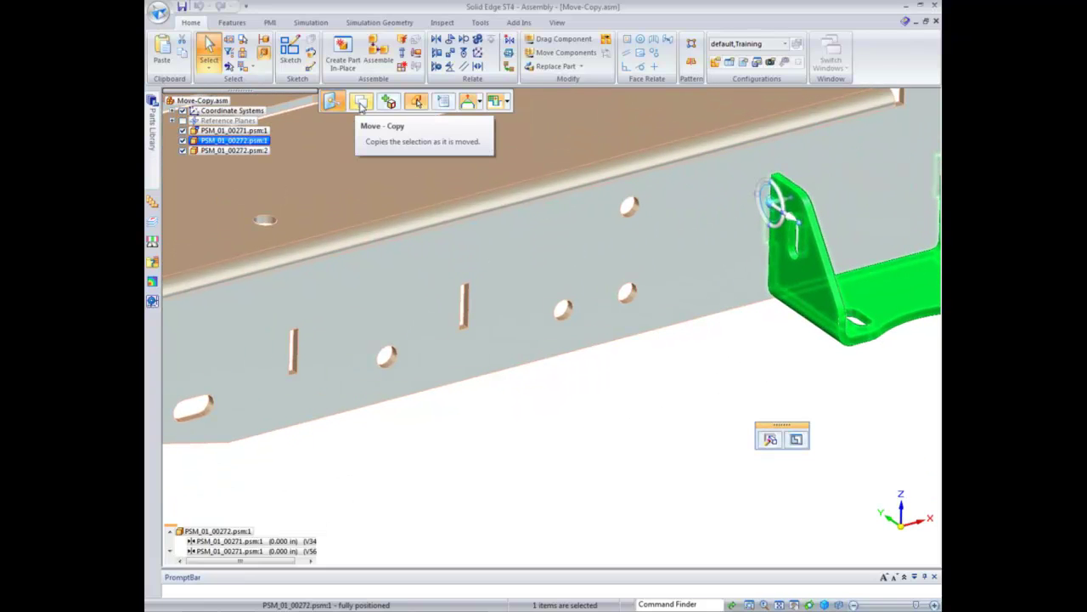
pyautogui.click(361, 102)
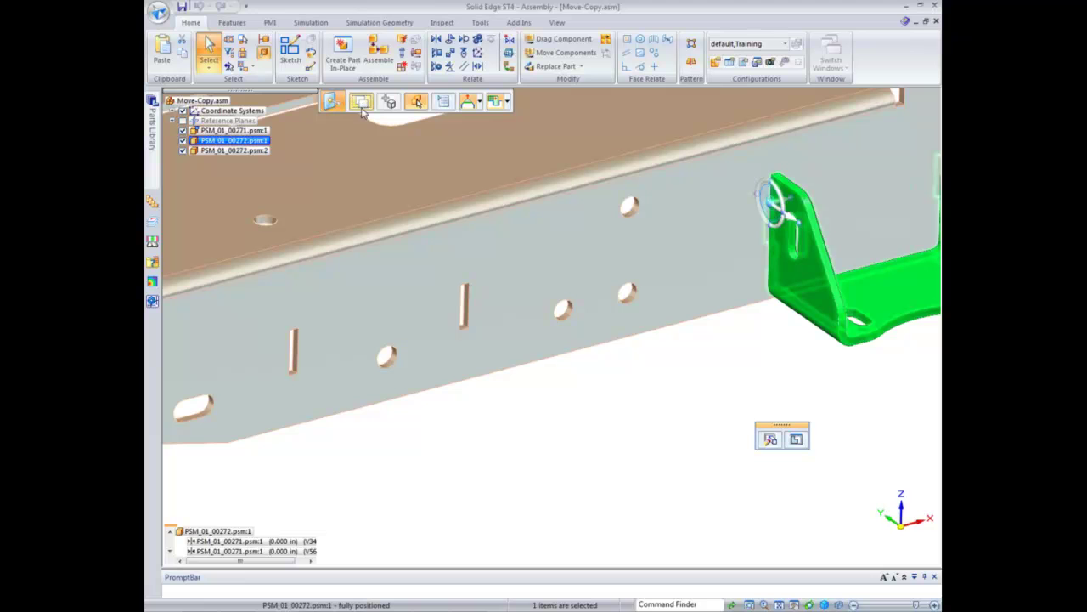
pyautogui.scroll(4, 693, 508)
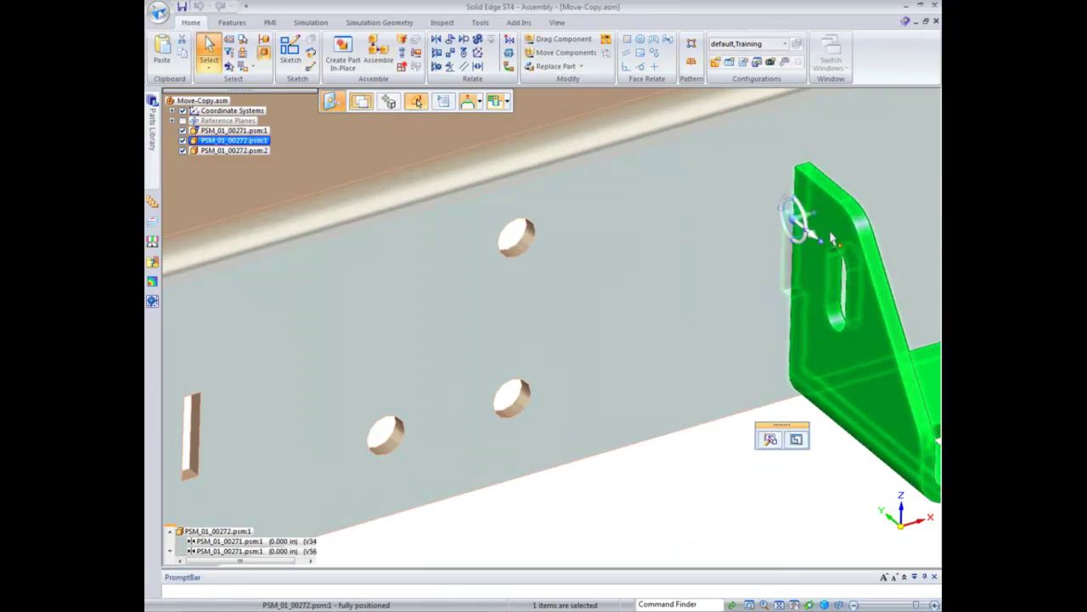
pyautogui.click(805, 220)
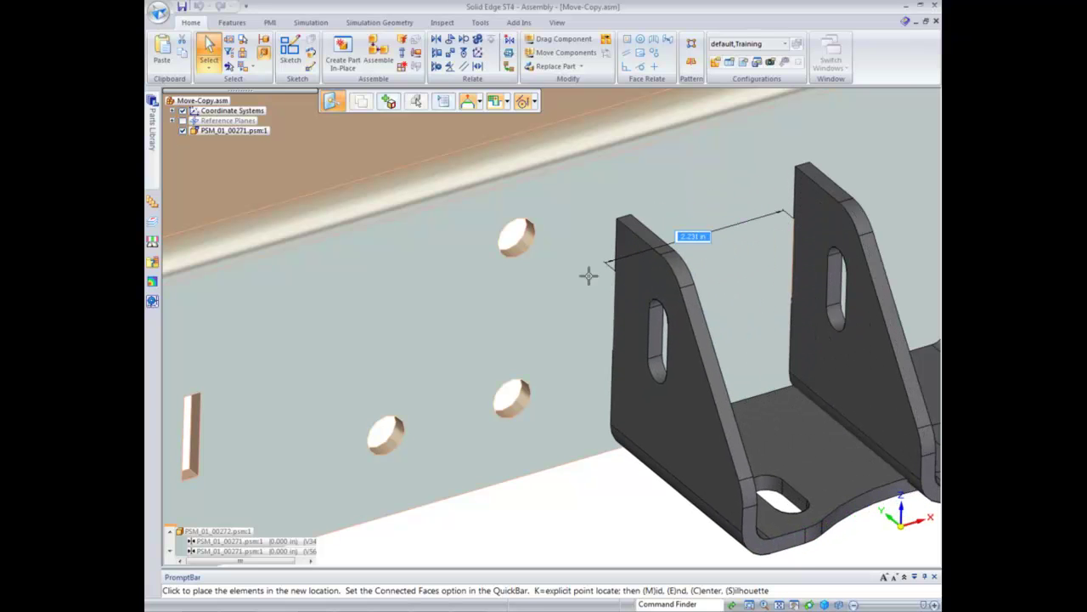
pyautogui.scroll(-1, 585, 274)
pyautogui.click(547, 278)
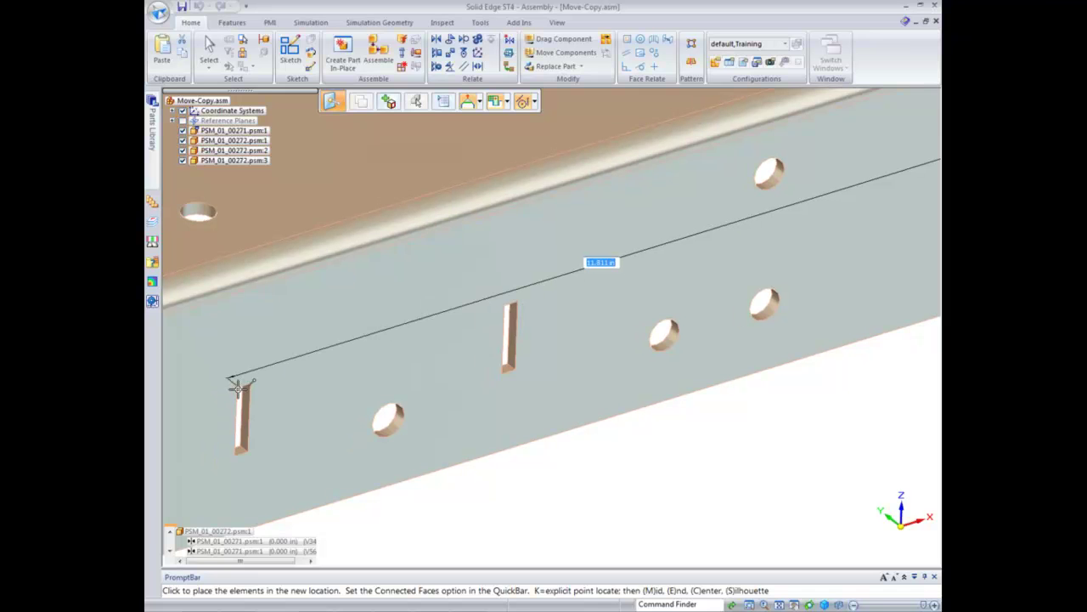
pyautogui.click(235, 384)
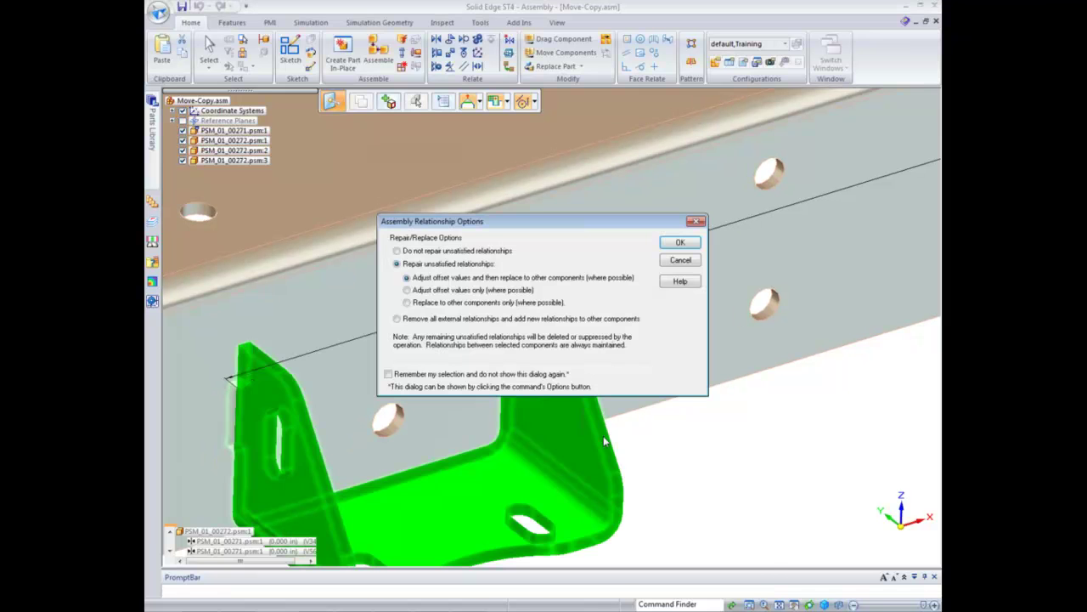
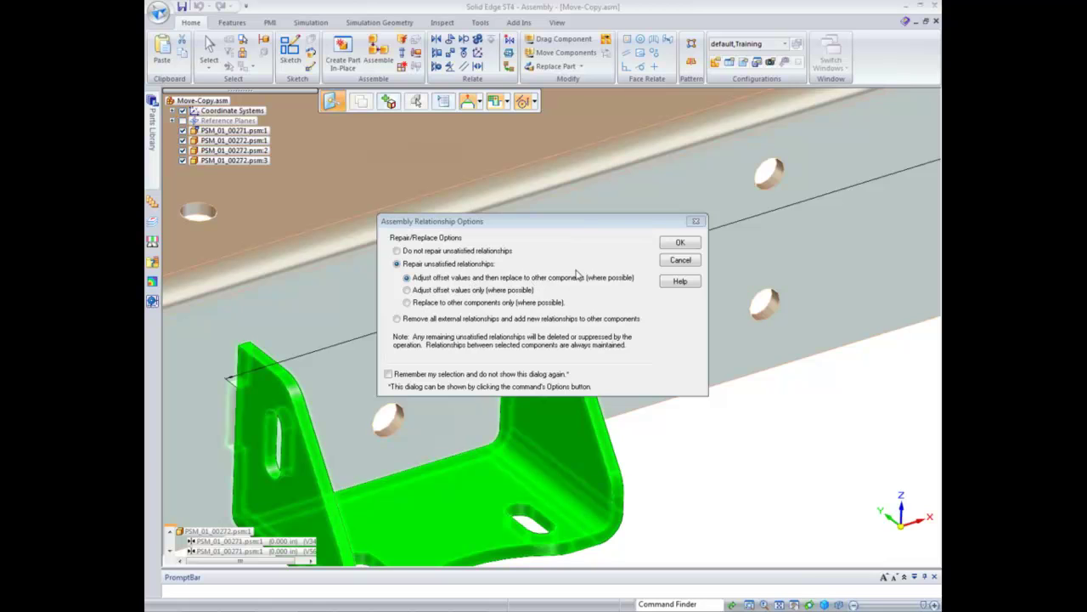
pyautogui.click(681, 245)
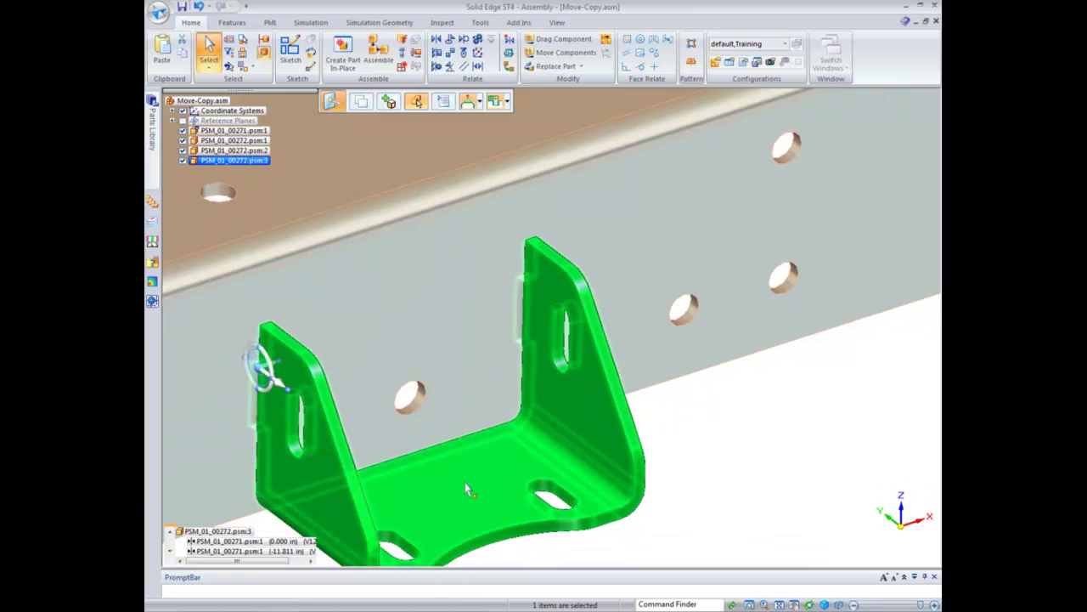
# Examine the assembly relationships of the copied bracket, and clear the selection to compare both brackets on the flange
pyautogui.click(170, 553)
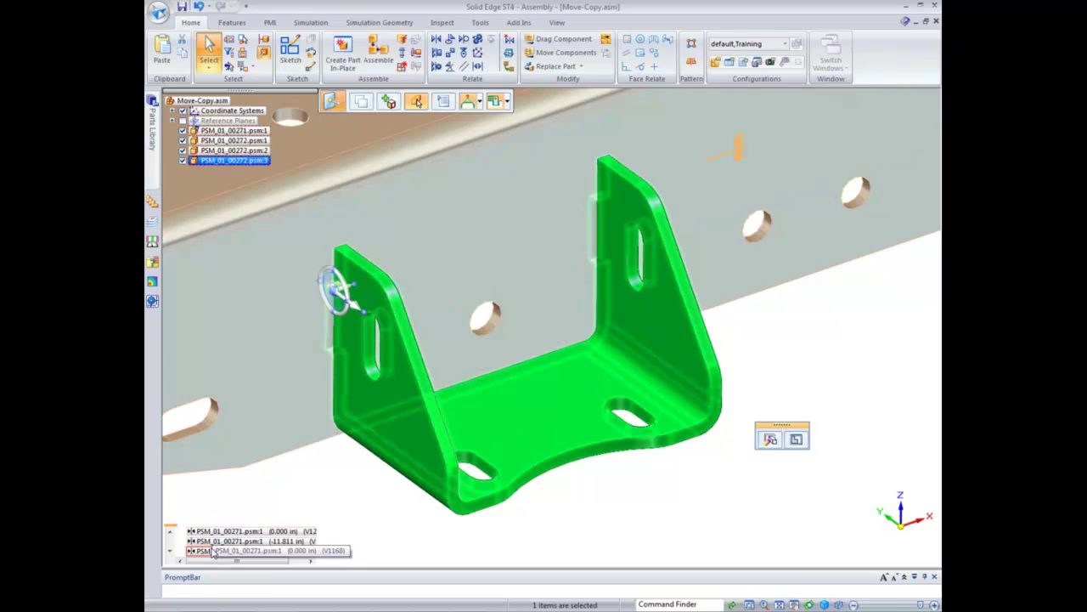
pyautogui.middleClick(335, 512)
pyautogui.middleClick(335, 512)
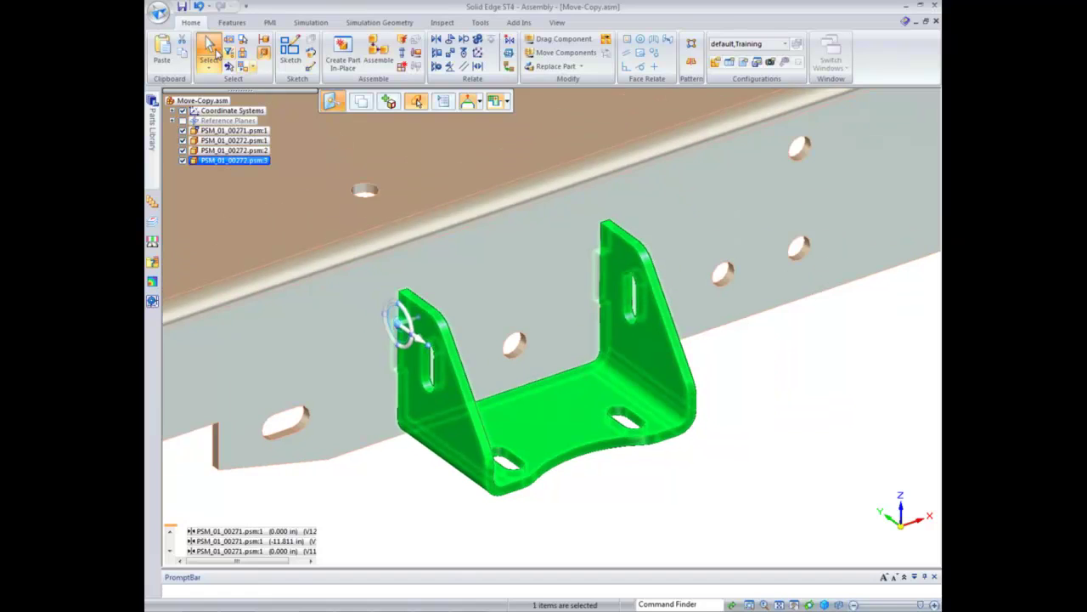
pyautogui.click(835, 397)
pyautogui.middleClick(835, 397)
pyautogui.middleClick(835, 397)
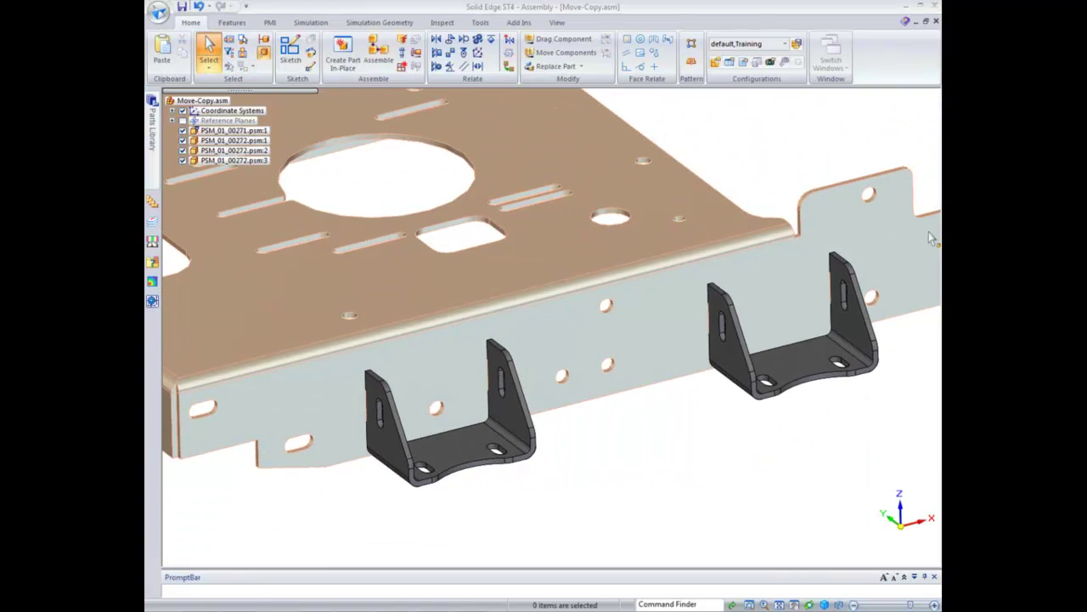
# Close the Move-Copy assembly without saving the document or its display configuration
pyautogui.click(936, 22)
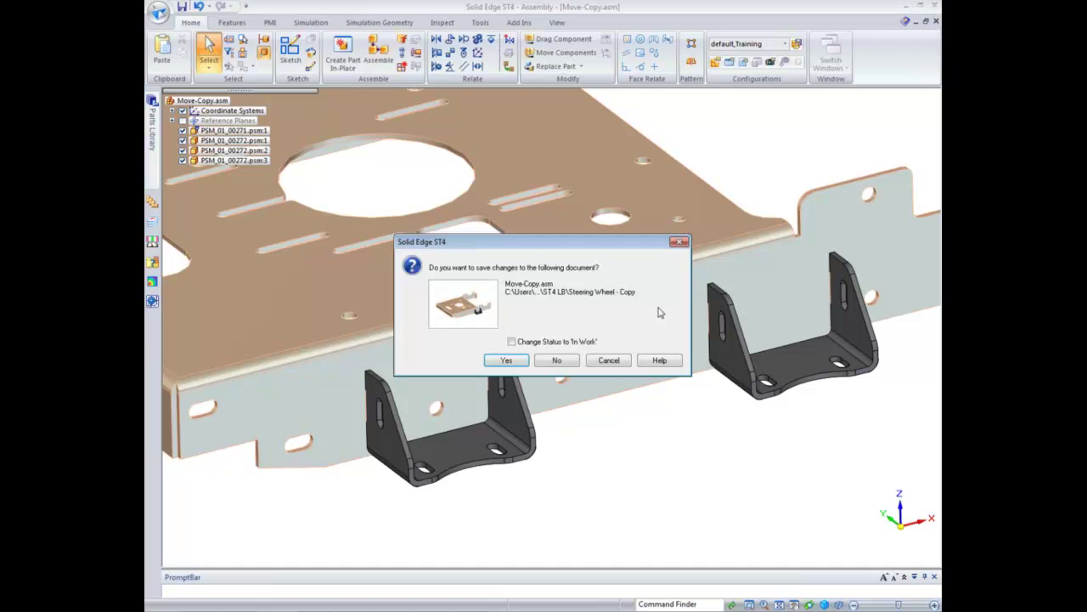
pyautogui.click(557, 361)
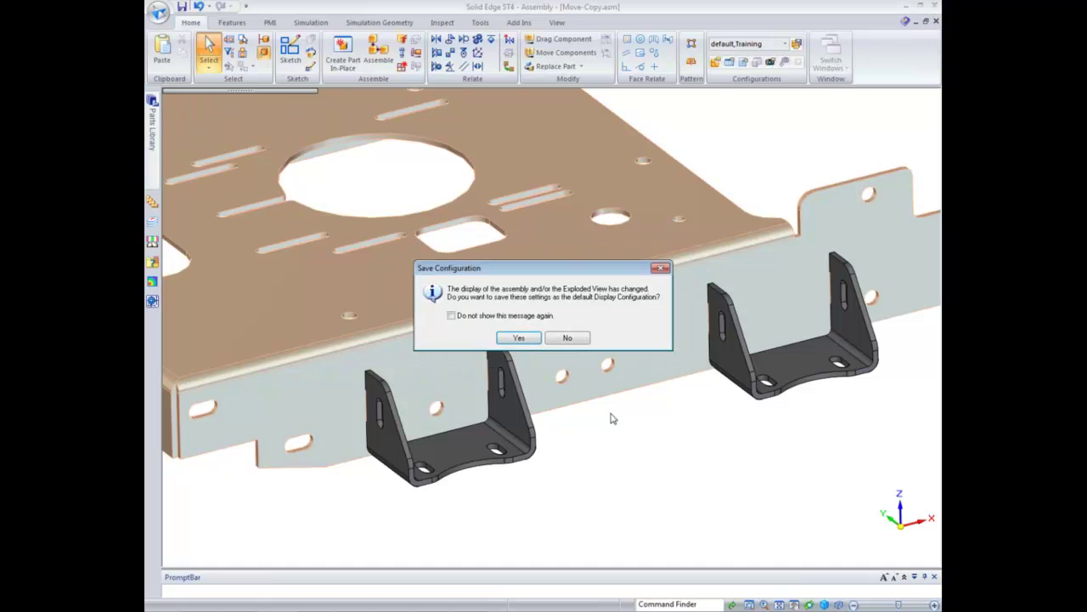
pyautogui.click(556, 339)
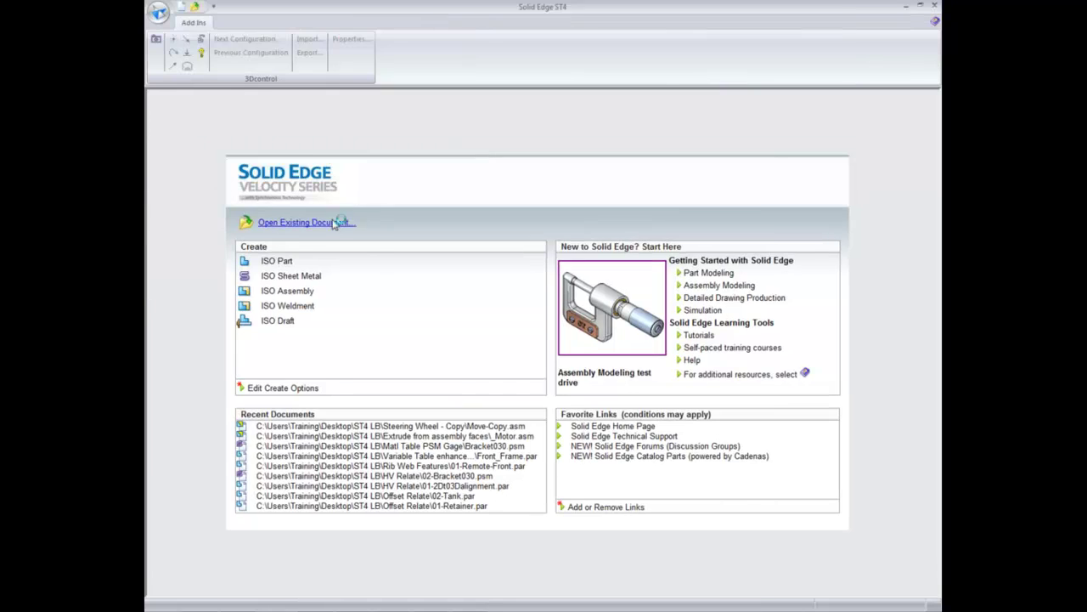
# Open the "1-square cutout with square block" assembly from the Center relationship folder and orient it to face the channel
pyautogui.click(335, 223)
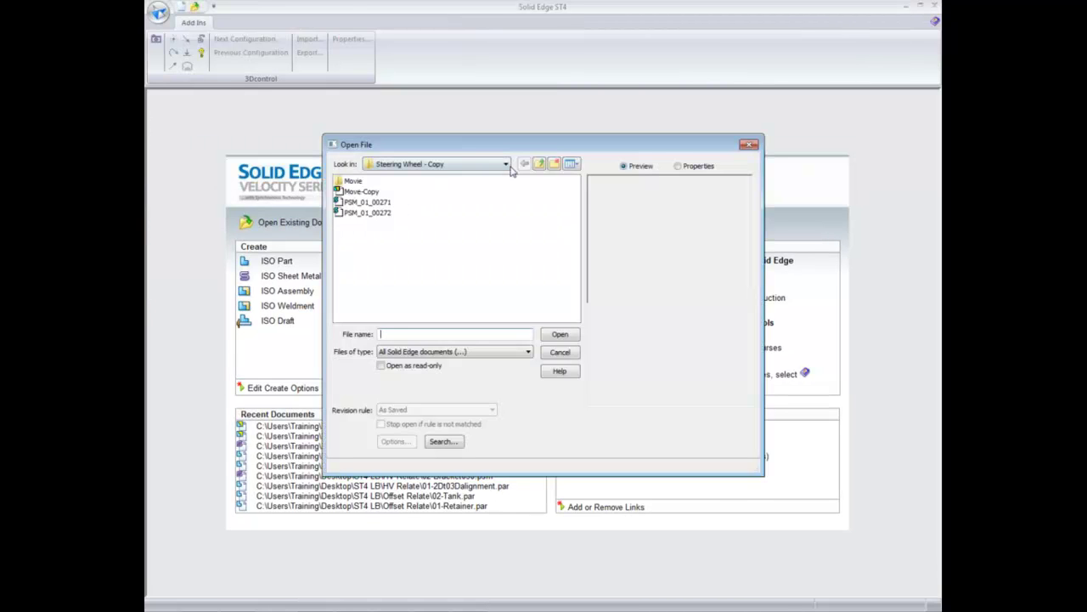
pyautogui.click(539, 163)
pyautogui.doubleClick(387, 183)
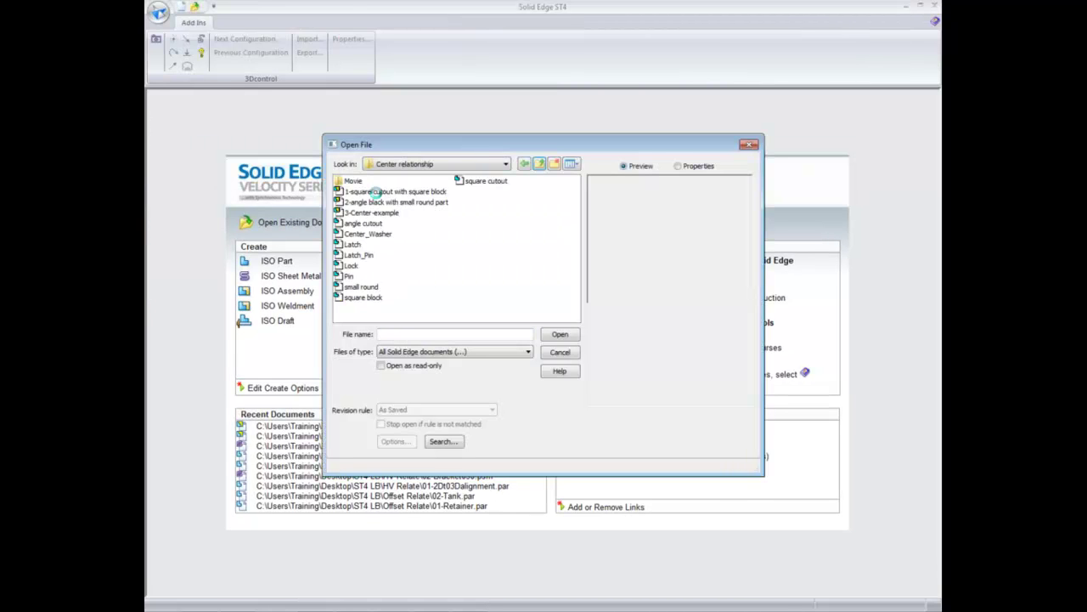
pyautogui.doubleClick(375, 192)
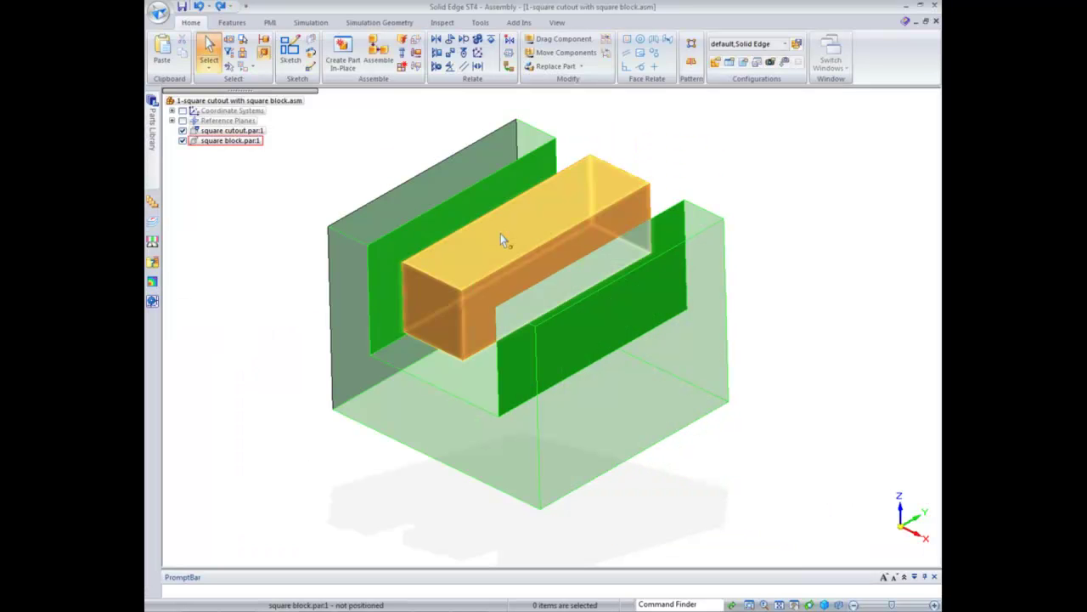
pyautogui.moveTo(829, 230); pyautogui.dragTo(822, 232, button='middle')
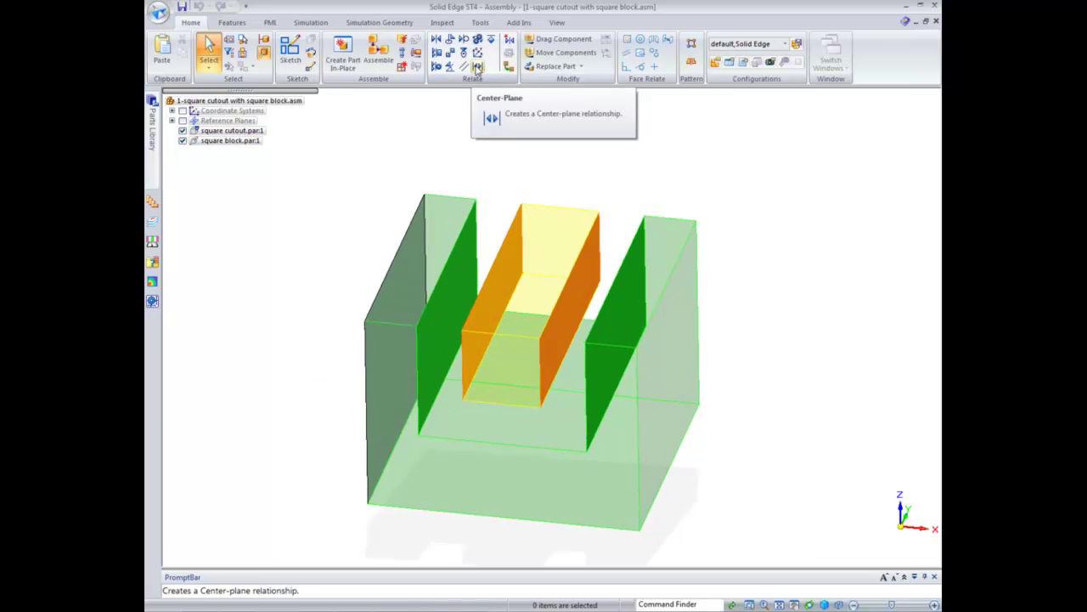
pyautogui.click(478, 68)
pyautogui.click(698, 102)
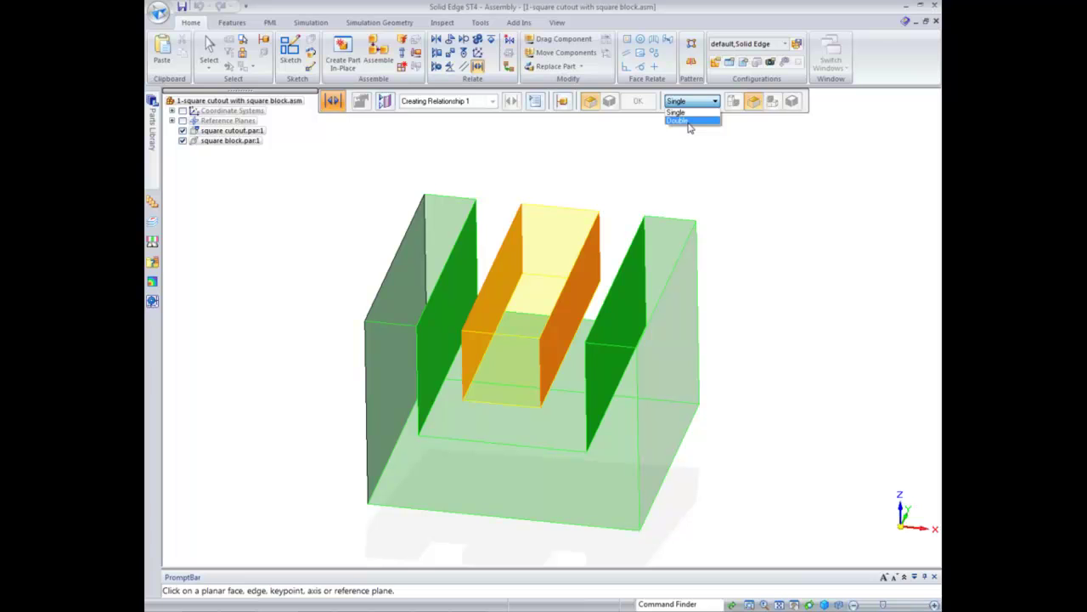
pyautogui.click(689, 121)
pyautogui.scroll(3, 644, 148)
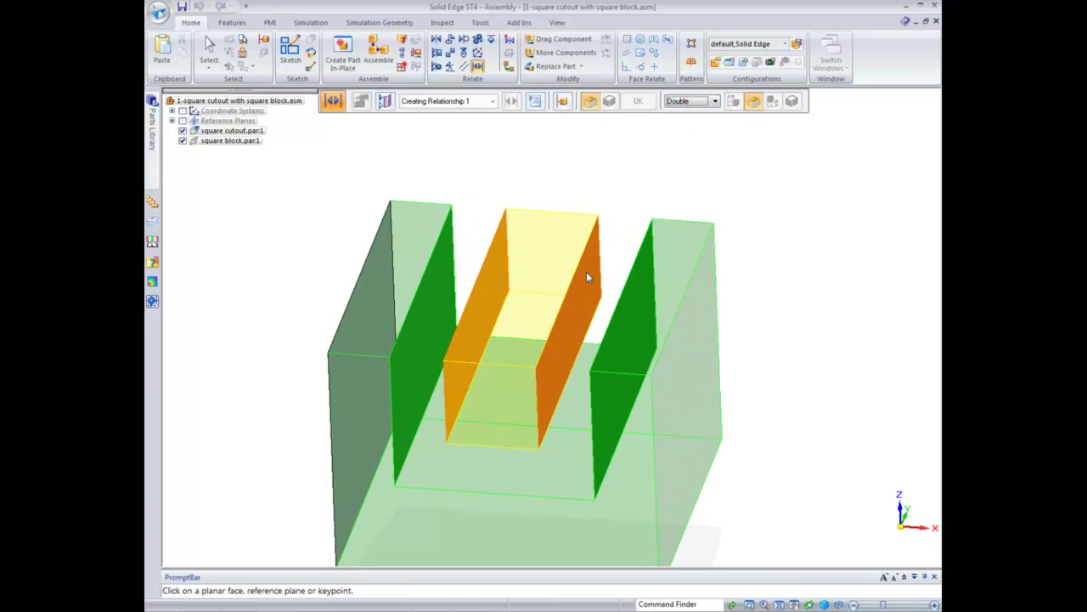
pyautogui.click(209, 51)
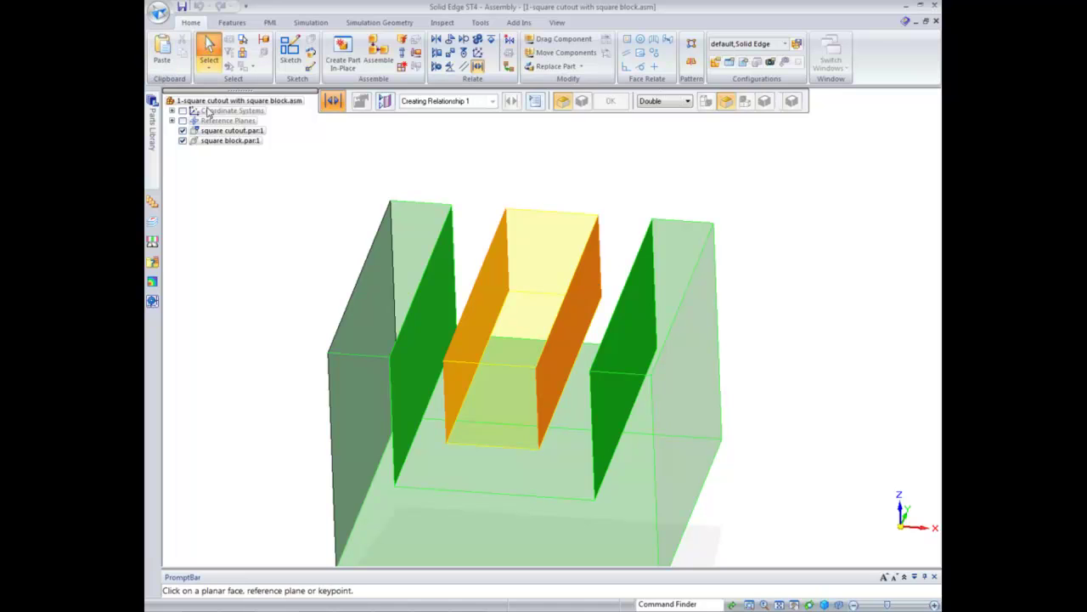
# Activate the assembly's parts and center the square block between the channel's inner walls with a double Center-Plane relationship
pyautogui.rightClick(212, 101)
pyautogui.click(251, 265)
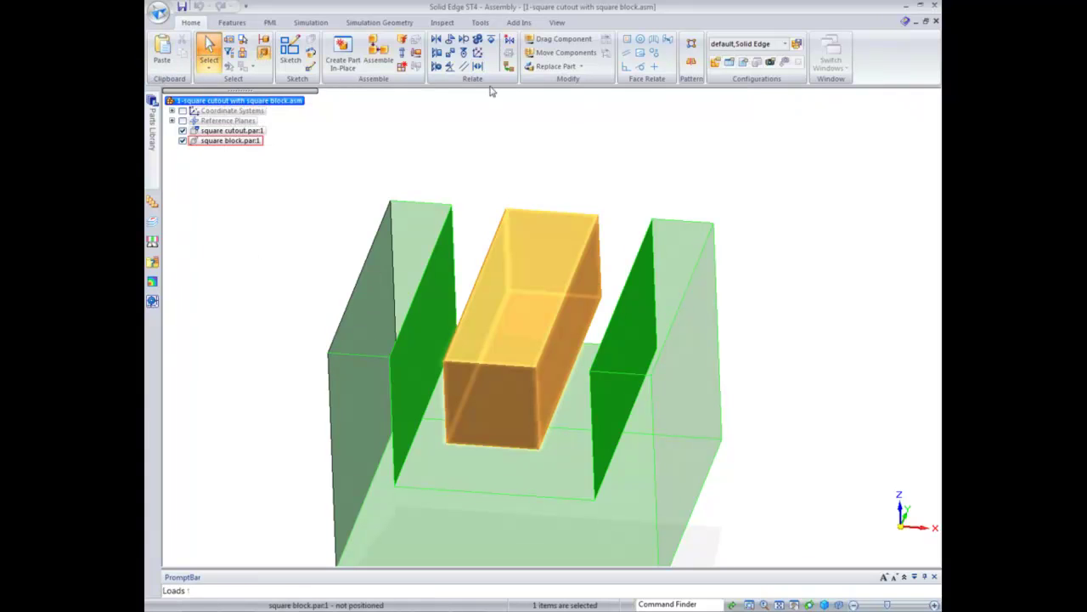
pyautogui.click(713, 102)
pyautogui.click(704, 123)
pyautogui.moveTo(592, 286); pyautogui.dragTo(481, 150, button='middle')
pyautogui.click(612, 272)
pyautogui.moveTo(583, 194); pyautogui.dragTo(453, 252, button='middle')
pyautogui.click(452, 252)
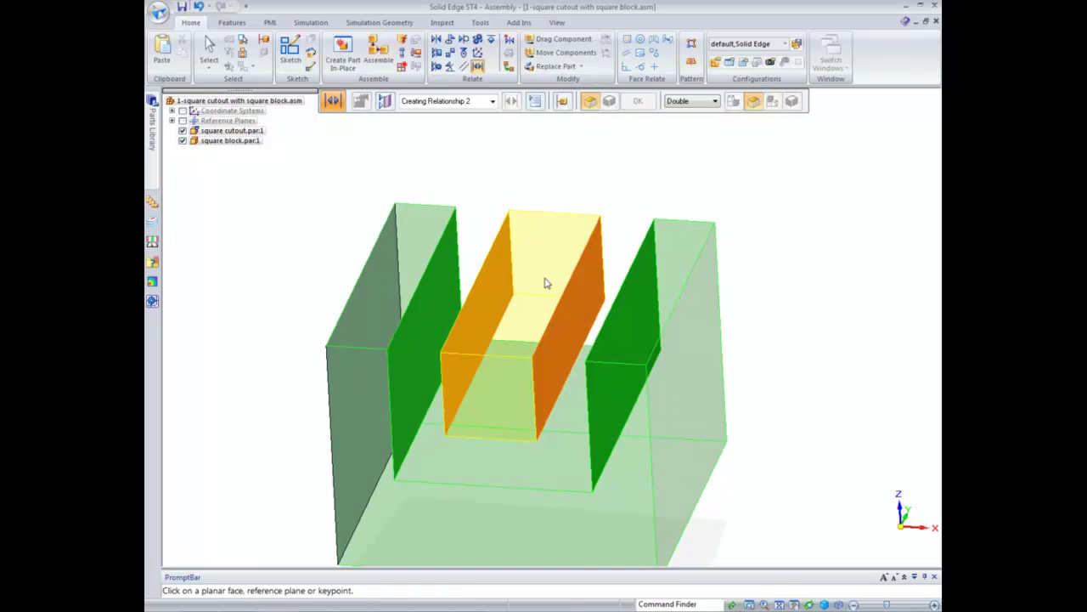
pyautogui.moveTo(507, 363); pyautogui.dragTo(505, 354, button='middle')
pyautogui.click(651, 333)
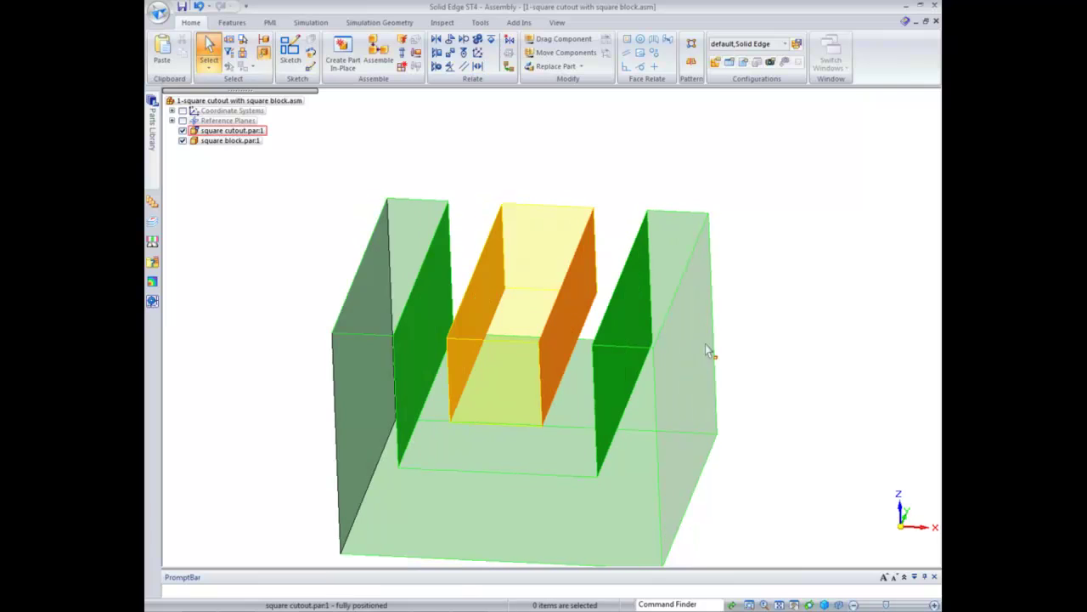
# Move the inner and outer faces of the channel's +X side wall outward about 42 mm with Live Rules suspended
pyautogui.click(209, 66)
pyautogui.click(228, 82)
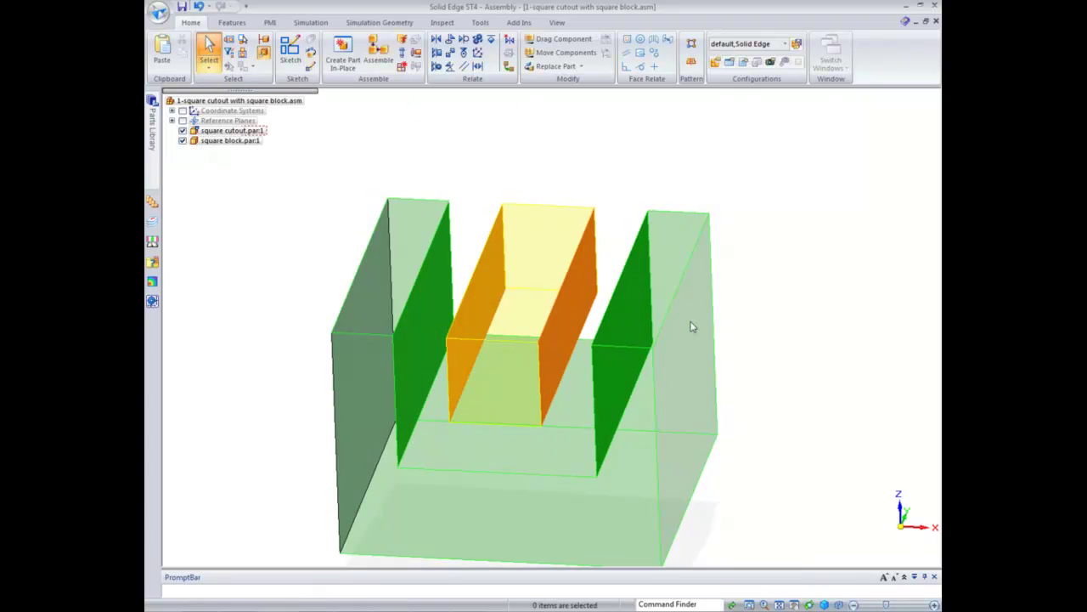
pyautogui.click(689, 323)
pyautogui.moveTo(726, 194); pyautogui.dragTo(770, 185, button='middle')
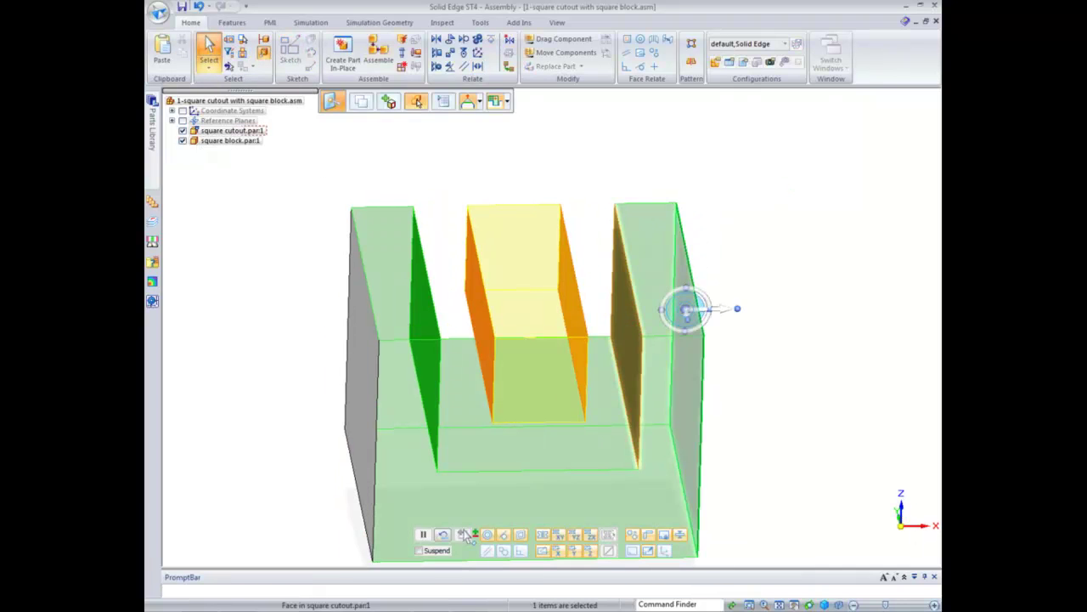
pyautogui.click(419, 551)
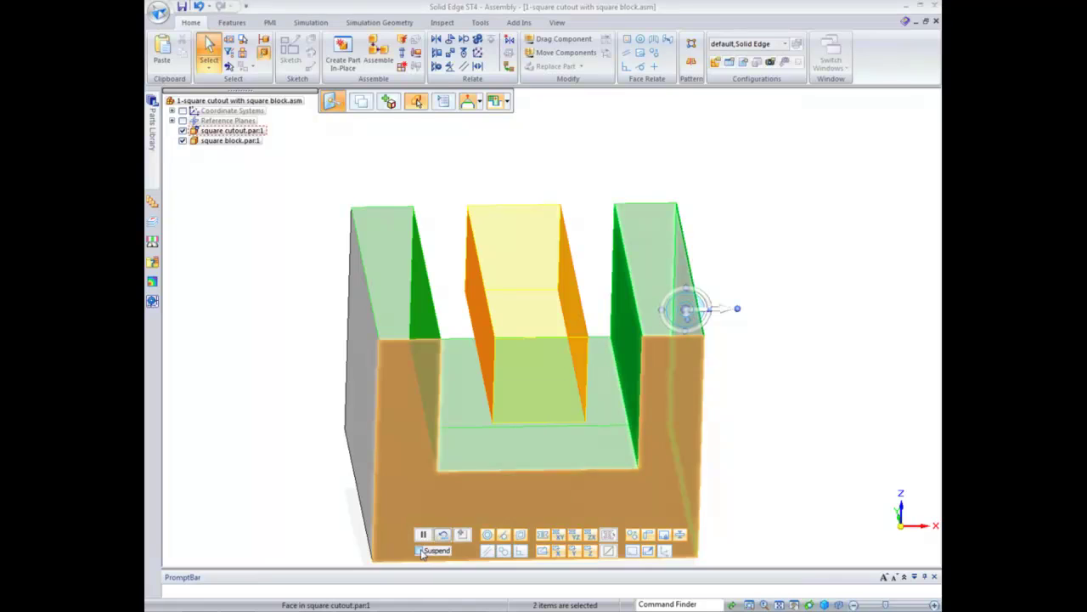
pyautogui.click(724, 313)
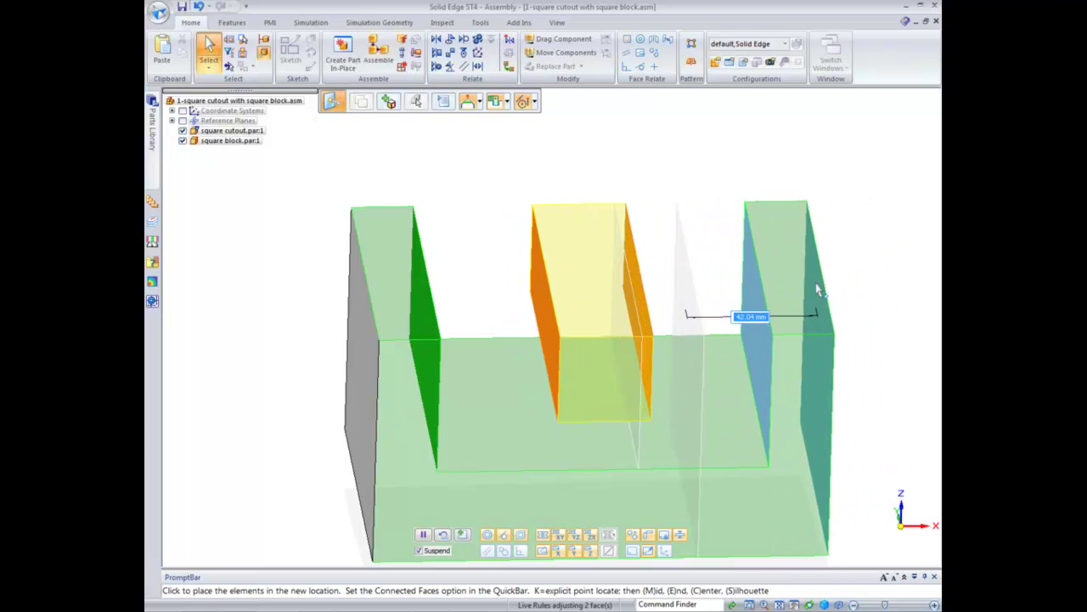
pyautogui.click(819, 292)
# Close the square cutout and square block assembly, dismissing the save questions
pyautogui.click(936, 23)
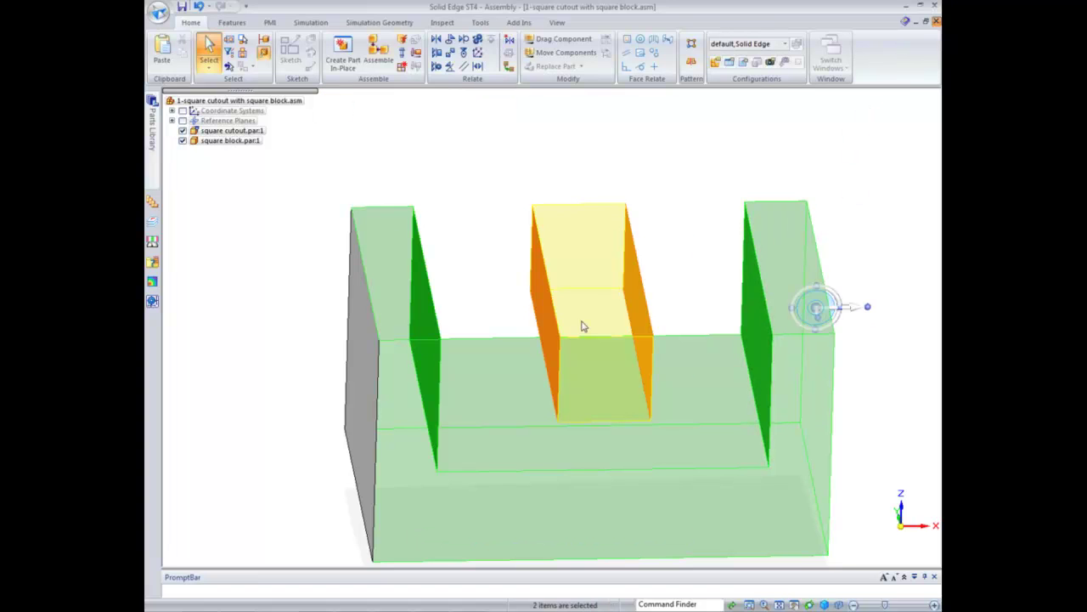
pyautogui.click(558, 360)
pyautogui.click(566, 339)
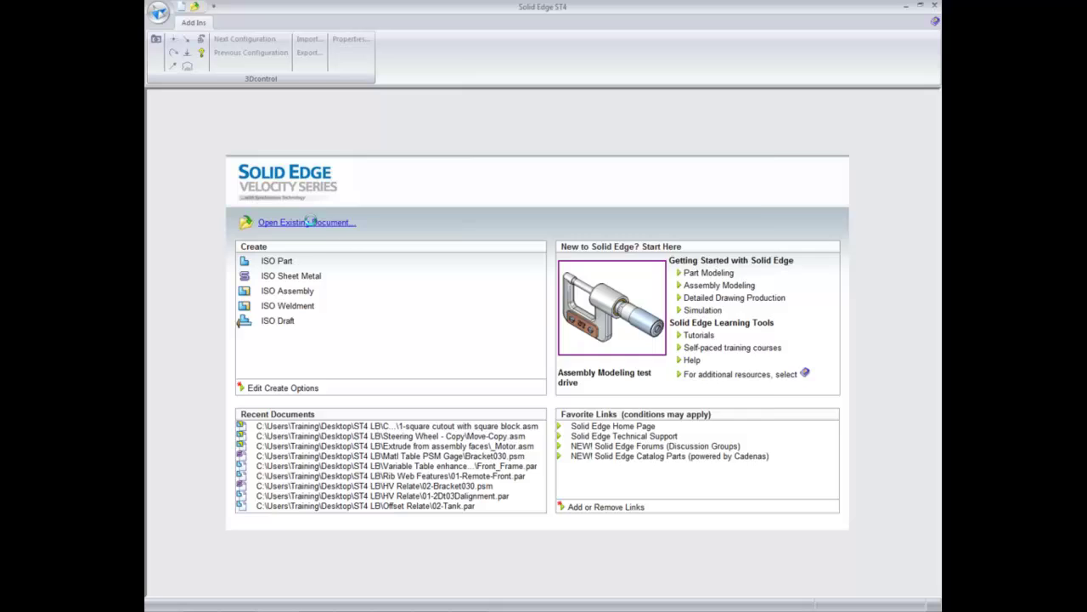
# Open the 3-Center-example assembly from the Center relationship folder and activate all its components
pyautogui.click(307, 222)
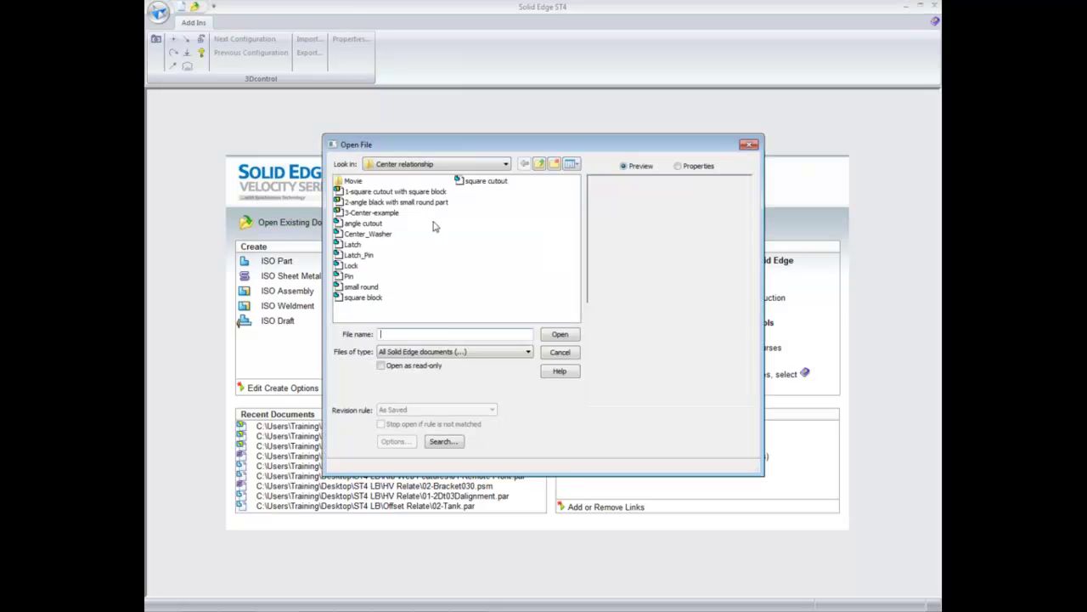
pyautogui.click(371, 213)
pyautogui.click(558, 335)
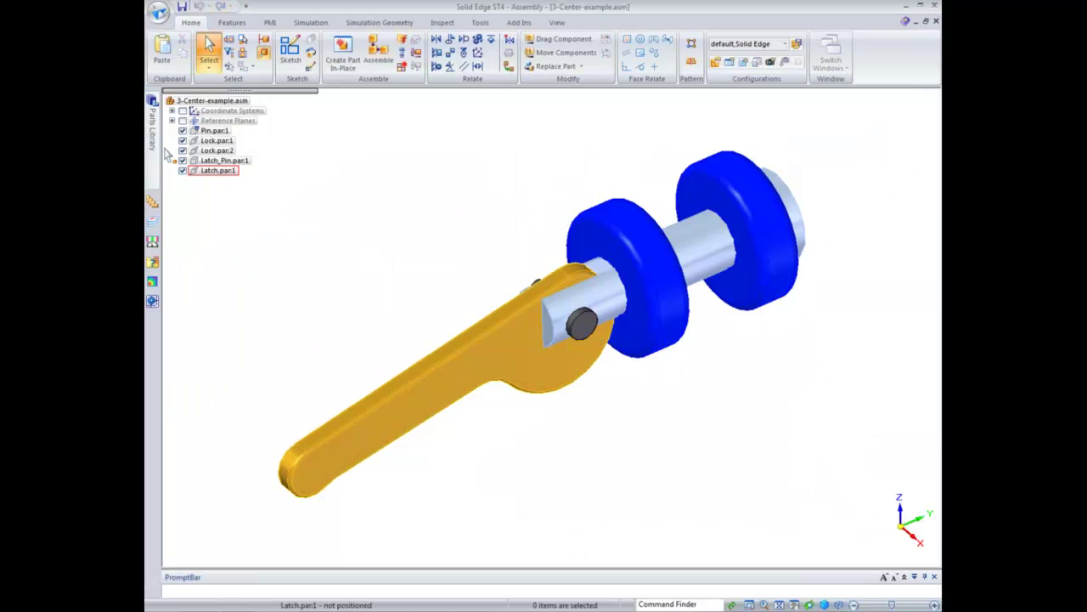
pyautogui.rightClick(212, 106)
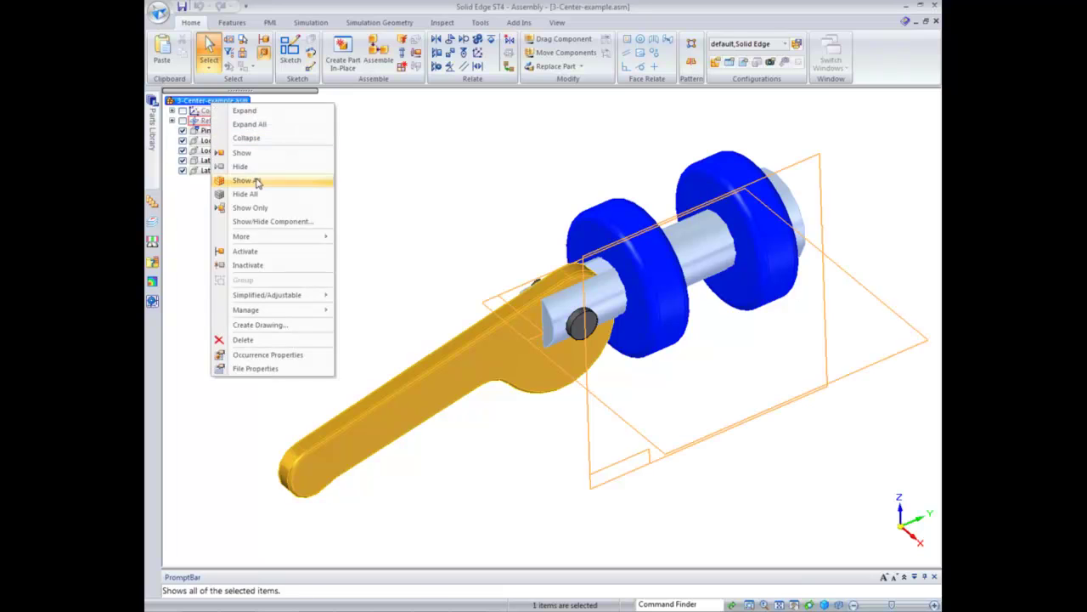
pyautogui.click(243, 250)
# Place the Center_Washer part in the assembly and align its hole with the pin's shaft between the two blue locks
pyautogui.click(153, 146)
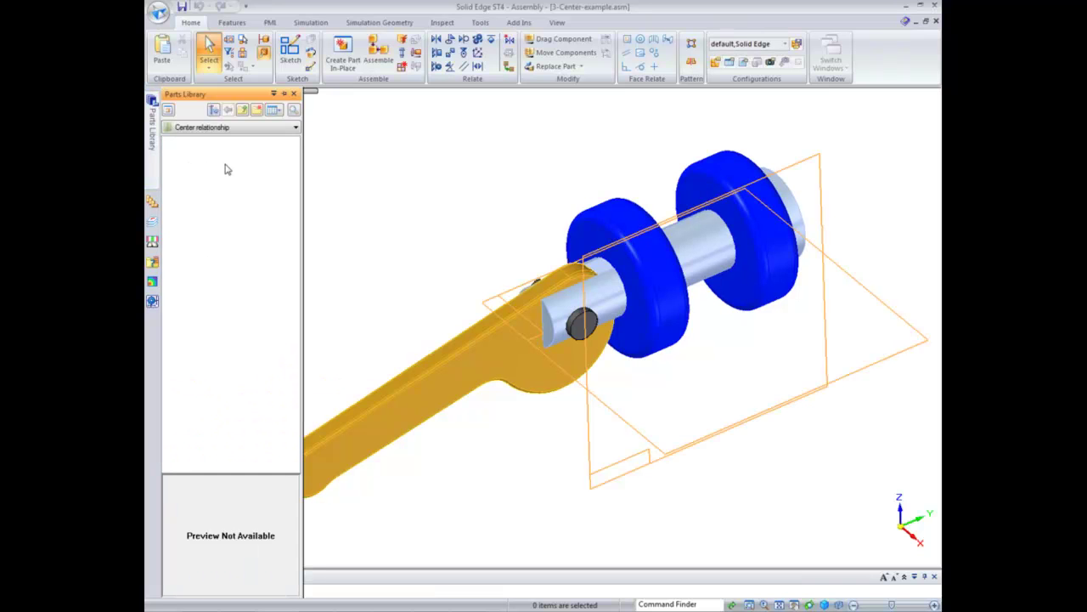
pyautogui.click(191, 196)
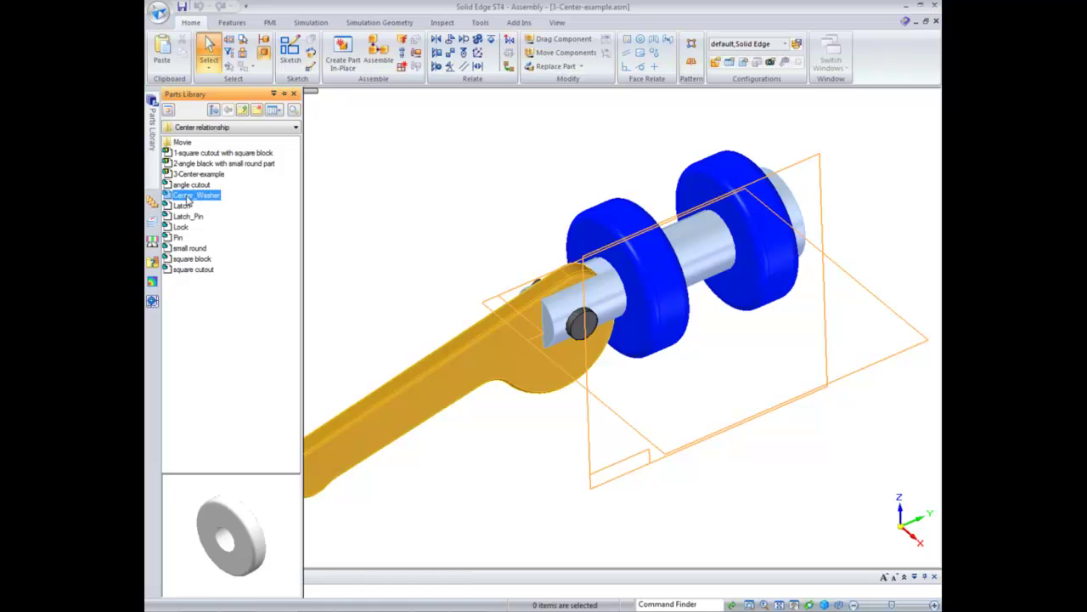
pyautogui.moveTo(606, 161); pyautogui.dragTo(585, 155)
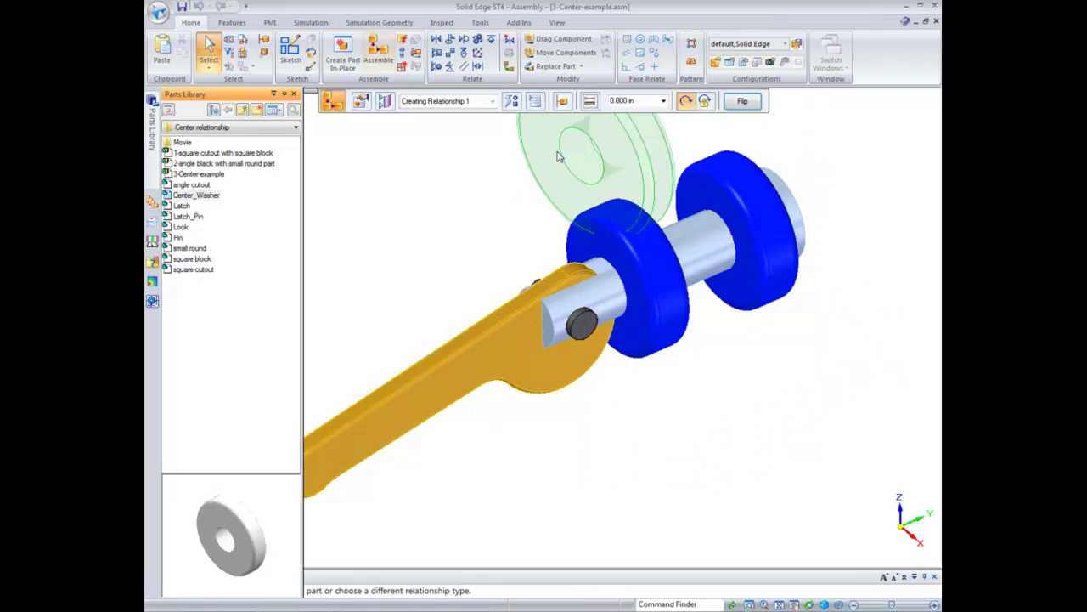
pyautogui.click(581, 161)
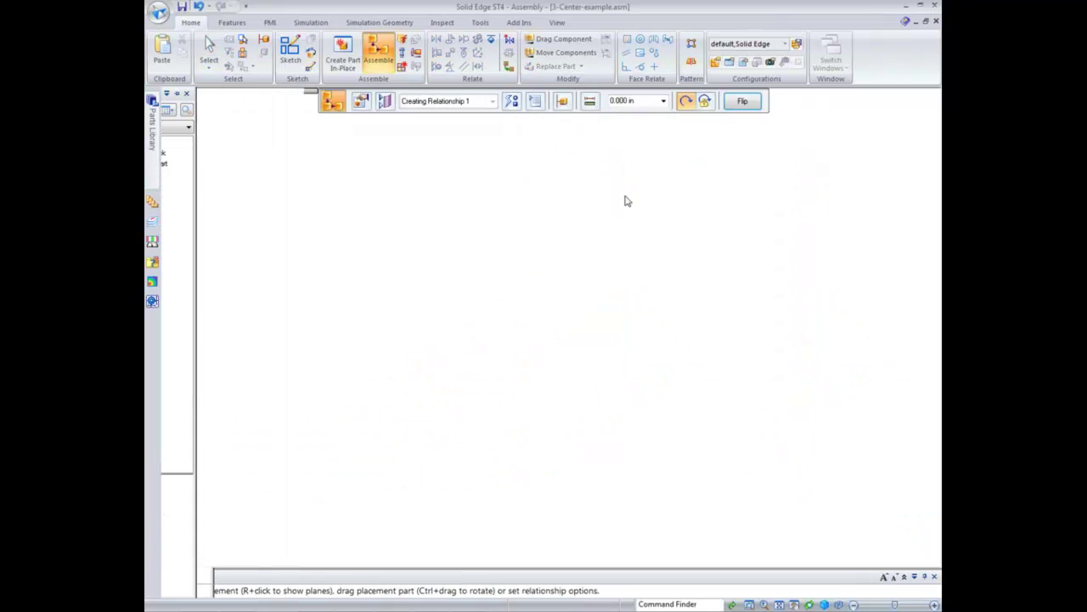
pyautogui.click(547, 228)
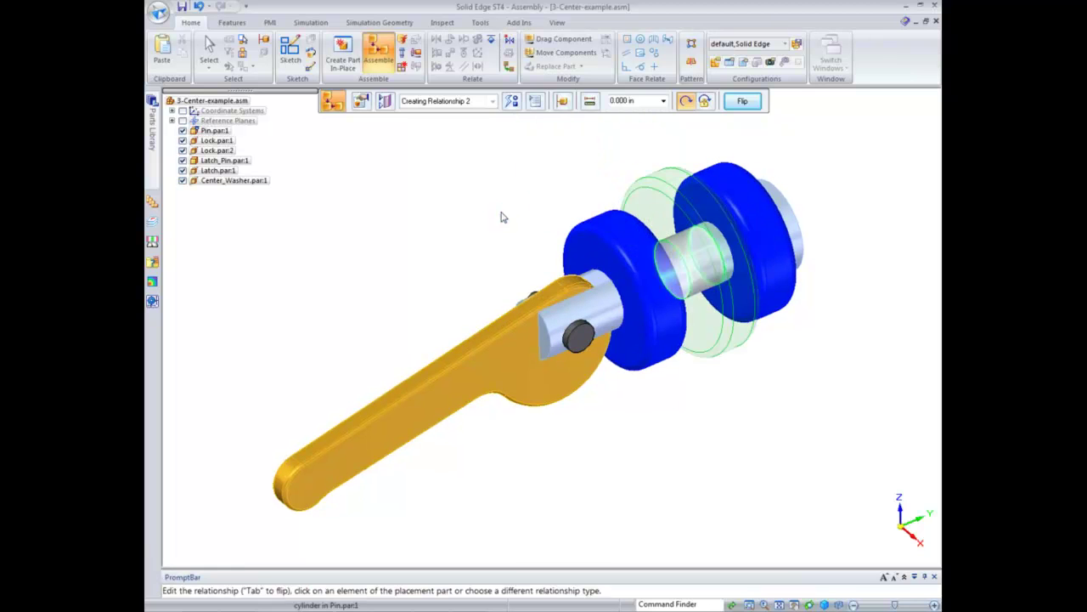
pyautogui.scroll(3, 572, 128)
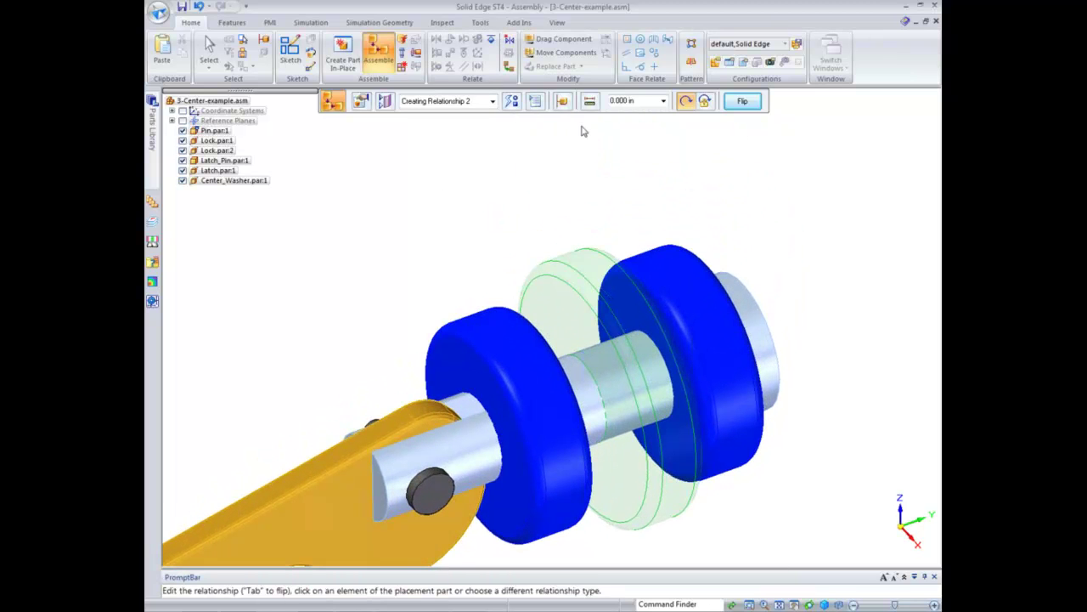
pyautogui.click(204, 49)
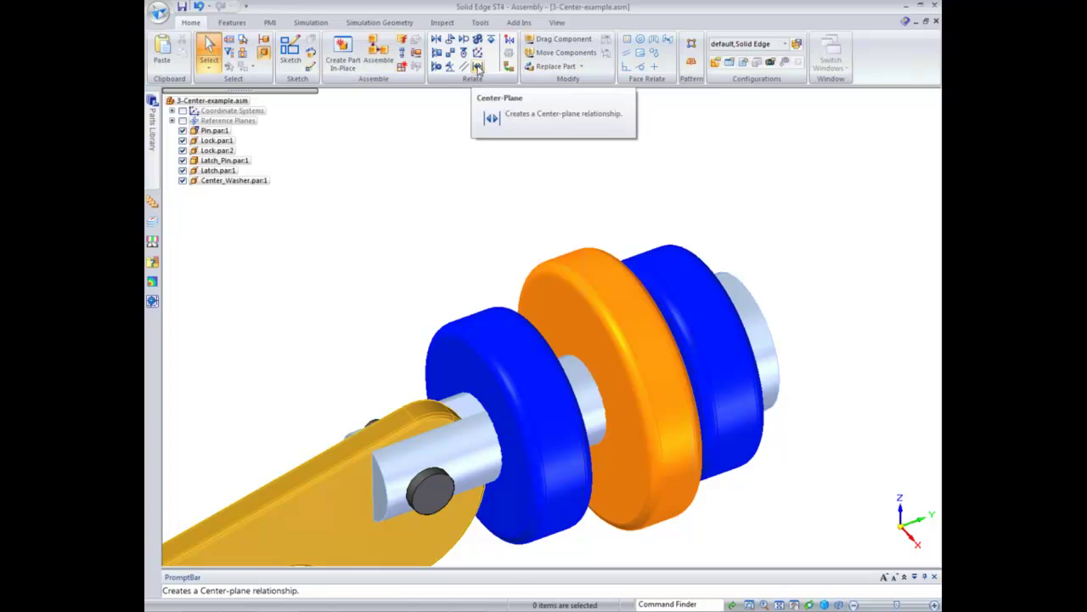
# Center the washer between the inner faces of the two blue locks with a double Center-Plane relationship
pyautogui.click(478, 68)
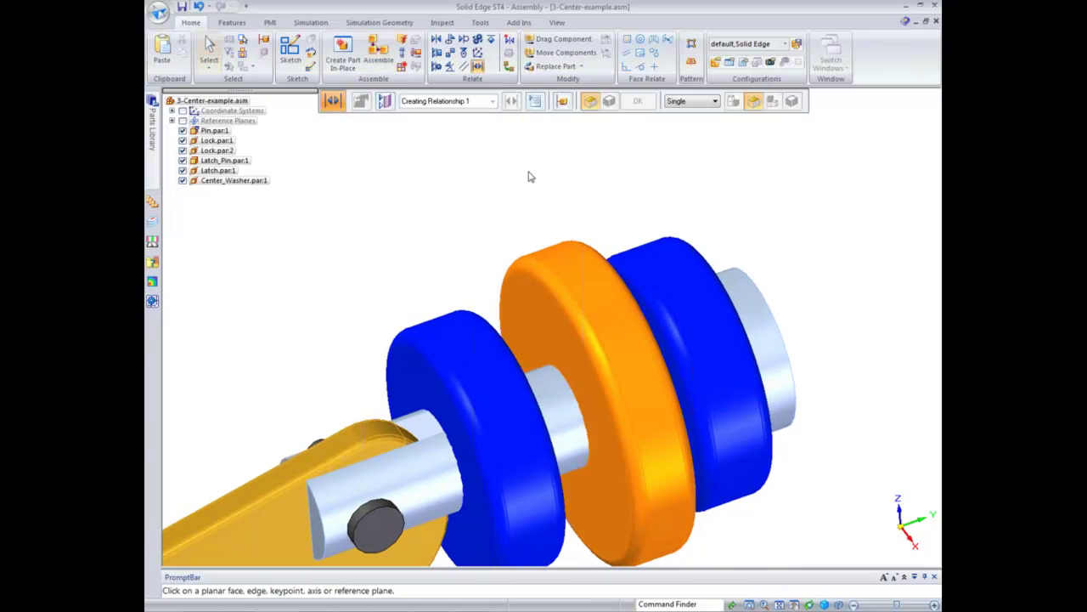
pyautogui.click(692, 100)
pyautogui.click(684, 121)
pyautogui.click(534, 313)
pyautogui.click(630, 348)
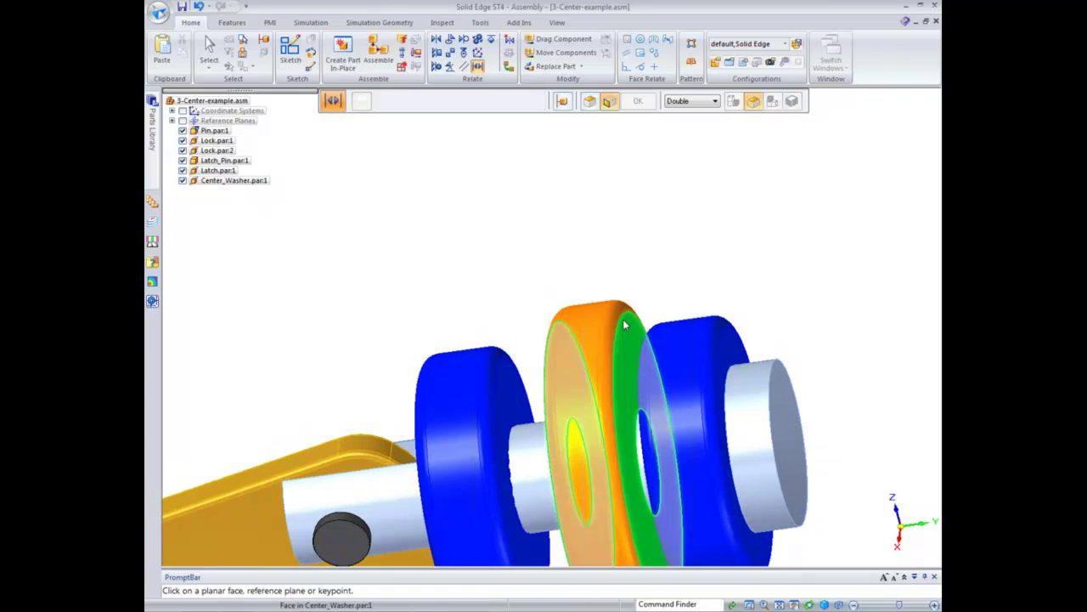
pyautogui.click(507, 384)
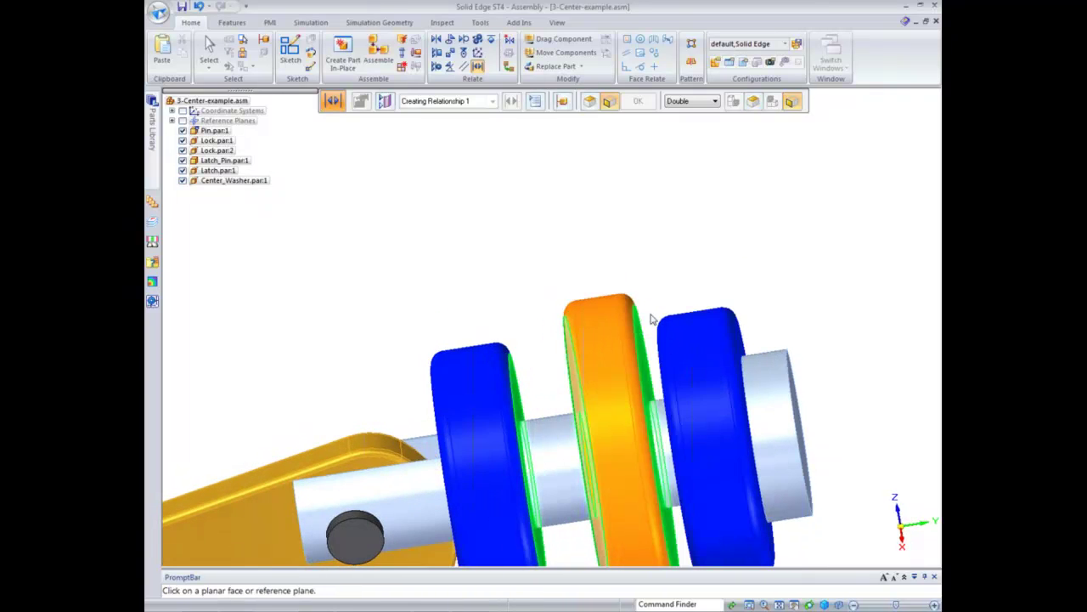
pyautogui.click(667, 355)
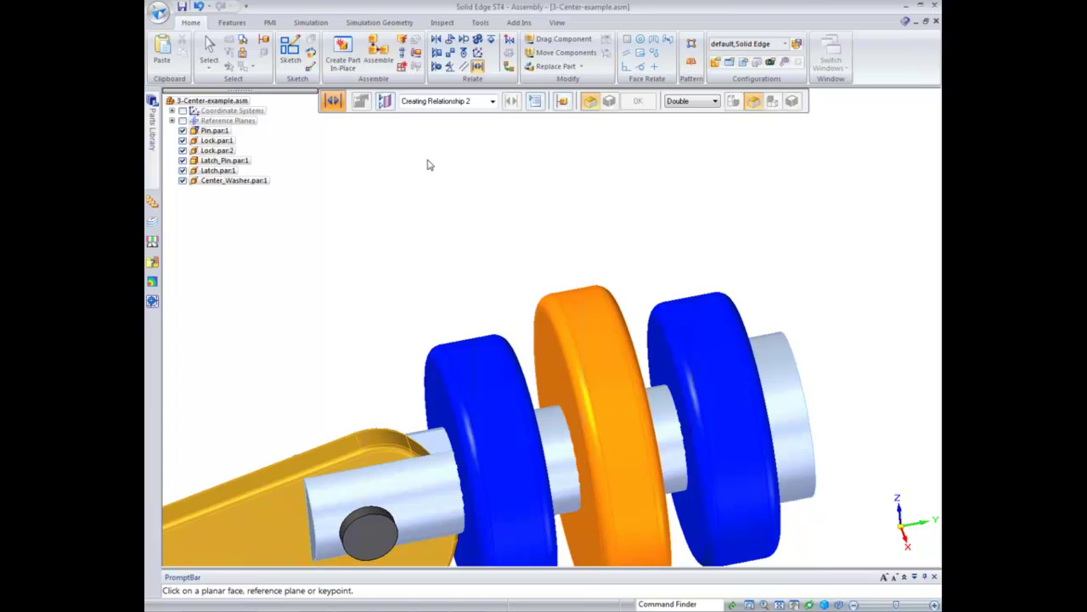
pyautogui.click(210, 51)
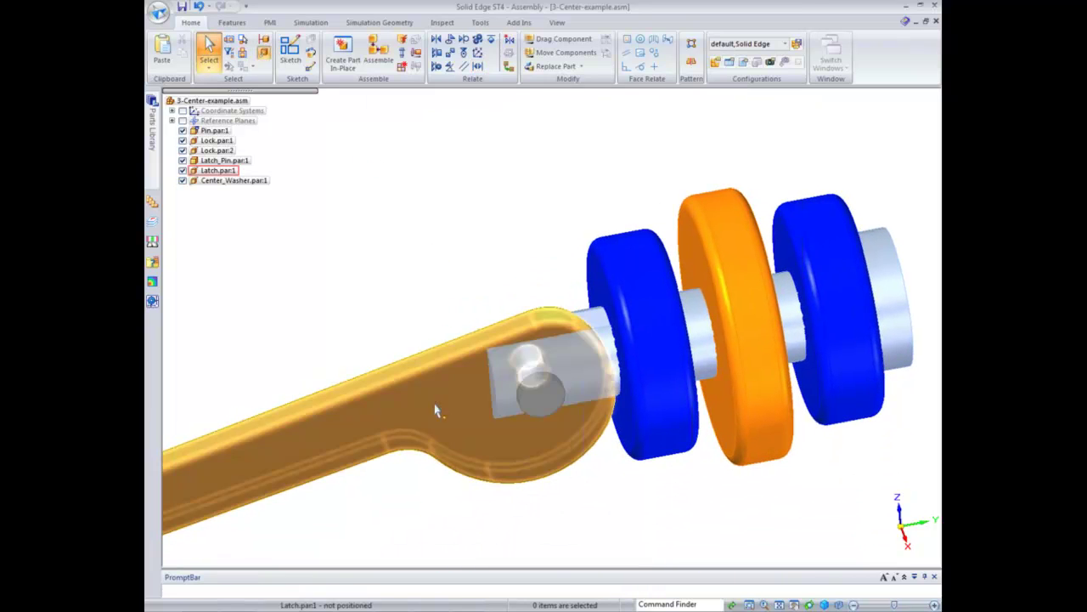
# Swing the latch downward around its pin using Drag Component with no analysis and the default options
pyautogui.click(435, 333)
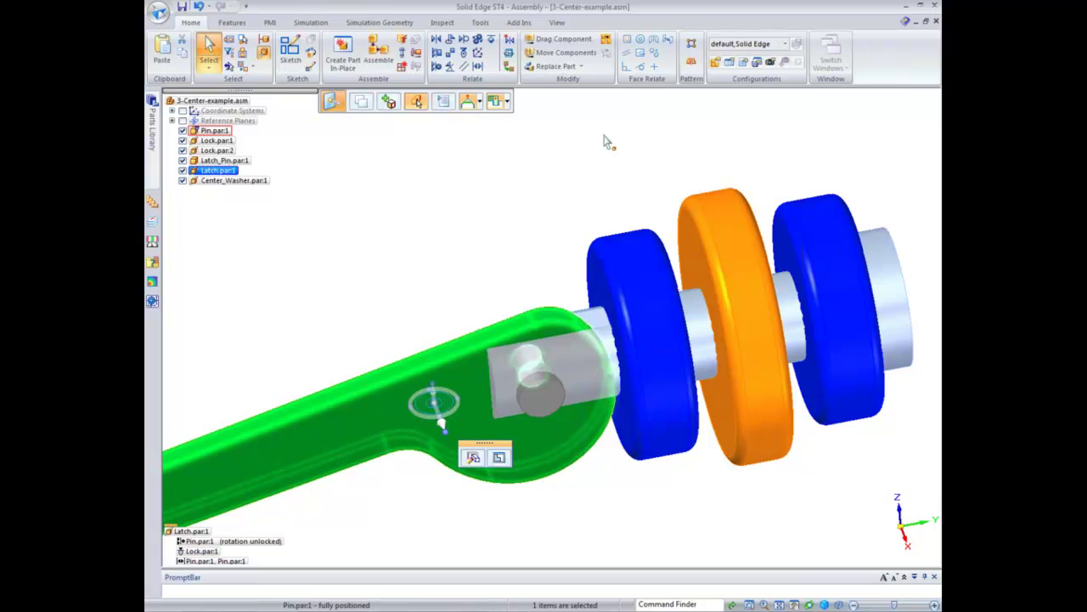
pyautogui.click(559, 44)
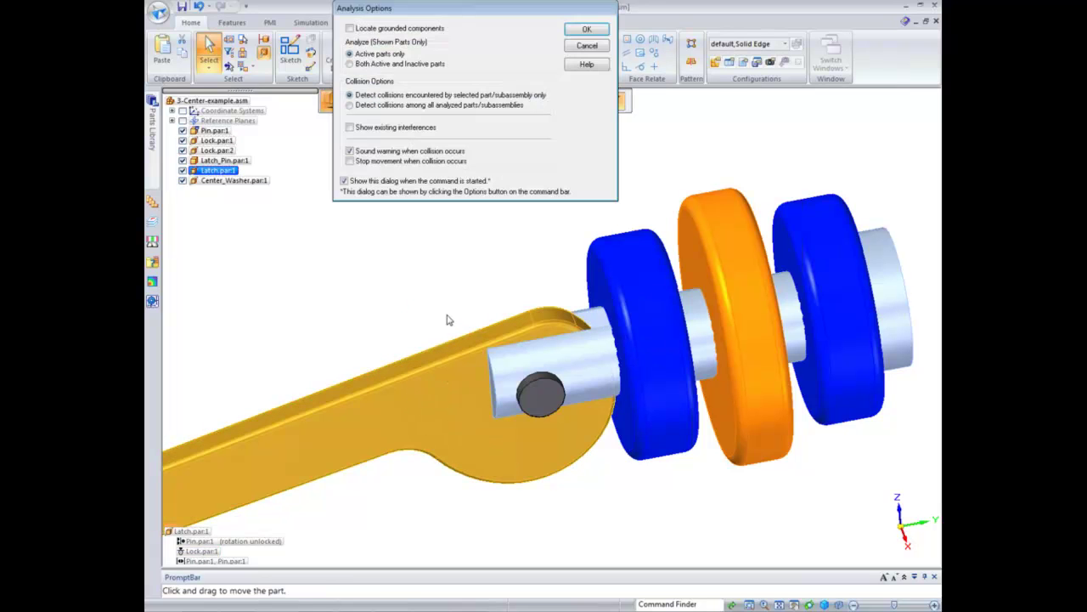
pyautogui.click(586, 32)
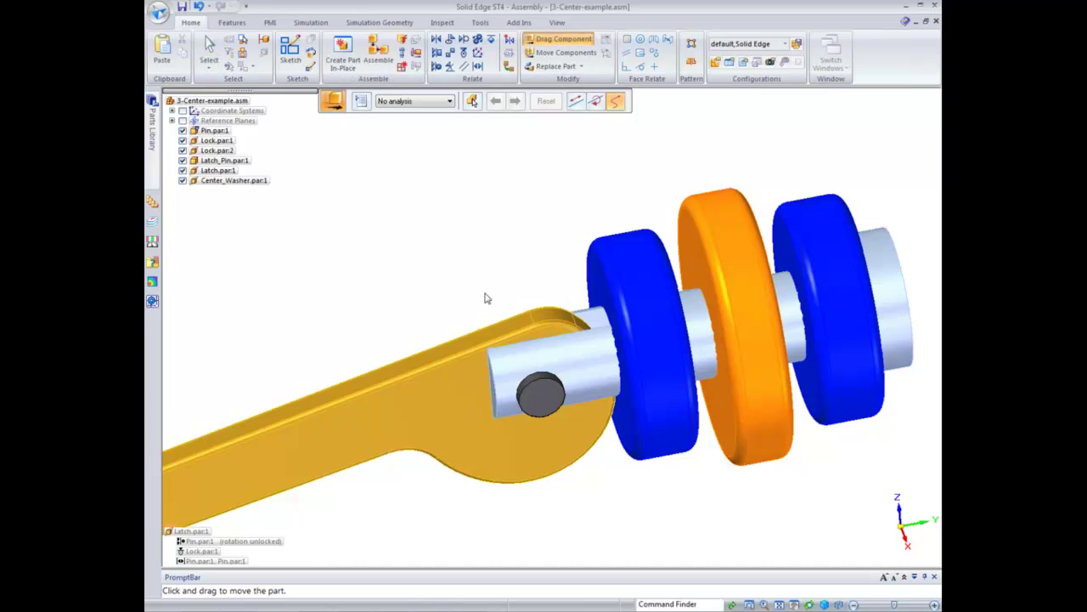
pyautogui.moveTo(429, 397); pyautogui.dragTo(431, 442)
pyautogui.click(208, 46)
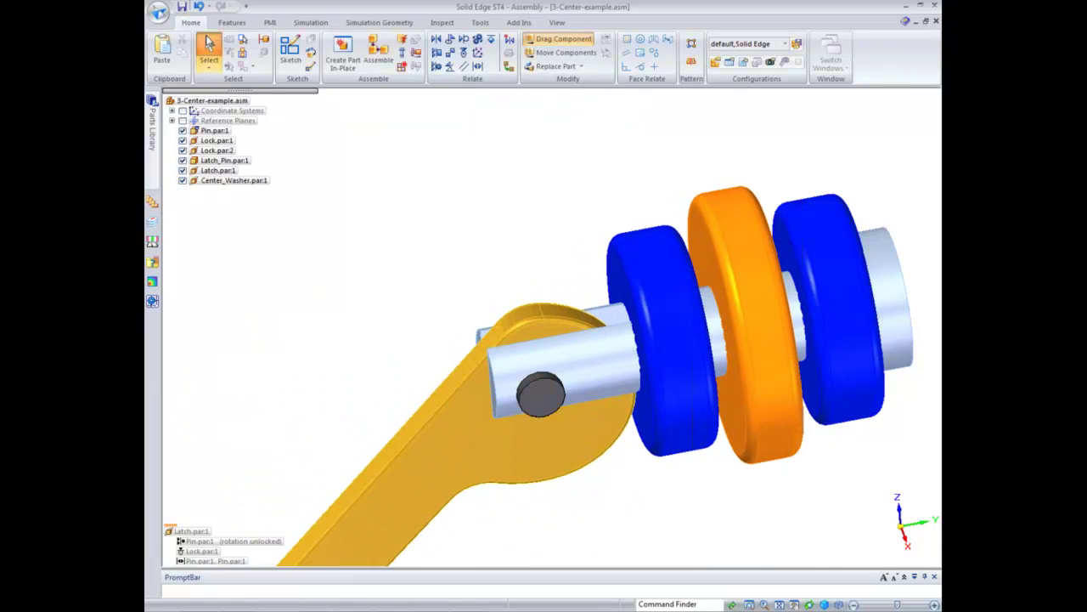
# Undo the latch movement and the washer's Center-Plane relationship
pyautogui.click(199, 6)
pyautogui.click(198, 7)
pyautogui.scroll(-2, 544, 146)
pyautogui.scroll(3, 600, 110)
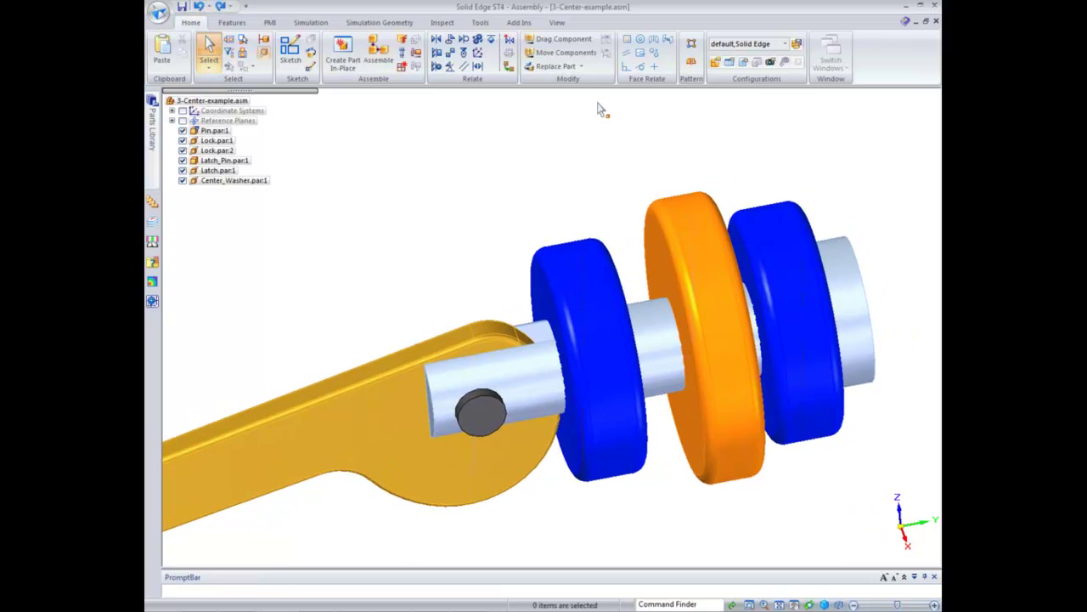
# Turn on the display of the Center_Washer part's reference planes in the assembly
pyautogui.click(478, 67)
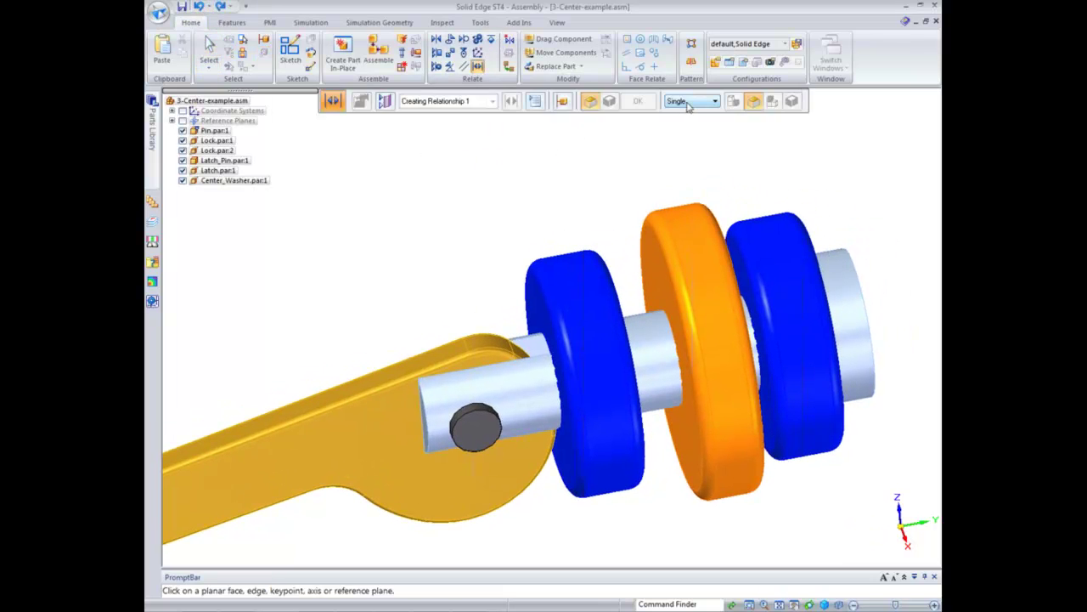
pyautogui.click(209, 49)
pyautogui.click(690, 254)
pyautogui.rightClick(695, 268)
pyautogui.click(761, 291)
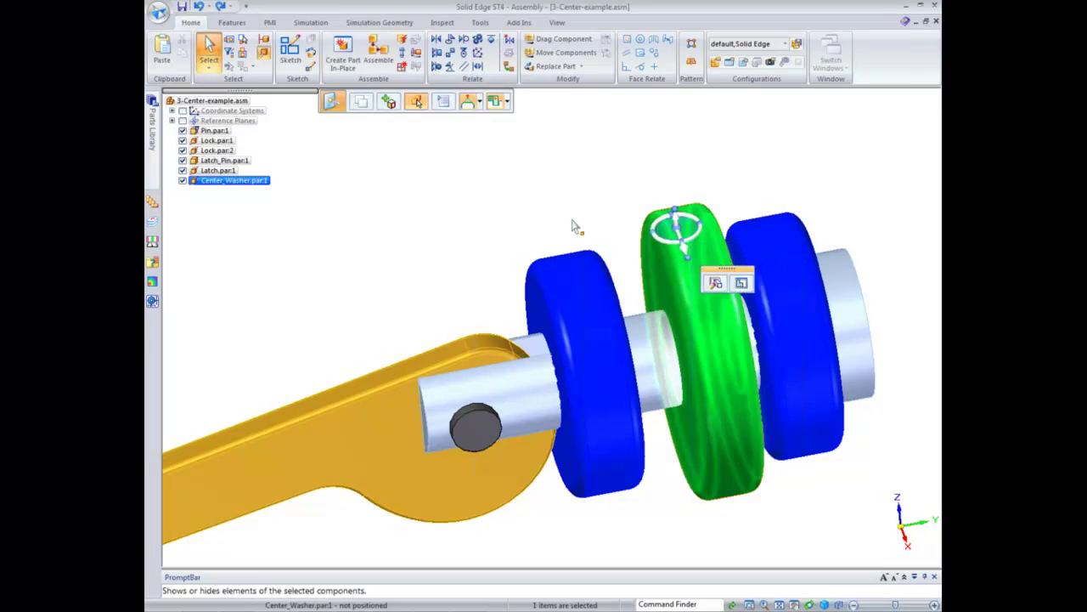
pyautogui.click(552, 256)
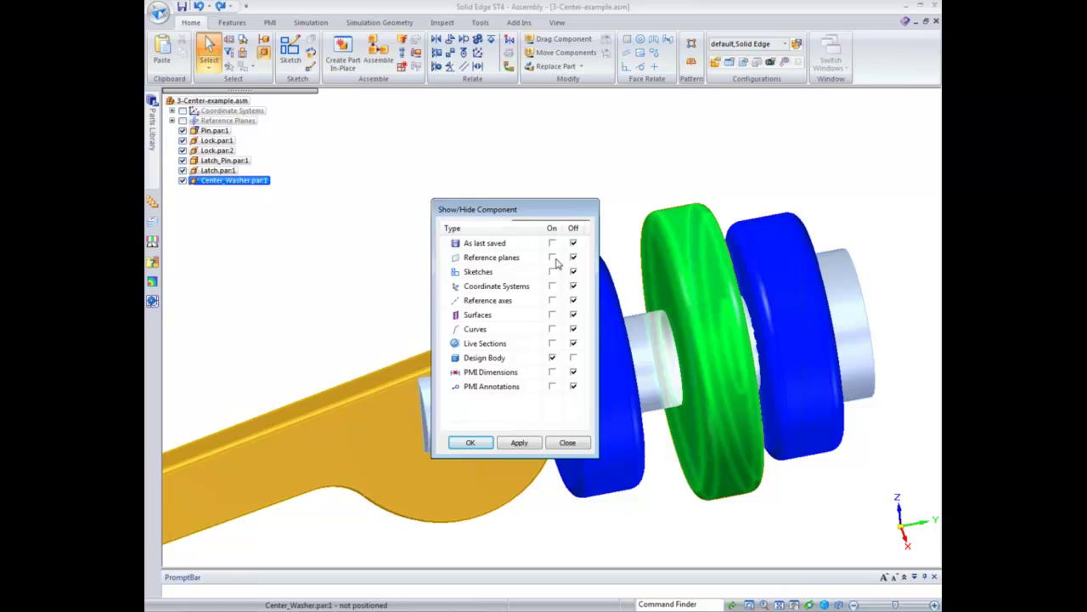
pyautogui.click(472, 443)
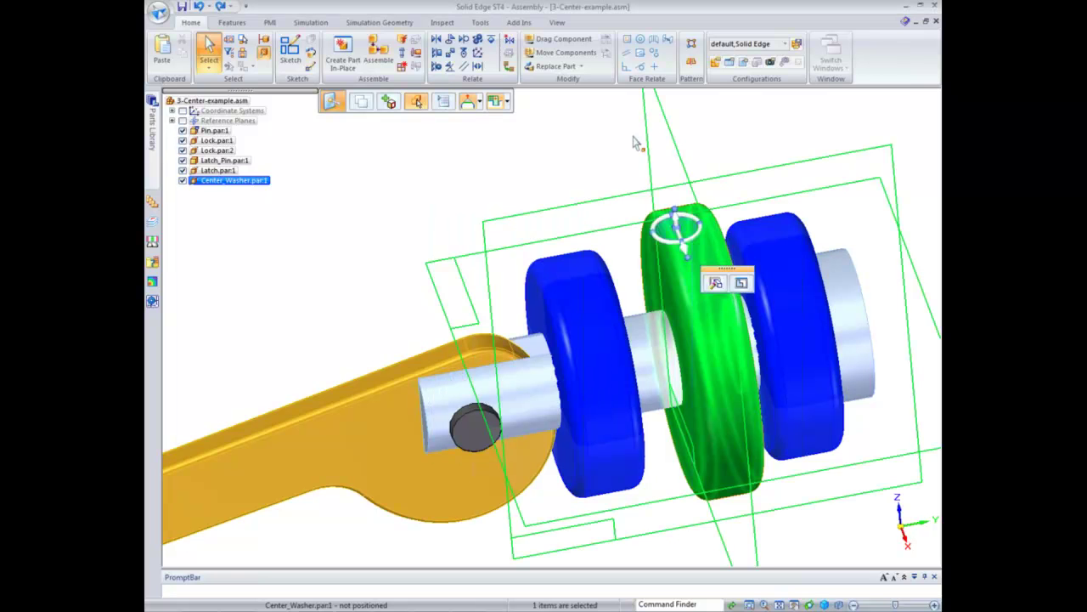
# Center the washer between the inner faces of the two blue locks with a single Center-Plane relationship, using the washer's middle reference plane
pyautogui.click(478, 67)
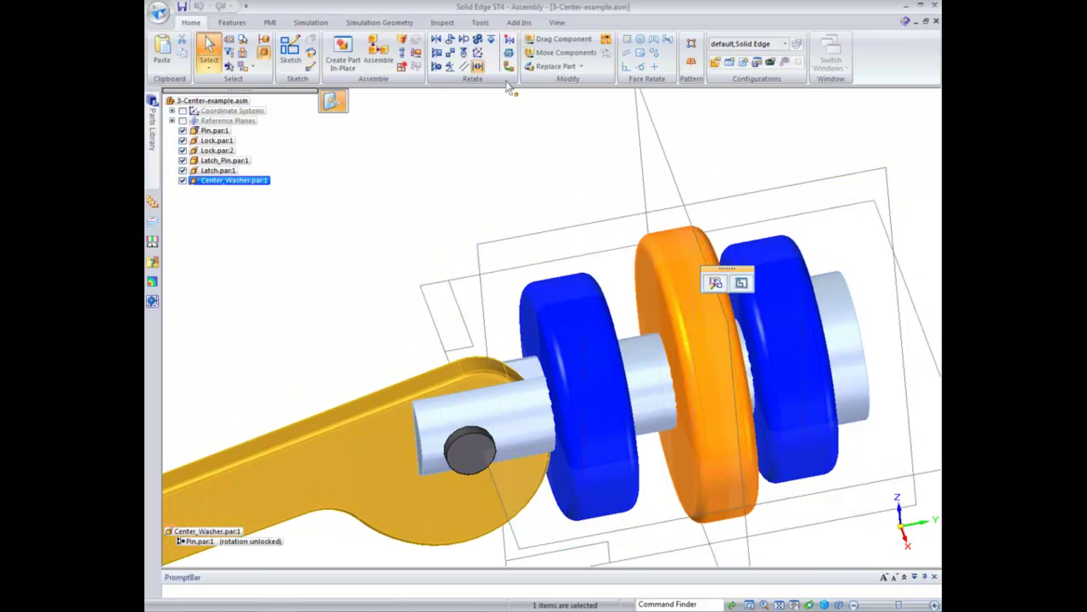
pyautogui.click(665, 150)
pyautogui.moveTo(589, 221); pyautogui.dragTo(583, 320, button='middle')
pyautogui.click(584, 321)
pyautogui.moveTo(587, 278); pyautogui.dragTo(721, 304, button='middle')
pyautogui.click(721, 304)
pyautogui.scroll(-2, 541, 177)
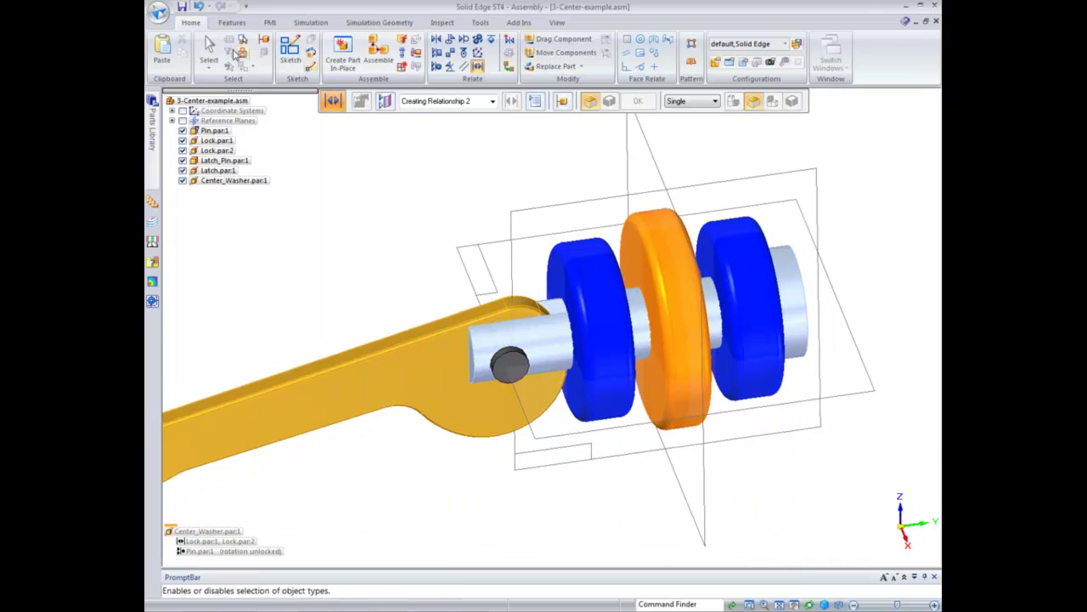
pyautogui.click(209, 48)
pyautogui.click(676, 299)
pyautogui.click(563, 39)
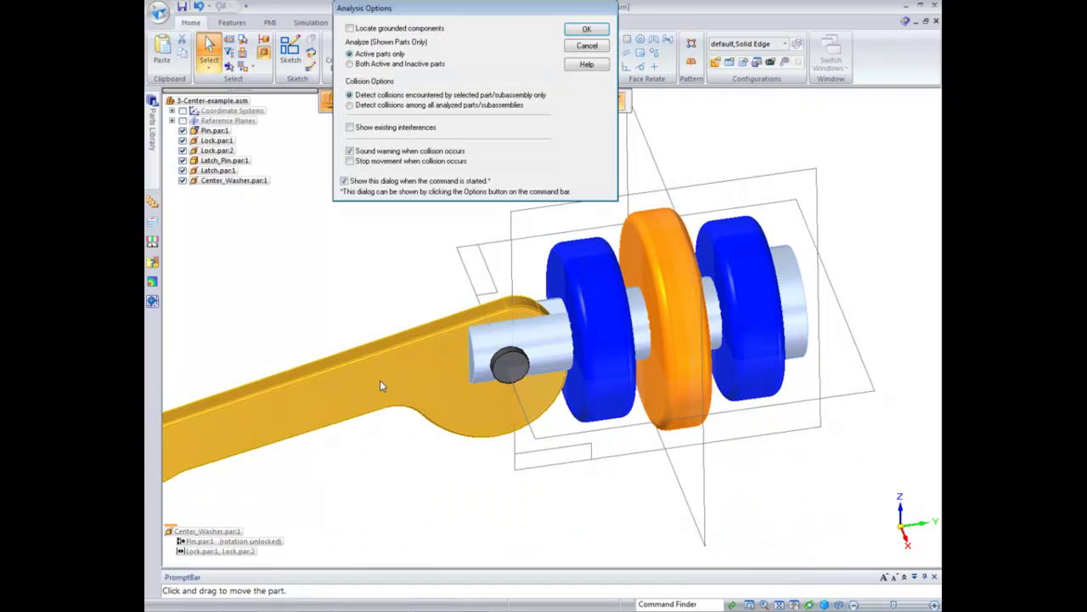
pyautogui.click(583, 46)
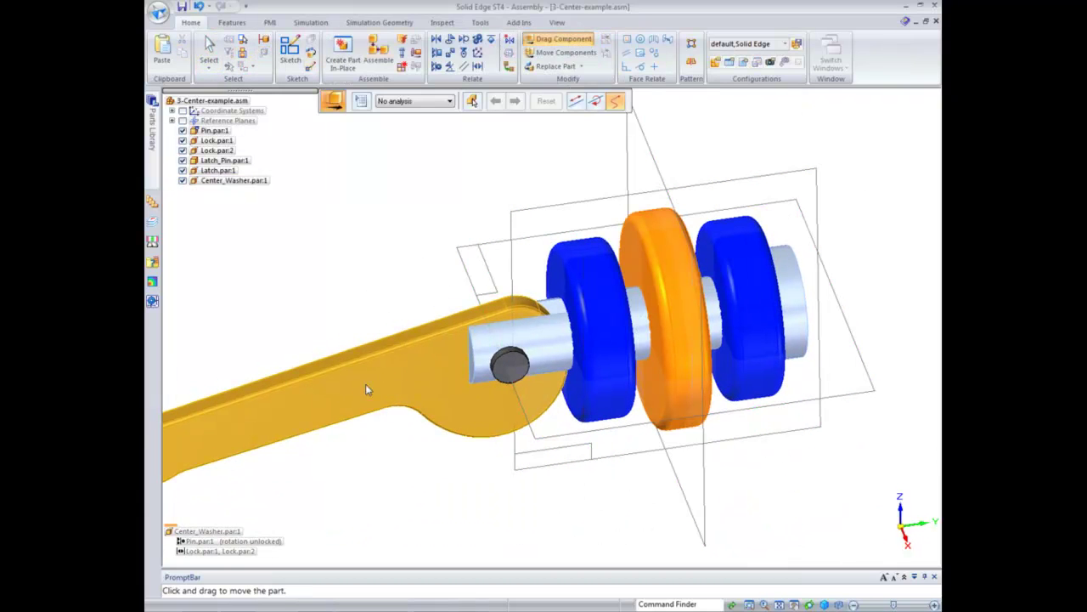
pyautogui.moveTo(369, 377); pyautogui.dragTo(382, 368, button='middle')
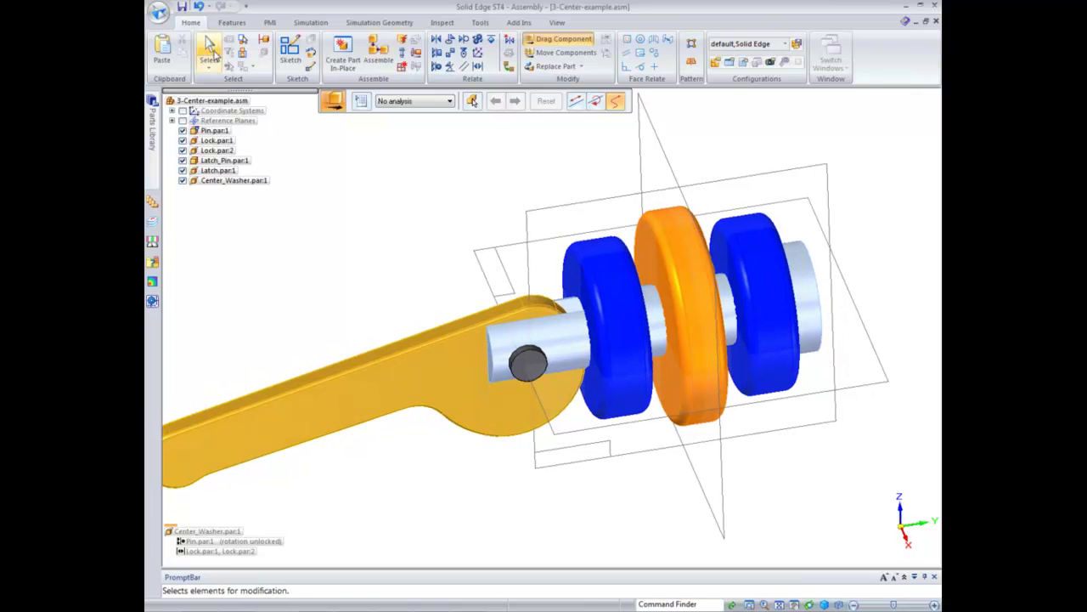
pyautogui.click(210, 52)
# Swing the latch downward around its pin using Drag Component with no analysis, accepting the default analysis options
pyautogui.click(558, 40)
pyautogui.click(585, 29)
pyautogui.moveTo(365, 417); pyautogui.dragTo(429, 477)
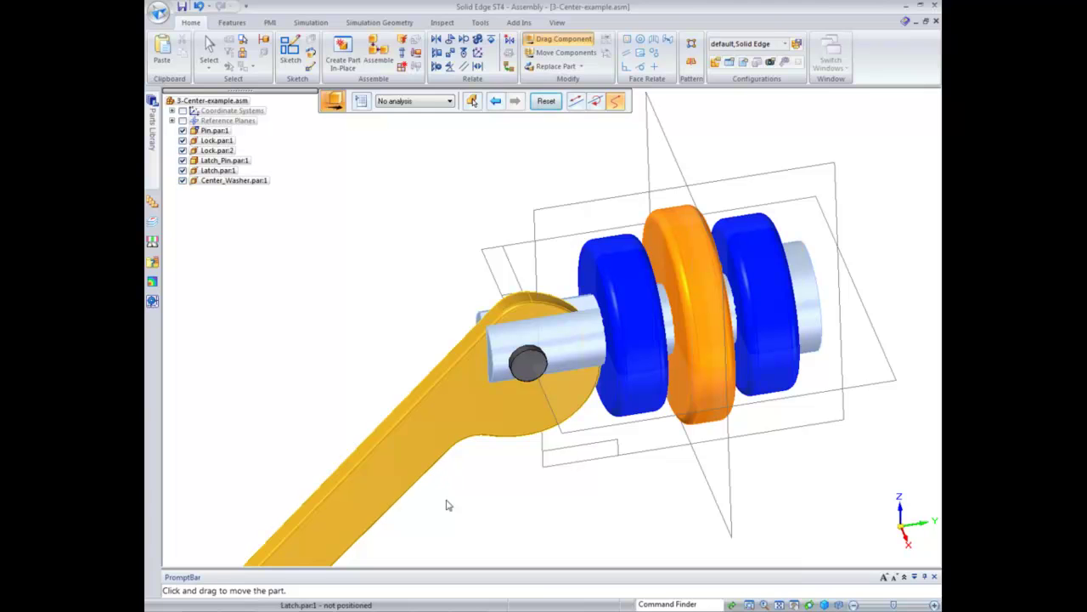
pyautogui.press('Escape')
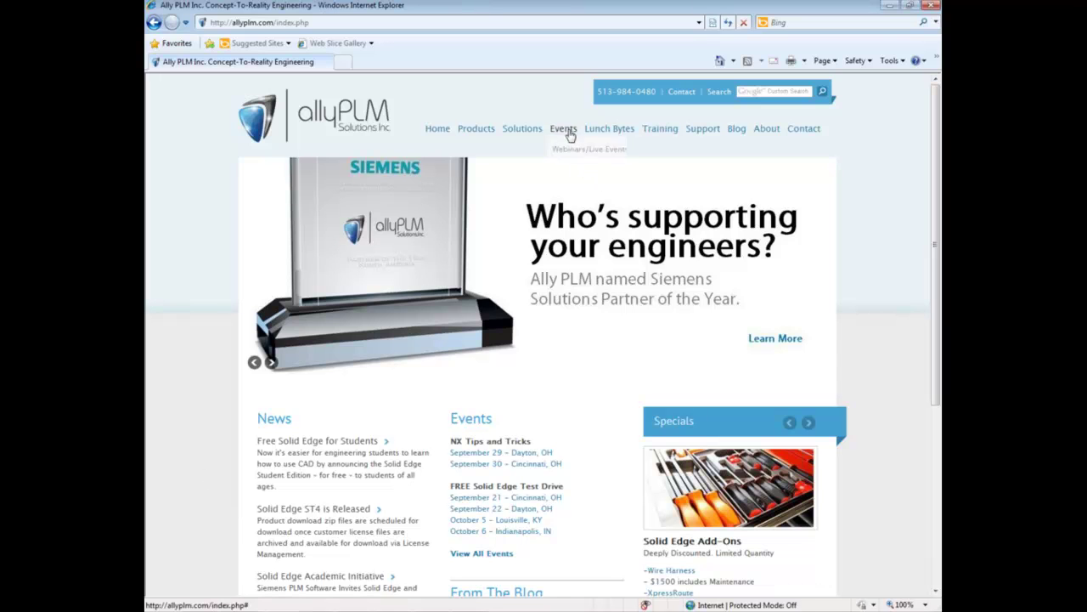
# In Internet Explorer, open the Webinars/Live Events page and filter the events by product Solid Edge and by event type Live Event
pyautogui.click(570, 151)
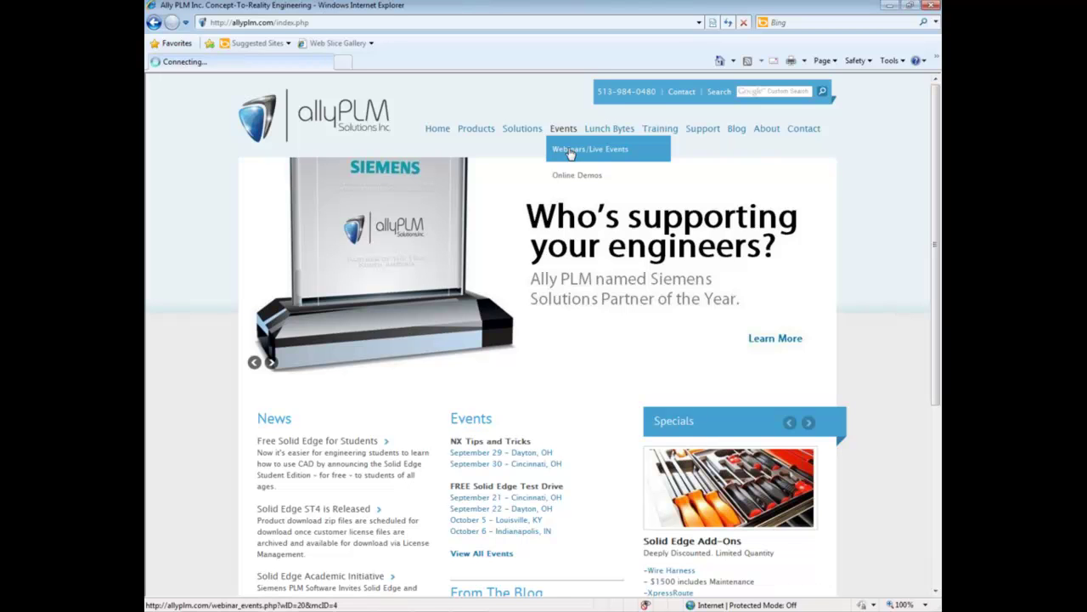
pyautogui.click(624, 355)
pyautogui.click(583, 403)
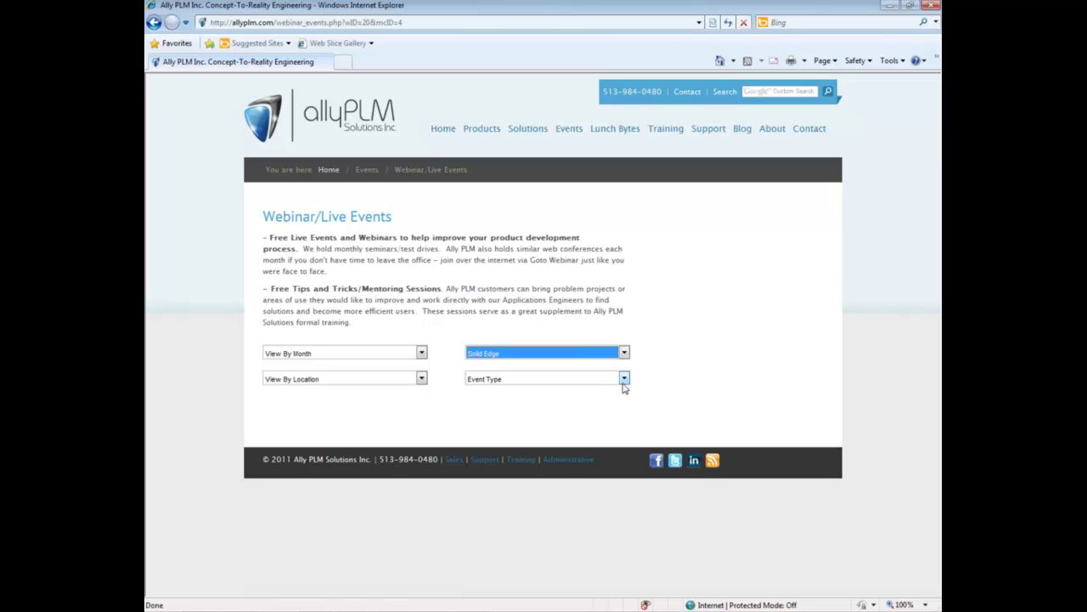
pyautogui.click(618, 378)
pyautogui.click(597, 406)
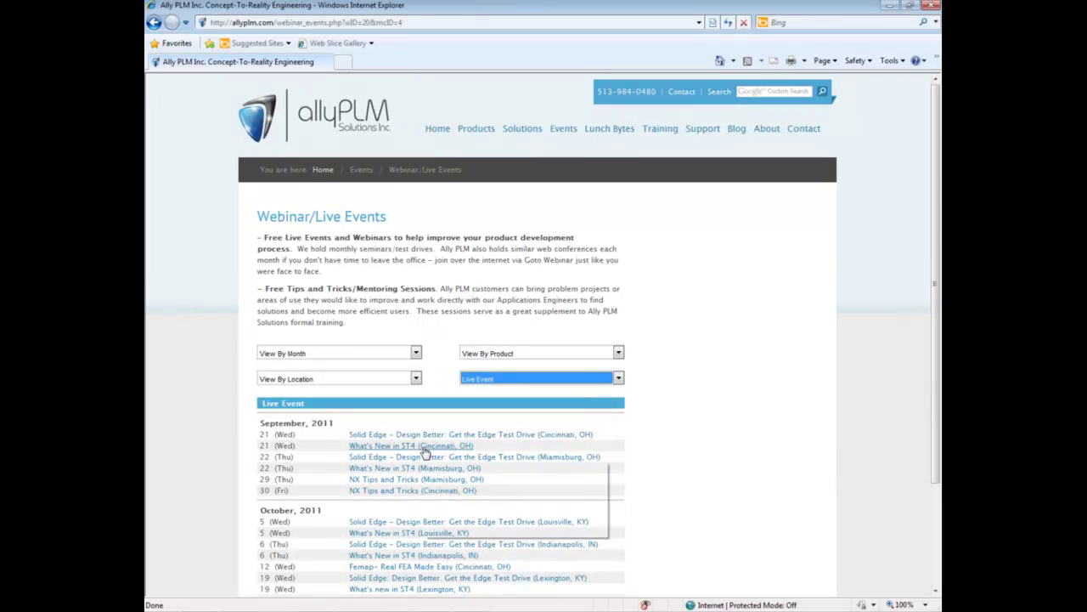
# Look through the September and October 2011 live events and open the What's New in ST4 (Cincinnati, OH) entry
pyautogui.moveTo(425, 453)
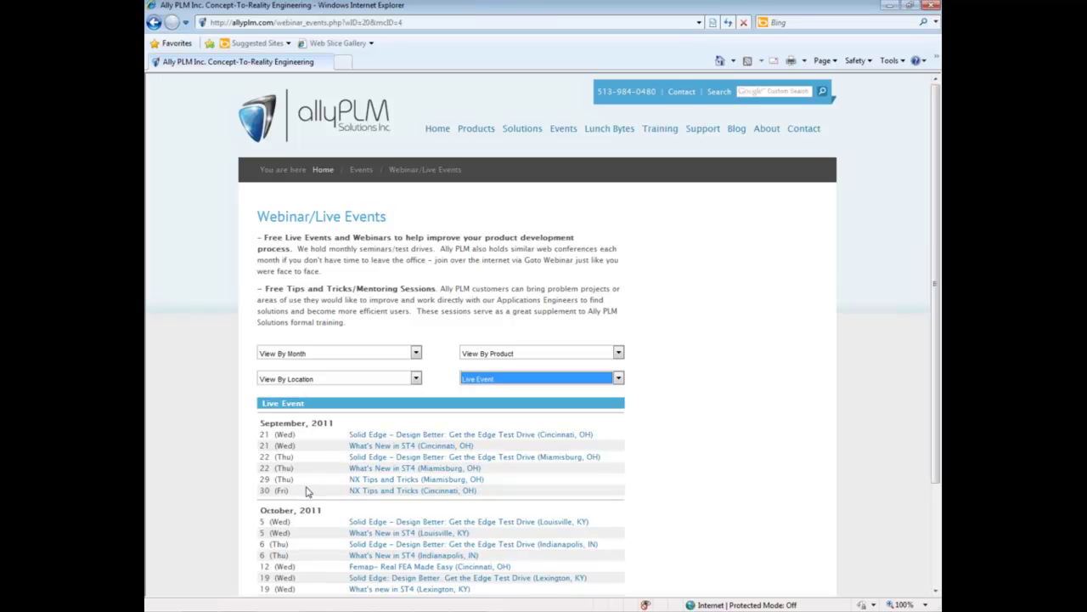
pyautogui.scroll(-2, 323, 484)
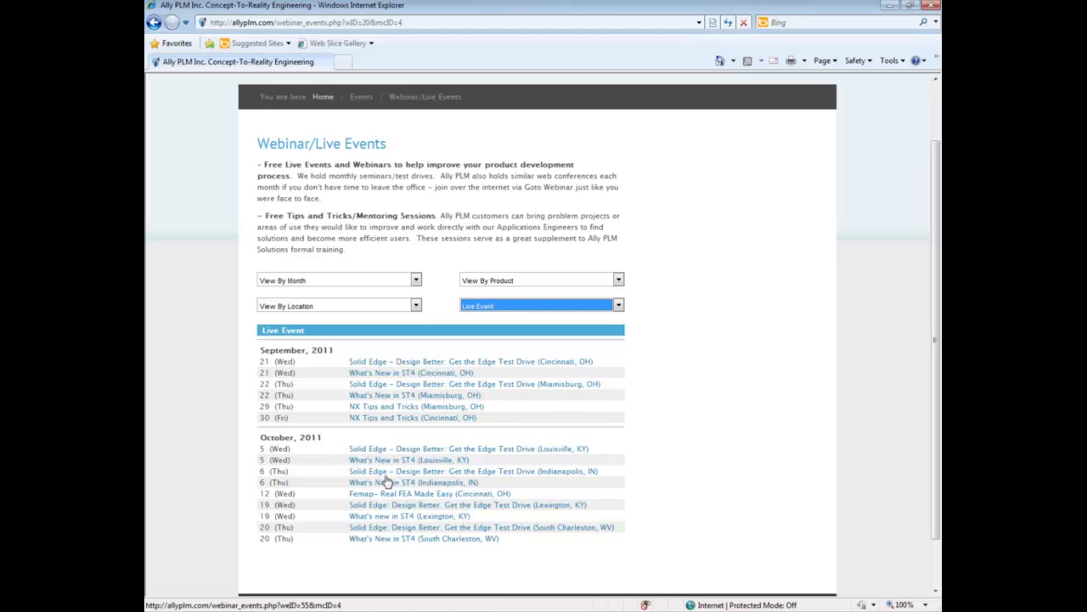
pyautogui.click(400, 373)
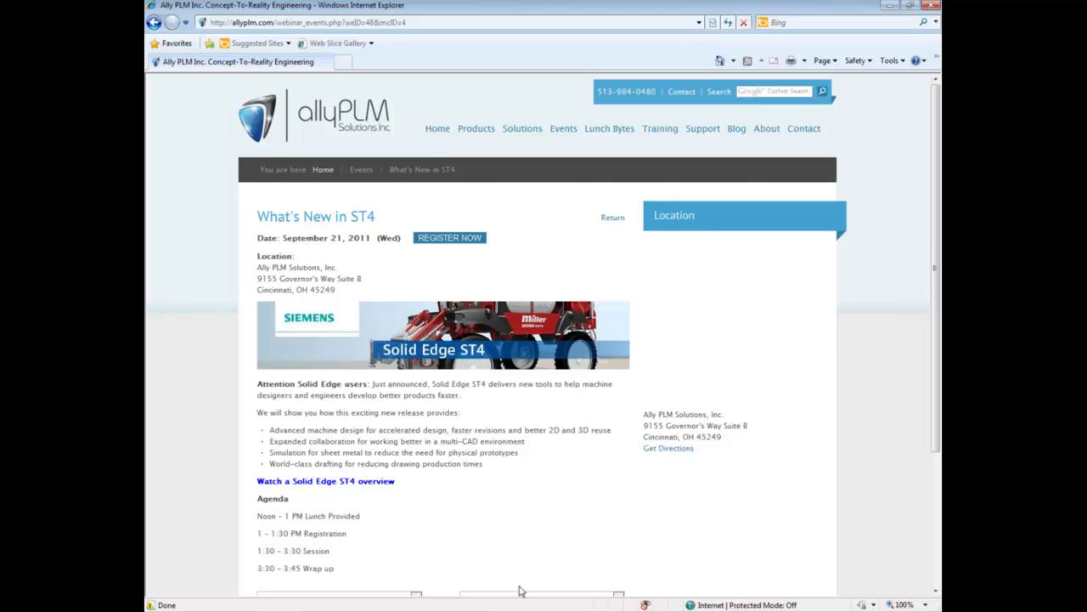
# Switch to the ST4 update presentation in PowerPoint, start the slide show and advance to the closing contact slide
pyautogui.click(777, 544)
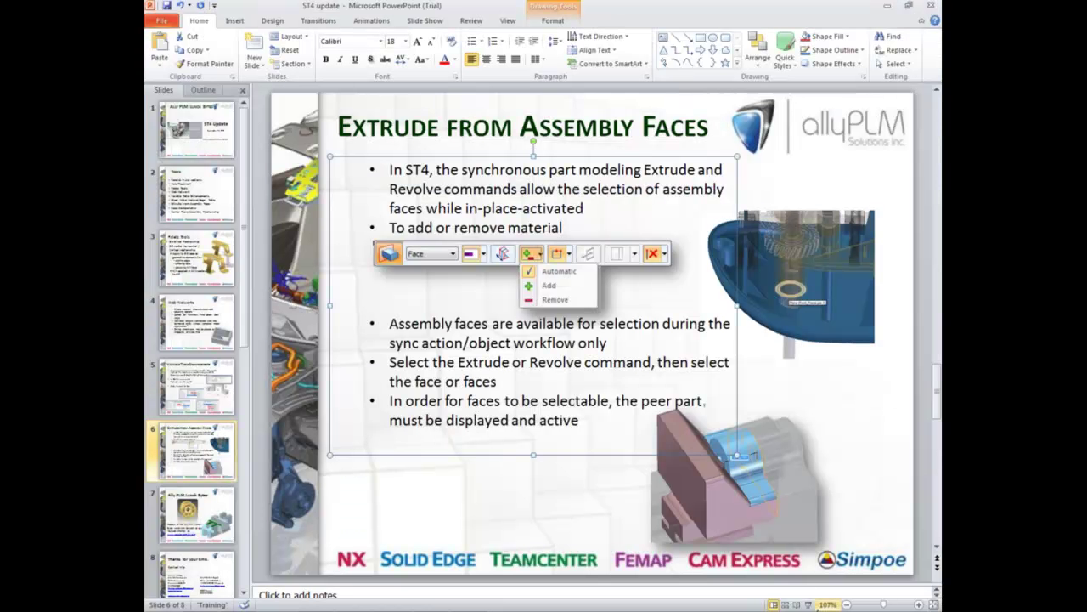
pyautogui.click(808, 604)
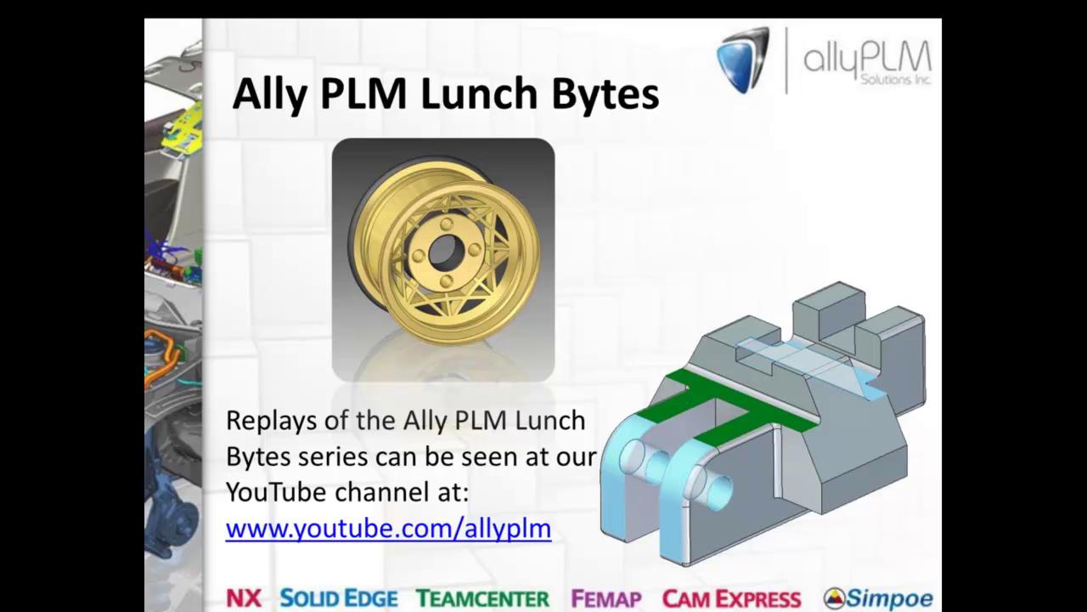
pyautogui.press('Right')
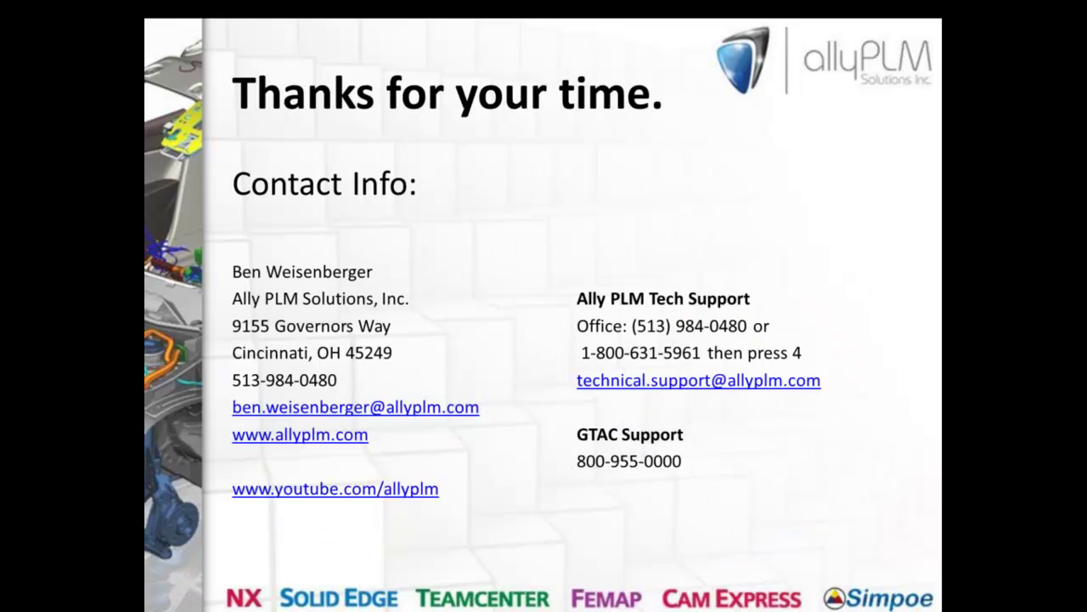